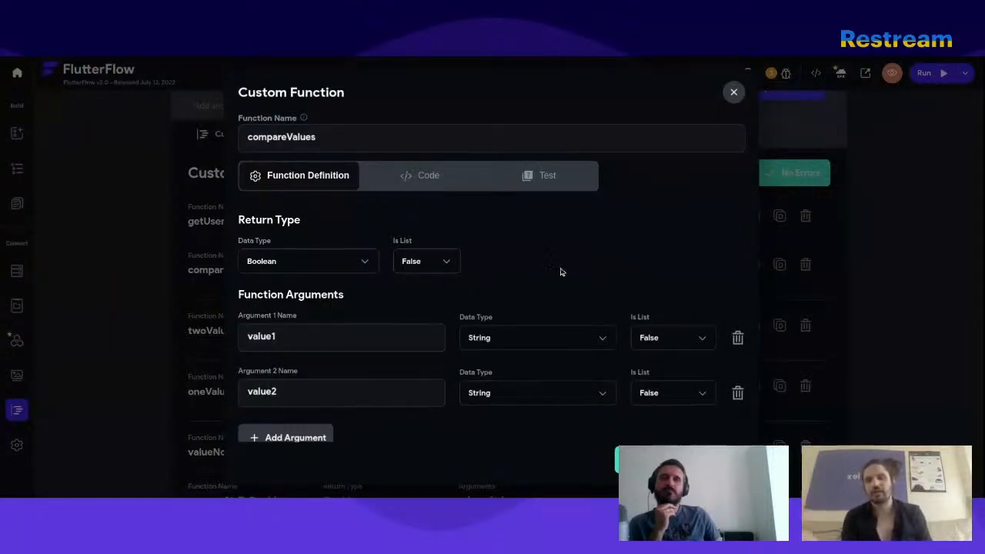
scroll(561, 271, "down", 1)
scroll(551, 277, "up", 1)
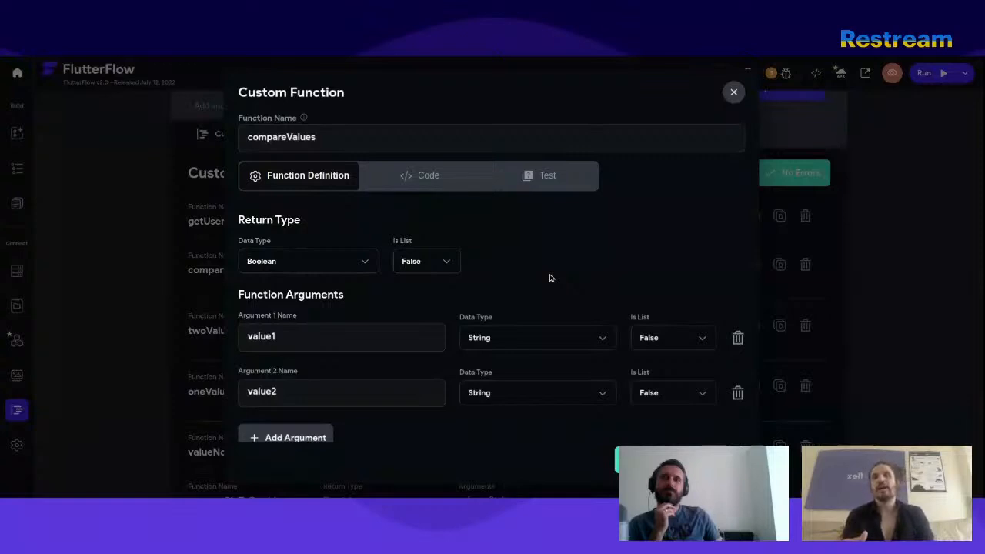
scroll(547, 281, "down", 1)
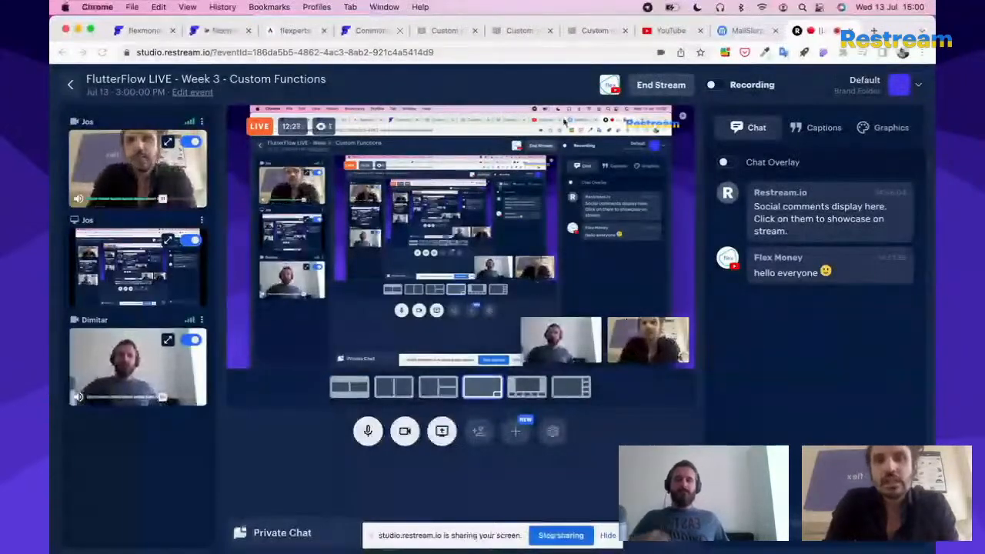
Switch to the project editor in FlutterFlow, find the payments page by searching pages for "paym", and open it with the device frame shown
left_click(218, 31)
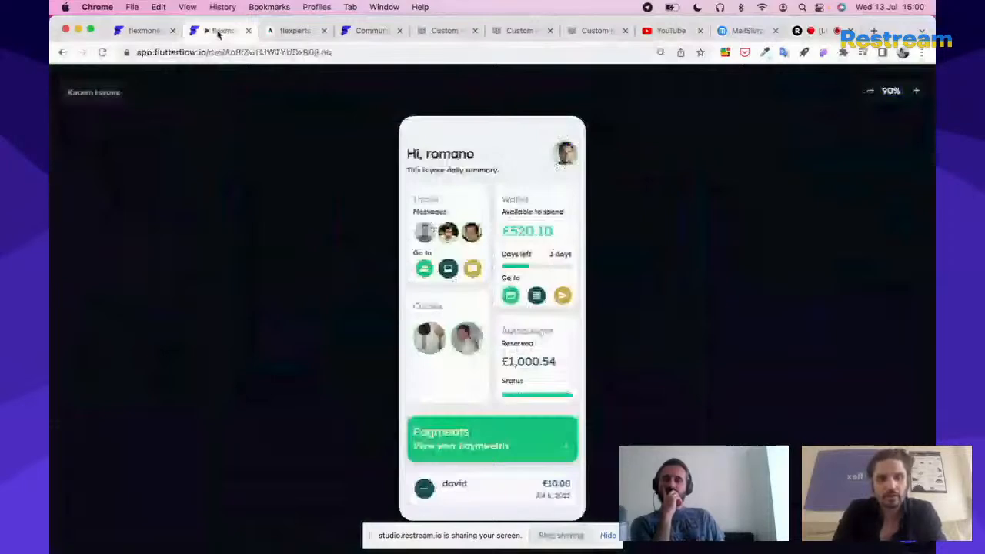
left_click(144, 31)
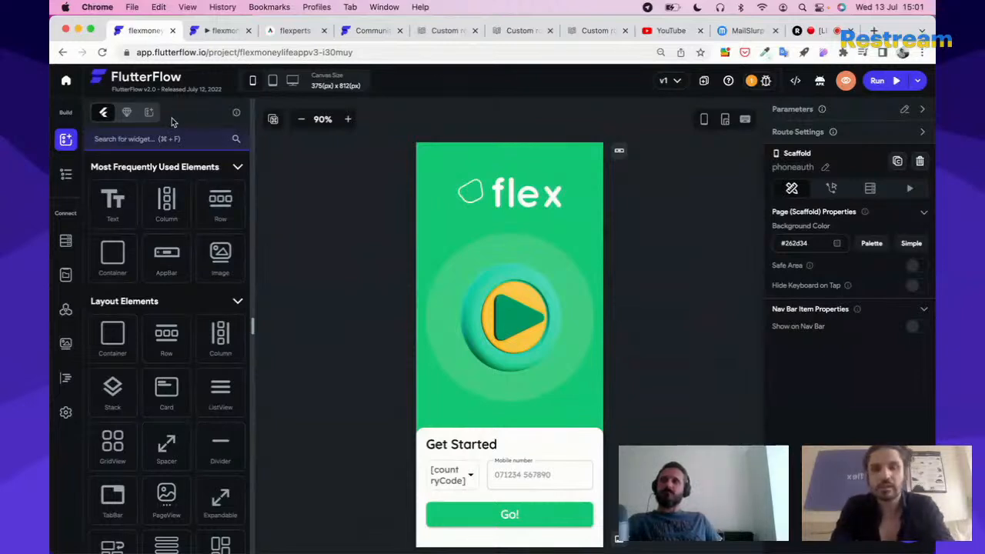
type("pay")
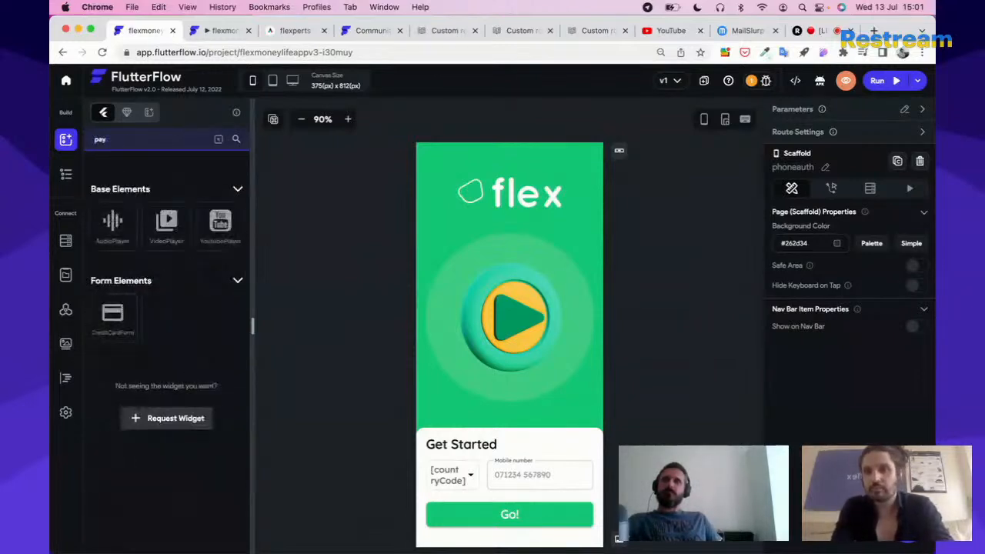
left_click(66, 174)
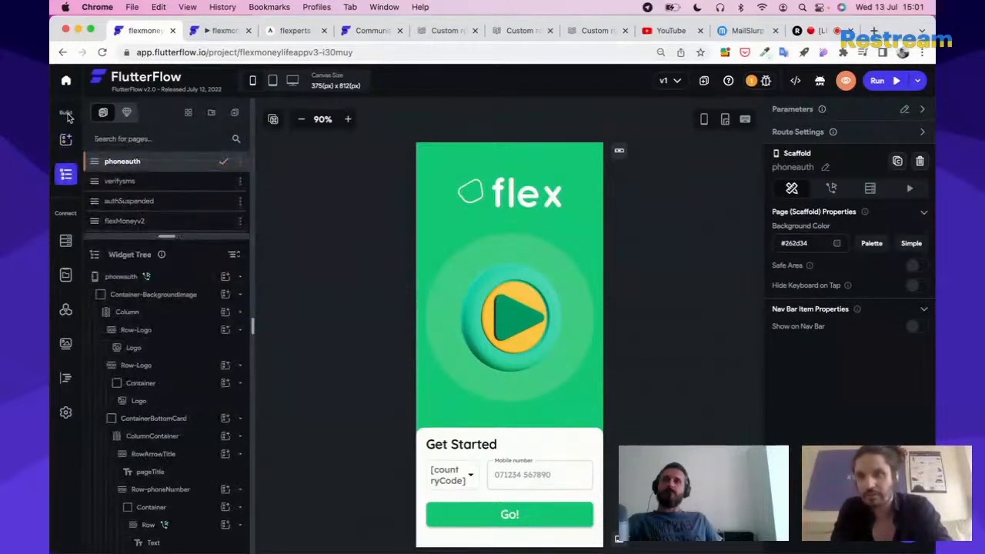
left_click(123, 140)
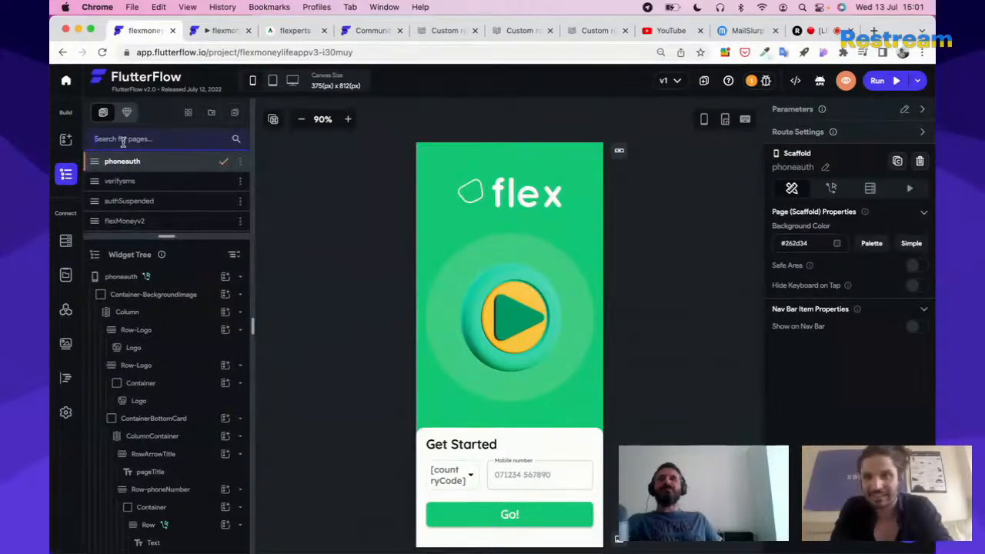
type("p")
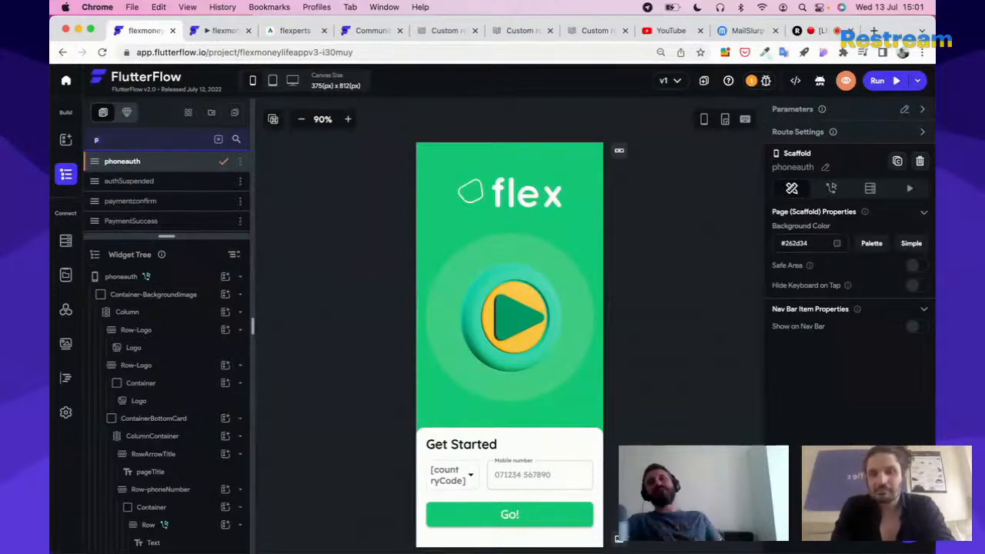
type("aym")
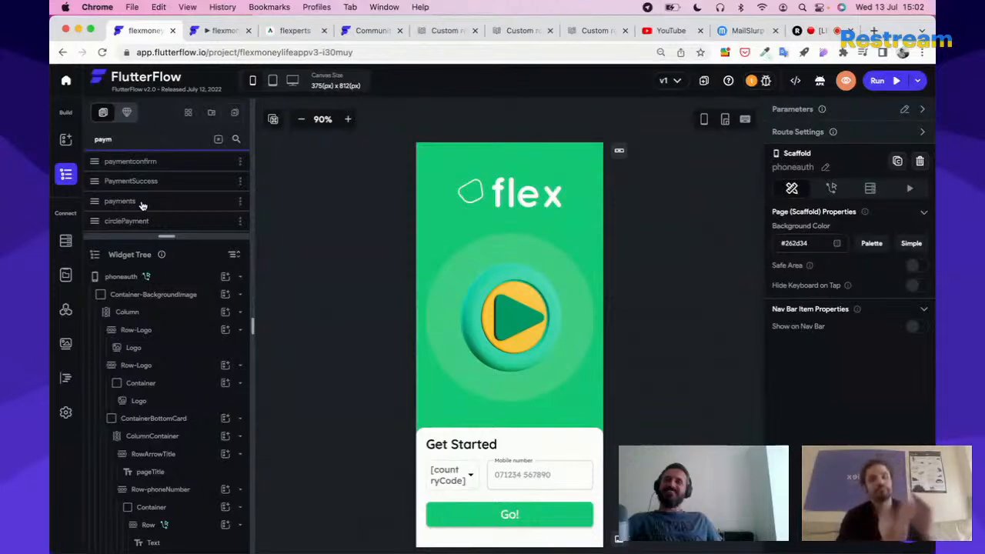
left_click(121, 201)
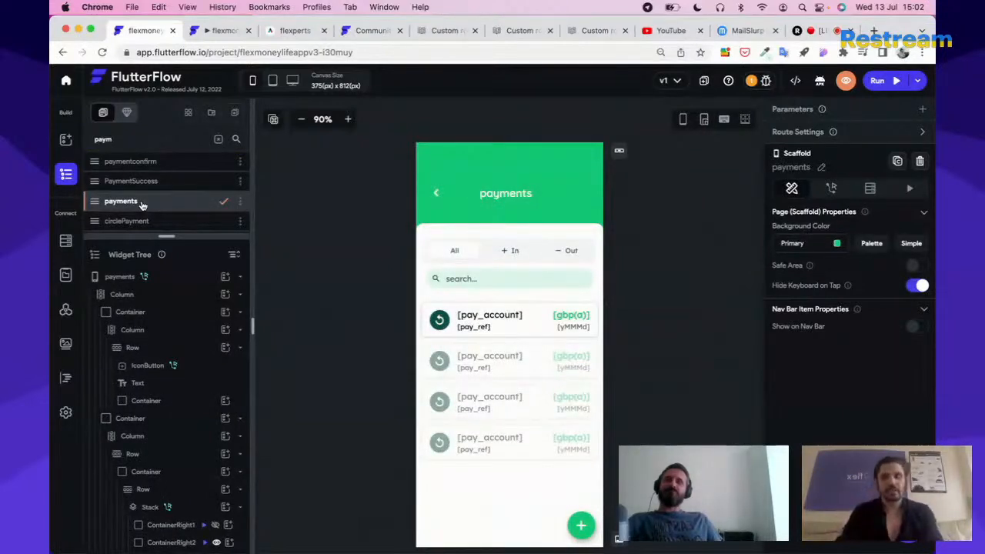
left_click(684, 121)
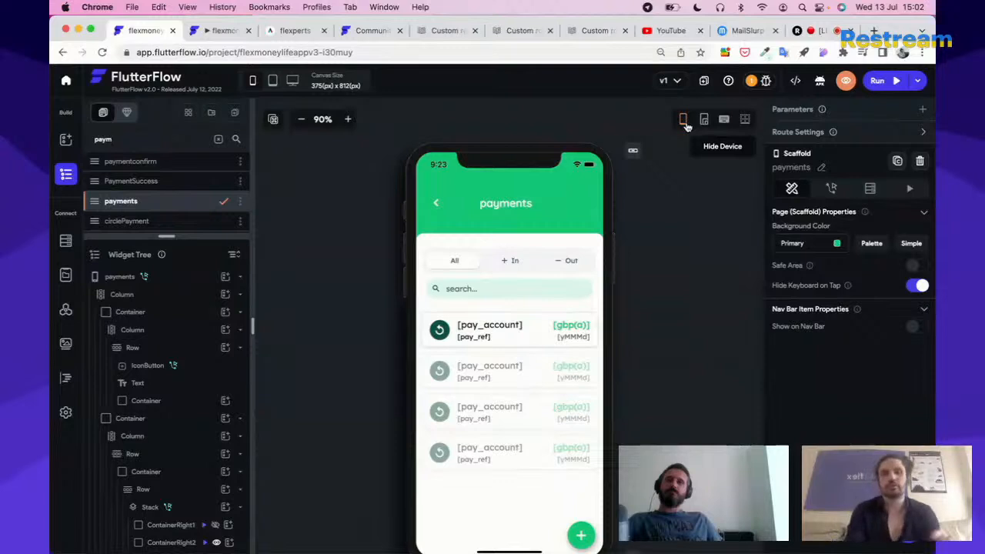
Examine the backend query of the payment ListView, including its first filter and its ordering settings
left_click(484, 497)
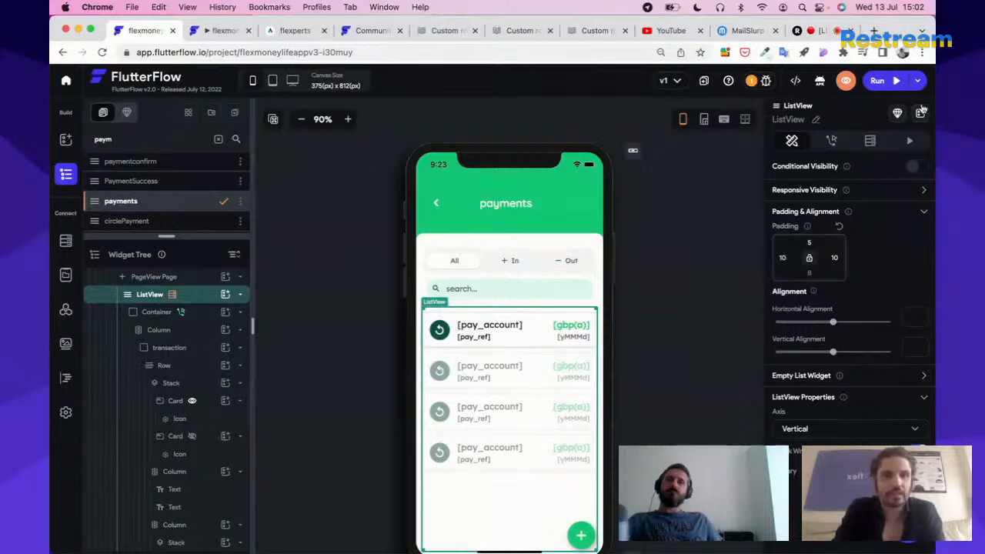
left_click(865, 150)
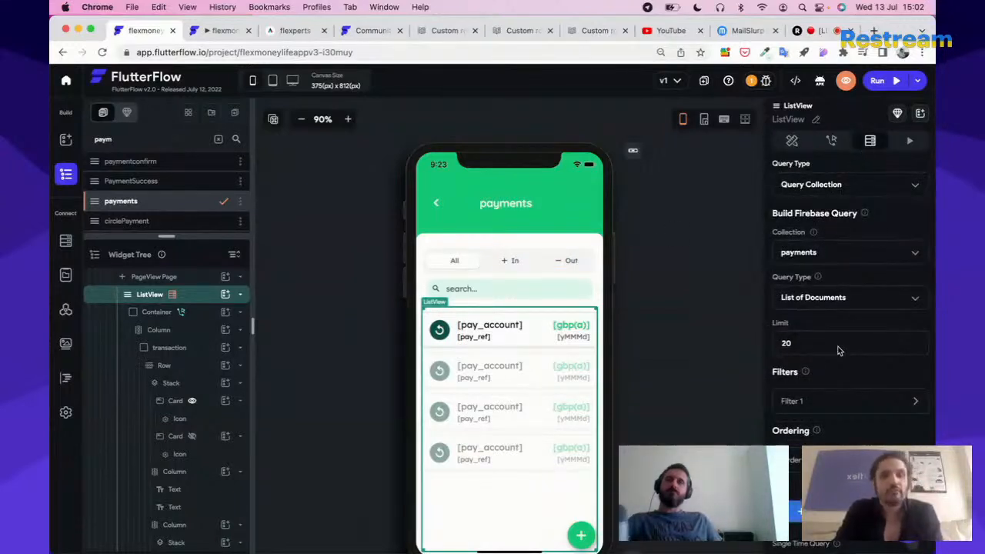
left_click(797, 403)
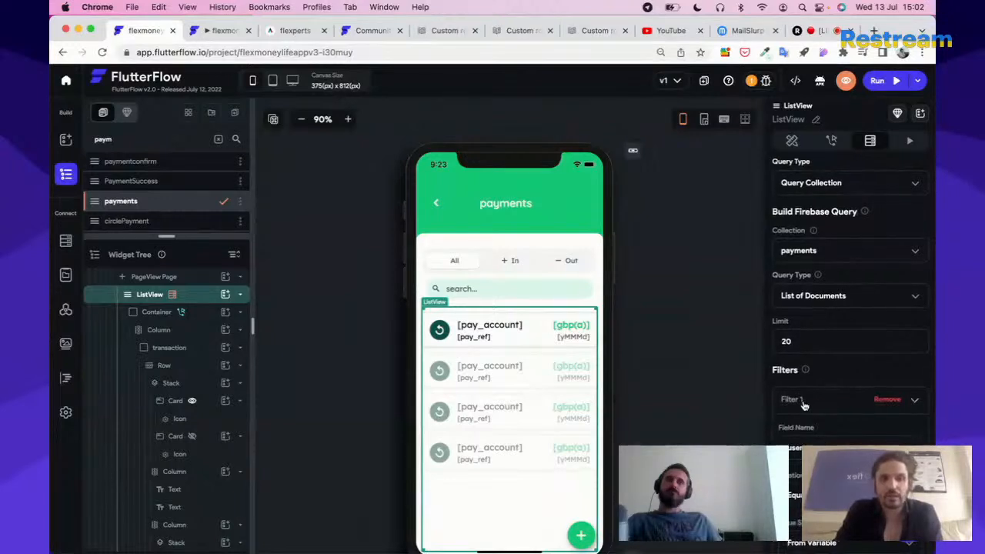
scroll(801, 404, "down", 3)
scroll(804, 406, "down", 4)
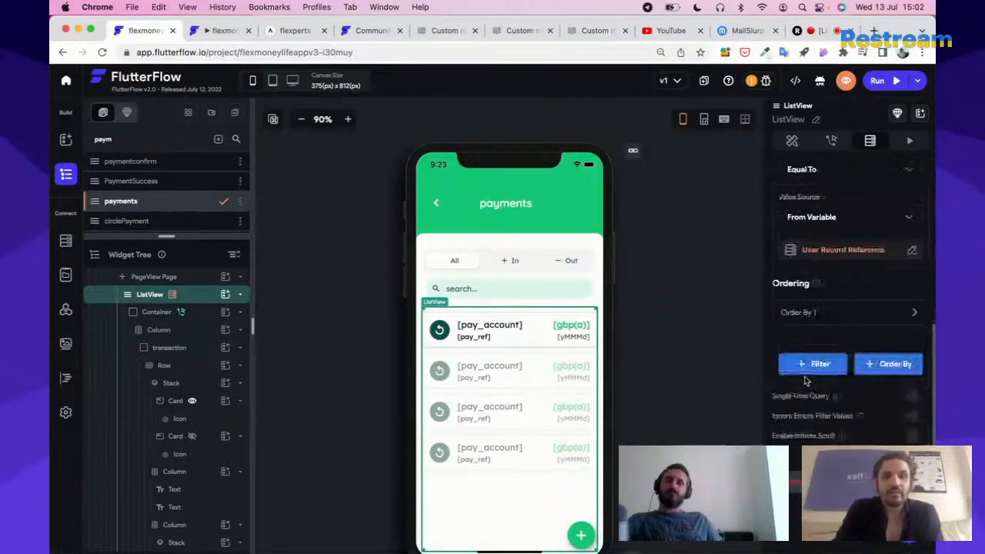
left_click(798, 312)
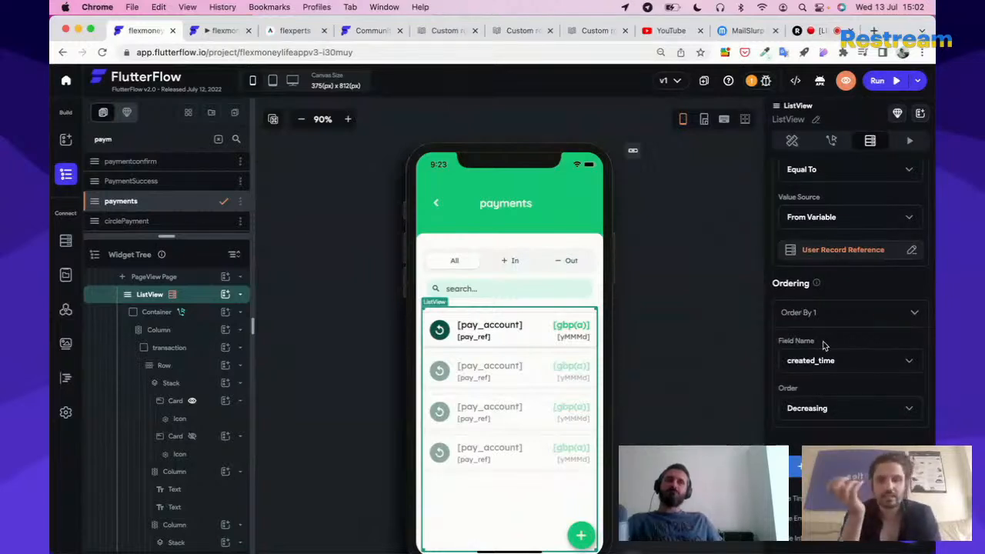
scroll(822, 350, "down", 1)
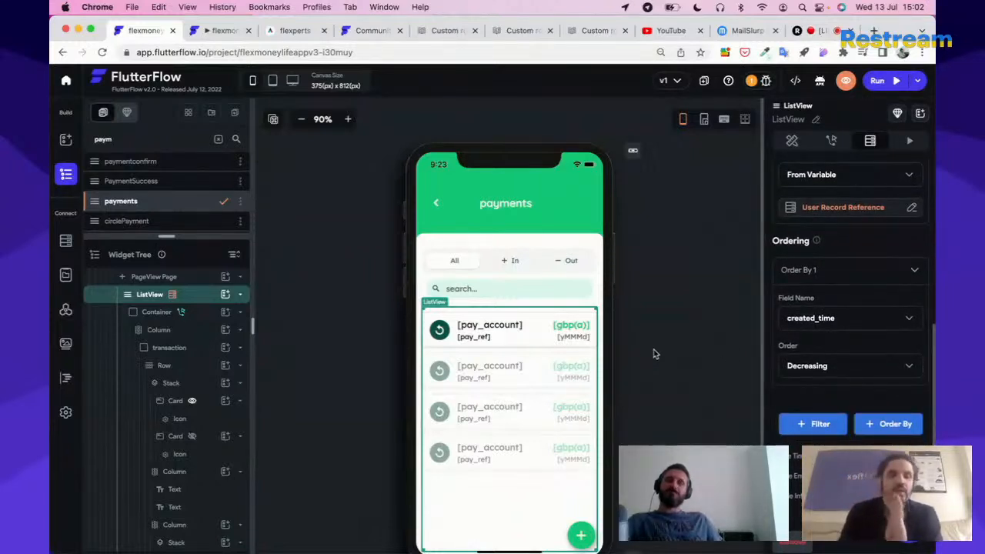
left_click(653, 354)
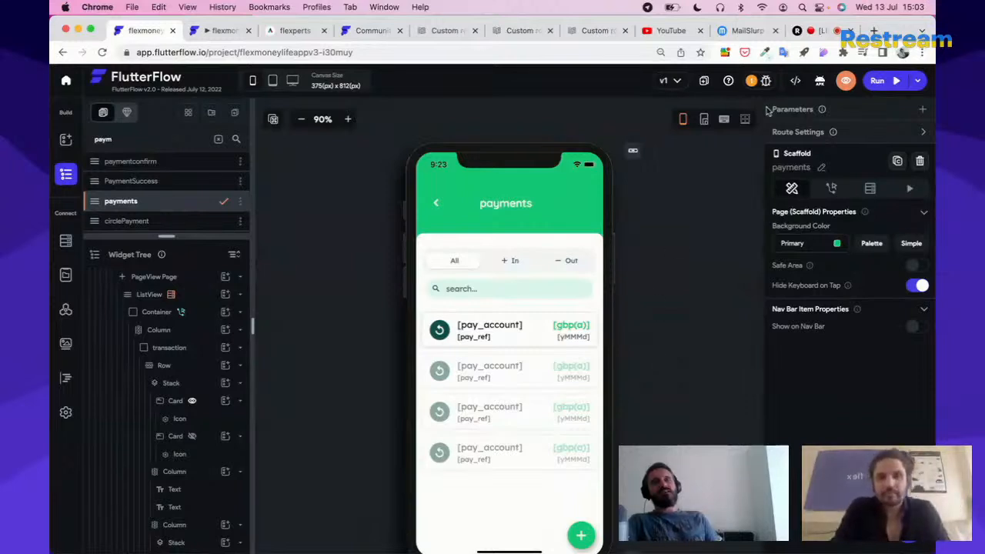
Zoom the canvas out to 80% and review the relation options in the first filter of the ListView's query
left_click(300, 120)
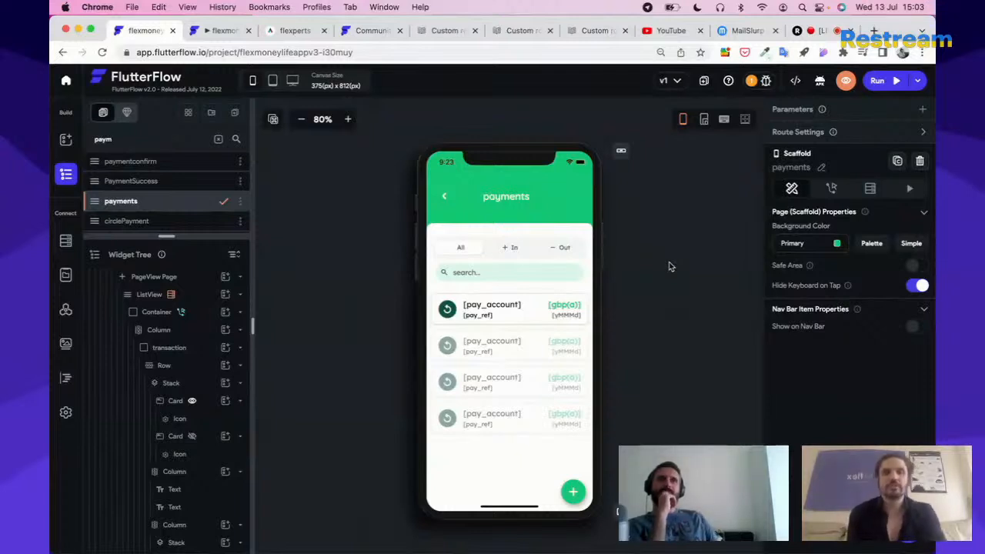
left_click(494, 431)
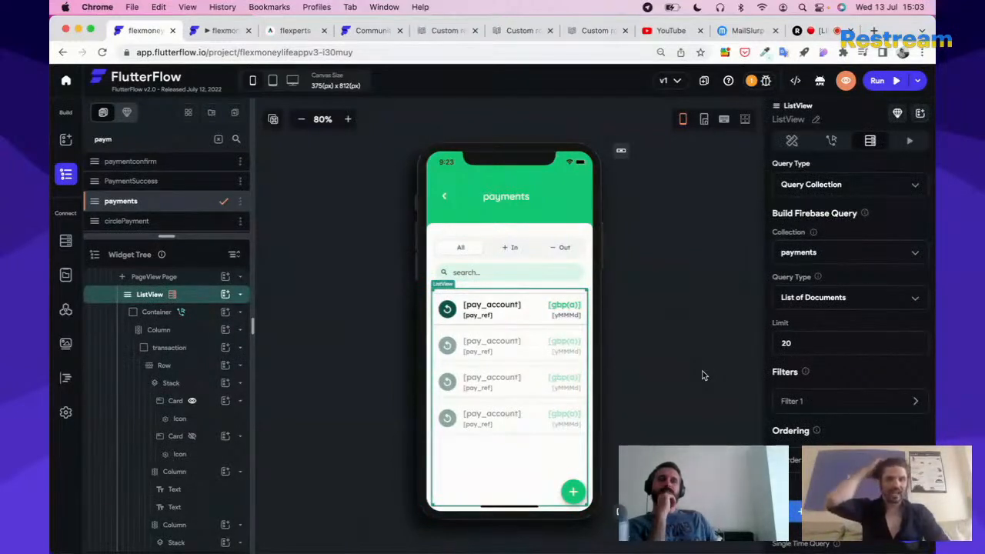
left_click(816, 407)
scroll(815, 410, "down", 3)
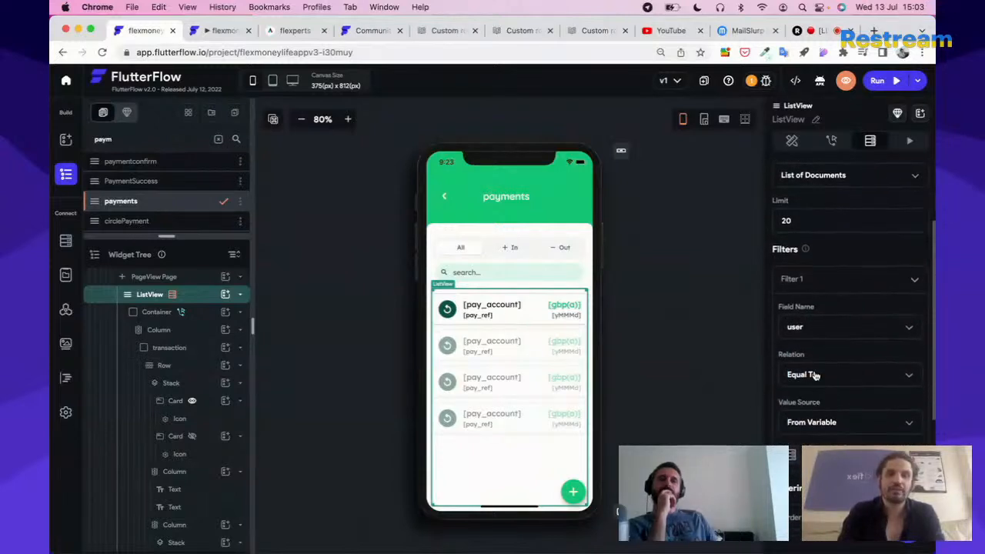
left_click(814, 375)
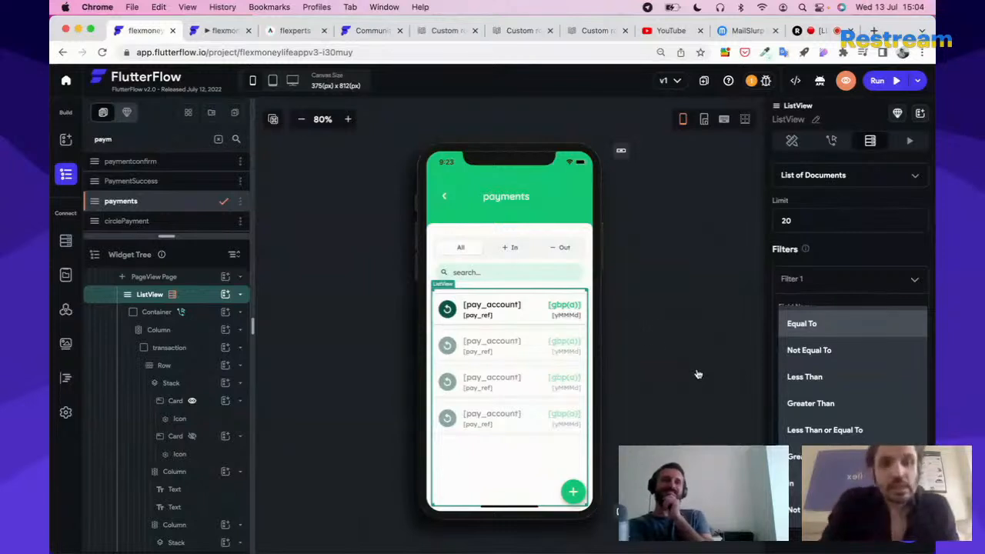
left_click(649, 313)
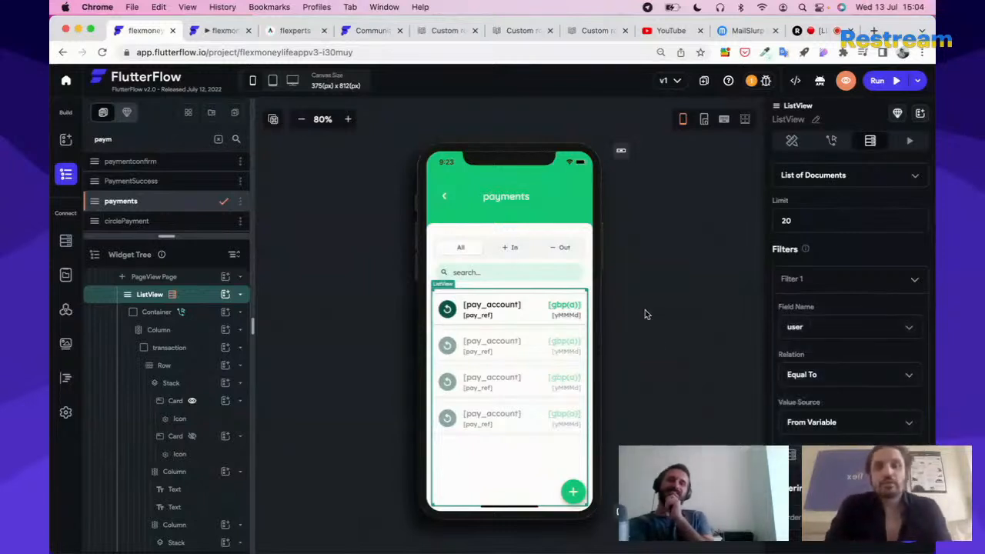
left_click(697, 308)
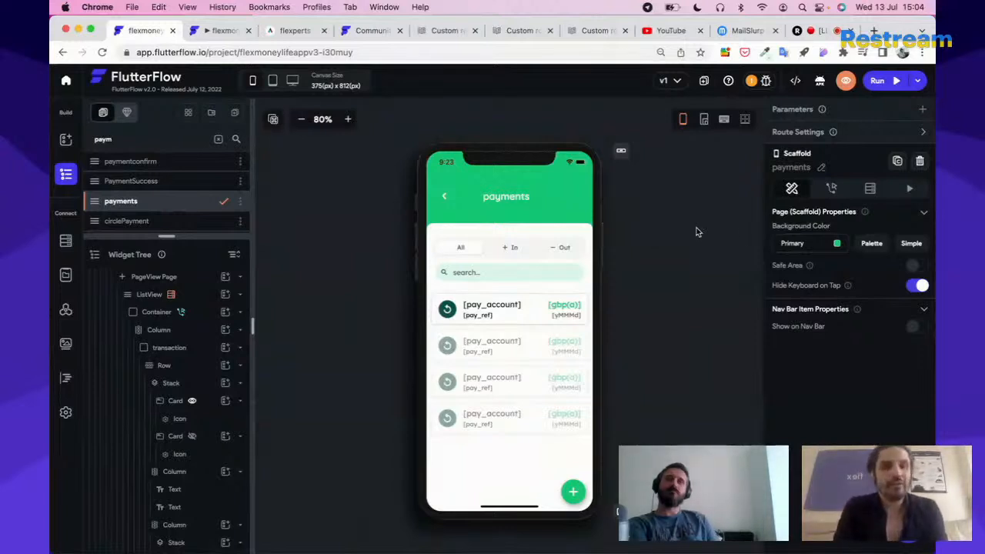
Review the payments page's own actions and backend query settings, along with its widget tree
left_click(833, 188)
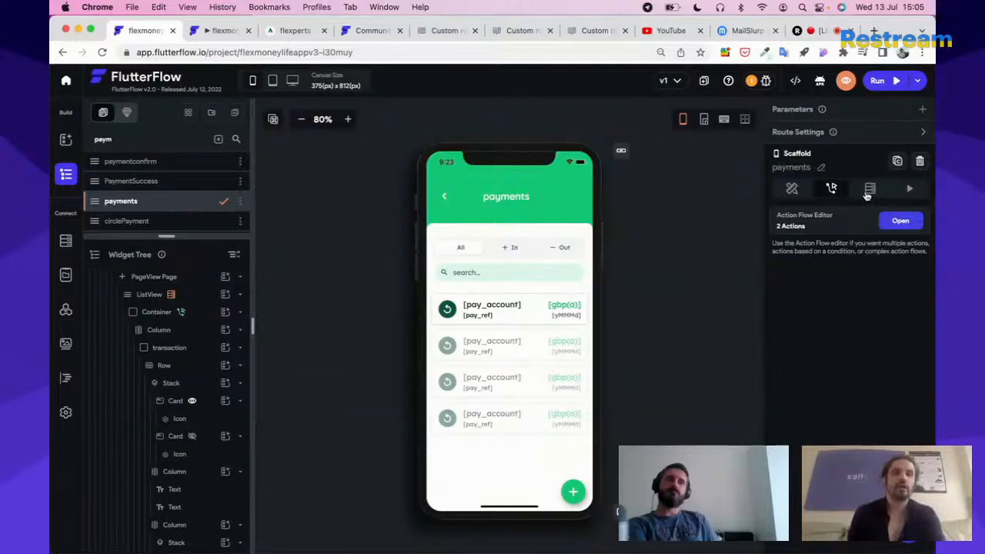
left_click(868, 192)
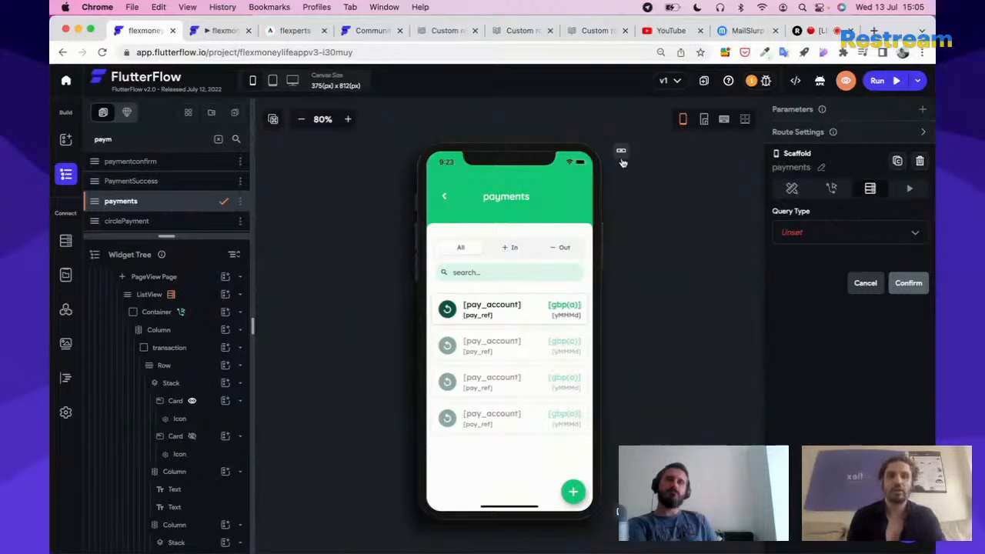
left_click(159, 293)
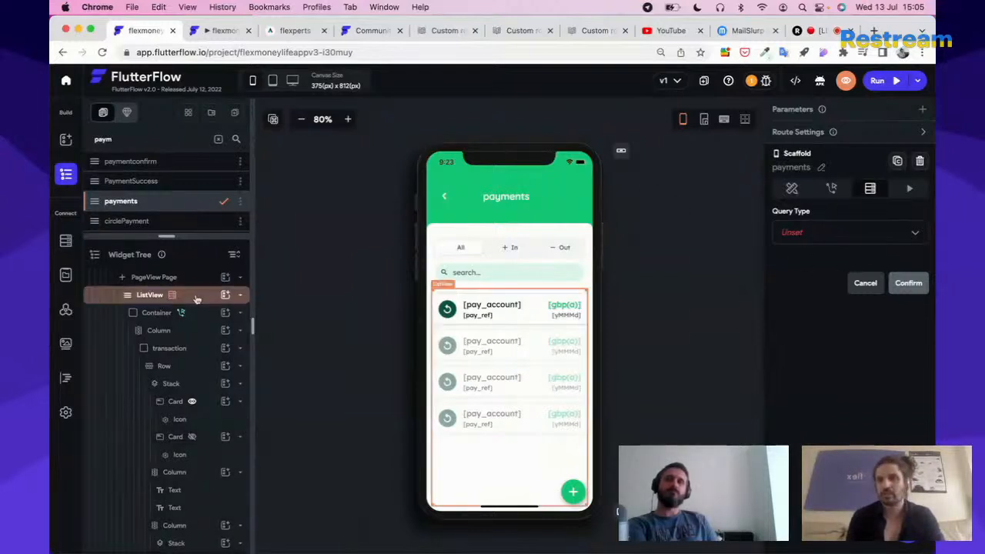
scroll(139, 360, "up", 1)
scroll(228, 322, "up", 1)
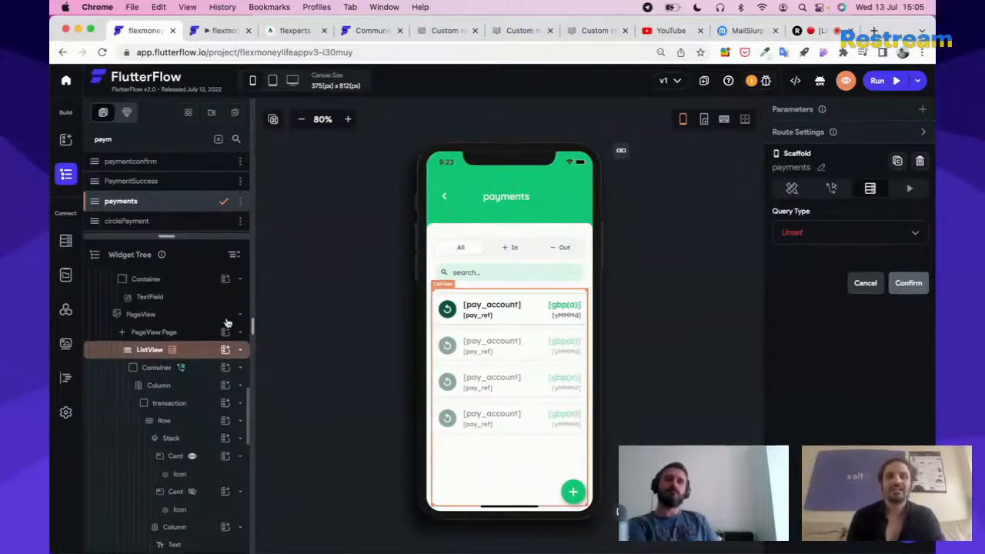
scroll(228, 324, "up", 3)
scroll(228, 323, "up", 5)
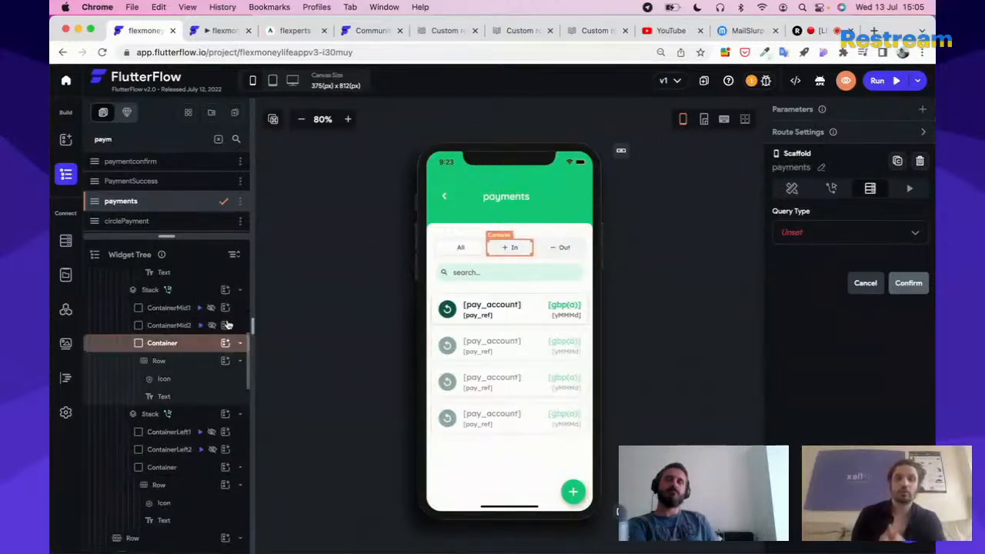
left_click(833, 189)
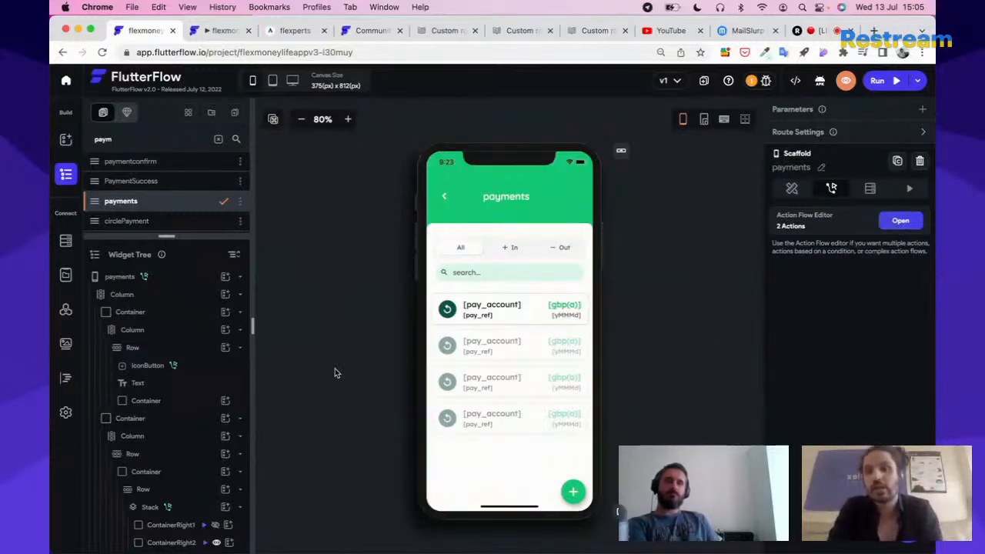
Open the checkExists custom action for editing and highlight the Firestore query in its code, lines 7 to 11
left_click(66, 376)
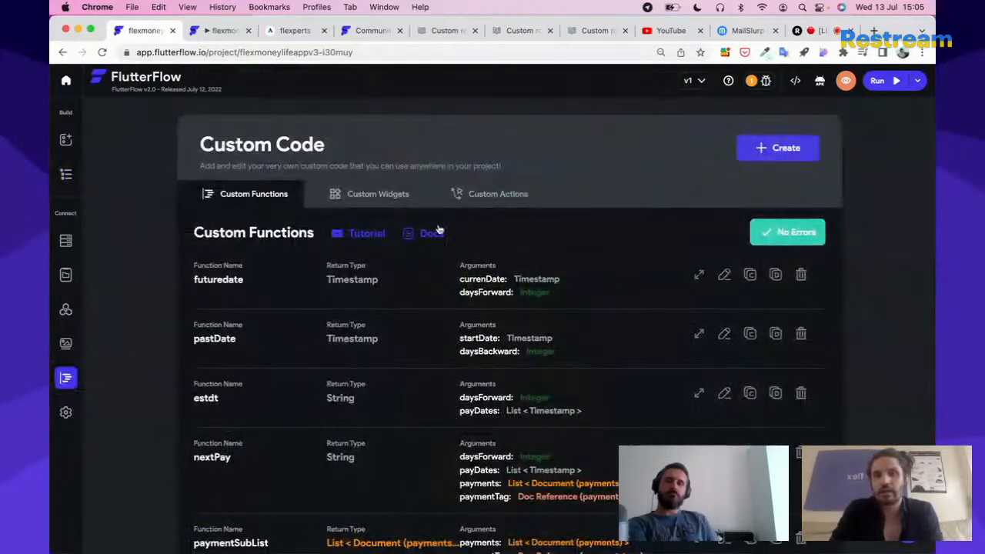
left_click(498, 197)
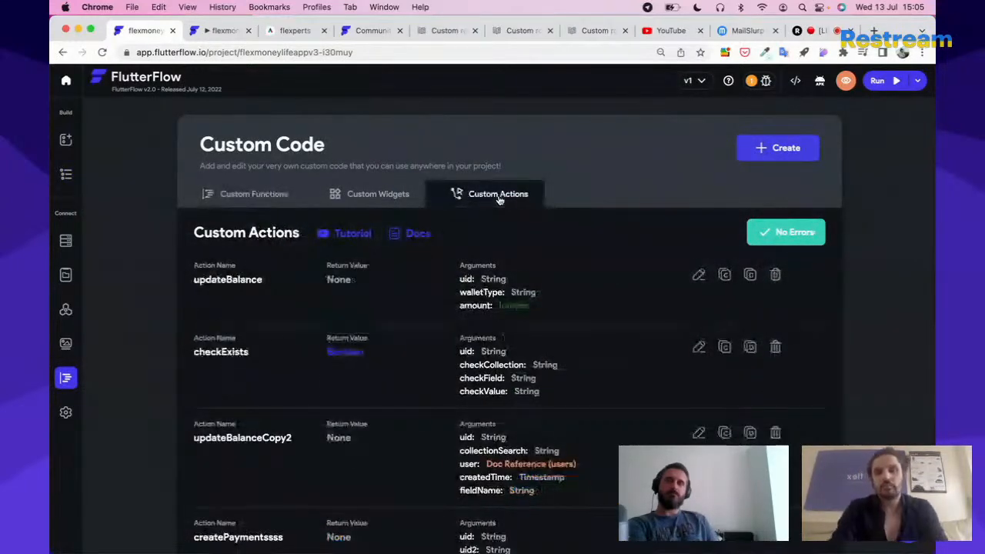
scroll(491, 325, "down", 5)
scroll(492, 326, "up", 5)
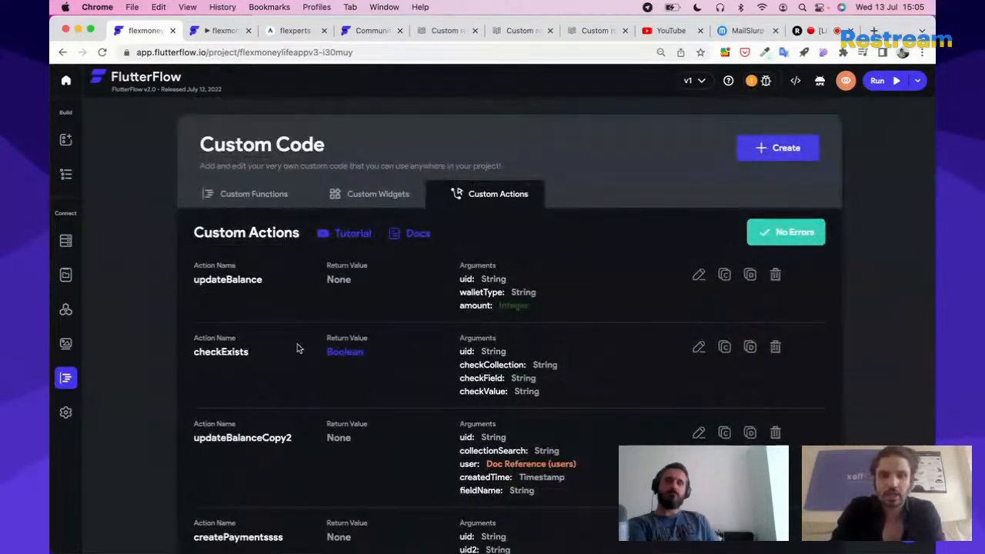
left_click(700, 349)
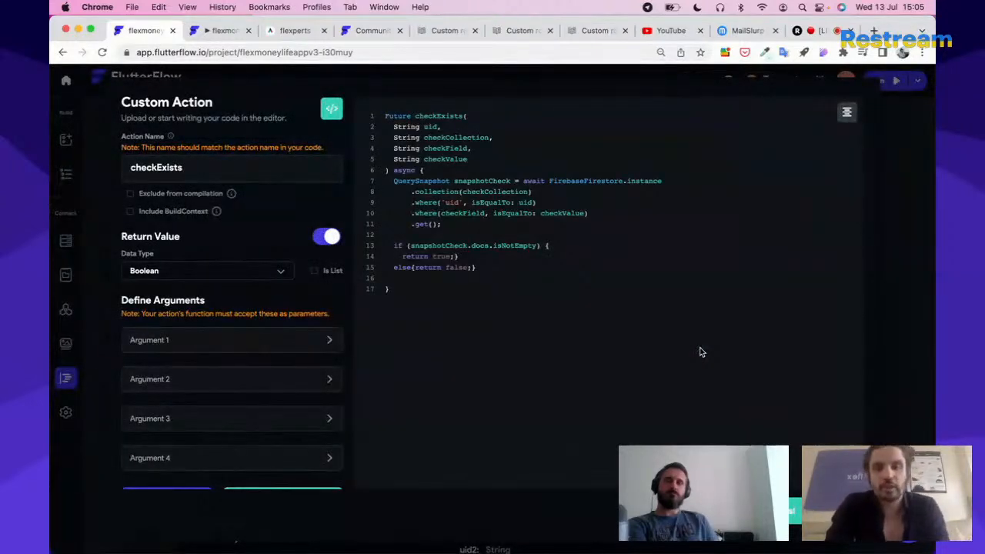
left_click_drag(391, 181, 487, 227)
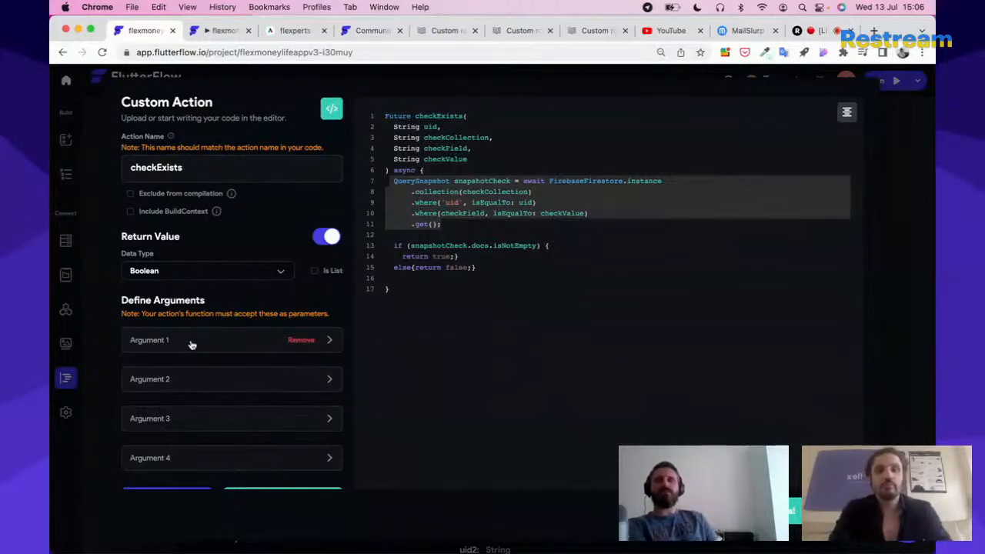
Highlight the four String parameters in lines 2 to 5, and expand Argument 1 and Argument 2 to review their names and types
left_click(483, 262)
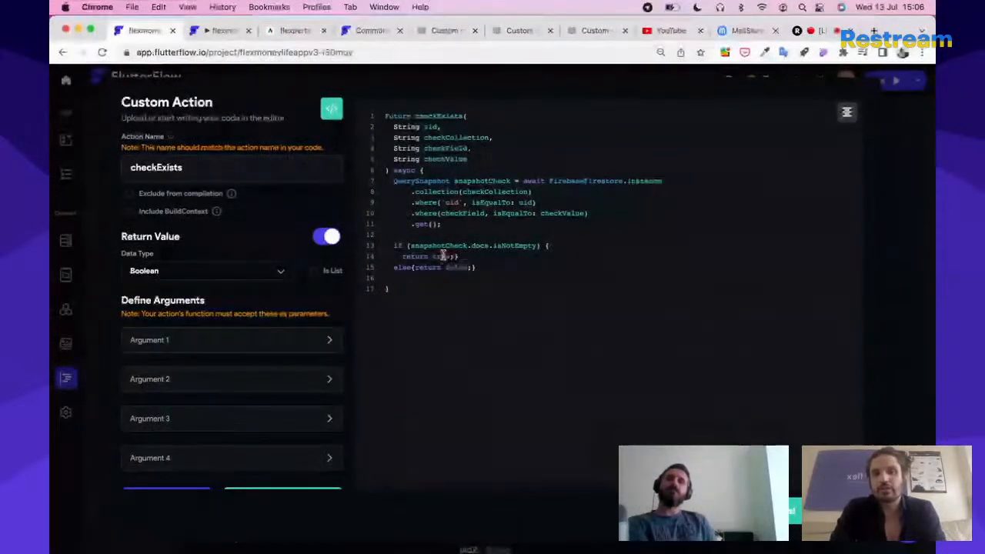
left_click_drag(488, 158, 411, 130)
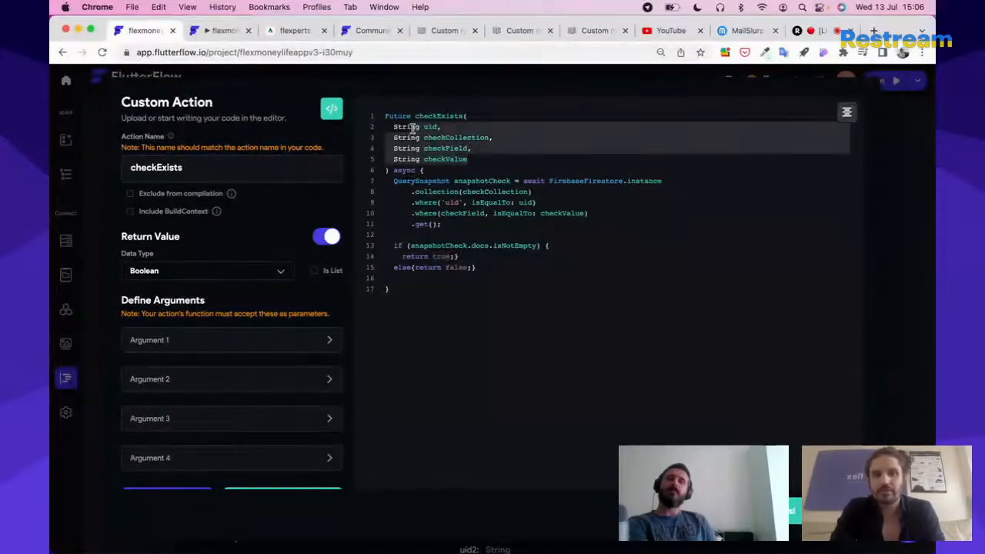
scroll(238, 308, "down", 1)
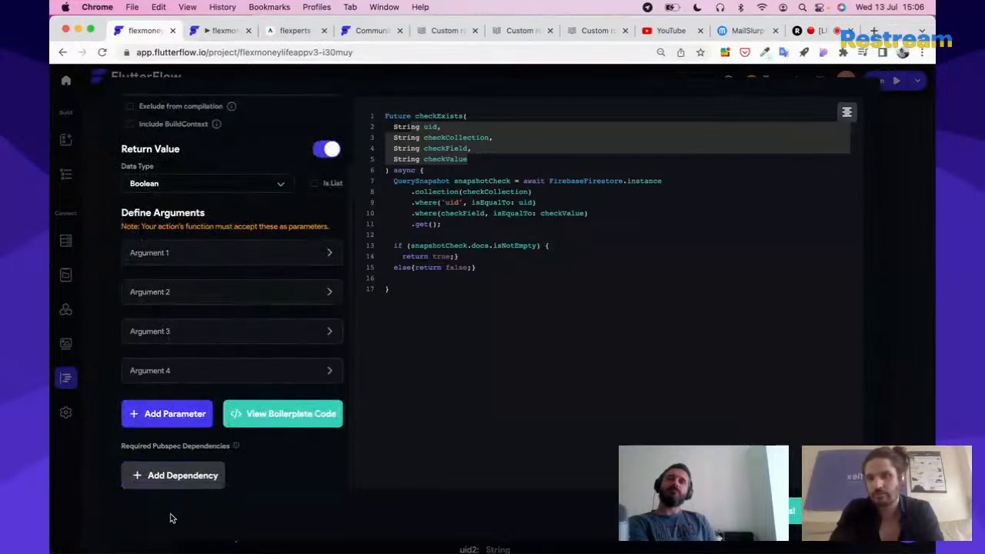
left_click(228, 250)
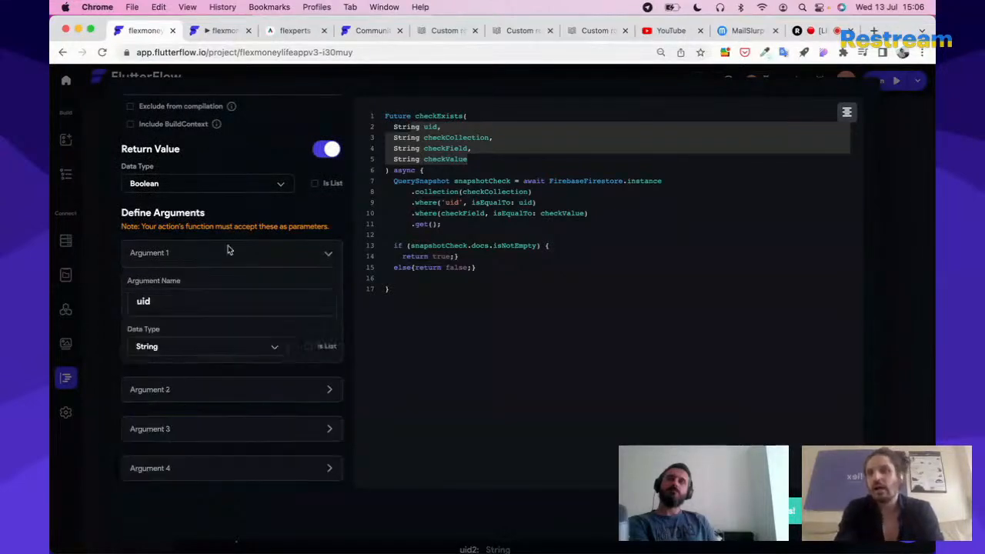
left_click(158, 306)
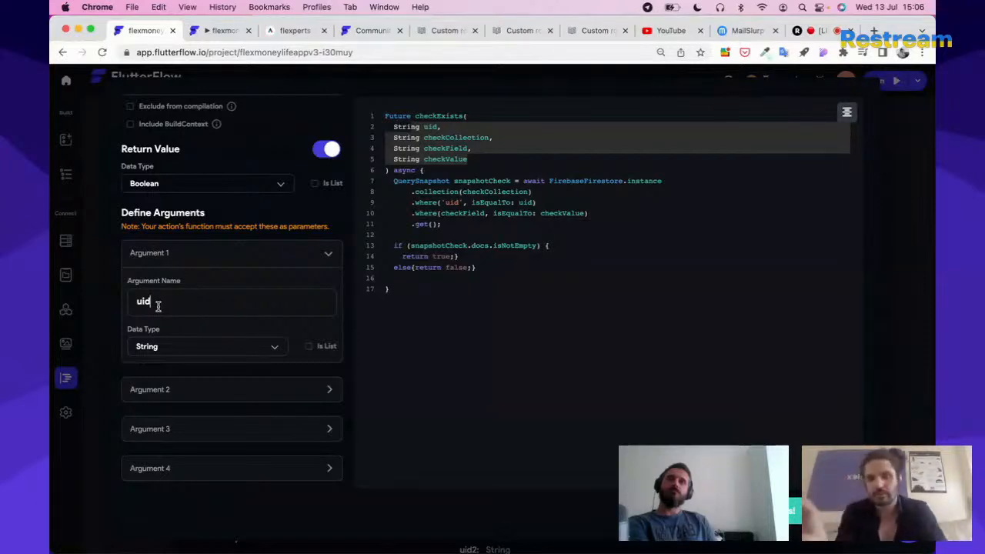
scroll(161, 308, "down", 2)
left_click(189, 344)
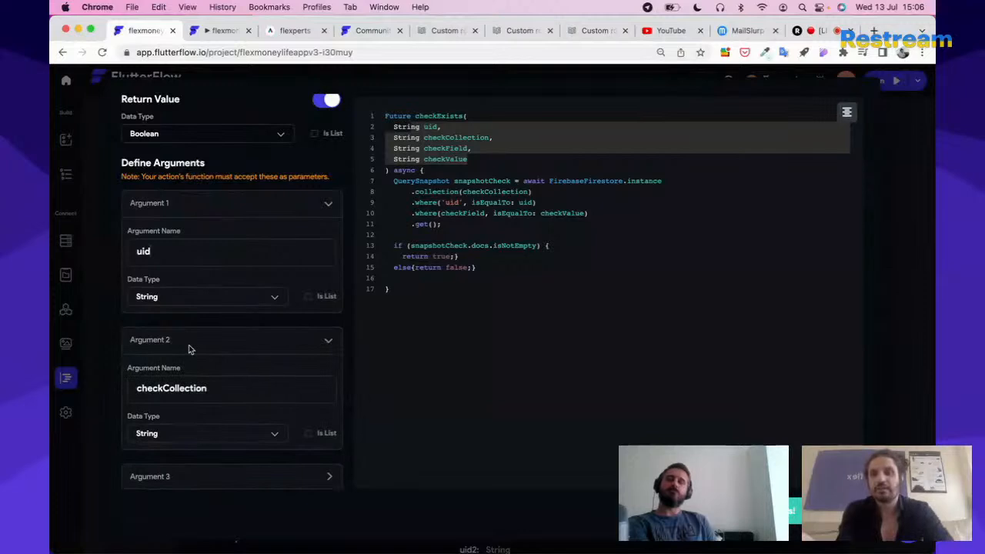
scroll(189, 345, "down", 2)
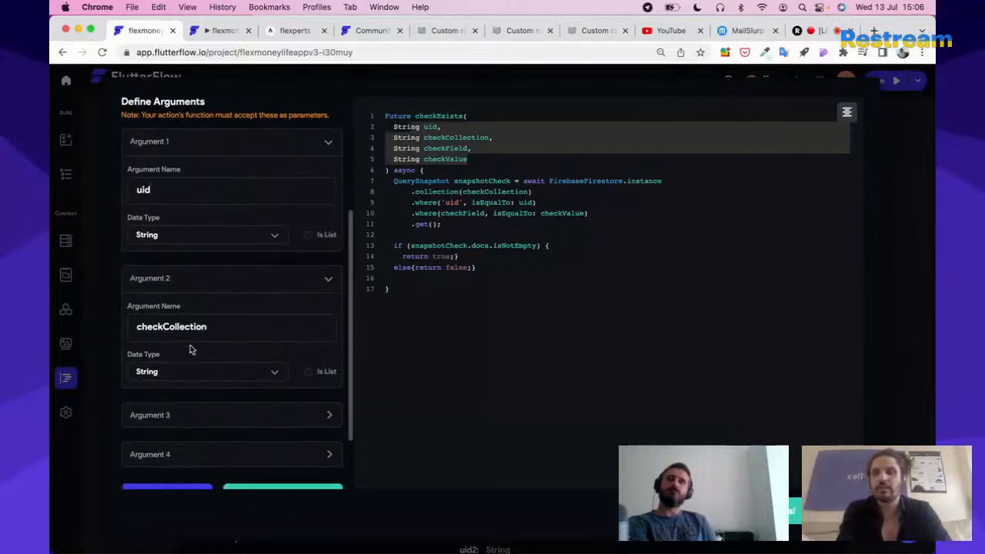
Highlight the checkCollection parameter in the code, and expand Argument 3 and Argument 4 to review their definitions
double_click(448, 140)
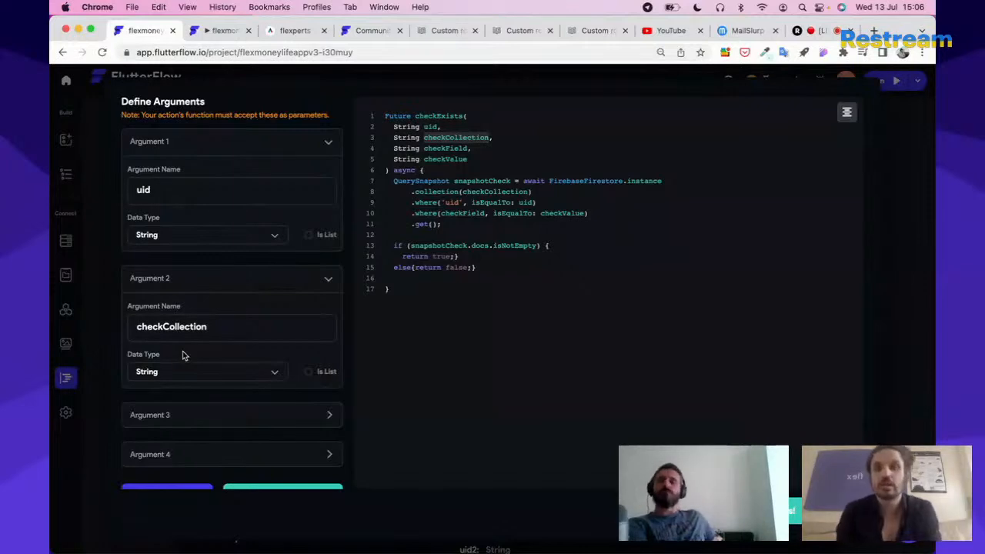
left_click(193, 415)
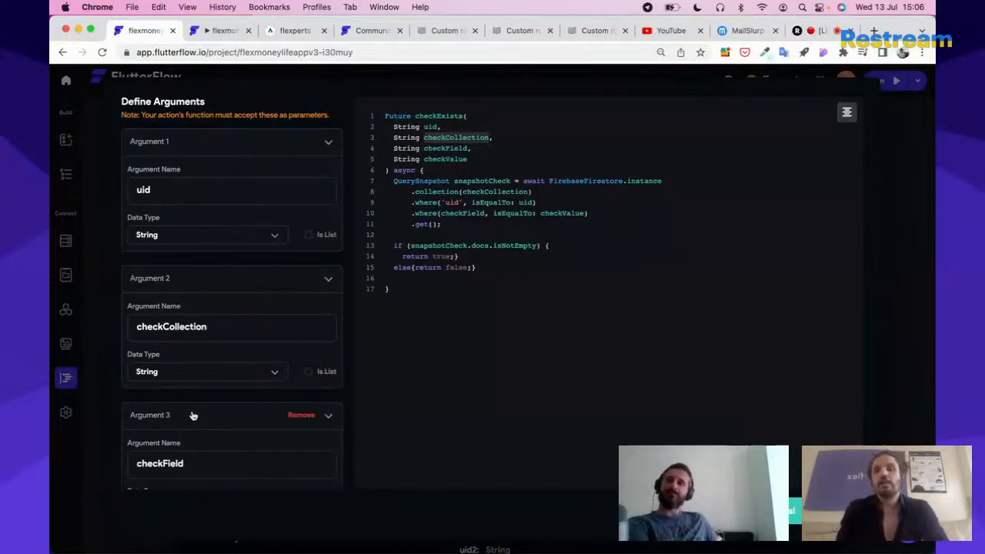
scroll(193, 415, "down", 3)
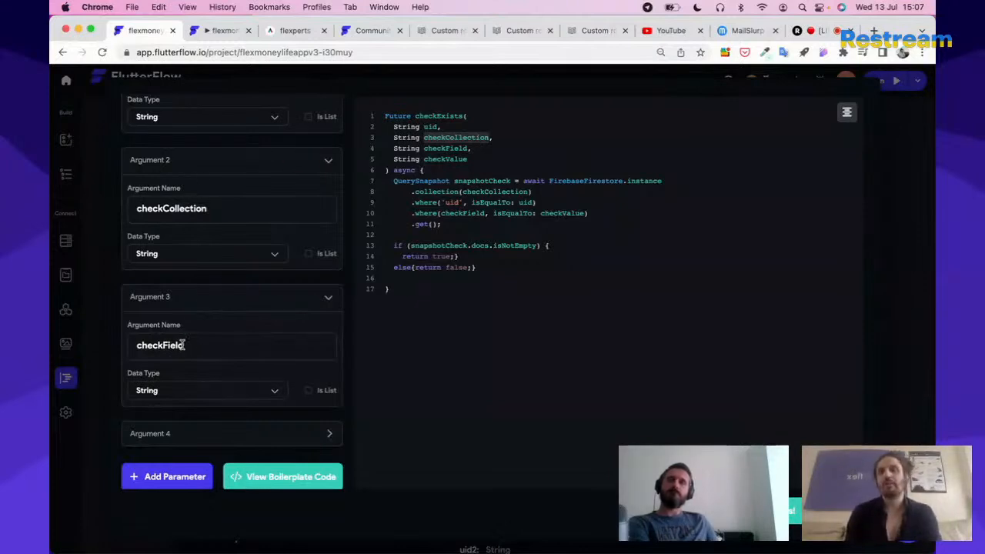
scroll(181, 345, "down", 1)
left_click(206, 303)
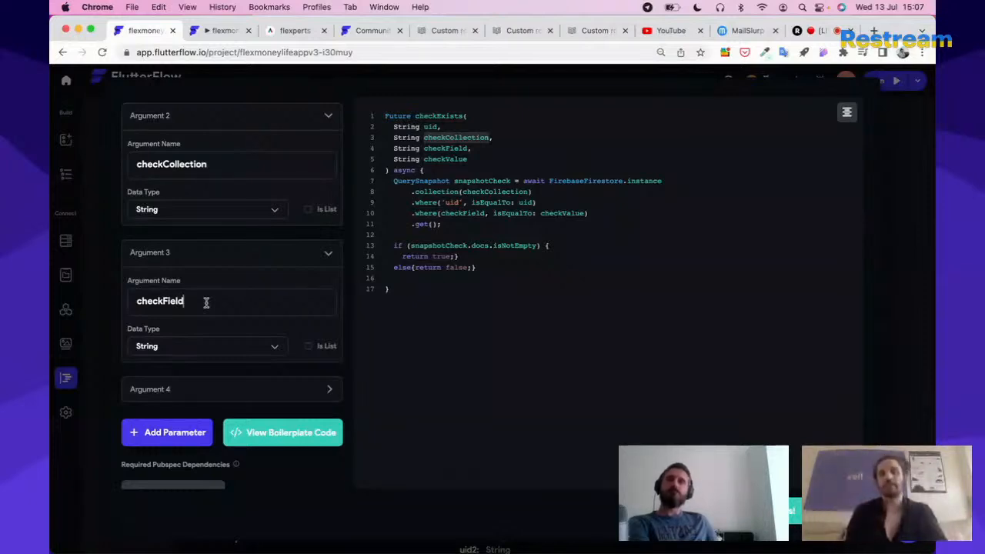
scroll(205, 315, "down", 1)
left_click(164, 369)
scroll(214, 363, "down", 2)
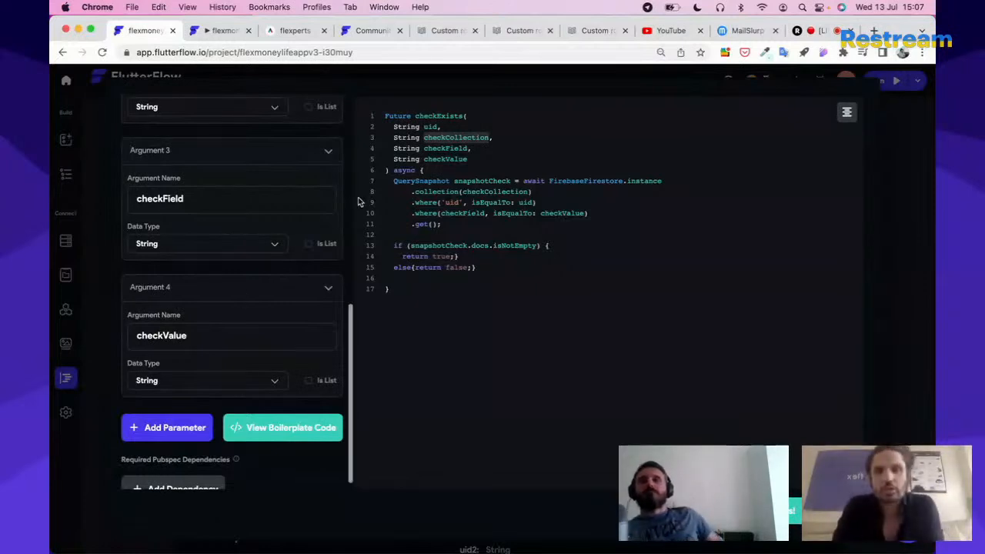
Walk through line 7 of the code, highlighting QuerySnapshot, snapshotCheck, await, FirebaseFirestore and instance one by one
left_click(412, 180)
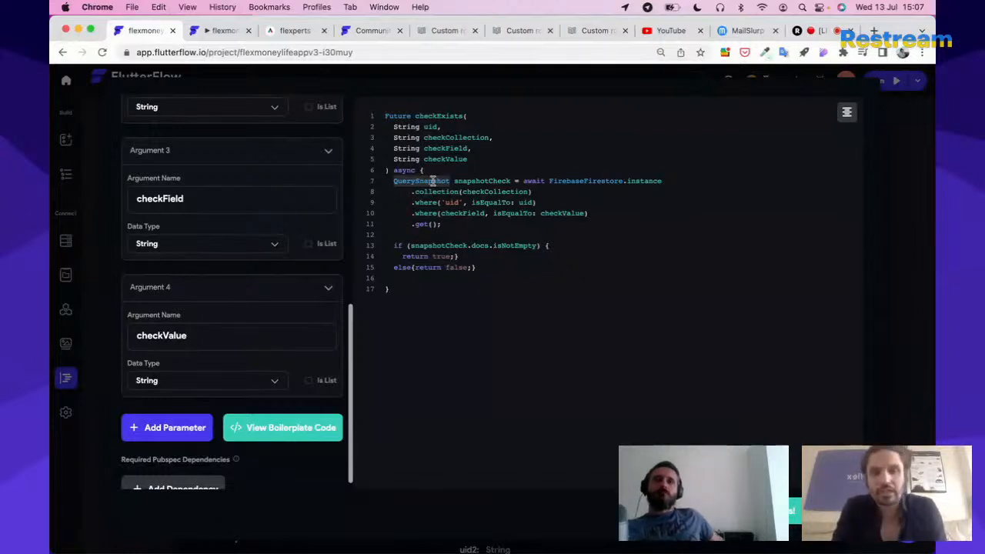
left_click(475, 179)
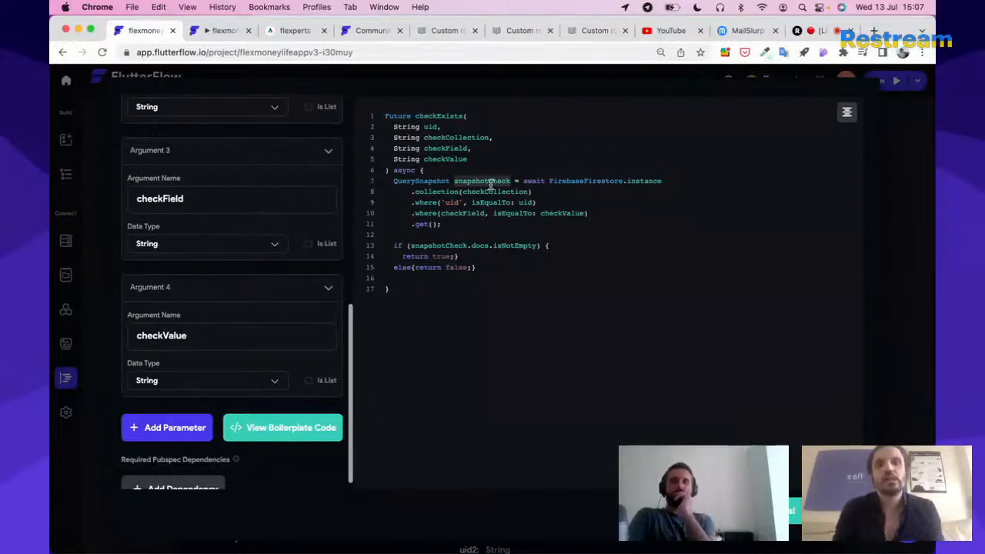
left_click(414, 182)
left_click(534, 181)
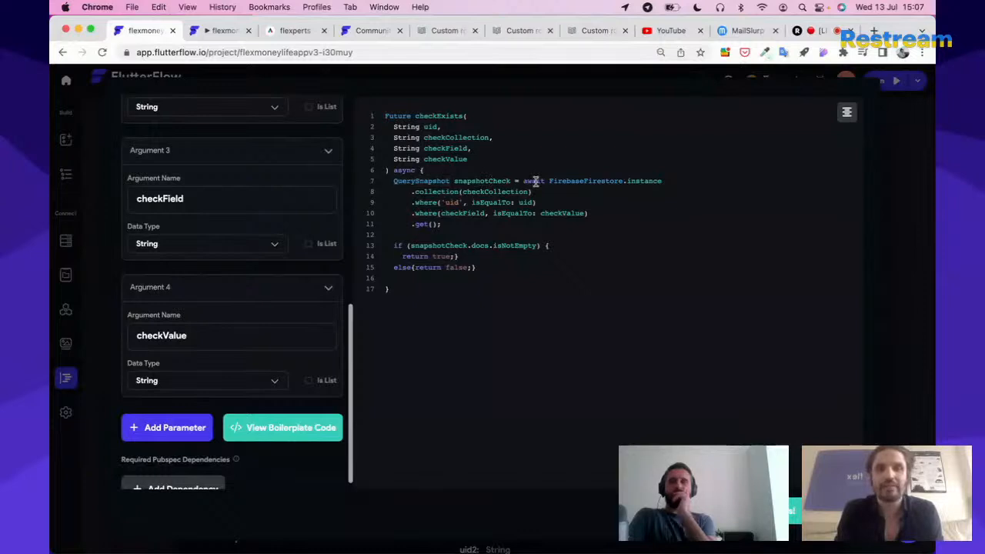
left_click(575, 182)
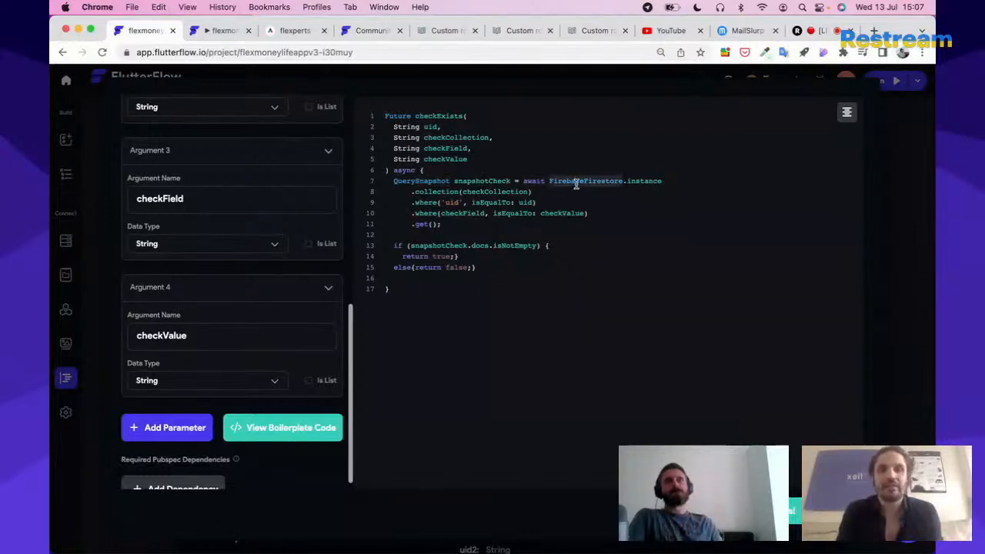
left_click(646, 181)
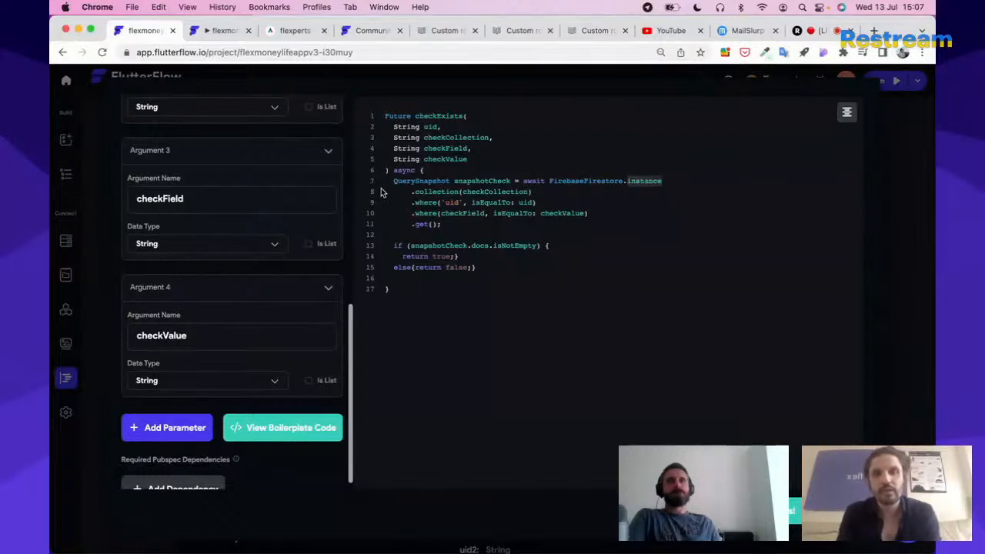
Trace the collection call in line 8, matching its checkCollection argument with the parameter declared in line 3
left_click(426, 192)
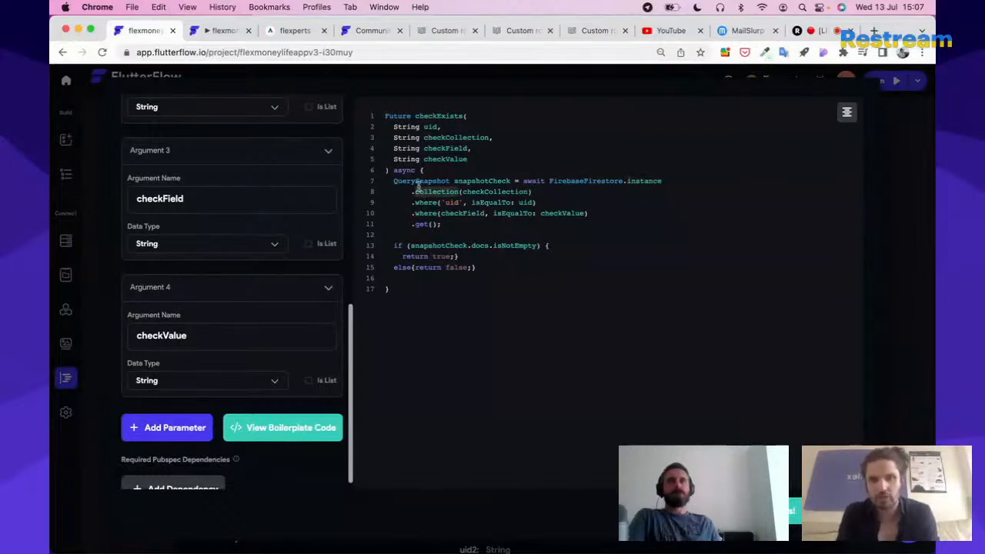
left_click(418, 224)
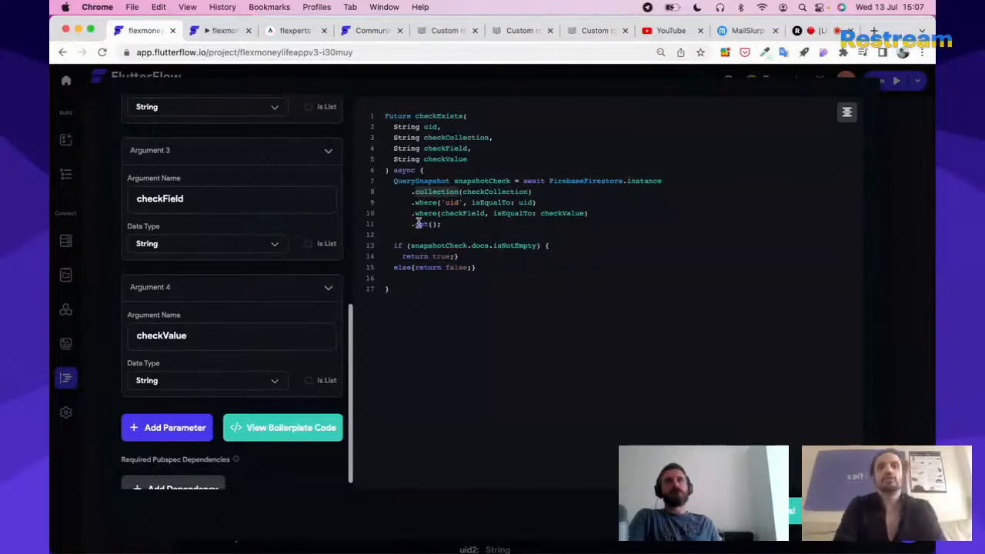
left_click(417, 192)
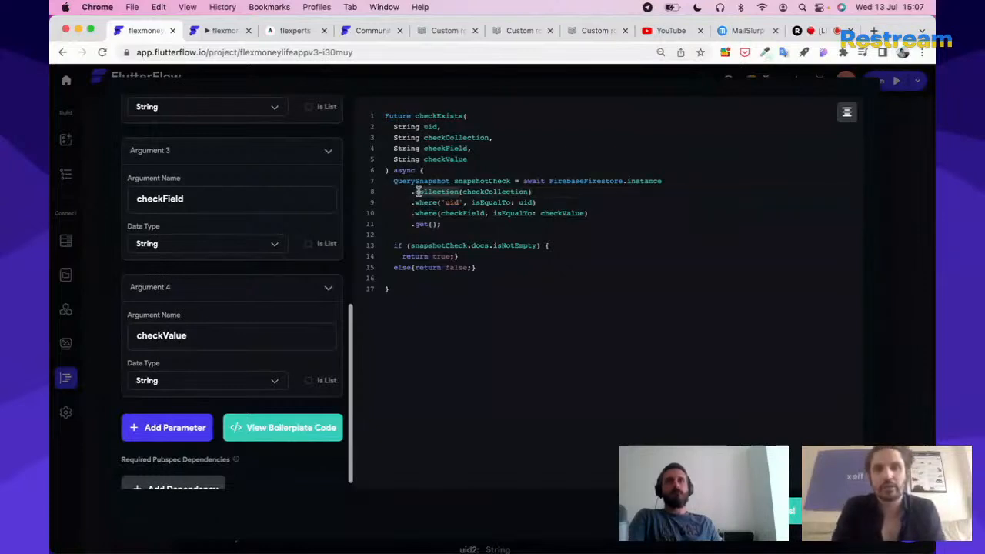
left_click(497, 192)
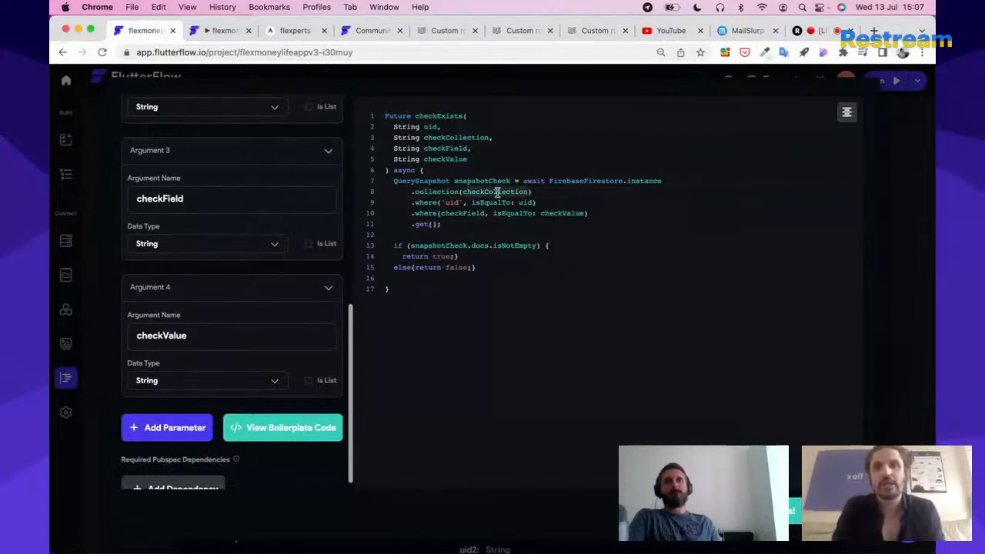
double_click(437, 137)
double_click(508, 194)
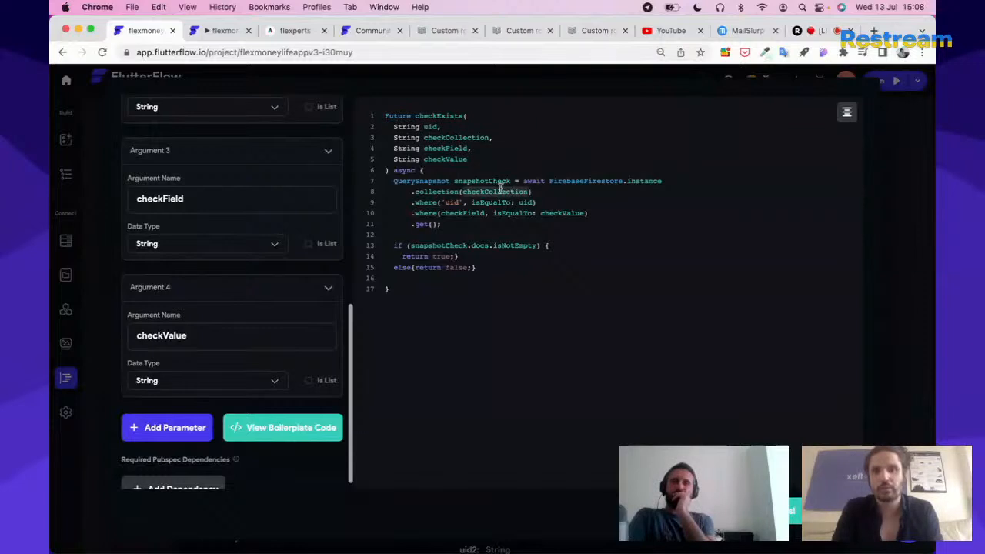
double_click(455, 137)
double_click(490, 191)
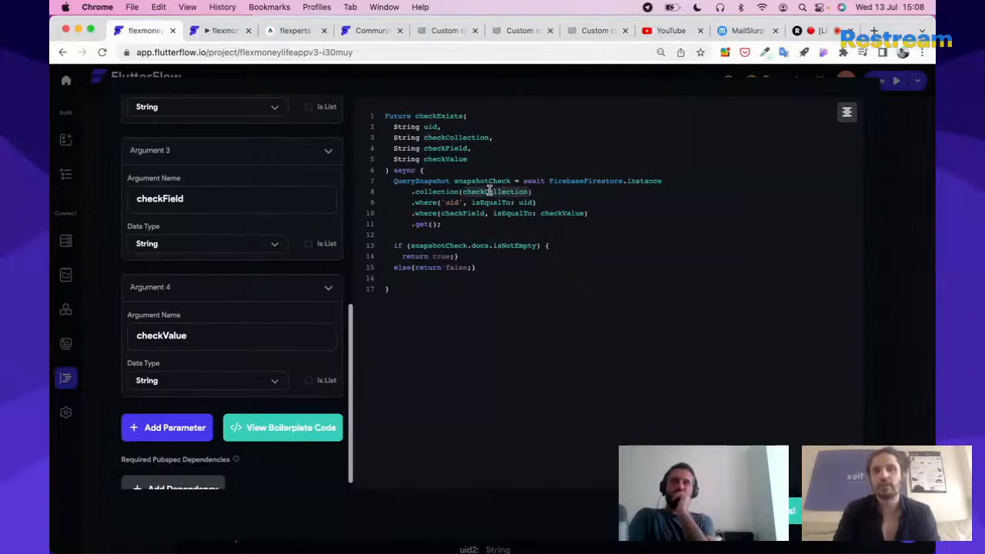
Examine the where condition on 'uid' in line 9 and highlight the matching uid parameter in line 2
double_click(426, 202)
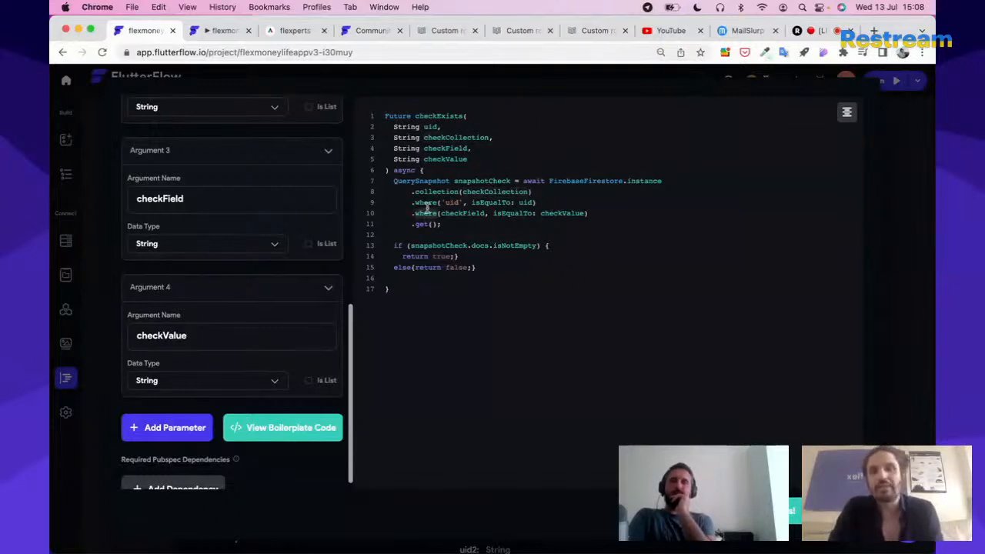
double_click(448, 203)
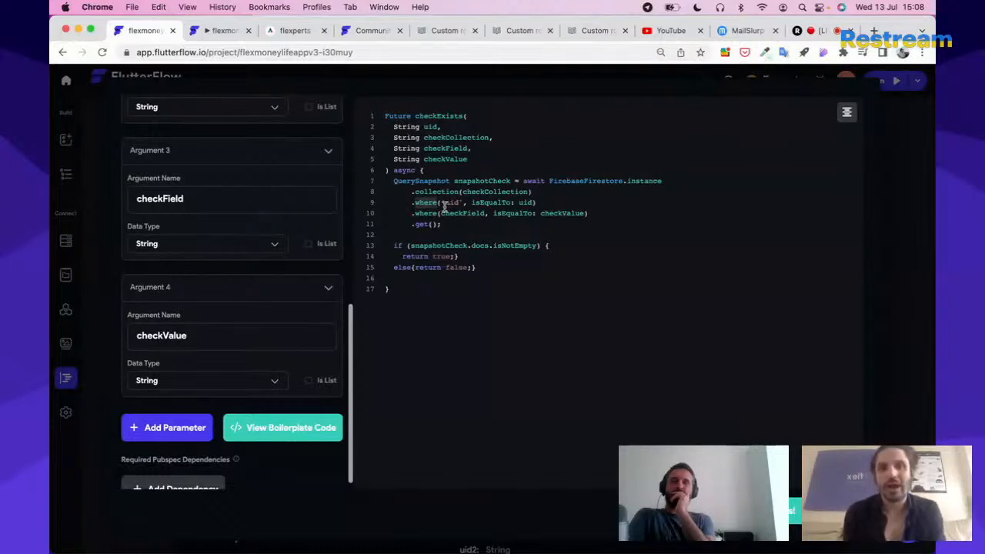
double_click(452, 205)
double_click(494, 206)
left_click(525, 206)
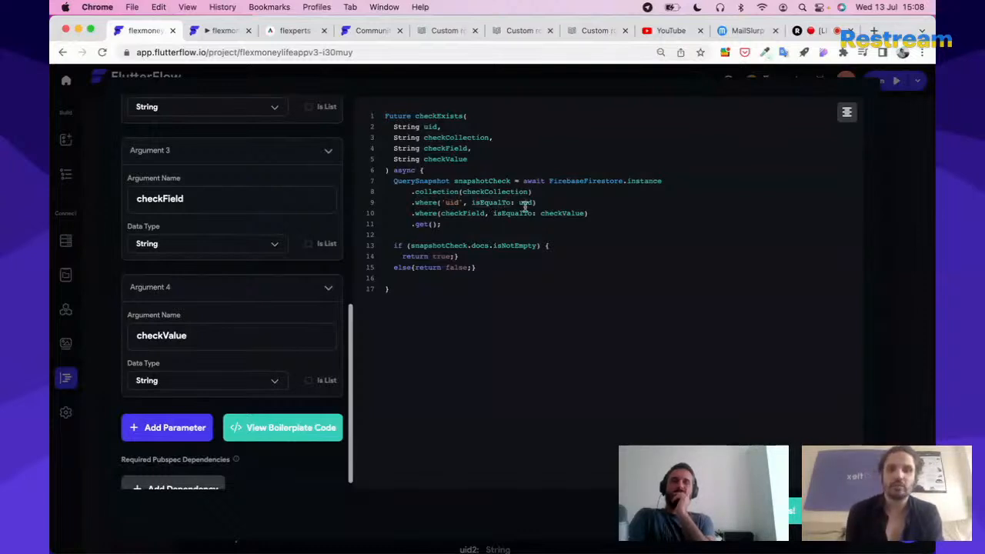
double_click(429, 127)
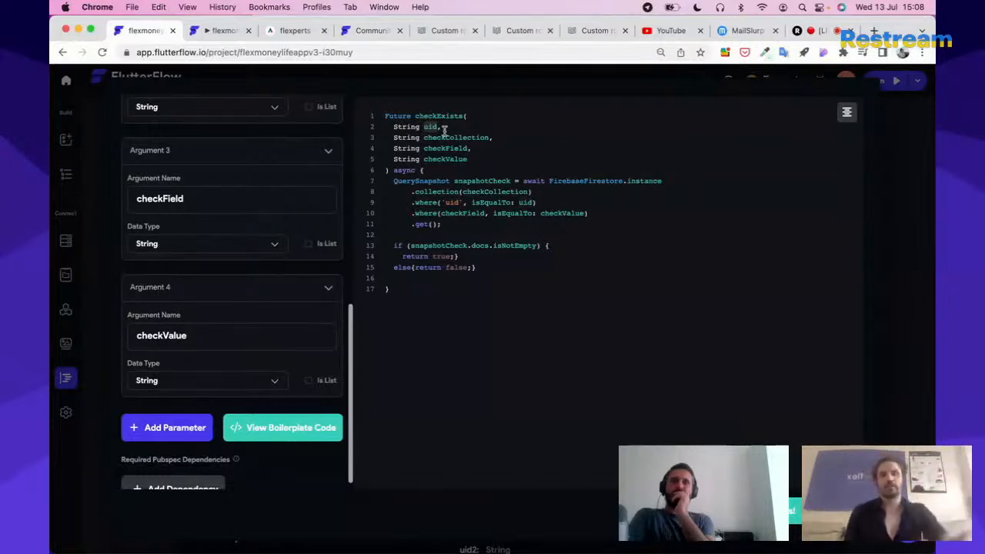
Examine the where condition in line 10, matching checkField and checkValue with their parameters in lines 4 and 5
double_click(424, 213)
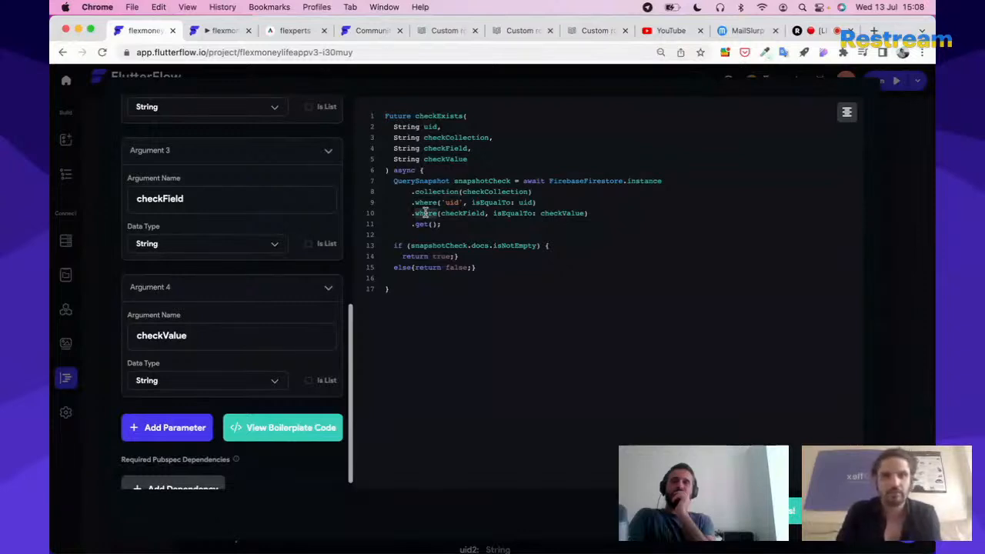
double_click(448, 215)
left_click(445, 146)
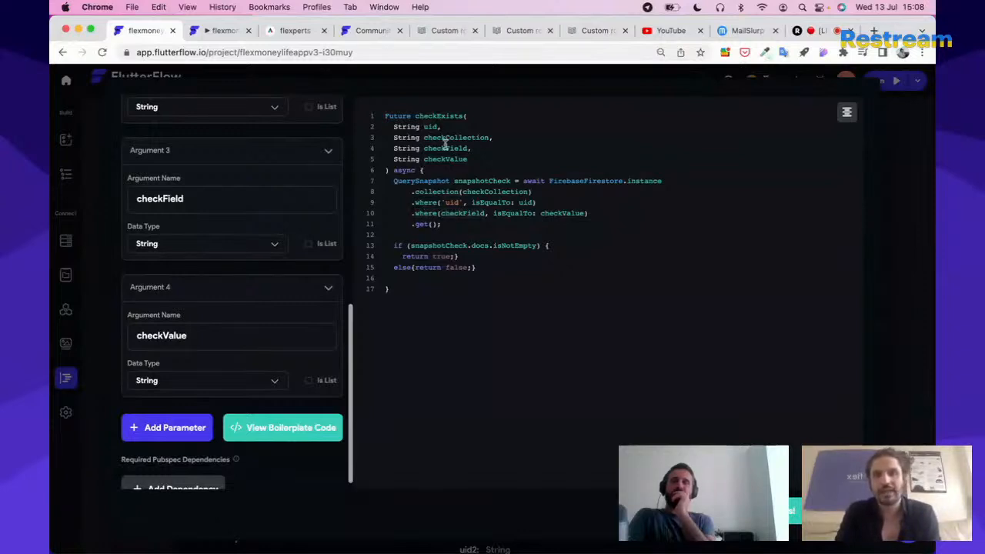
double_click(445, 145)
double_click(453, 214)
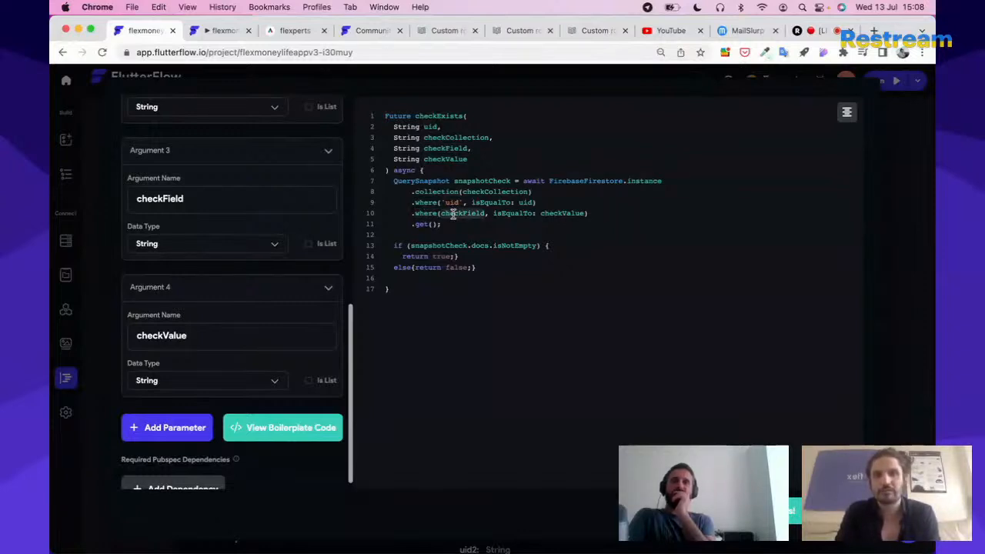
double_click(453, 147)
double_click(506, 215)
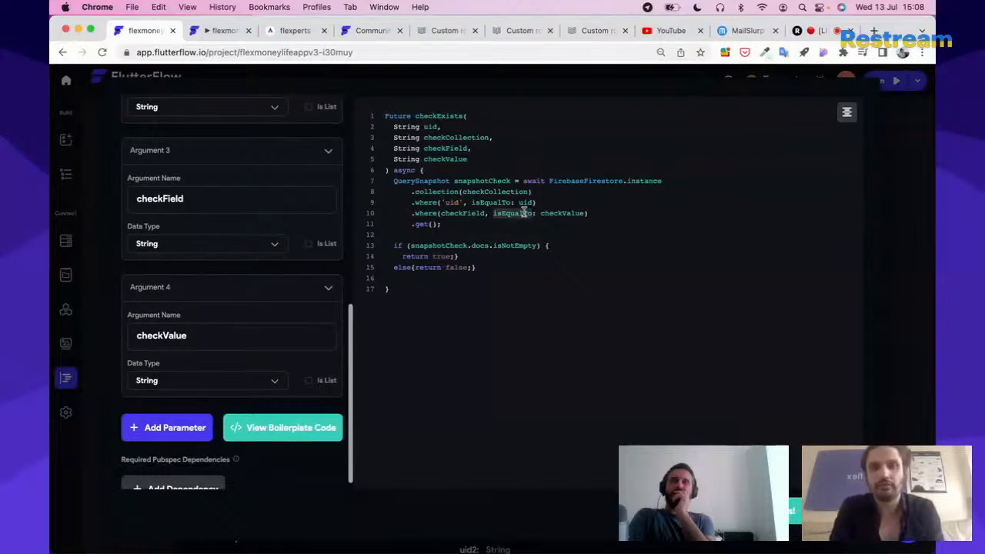
double_click(556, 215)
left_click(439, 160)
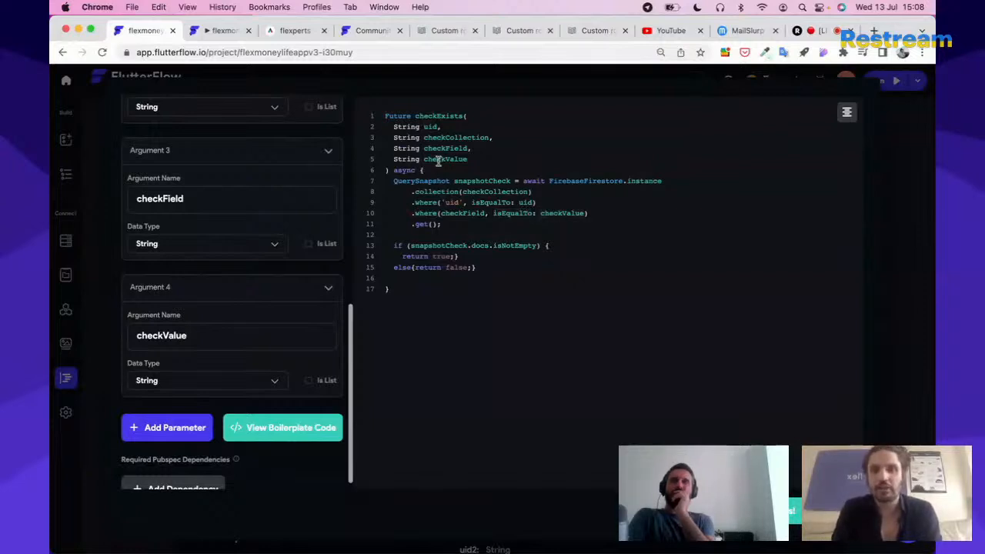
double_click(439, 160)
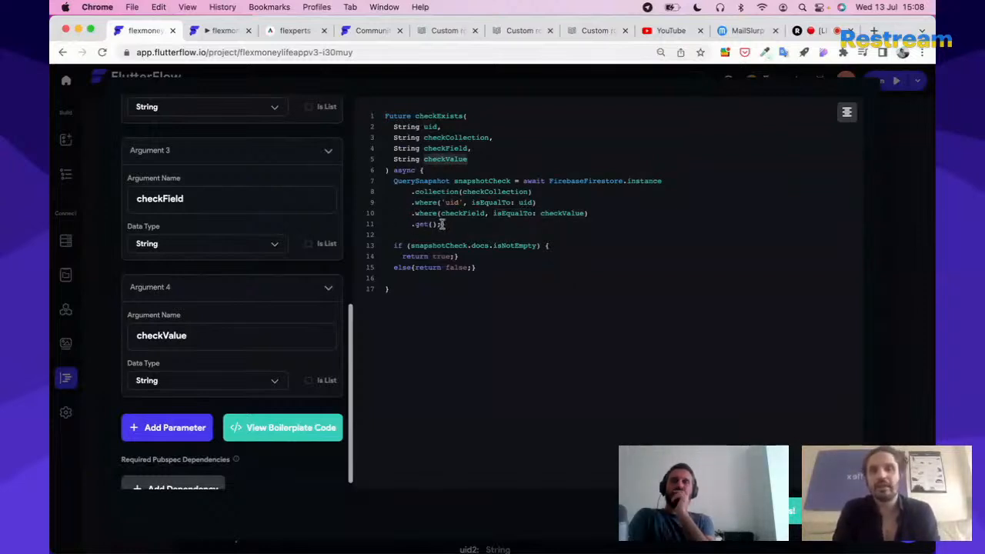
Highlight the get() call in line 11 and the isNotEmpty if/else block in lines 13 to 15
left_click_drag(443, 224, 400, 224)
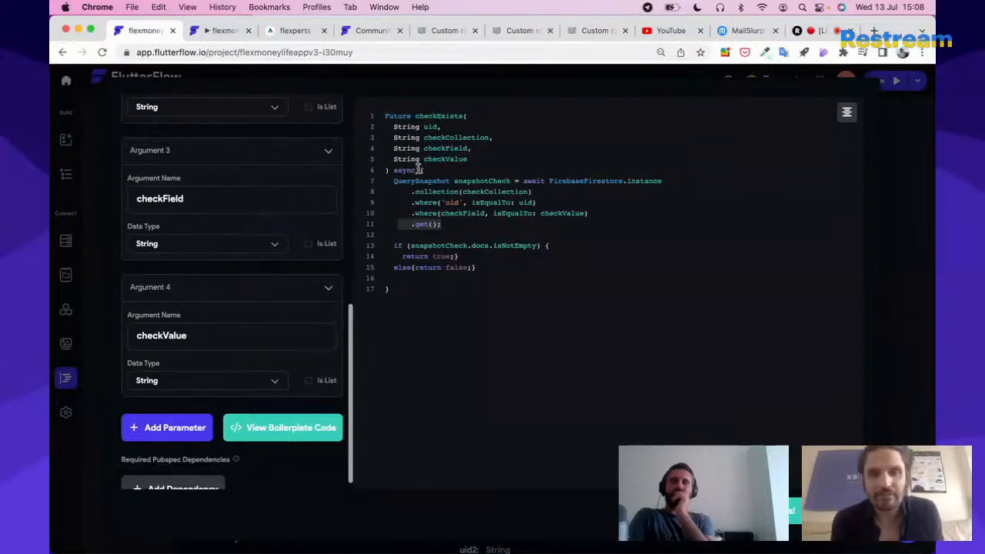
left_click_drag(390, 244, 517, 263)
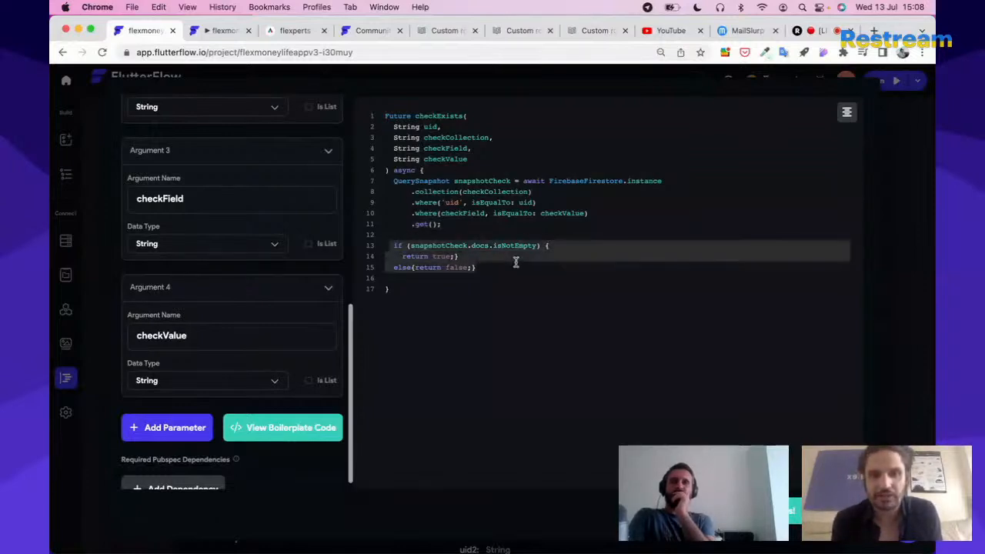
Trace snapshotCheck between the if condition in line 13 and its QuerySnapshot declaration in line 7
left_click(399, 246)
double_click(436, 246)
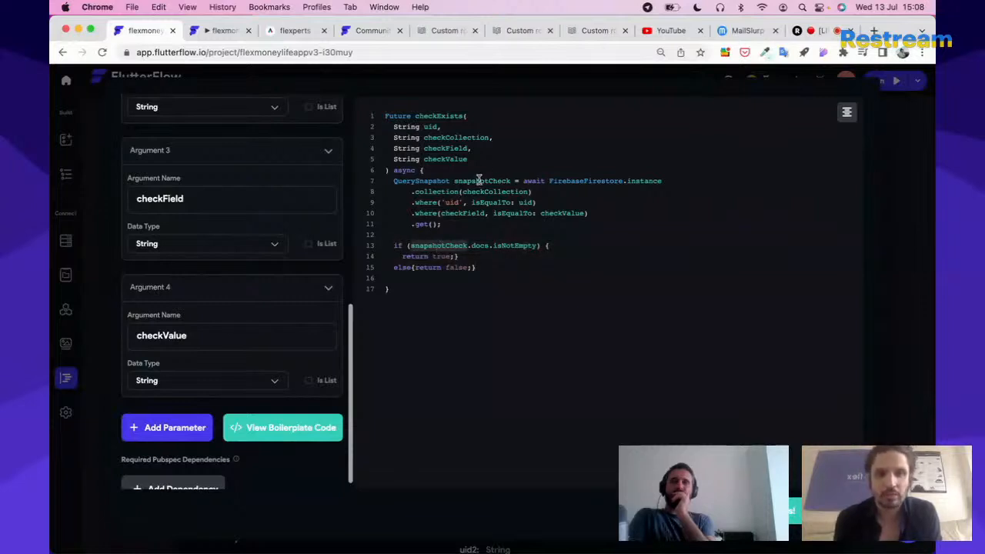
double_click(479, 180)
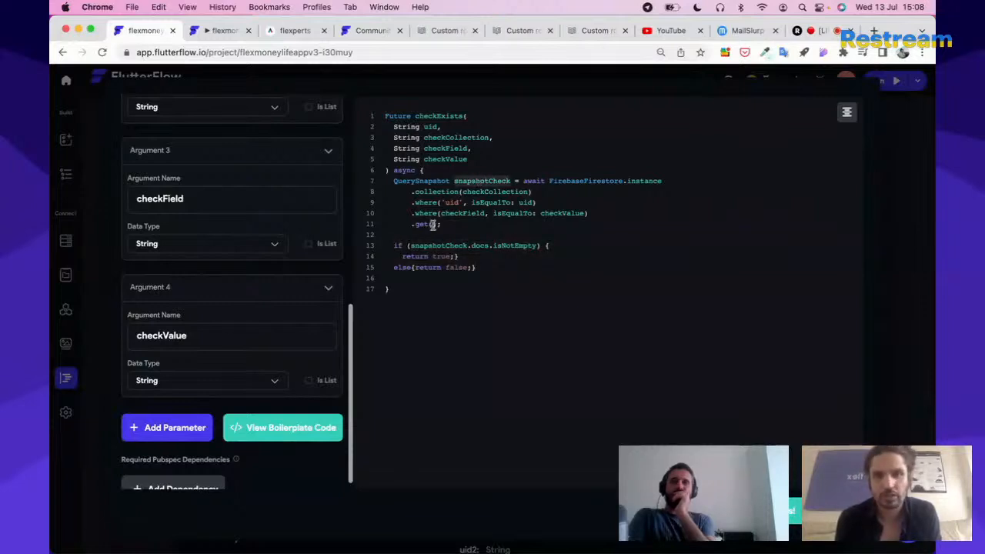
double_click(431, 245)
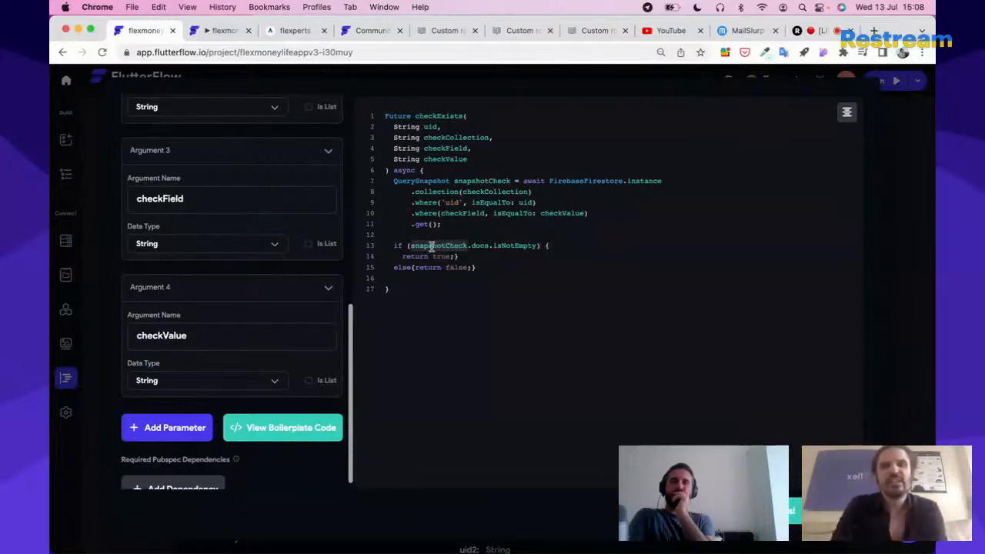
Examine docs and isNotEmpty in line 13, and highlight the Firestore query they check in lines 7 to 11
left_click(481, 240)
double_click(480, 244)
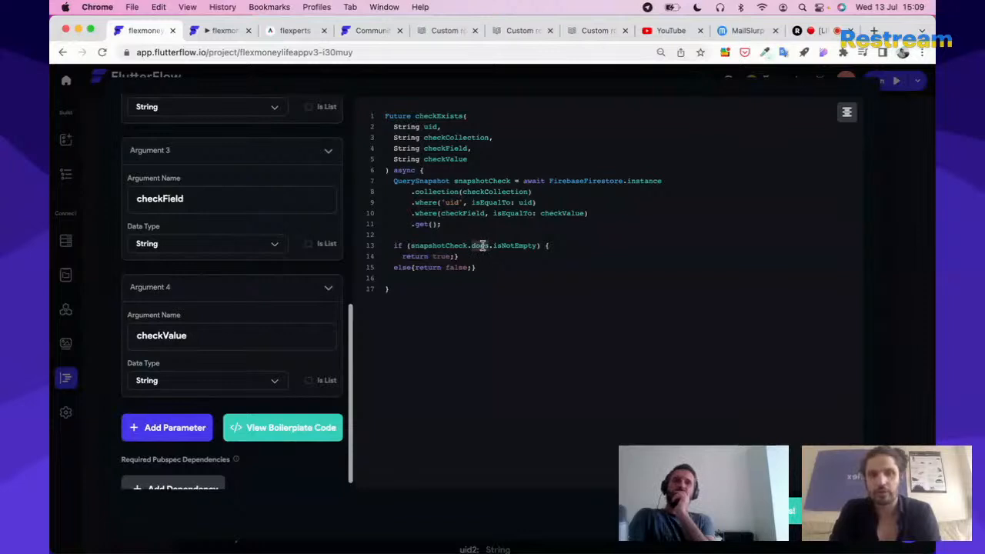
left_click_drag(493, 245, 533, 247)
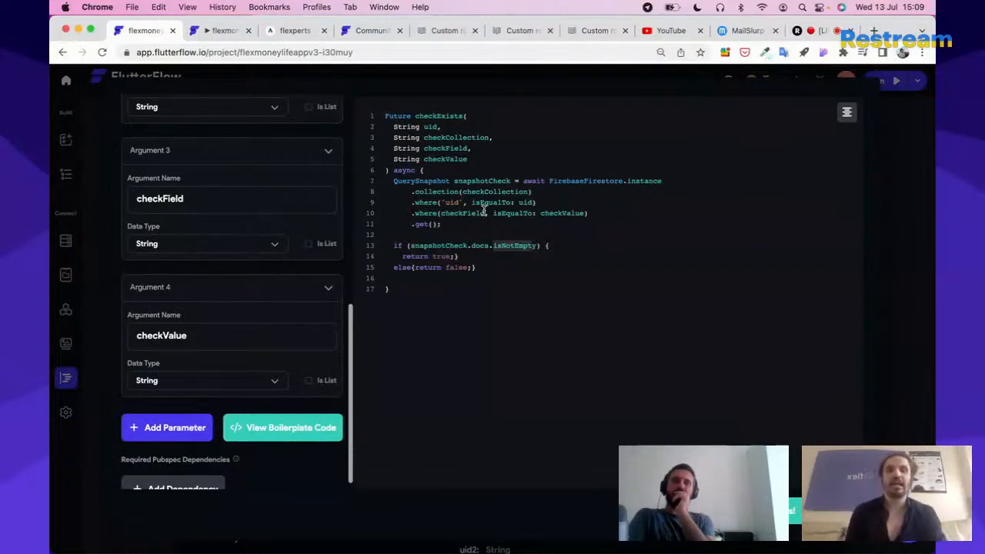
left_click_drag(482, 224, 383, 185)
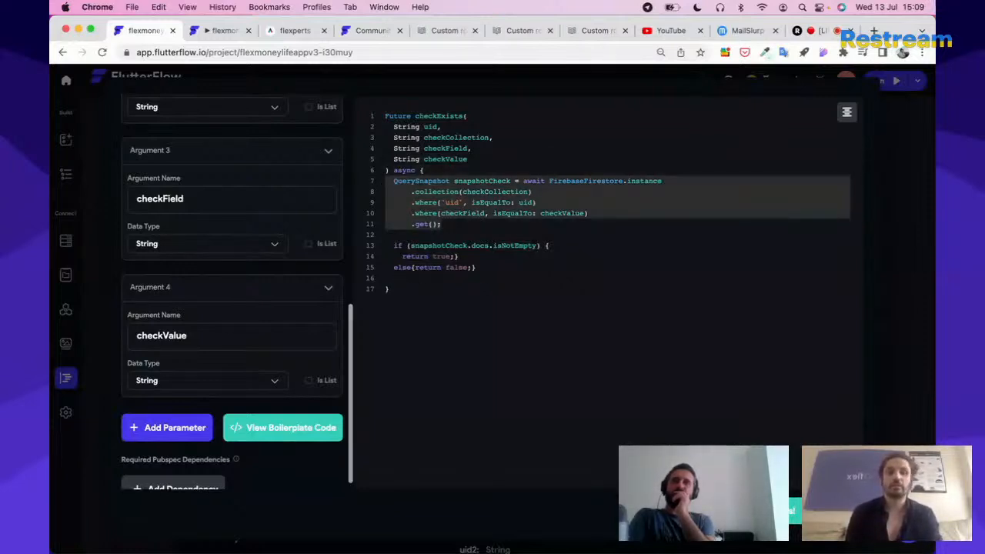
Leave the checkExists code and open the action flow of the payments page in the page builder
left_click(892, 412)
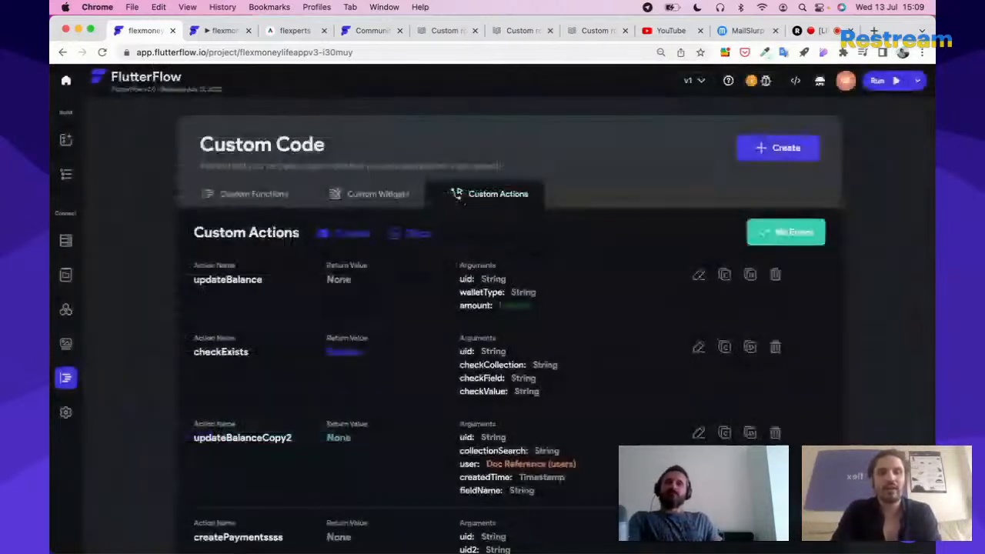
left_click(60, 145)
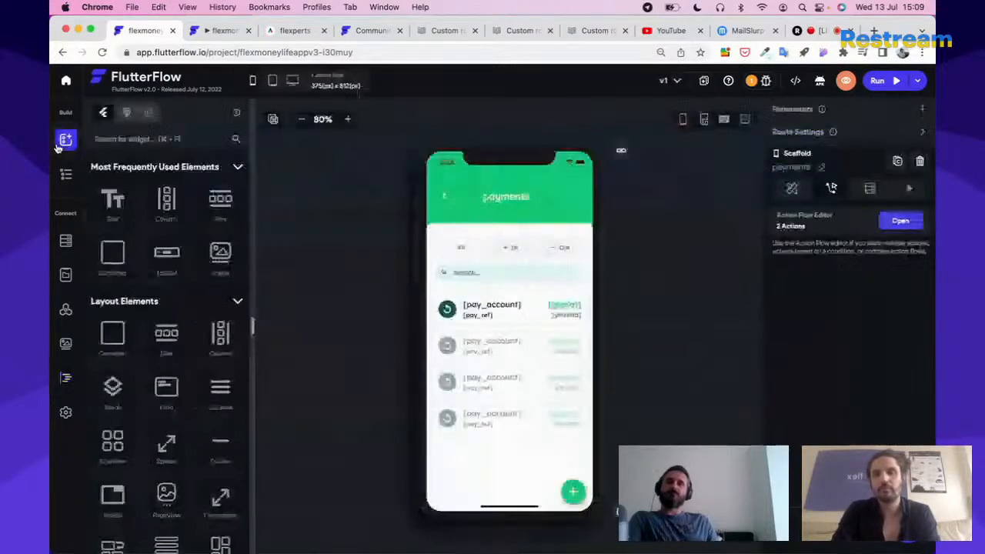
left_click(902, 223)
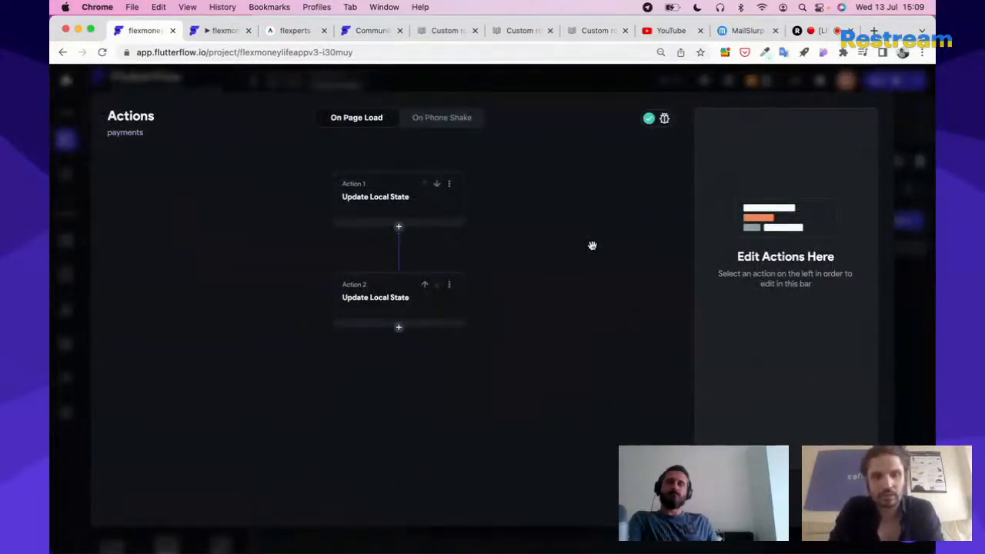
left_click_drag(588, 264, 604, 202)
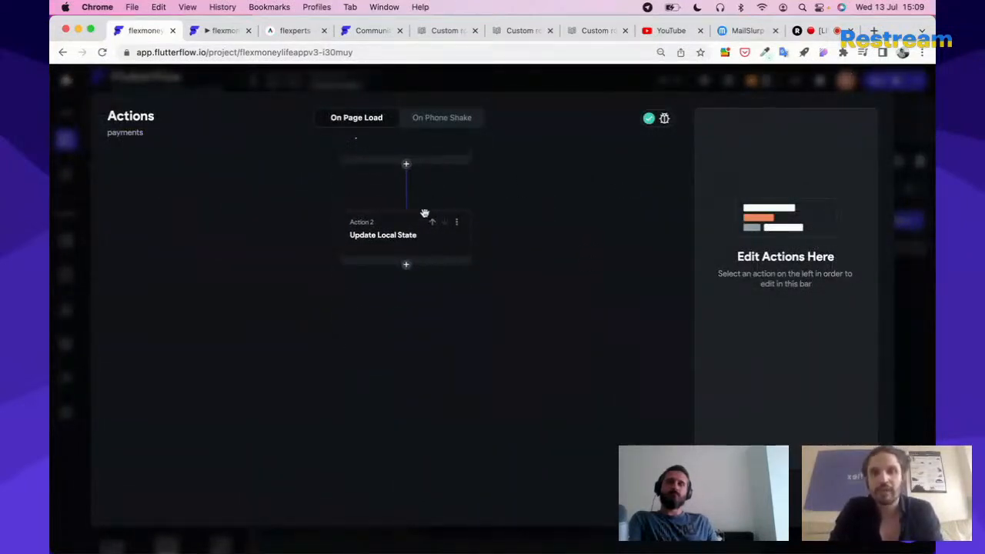
Add a Custom Action after the second Update Local State in the On Page Load flow and choose checkExists for it
left_click(387, 234)
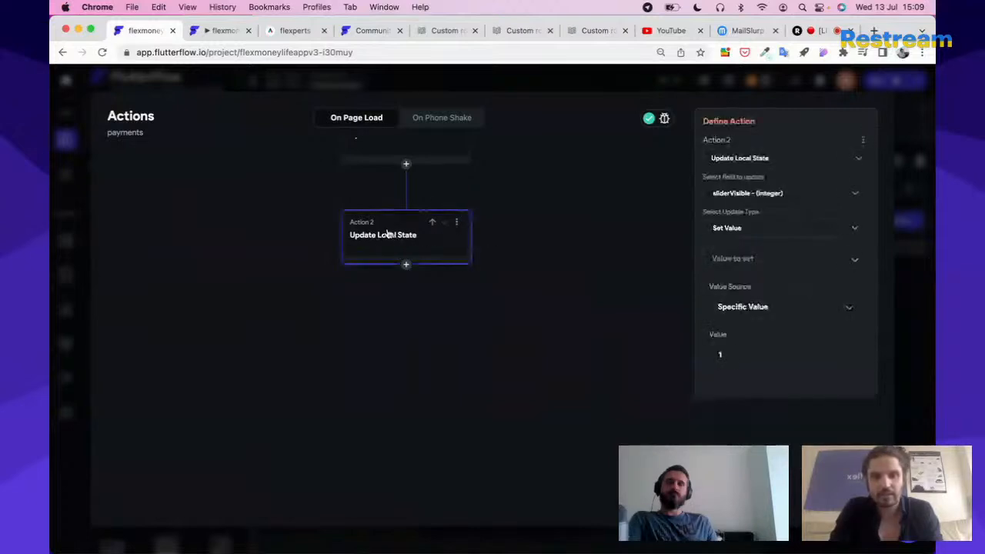
left_click(405, 265)
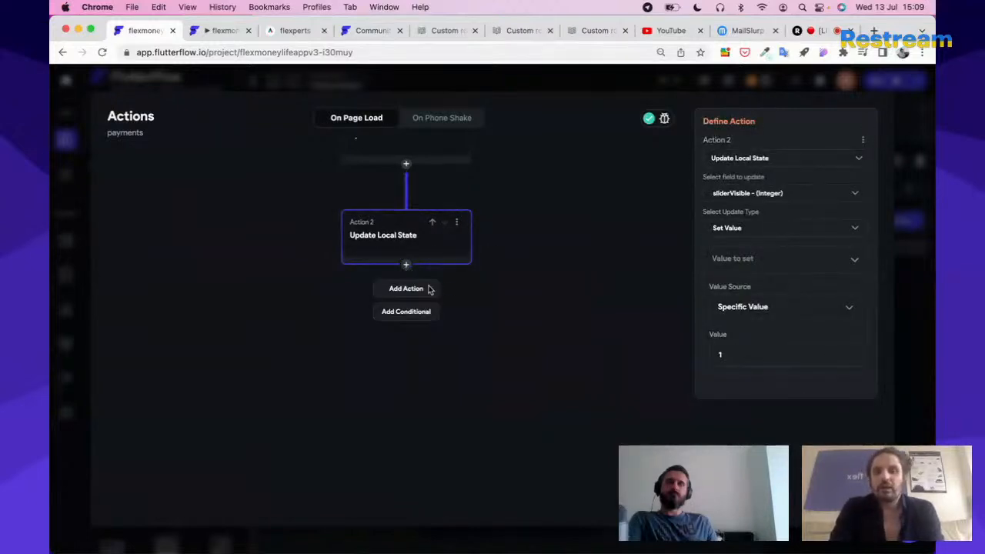
left_click(488, 286)
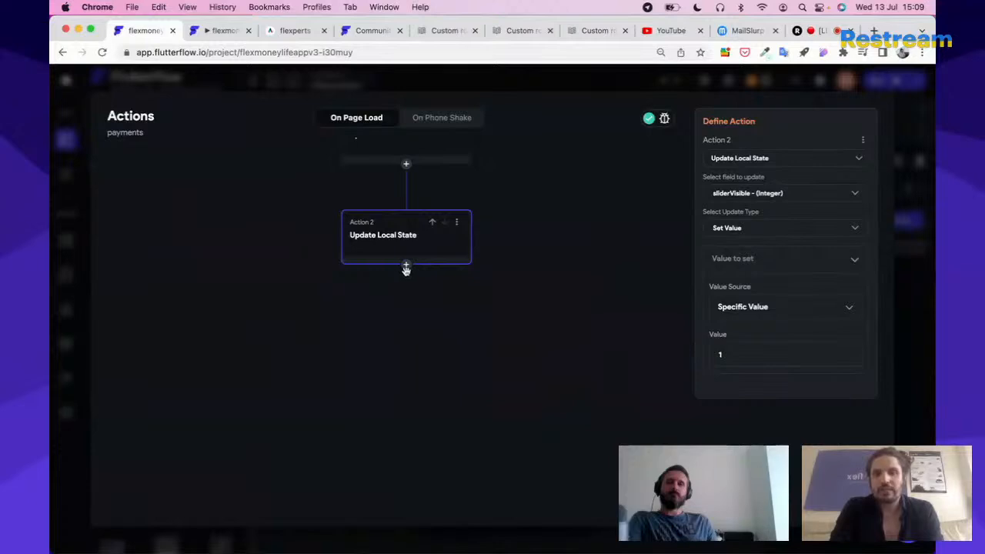
left_click(408, 266)
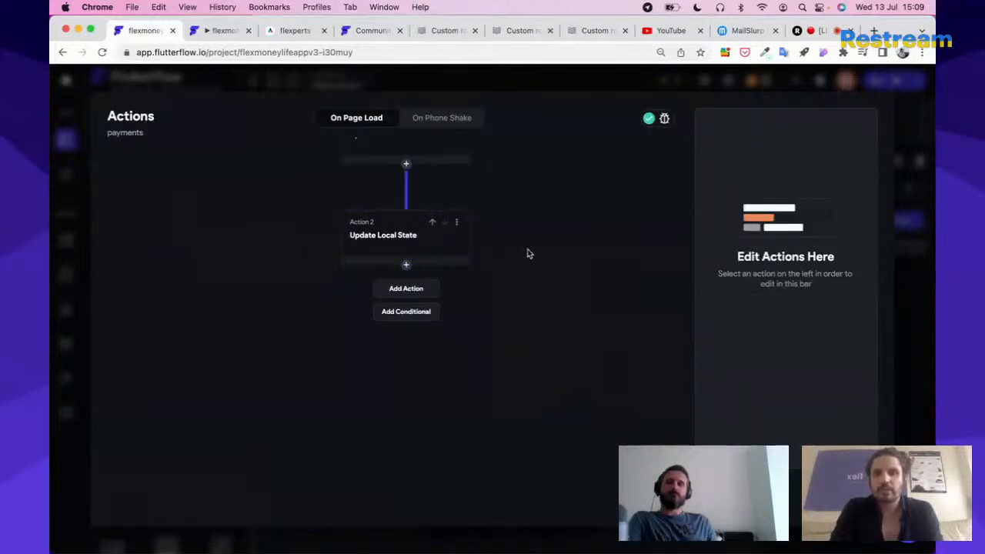
left_click(412, 287)
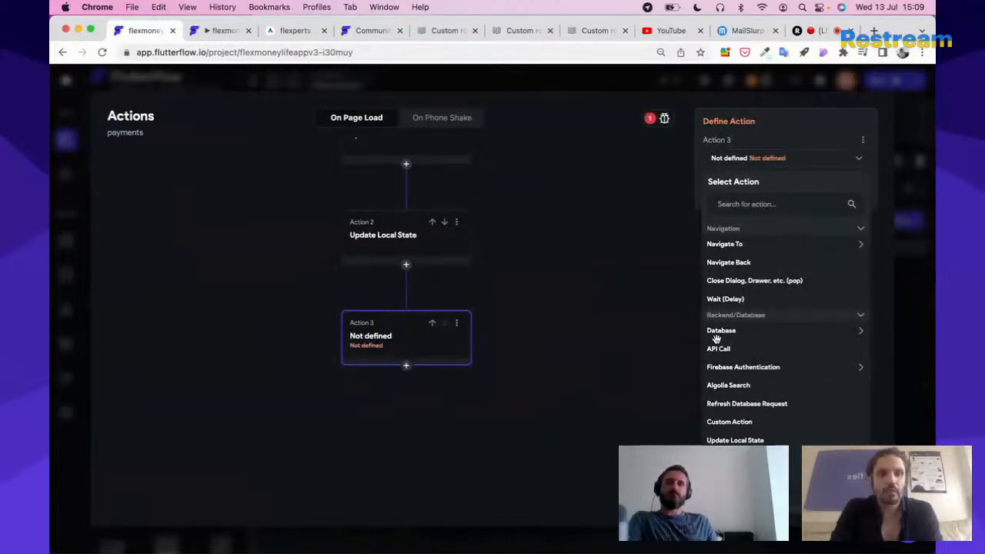
left_click(736, 426)
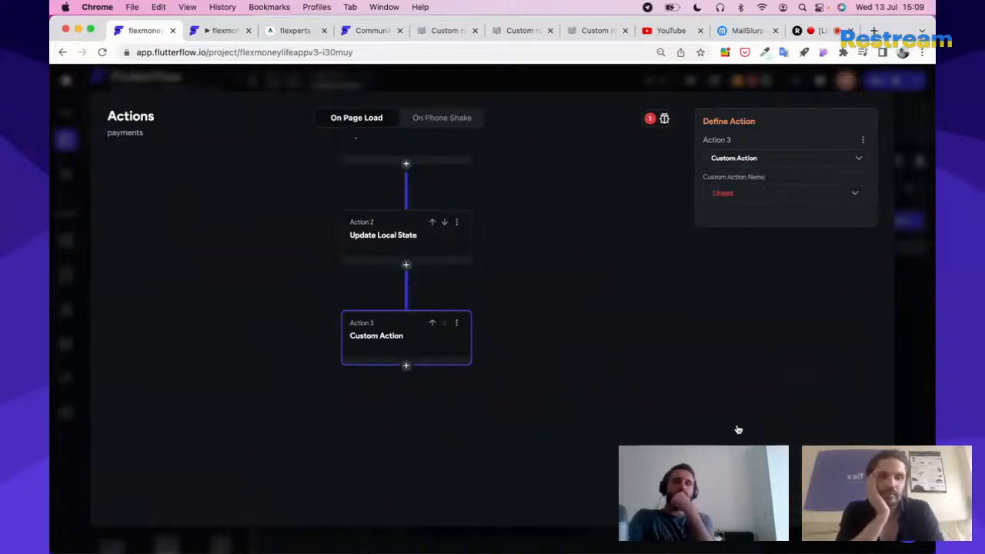
left_click(783, 200)
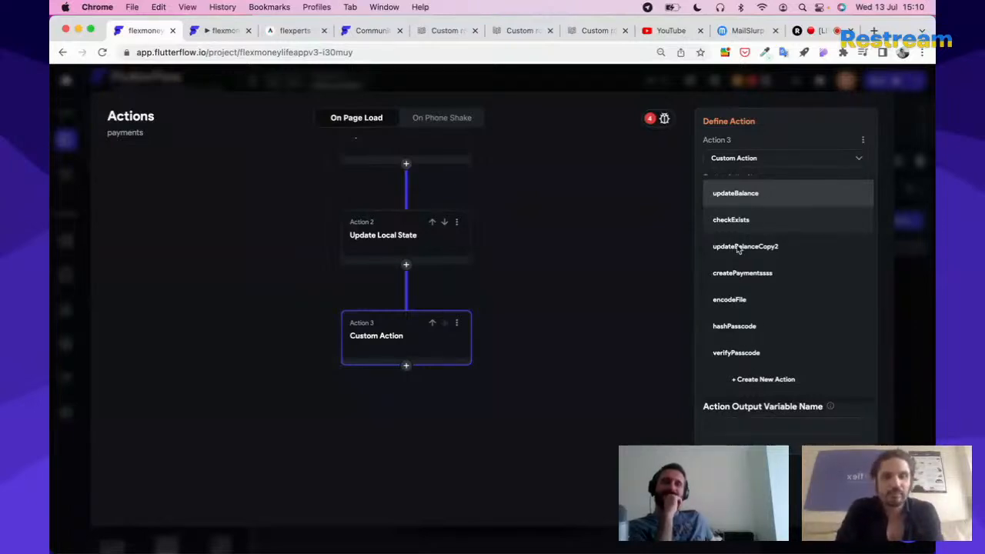
left_click(731, 219)
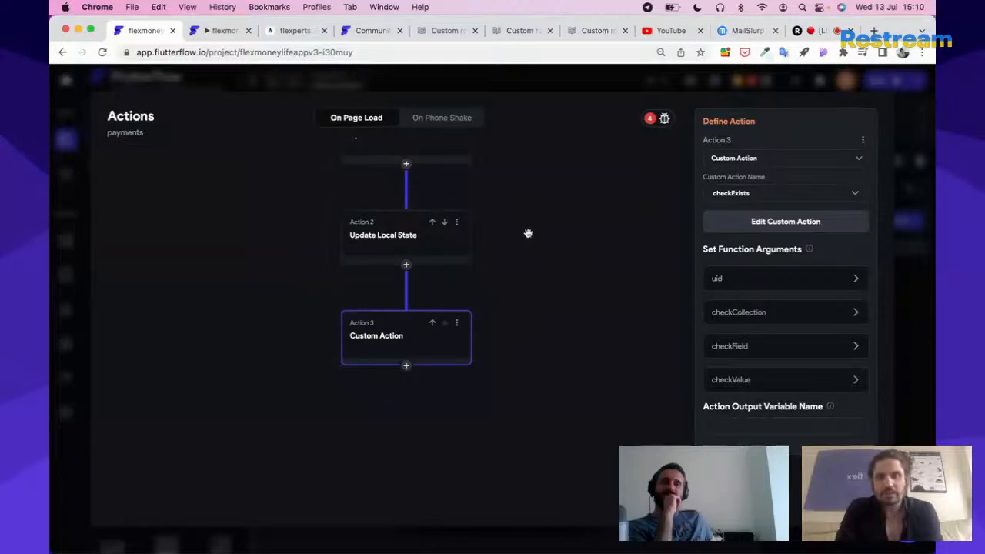
Set the uid argument of checkExists from a variable, using the authenticated user's User ID
scroll(528, 231, "down", 5)
left_click_drag(518, 232, 528, 238)
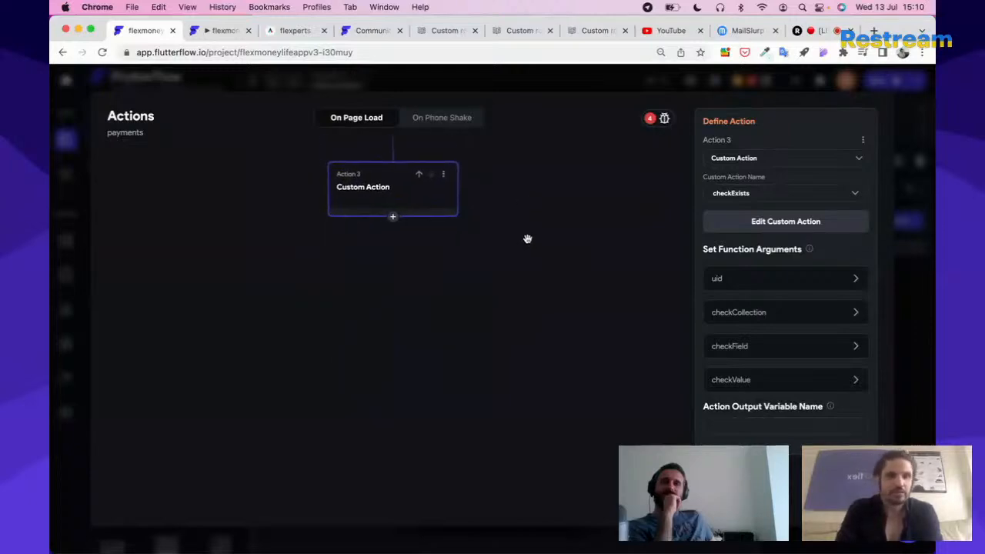
left_click(727, 285)
left_click(728, 347)
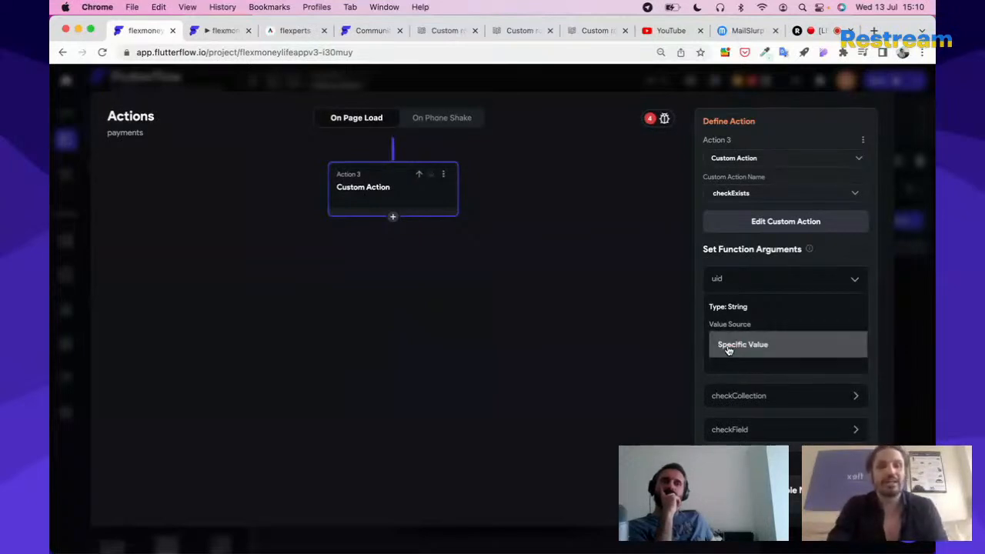
left_click(737, 371)
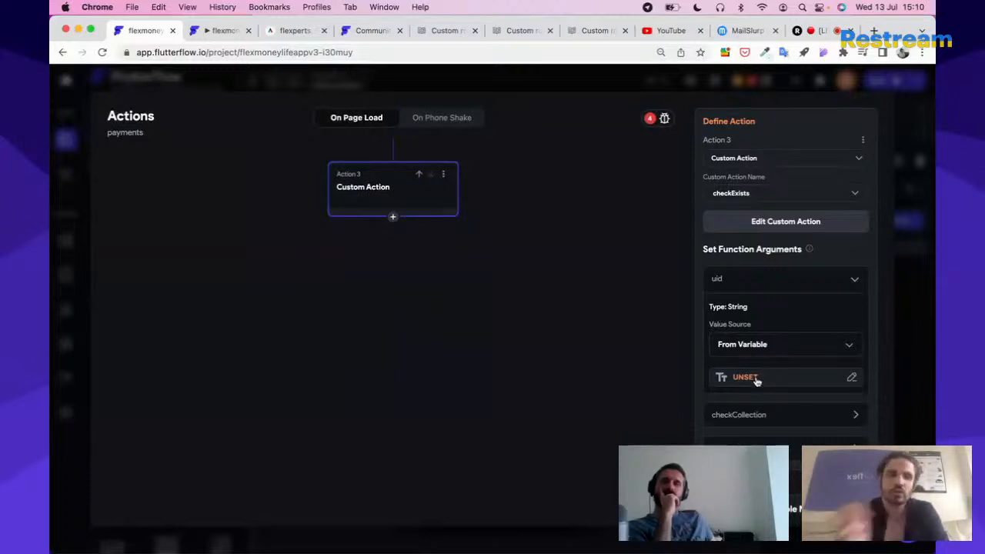
left_click(745, 377)
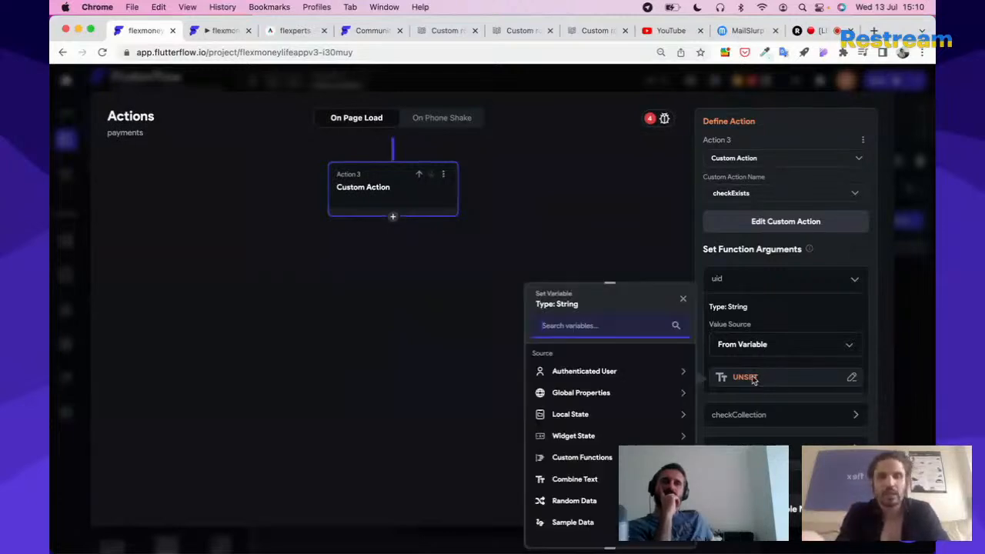
left_click(622, 372)
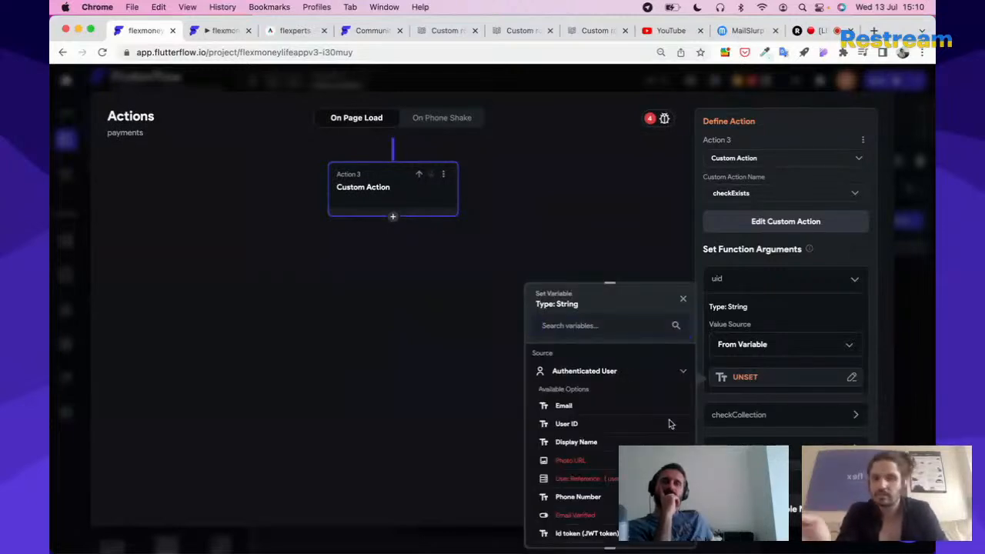
left_click(598, 424)
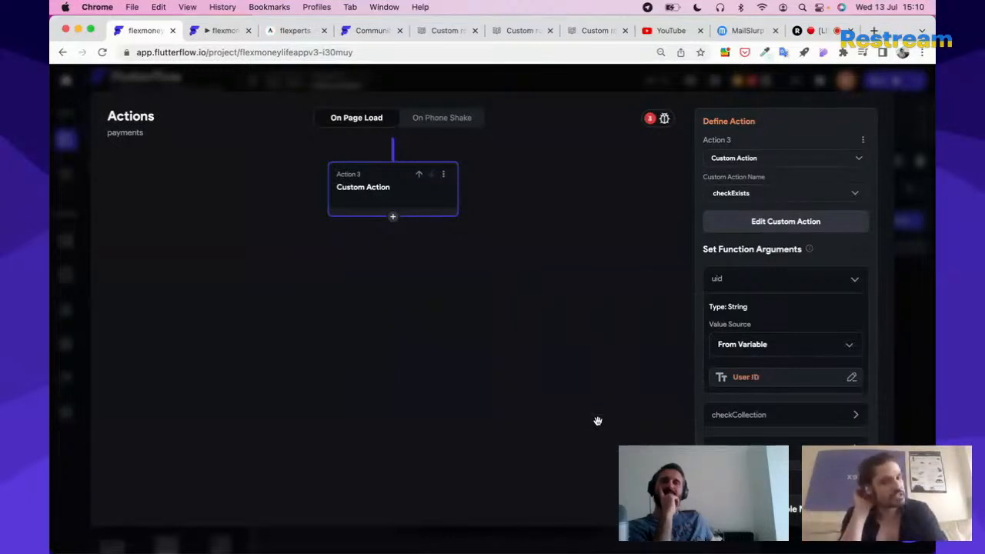
Set the checkCollection argument to the specific value "wallets"
left_click(765, 424)
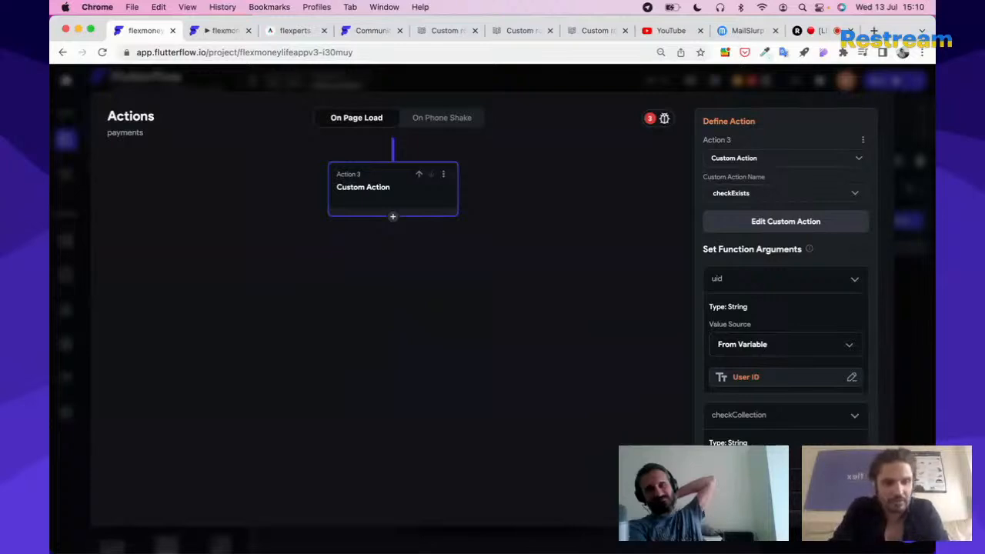
scroll(837, 438, "down", 3)
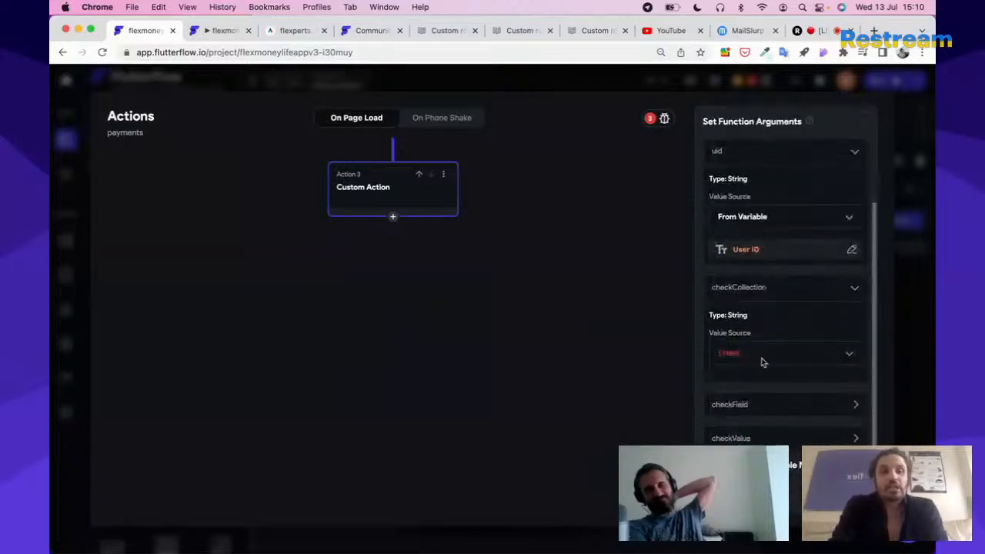
left_click(739, 354)
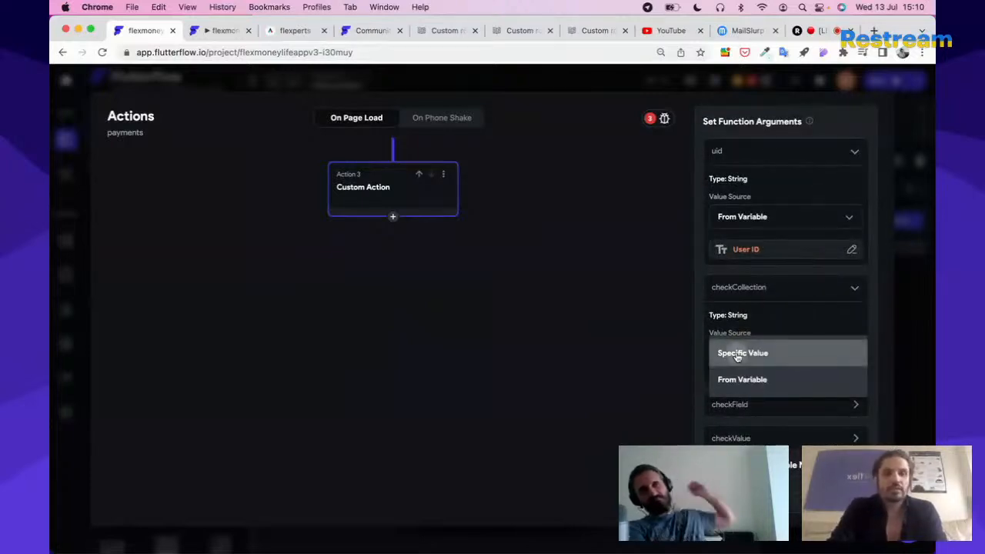
left_click(740, 356)
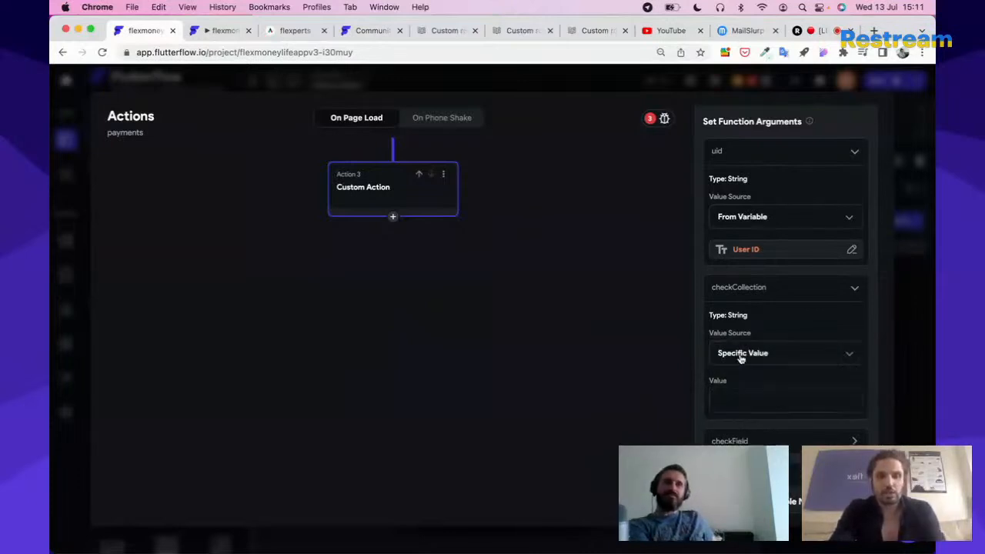
left_click(739, 400)
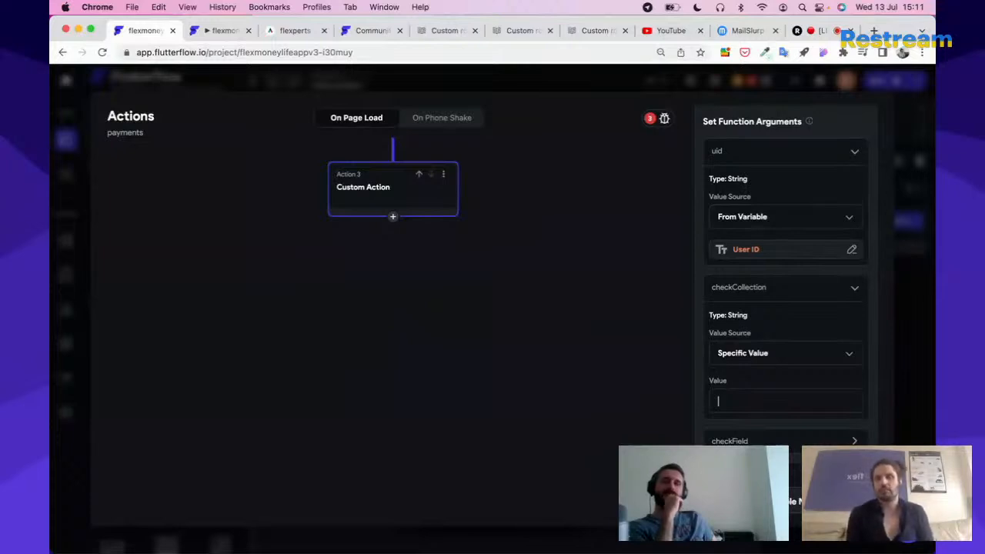
type("wallets")
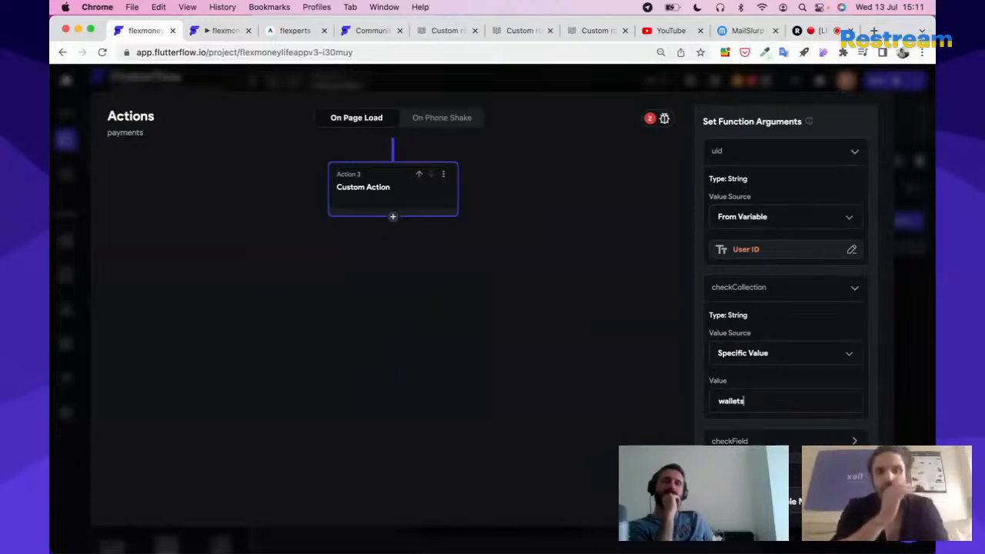
Set the checkField argument to the specific value "type"
left_click(744, 443)
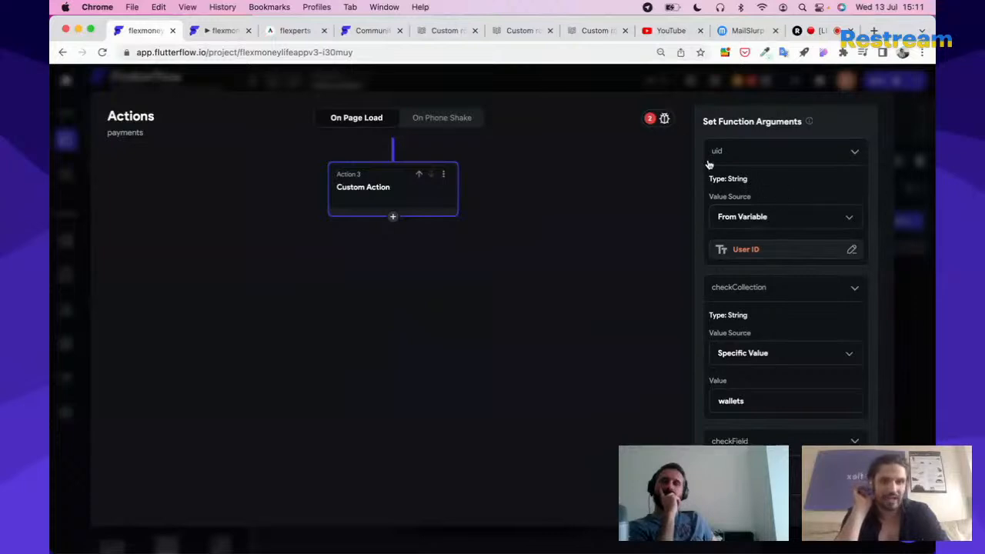
scroll(754, 231, "down", 3)
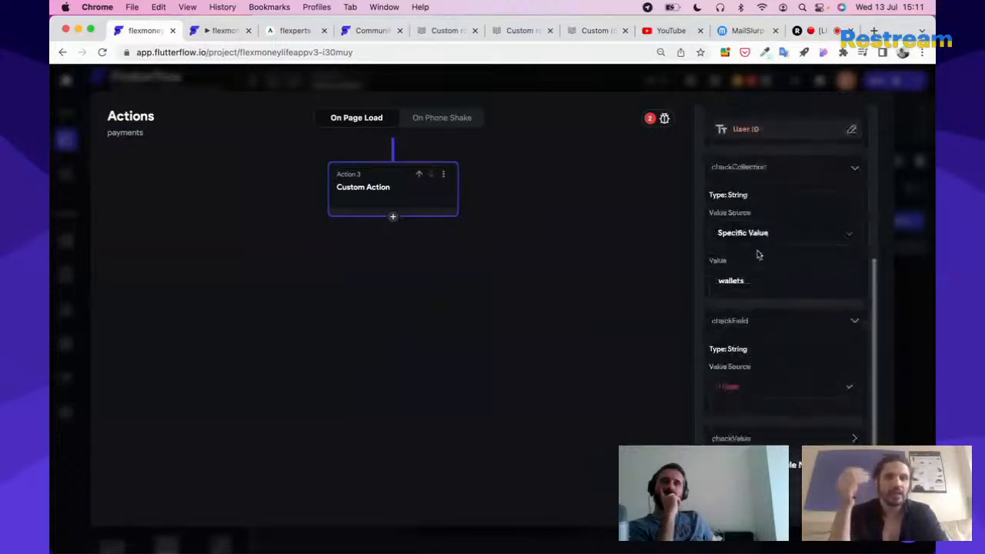
left_click(733, 391)
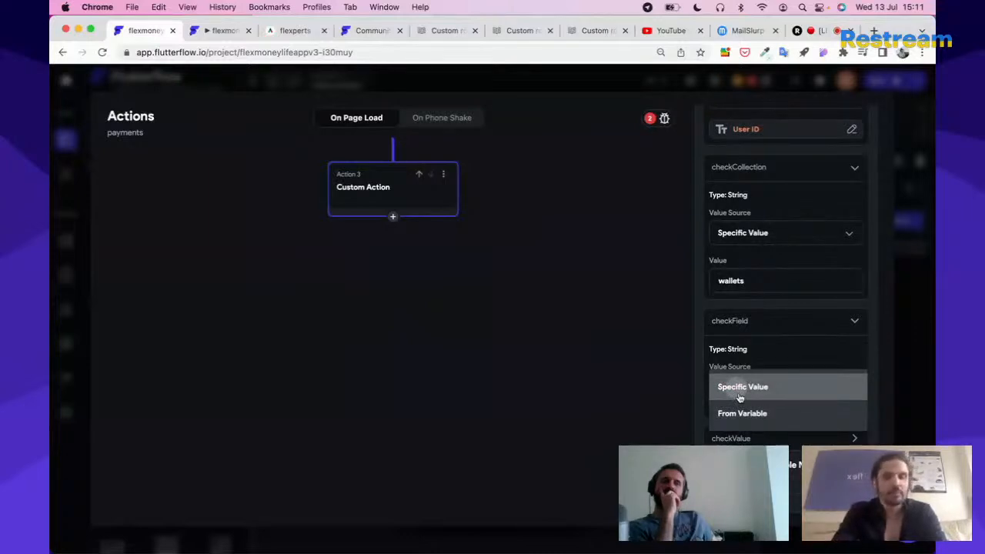
left_click(729, 436)
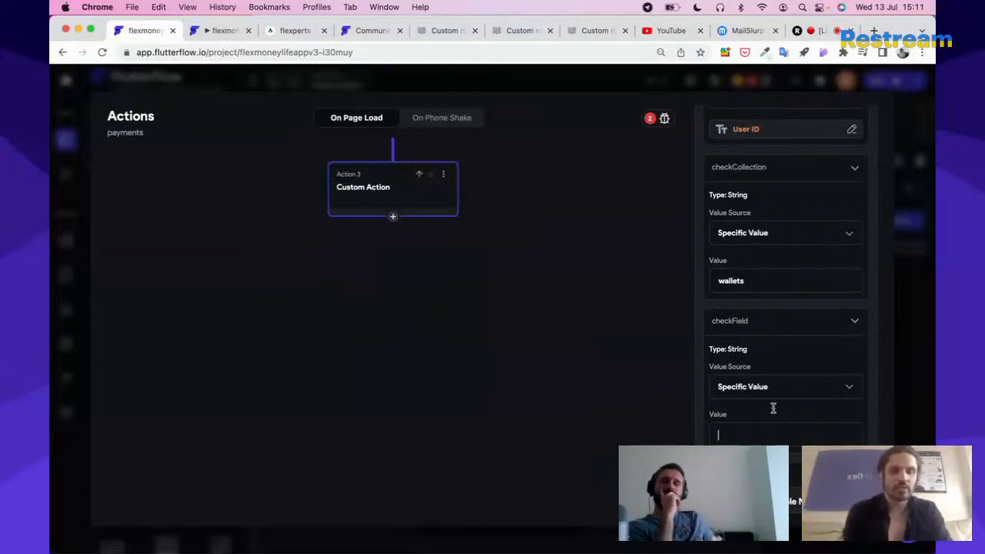
type("type")
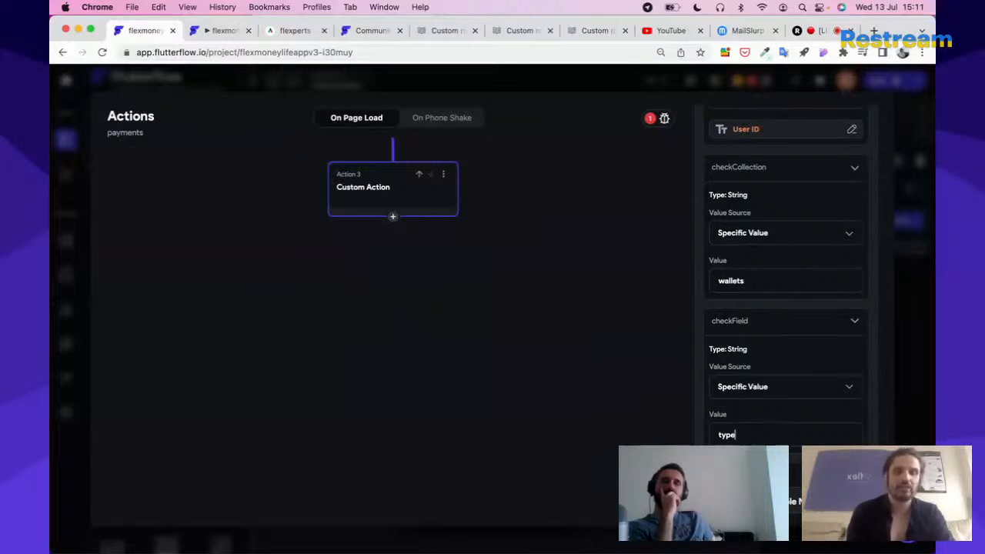
Set the checkValue argument of checkExists to the specific value "primary"
scroll(785, 277, "down", 1)
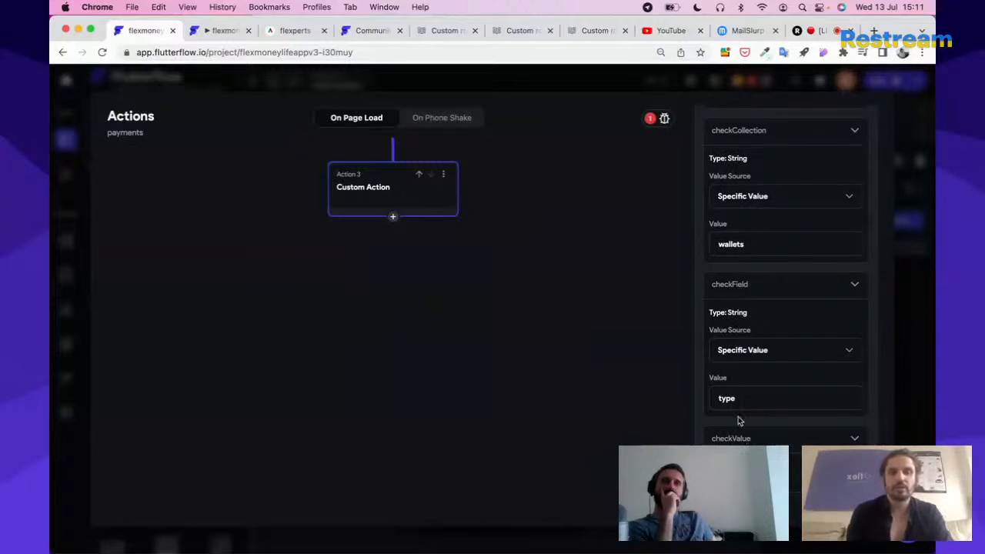
scroll(739, 420, "down", 2)
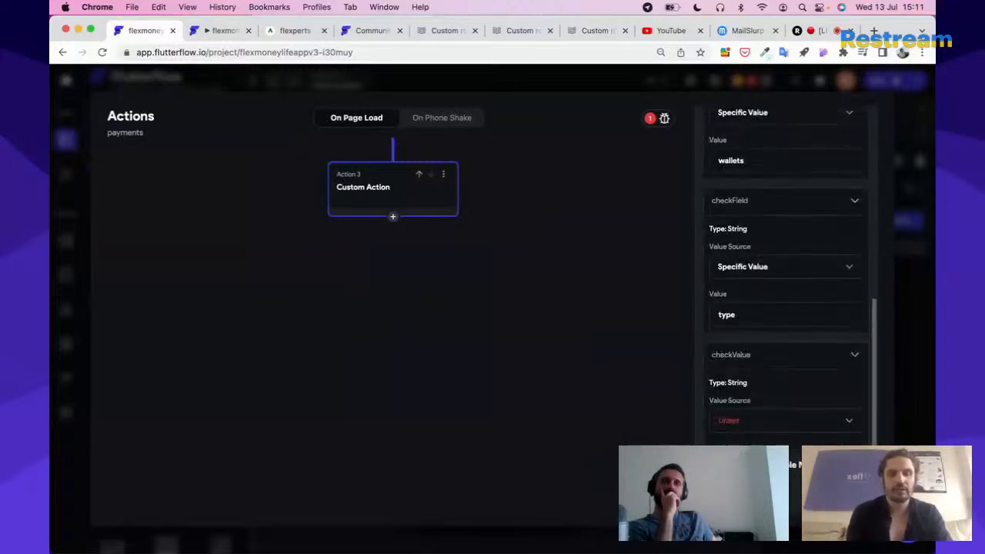
left_click(741, 420)
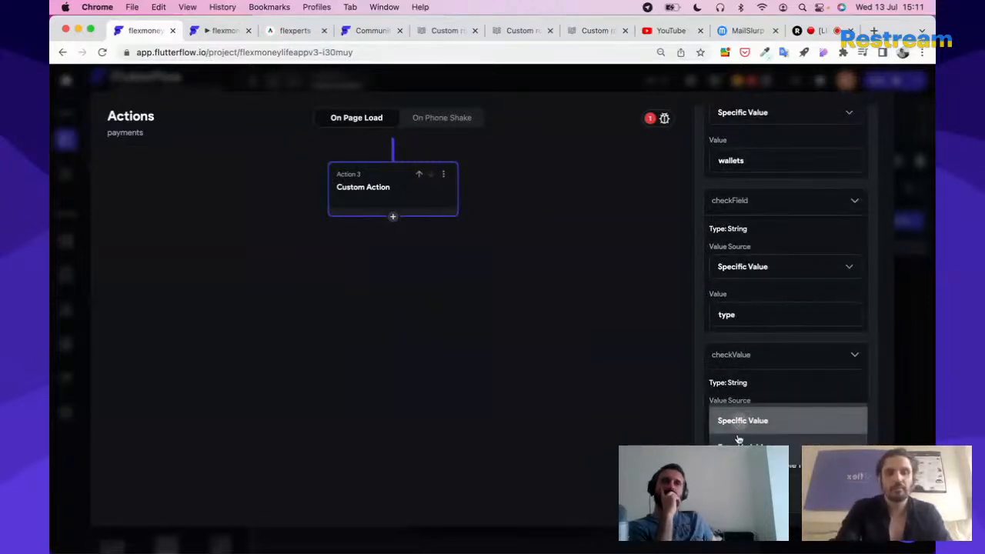
left_click(739, 421)
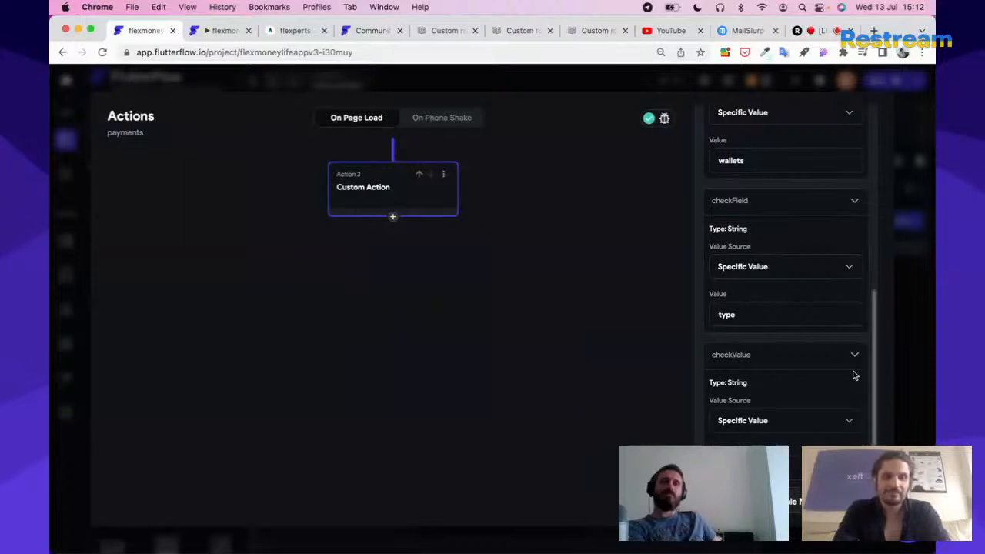
scroll(839, 408, "down", 1)
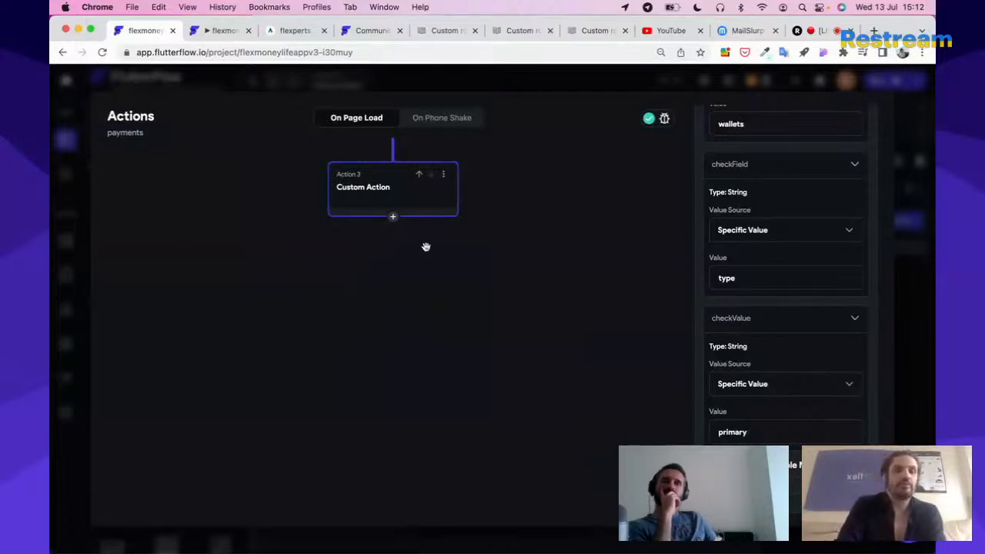
Add a conditional after the checkExists custom action and use the action output checkResult as its condition
left_click(393, 219)
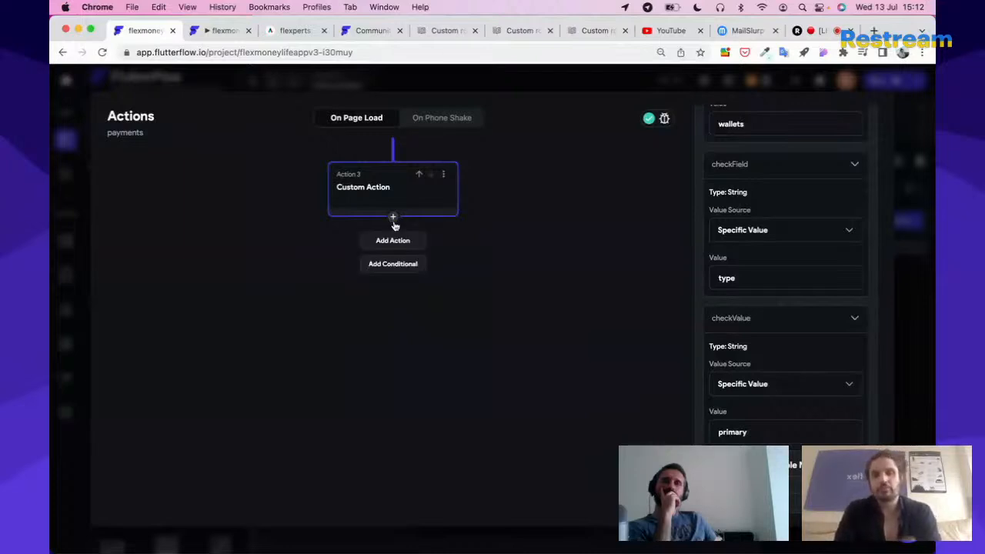
left_click(393, 264)
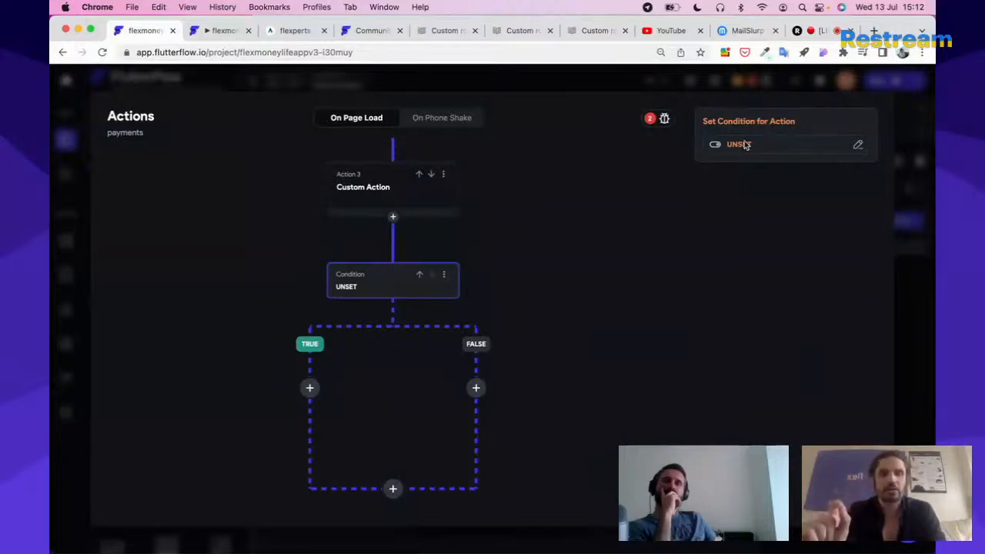
left_click(743, 144)
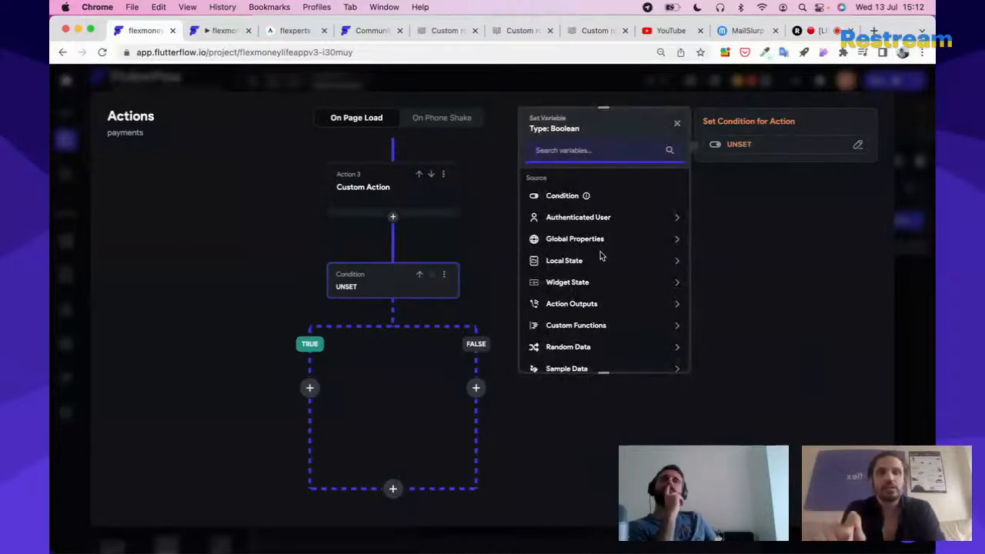
left_click(581, 305)
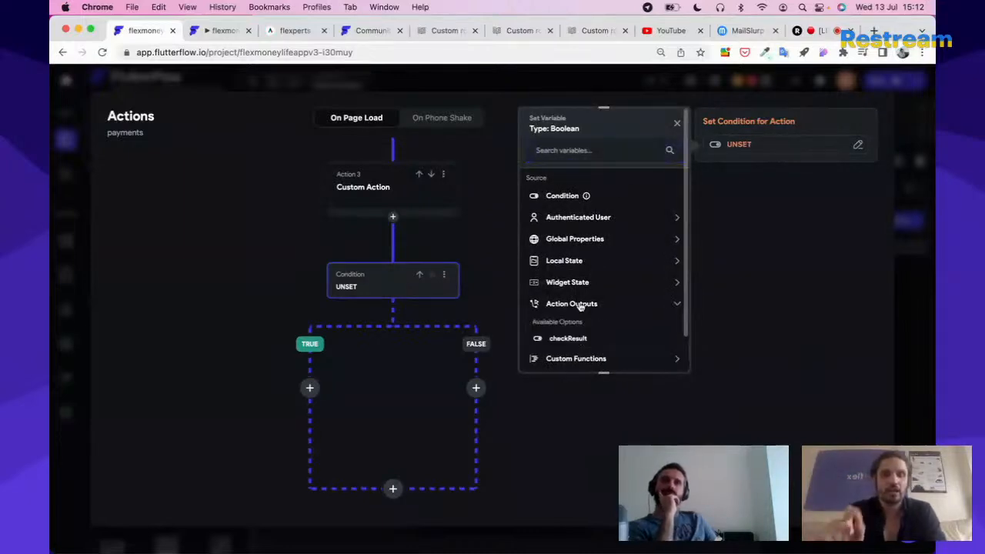
left_click(562, 340)
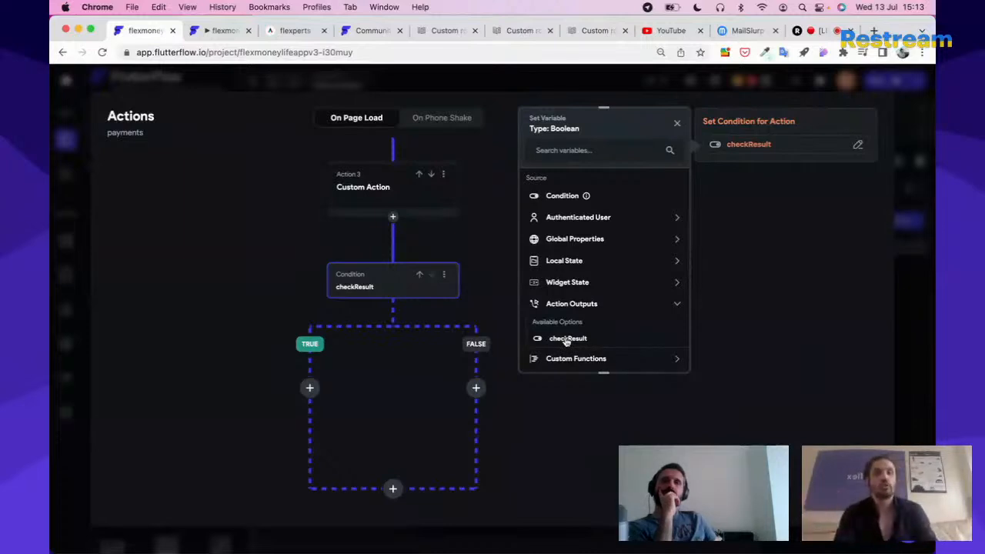
left_click(566, 341)
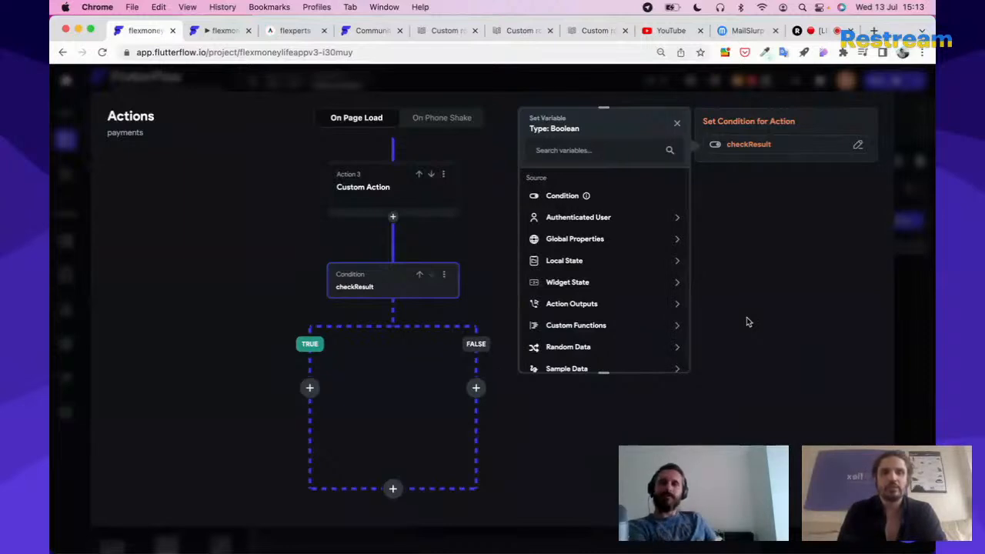
left_click(677, 123)
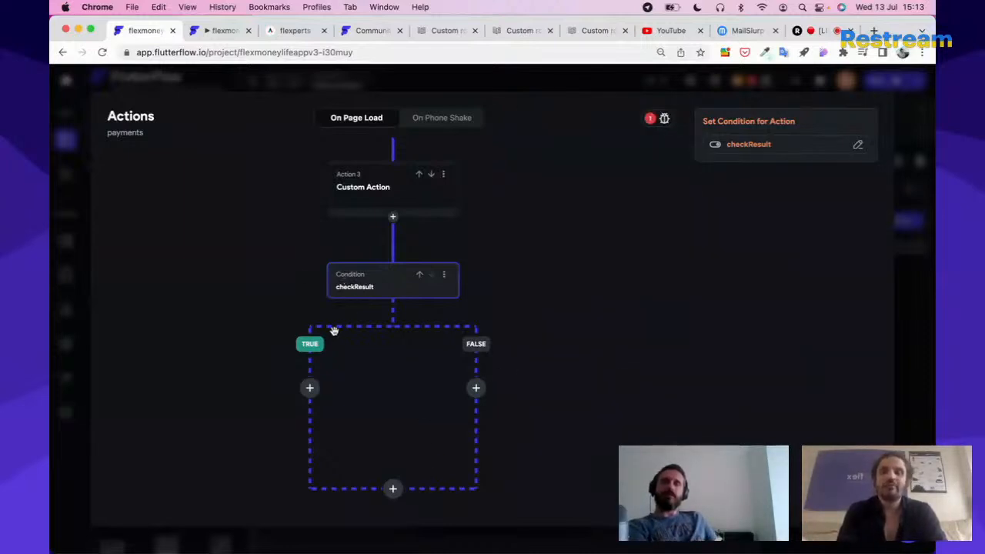
Add a Create Document database action to the FALSE branch, using the wallets collection
left_click(476, 391)
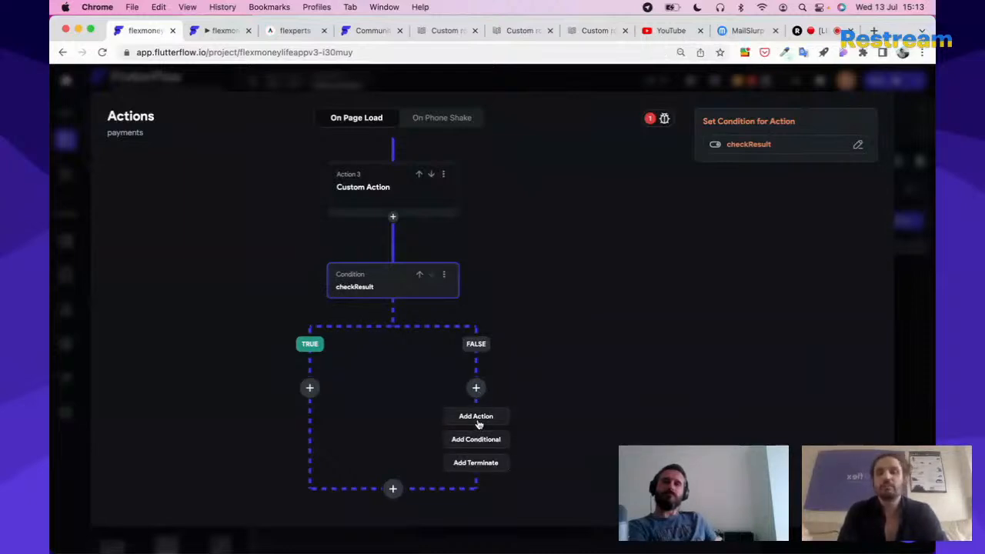
left_click(477, 416)
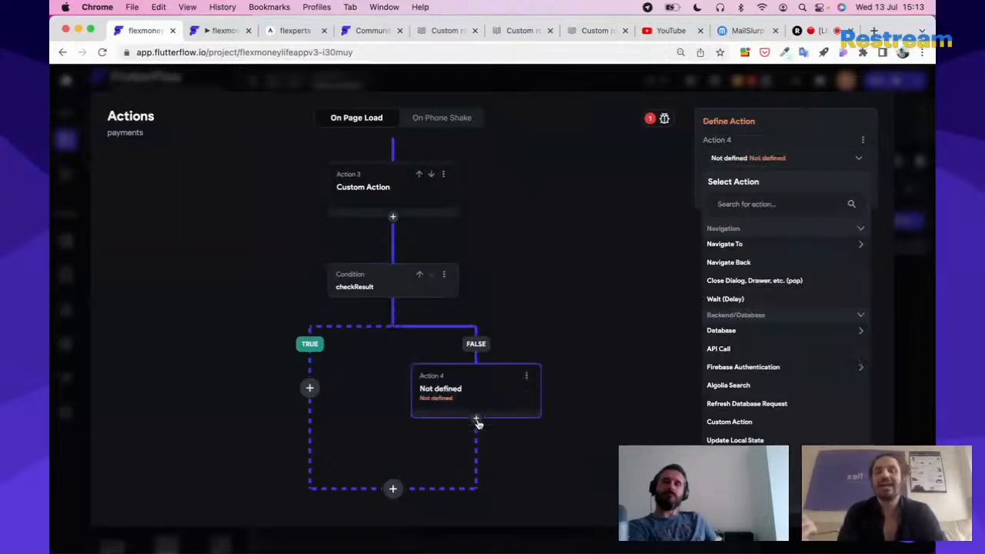
left_click(752, 334)
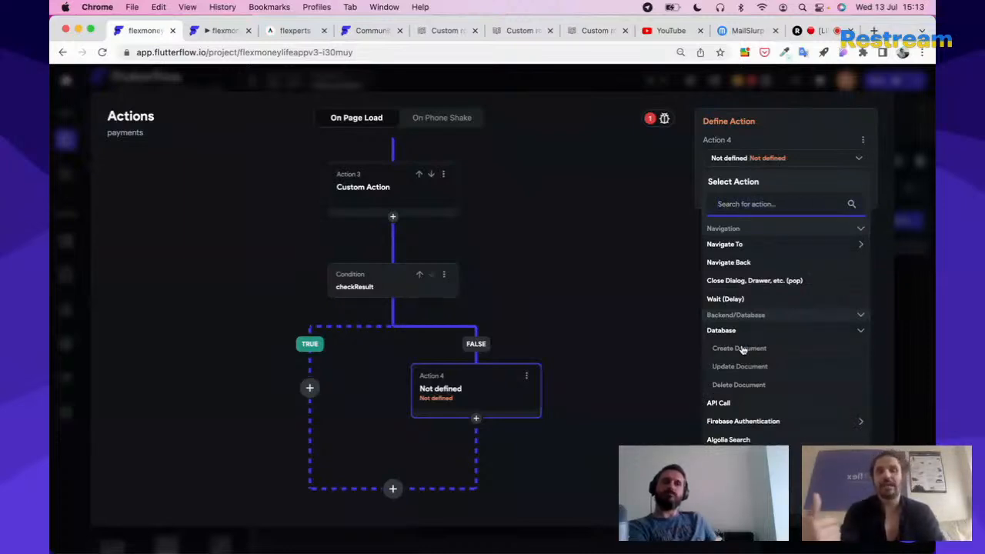
left_click(741, 349)
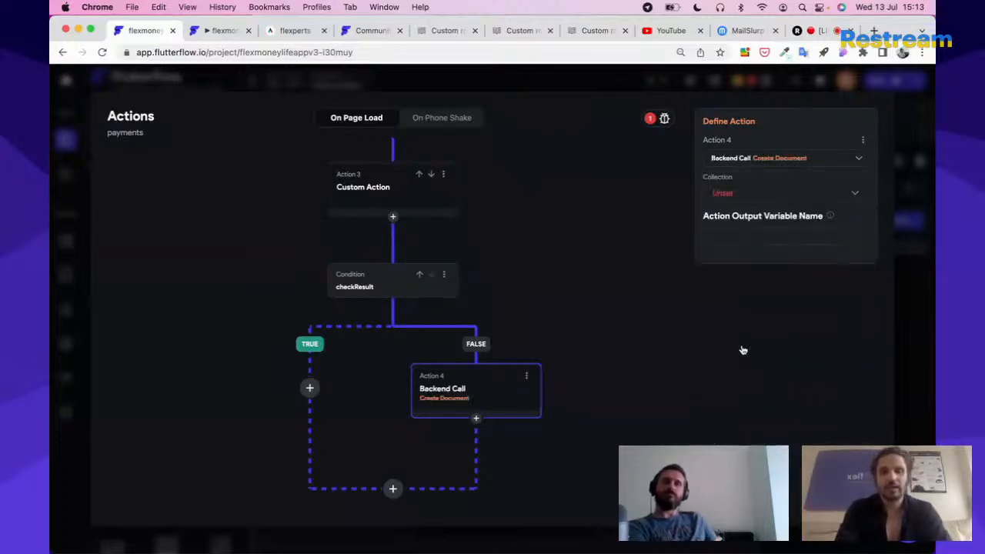
left_click(745, 195)
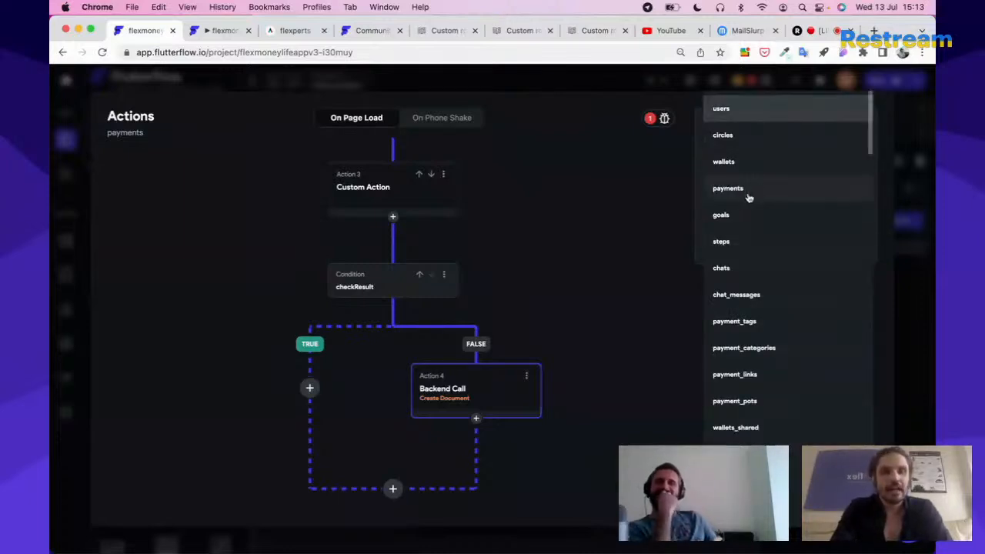
left_click(695, 210)
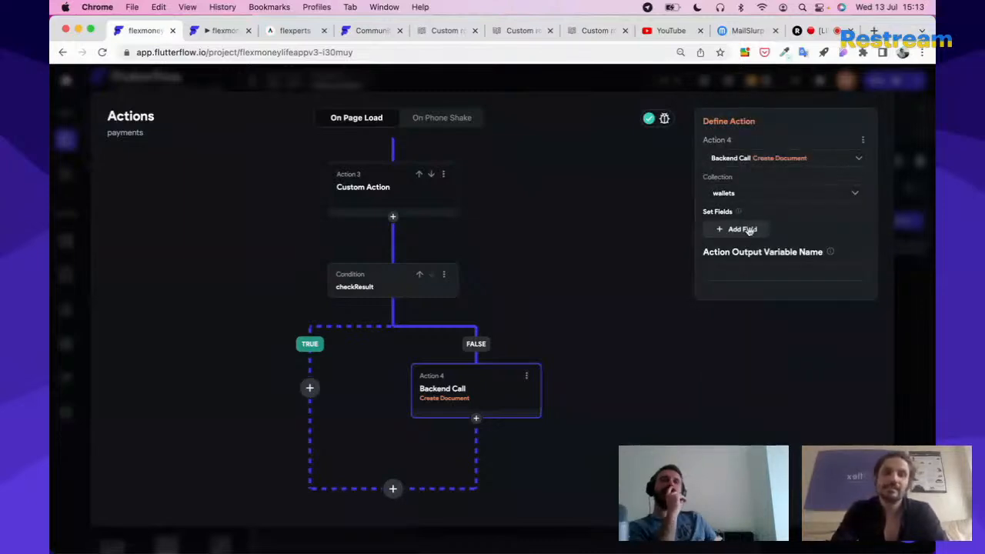
left_click(669, 33)
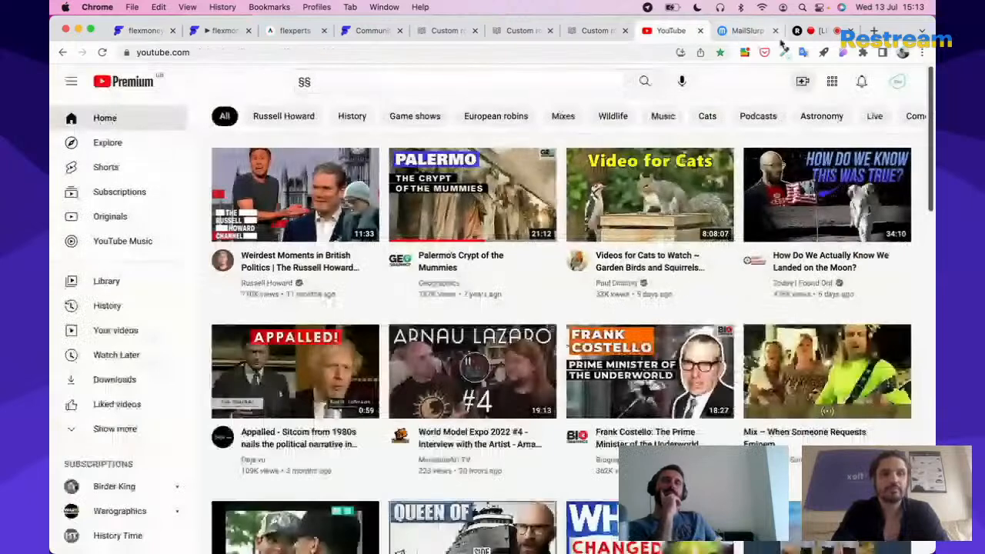
left_click(807, 34)
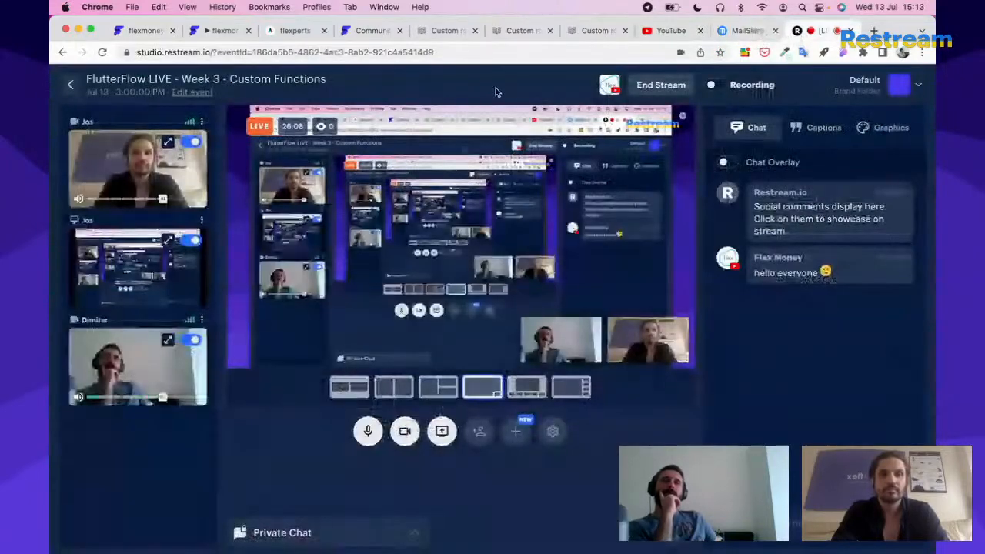
left_click(223, 30)
left_click(140, 31)
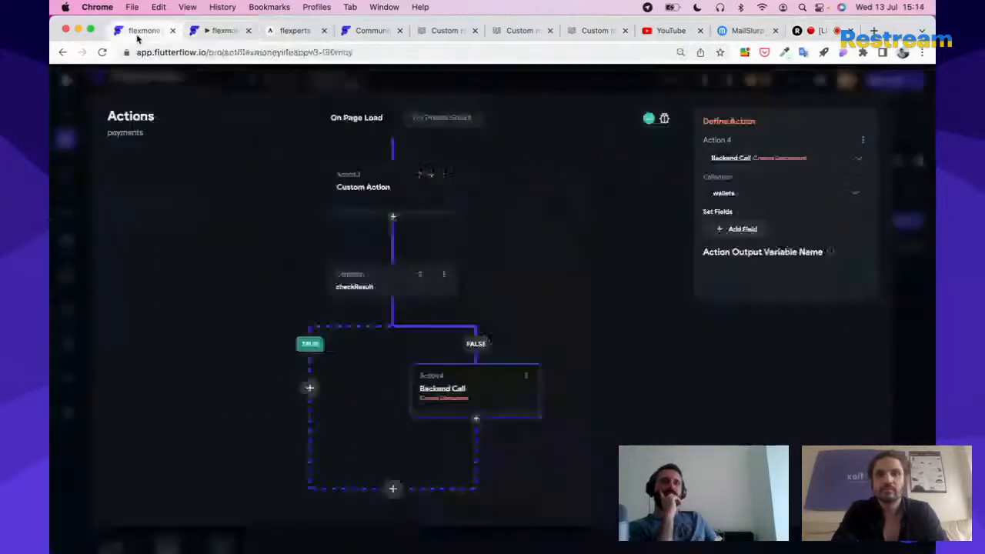
Add a field to the wallets Create Document action and choose uid for it
left_click(742, 230)
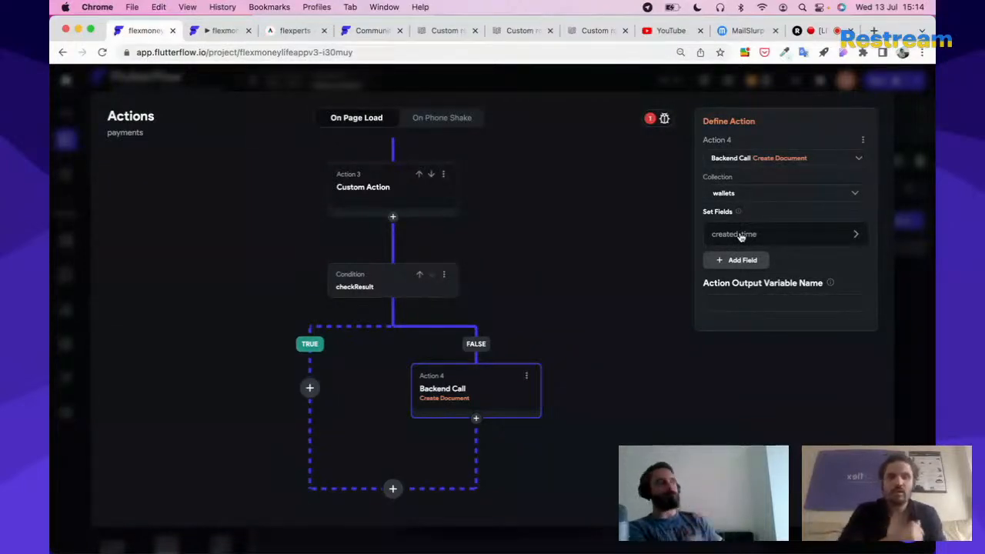
left_click(741, 237)
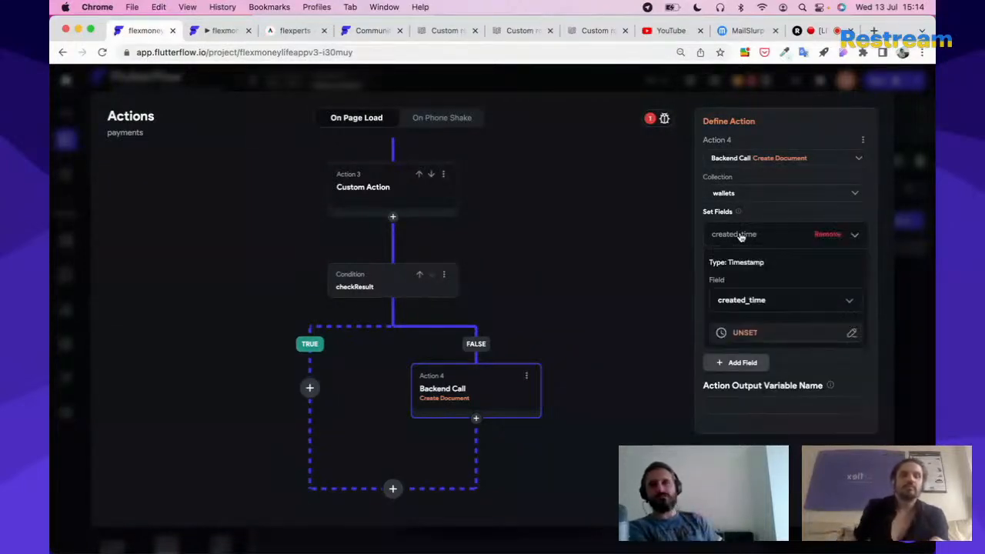
left_click(744, 307)
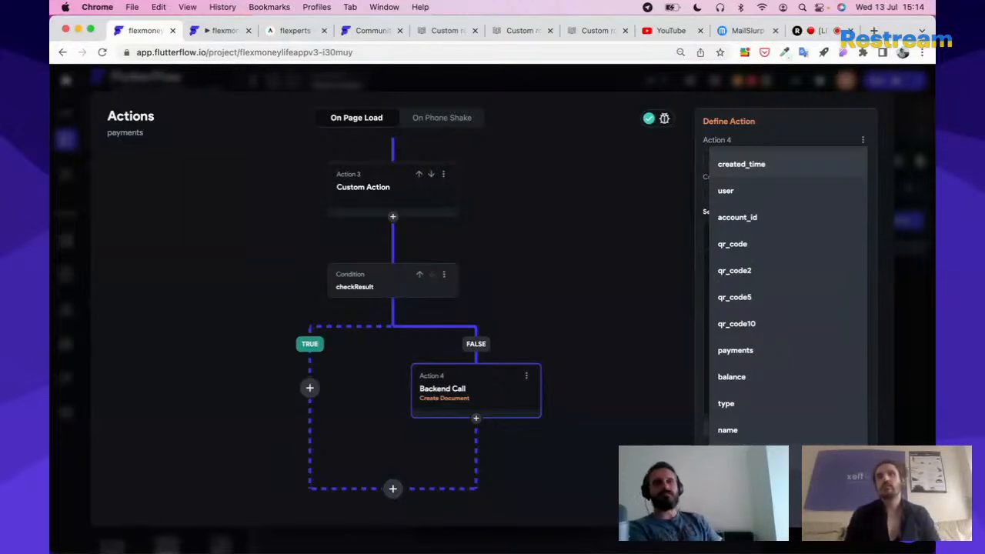
left_click(727, 483)
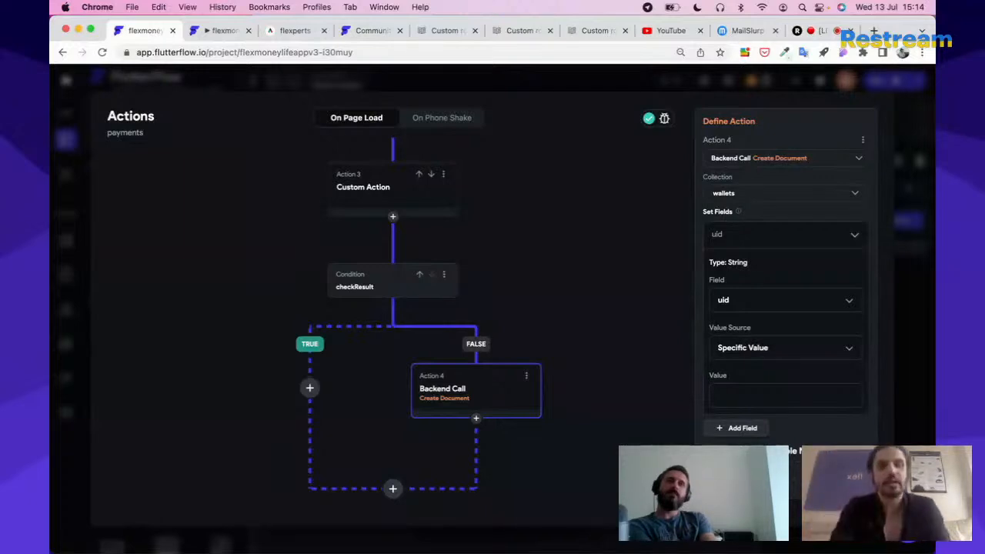
Set the uid field's value from a variable, using the authenticated user's User ID
left_click(760, 348)
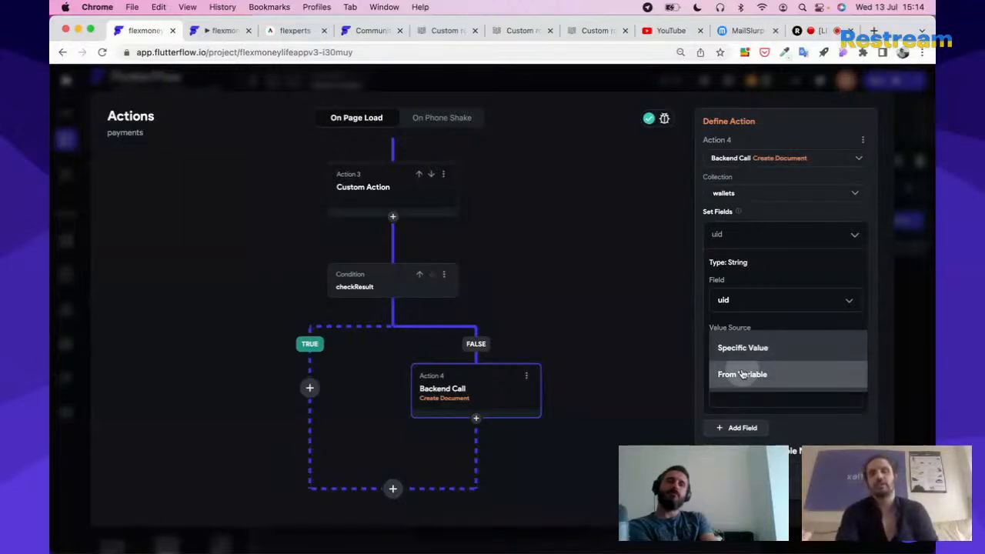
left_click(743, 374)
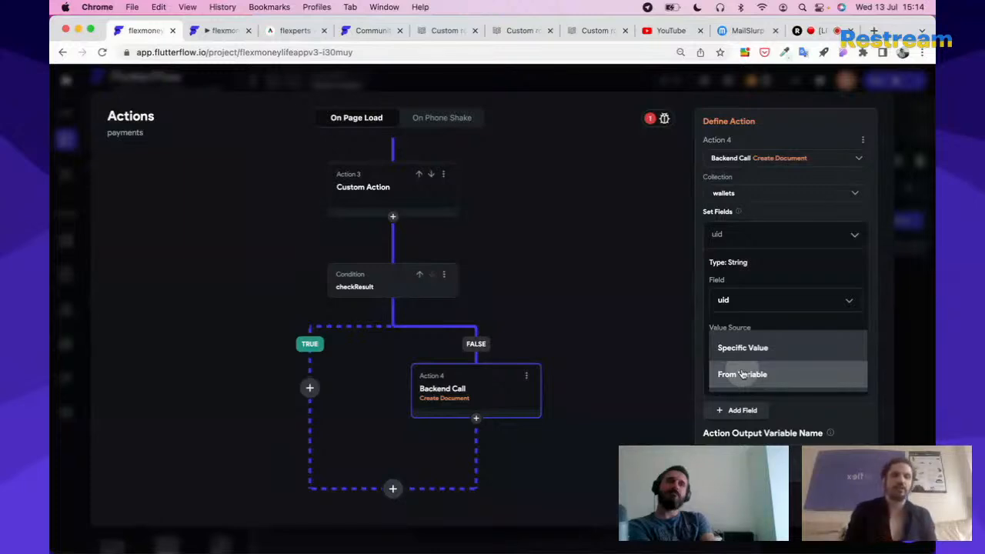
left_click(742, 374)
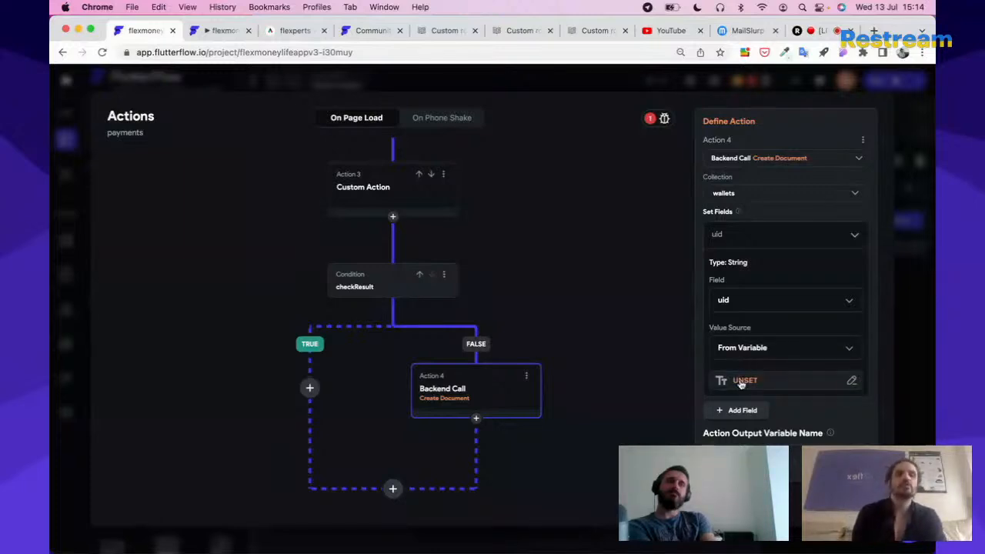
left_click(742, 382)
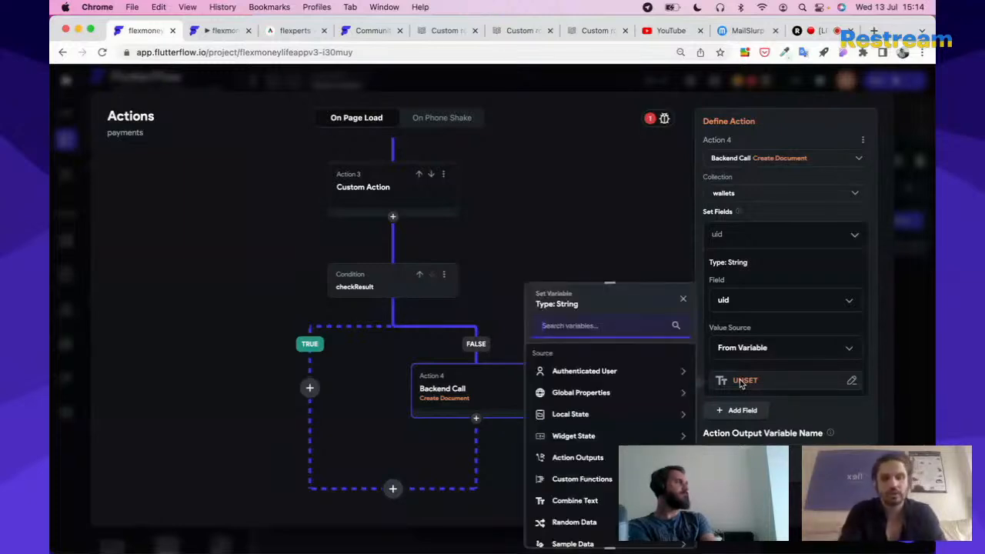
left_click(565, 373)
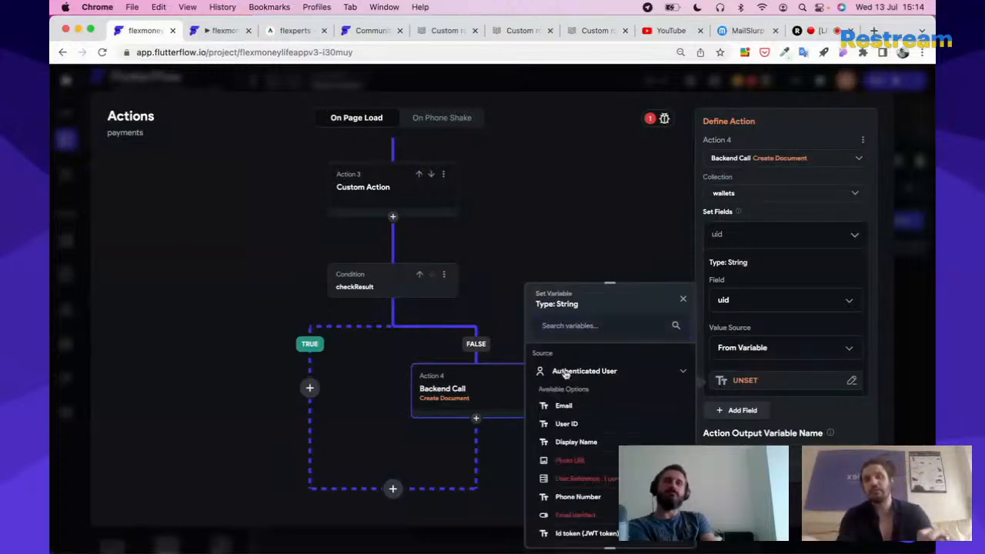
left_click(567, 425)
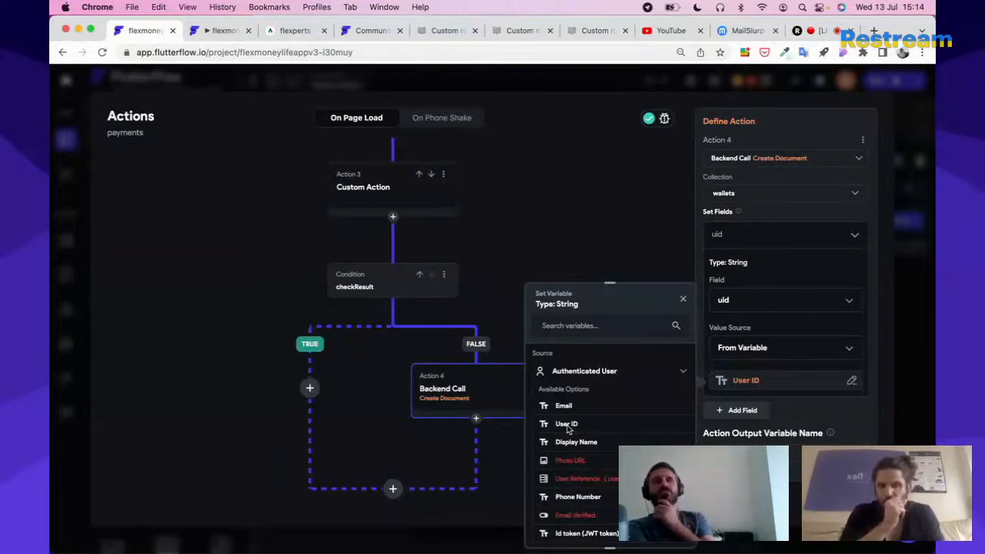
left_click(567, 424)
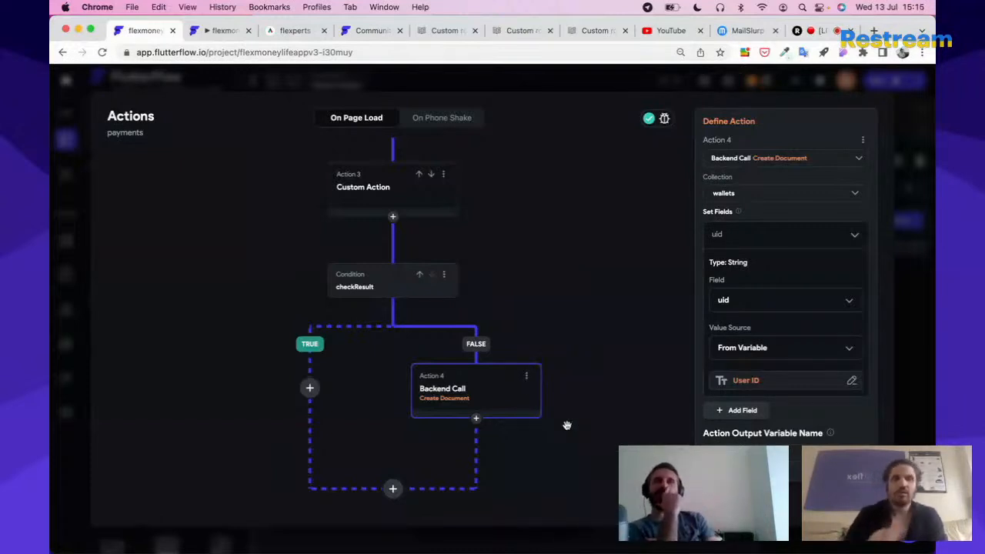
Add a second field to the wallets Create Document action and choose type for it
left_click(739, 414)
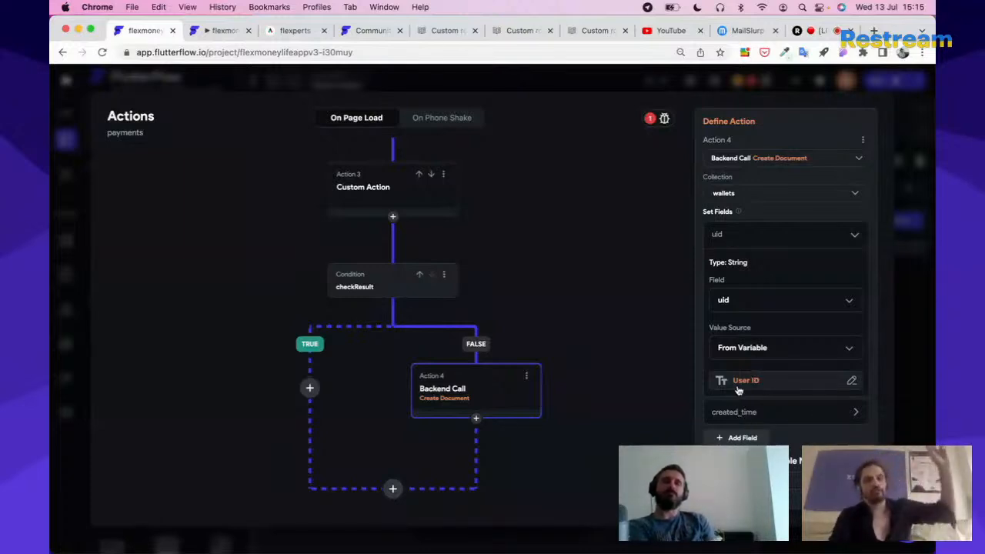
left_click(728, 414)
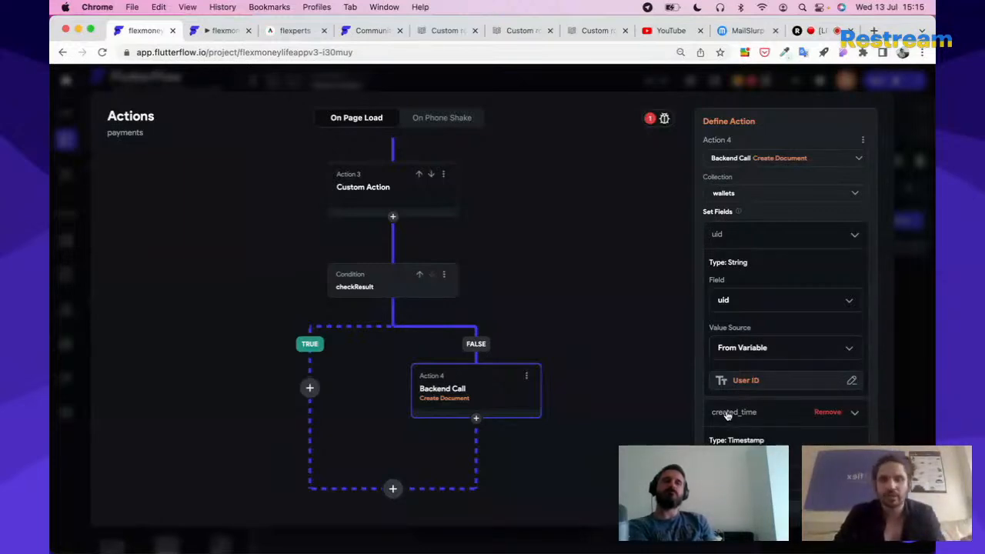
scroll(783, 425, "down", 2)
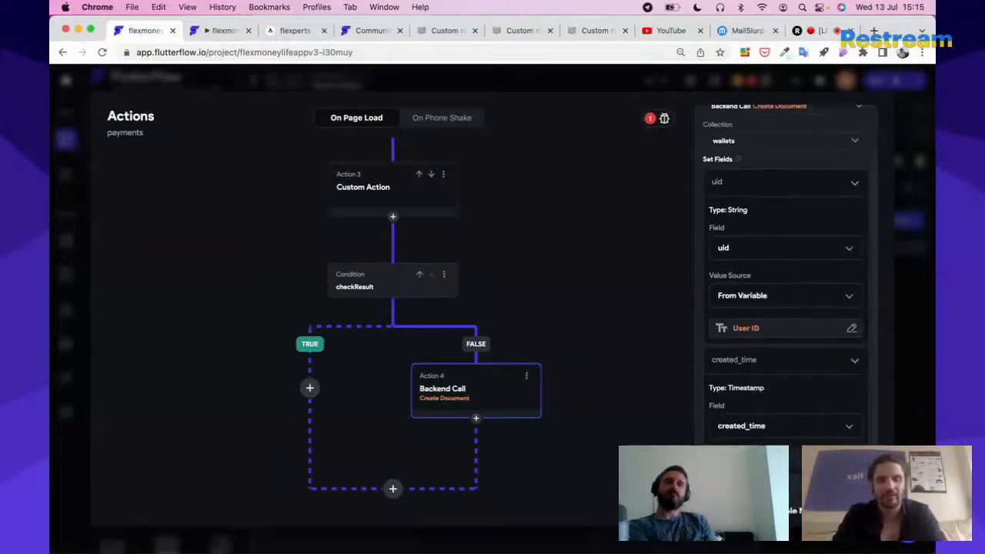
left_click(784, 423)
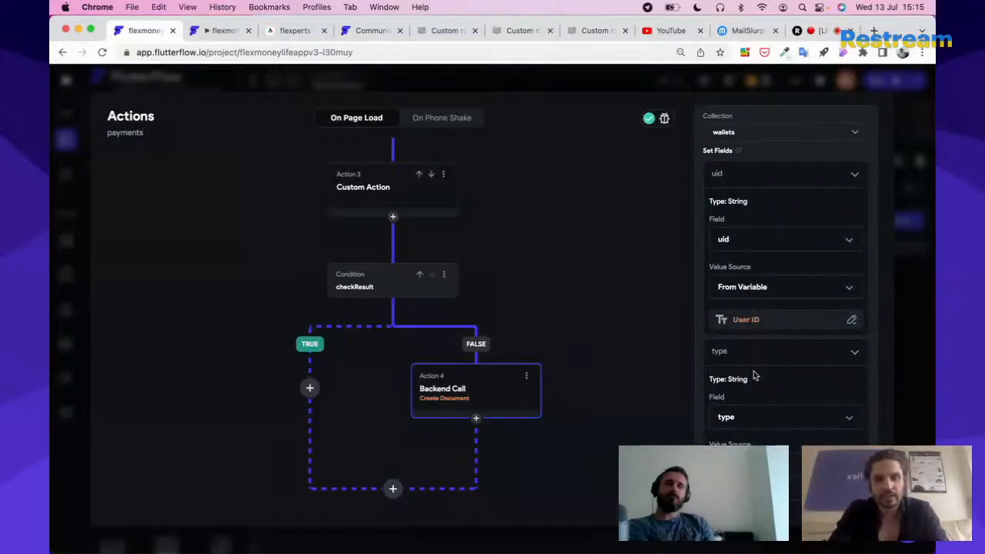
Set the type field's specific value to primary and close the payments page's action editor
scroll(754, 376, "down", 3)
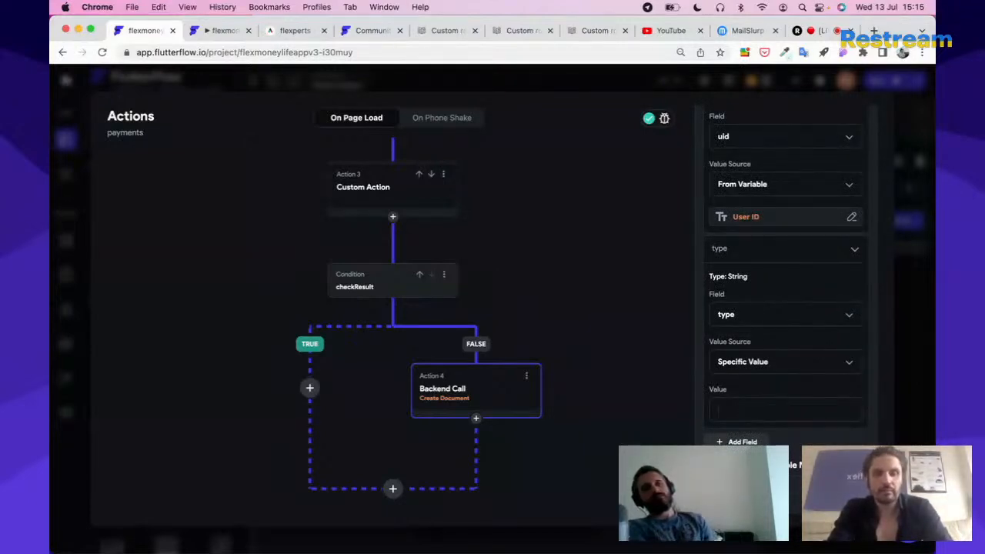
type("pp")
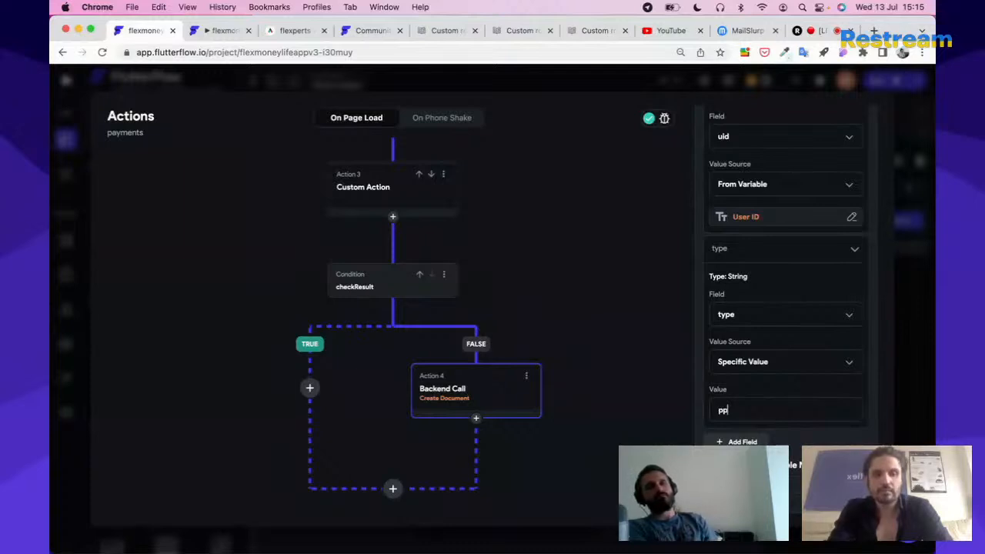
key("BackSpace")
key("BackSpace")
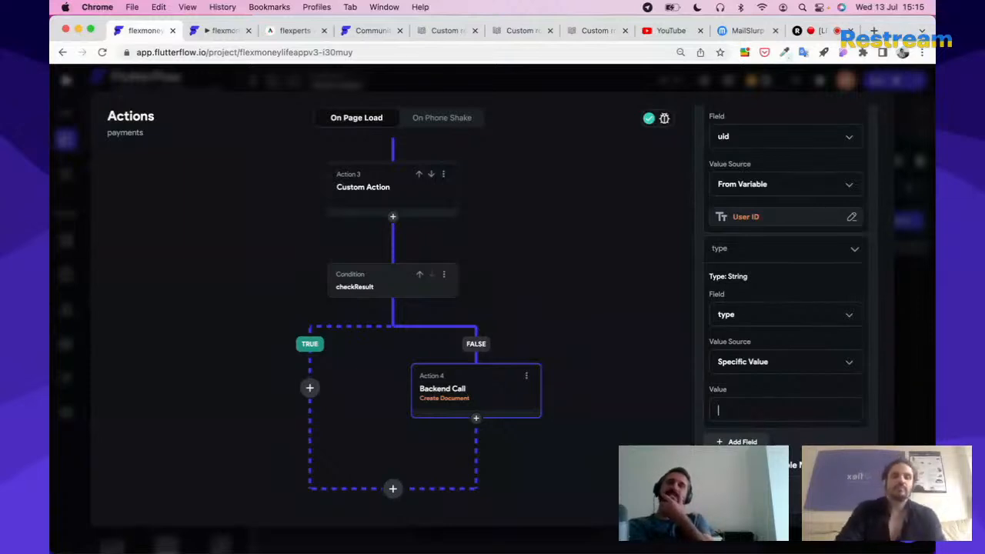
type("primary")
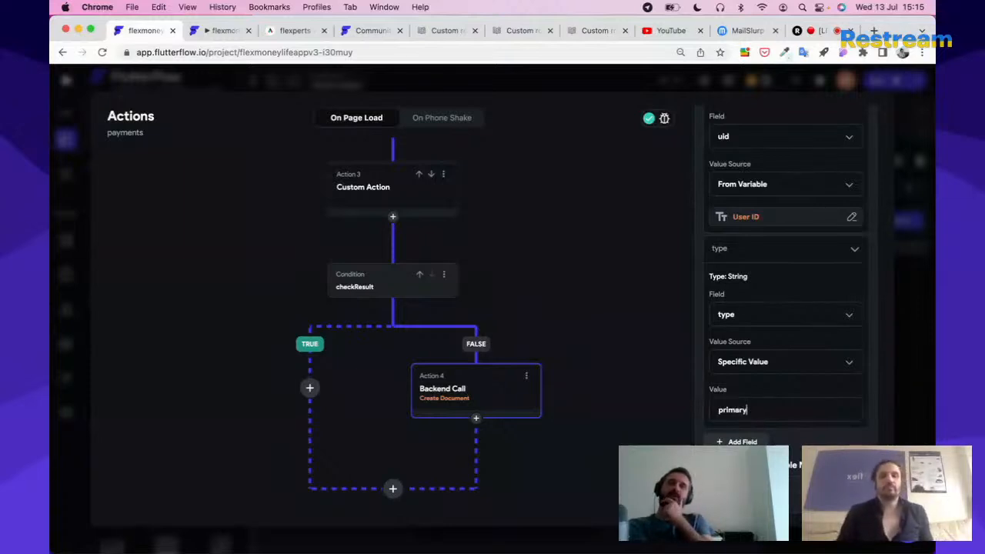
left_click(913, 306)
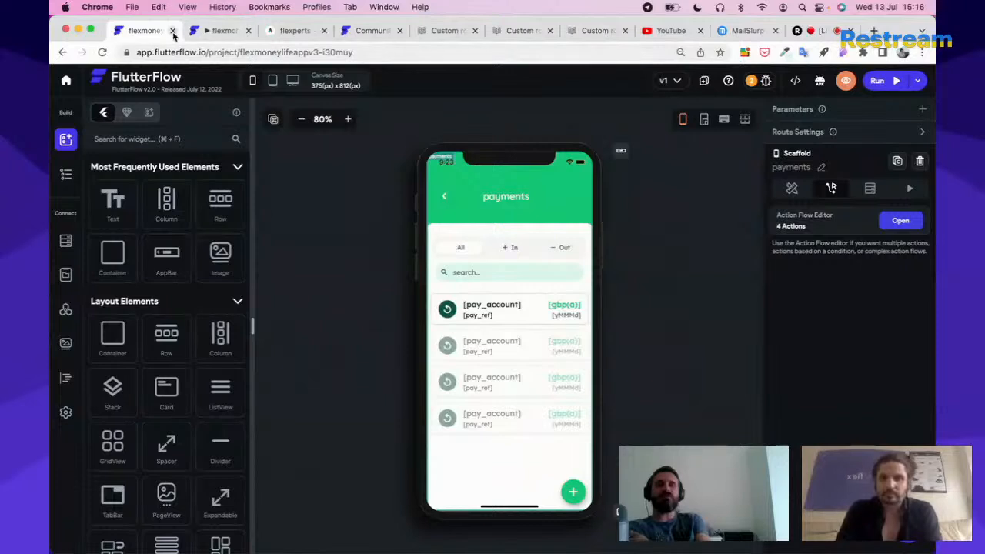
Switch to the running app preview, try the All, In and Out filters on the payments page, and return to the home page
left_click(219, 32)
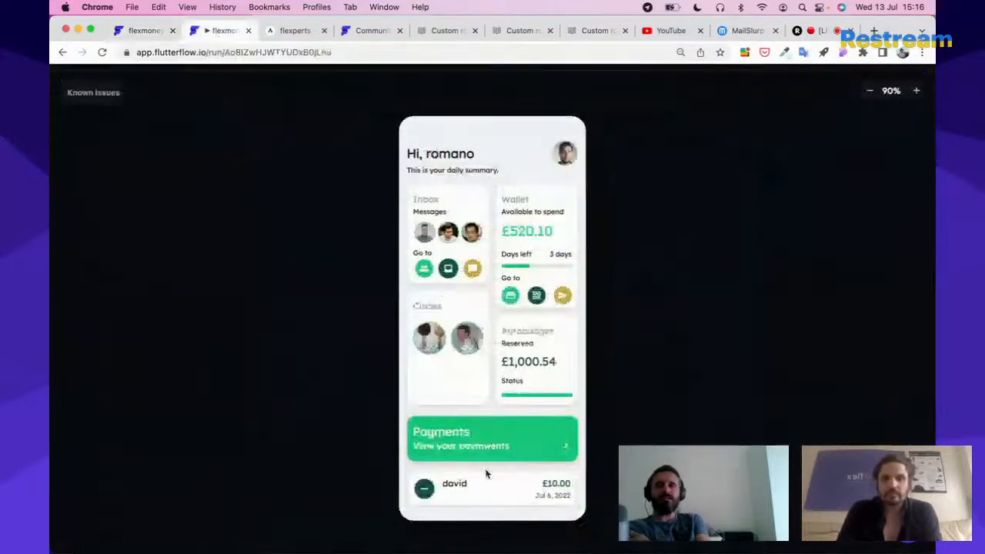
left_click(469, 457)
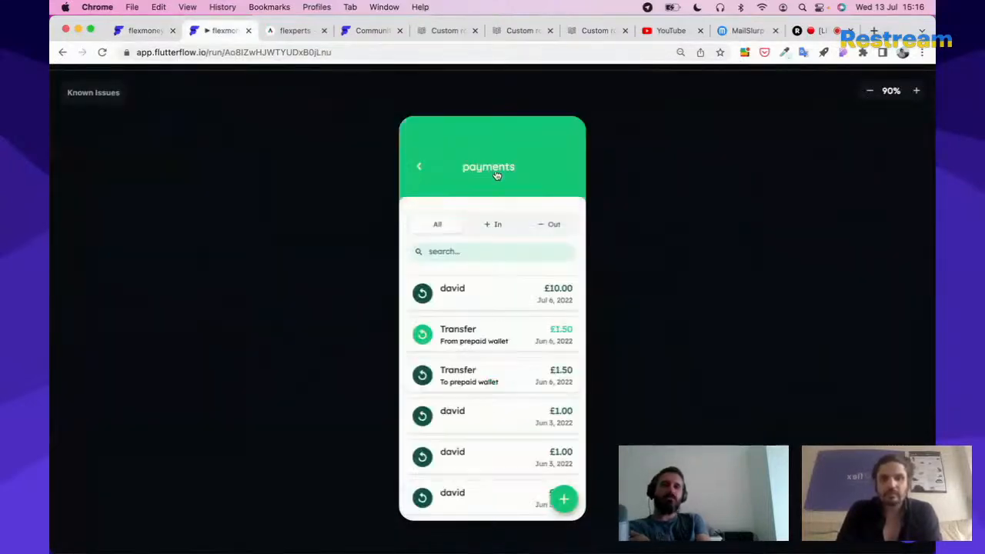
left_click(488, 227)
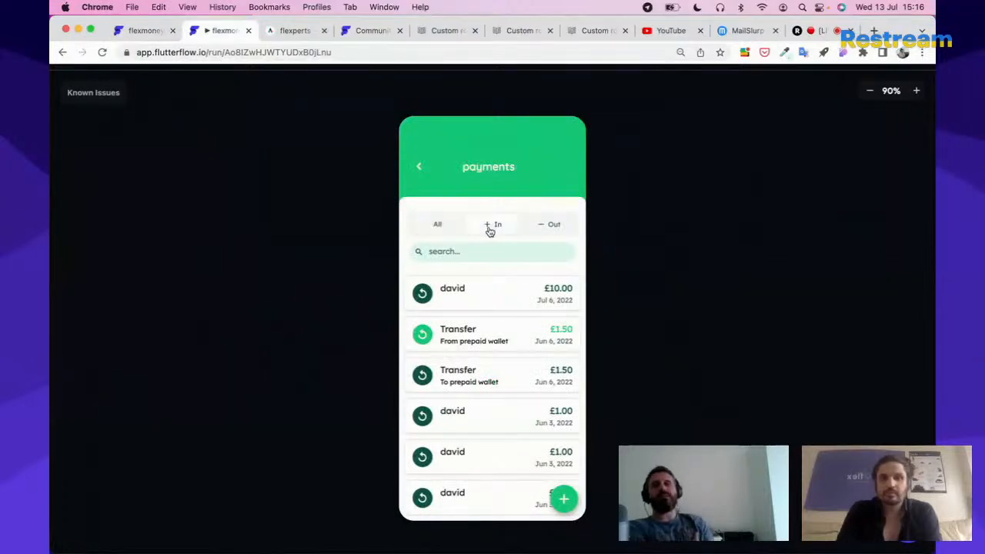
left_click(538, 227)
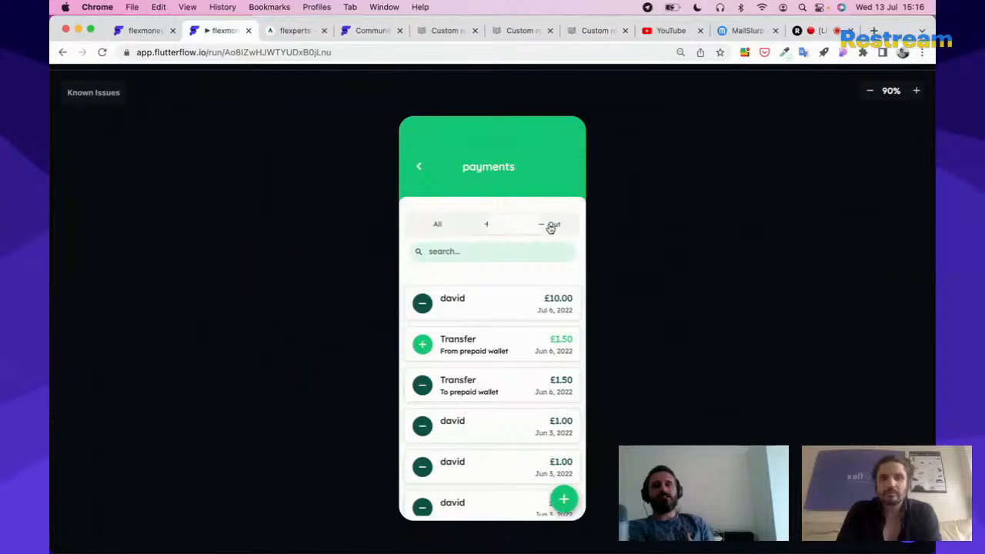
left_click(438, 225)
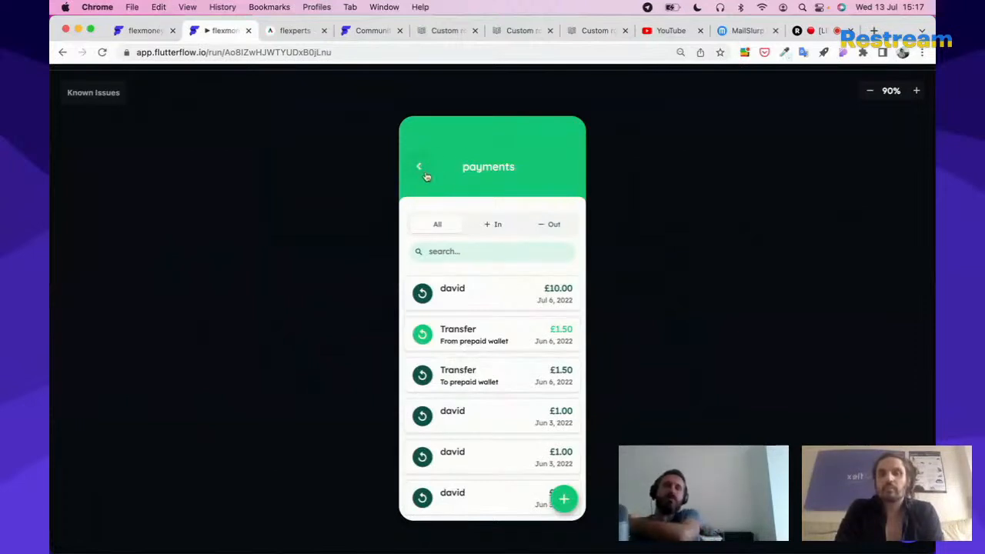
left_click(474, 227)
left_click(440, 224)
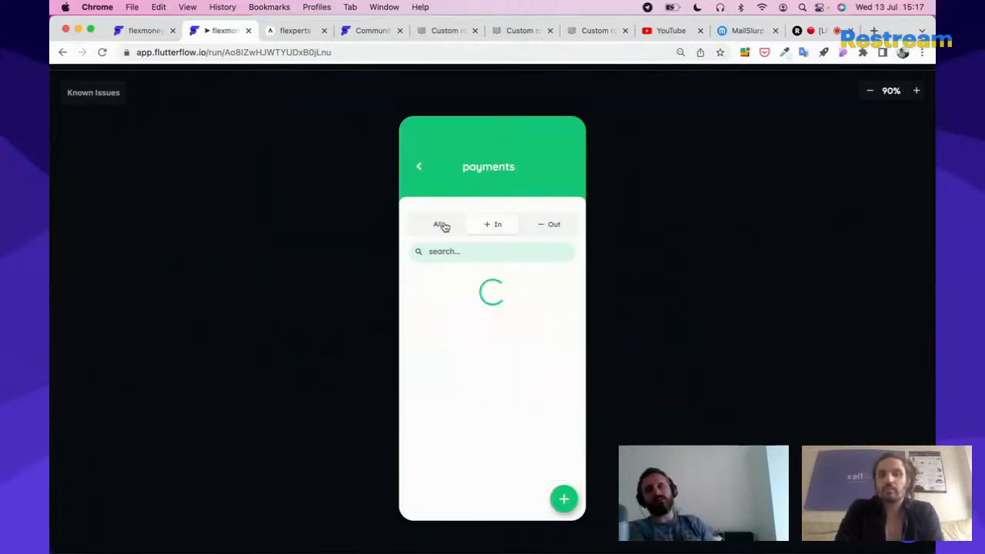
left_click(440, 224)
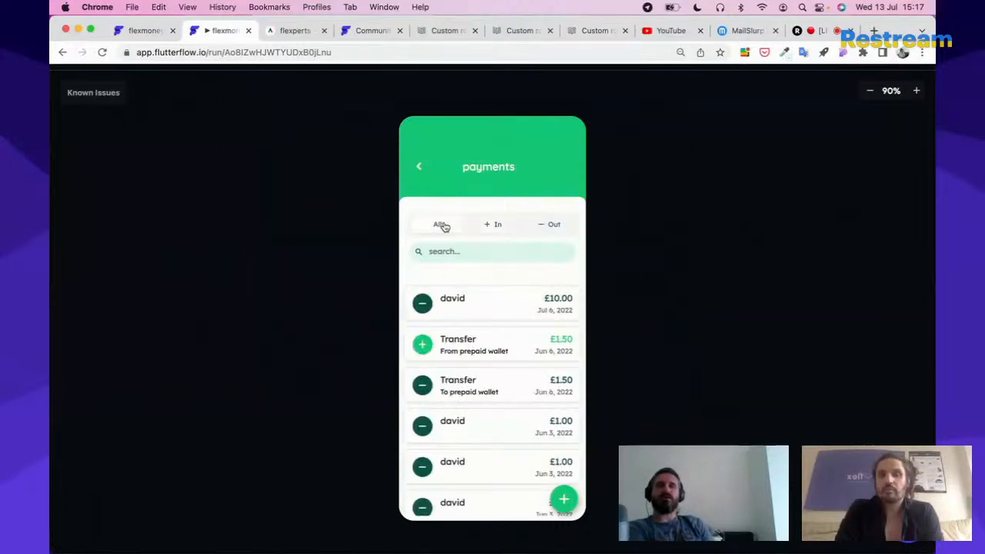
left_click(422, 169)
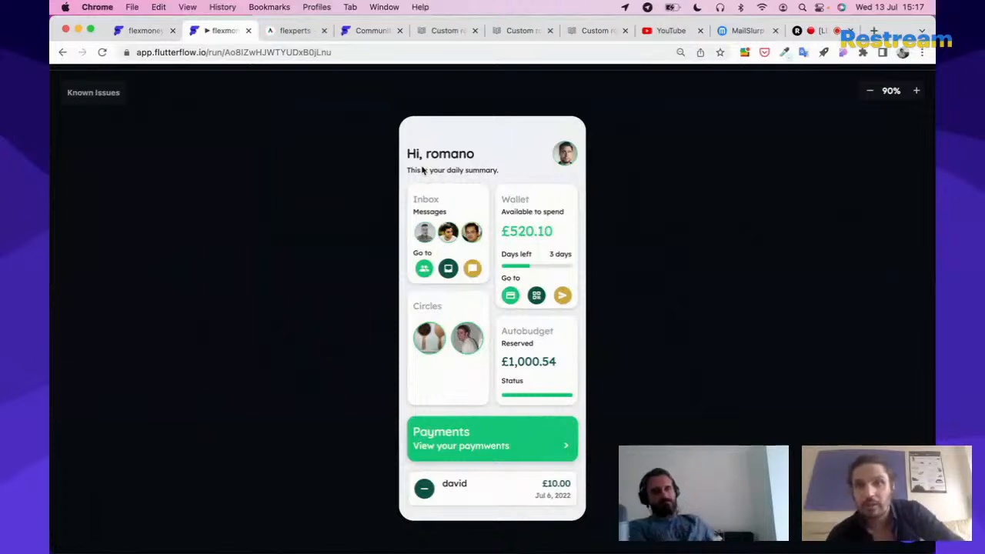
left_click(806, 31)
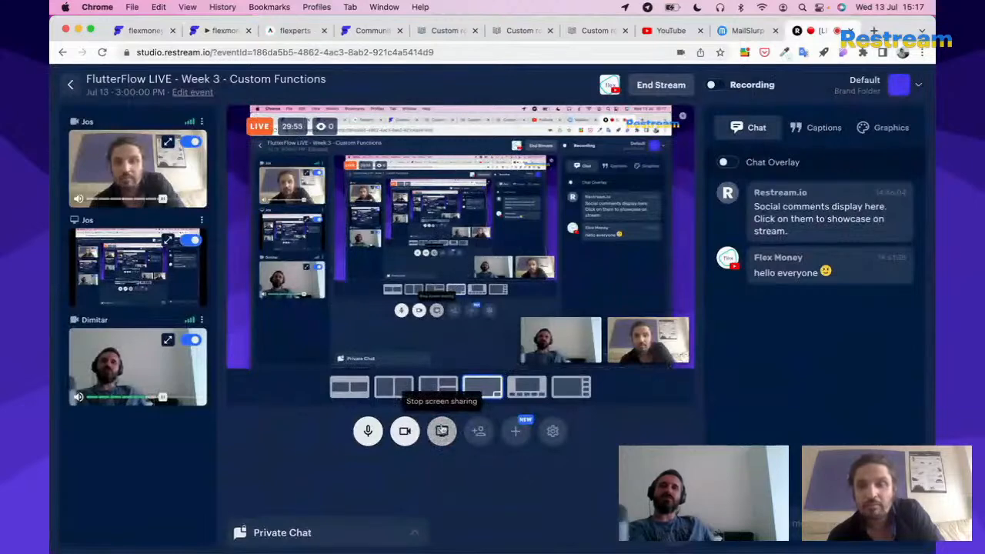
left_click(155, 33)
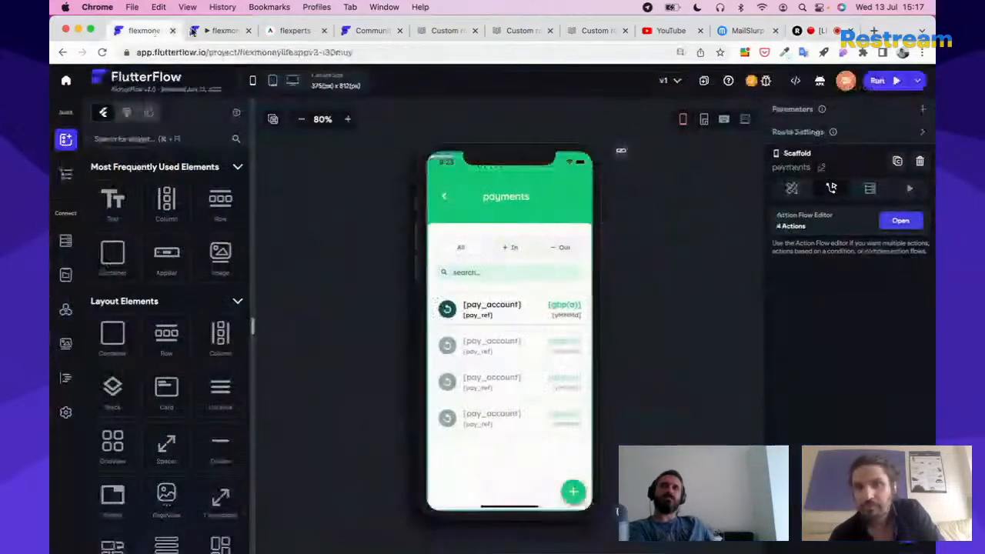
left_click(224, 32)
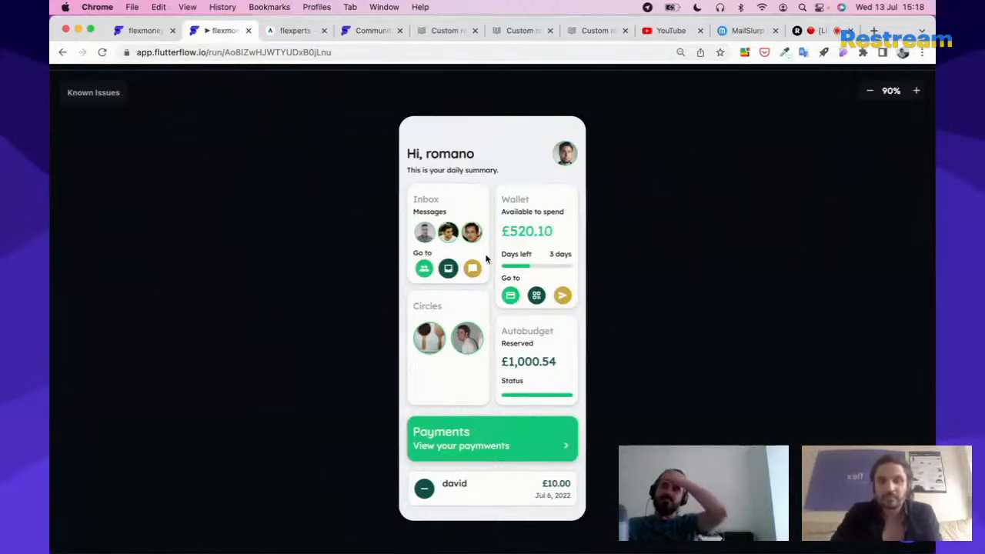
Open the checkExists custom action from the project's custom code and format its code
left_click(147, 30)
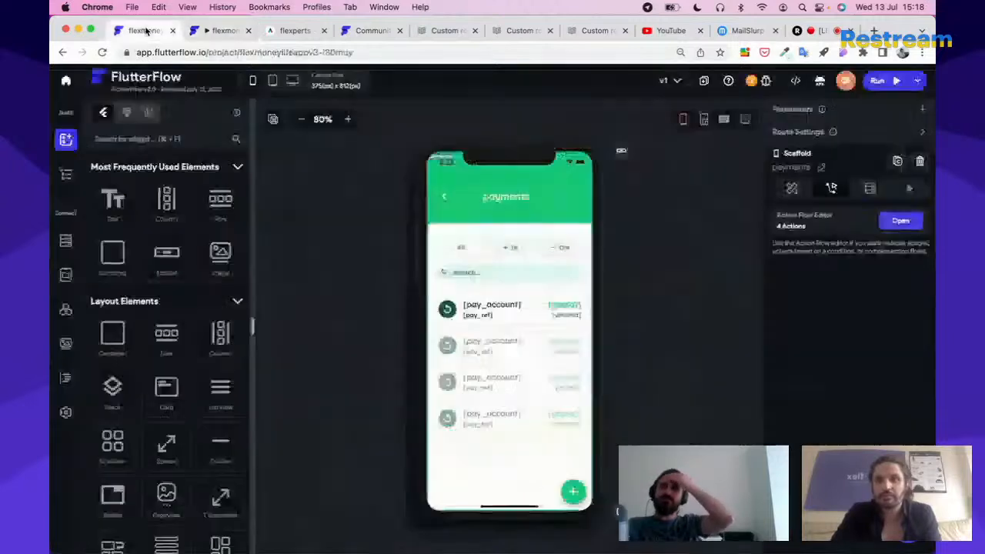
left_click(65, 376)
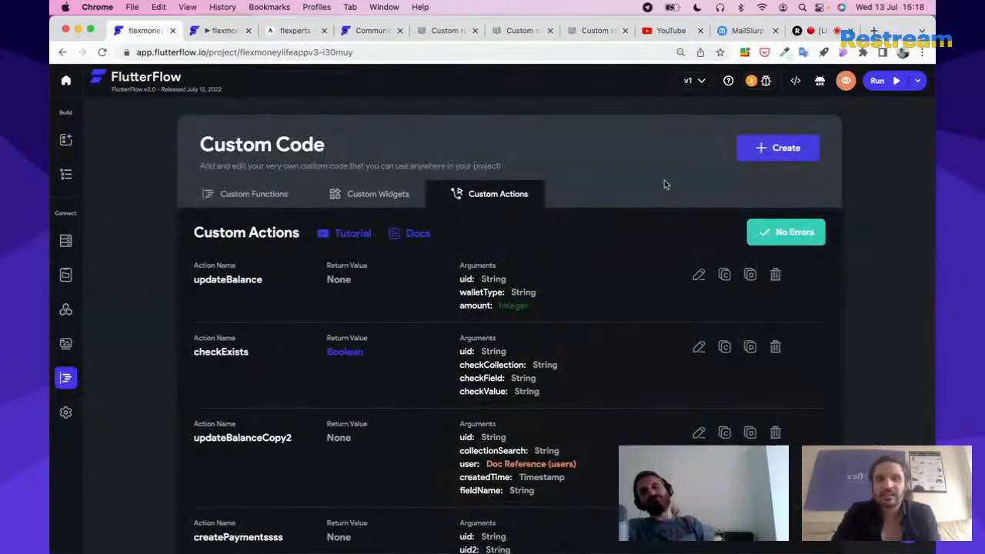
scroll(666, 303, "down", 2)
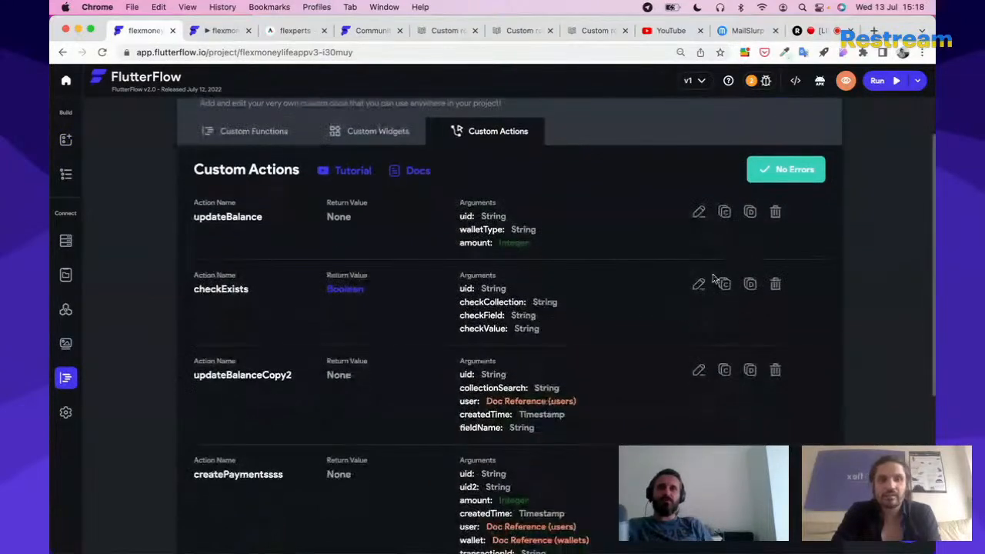
left_click(699, 287)
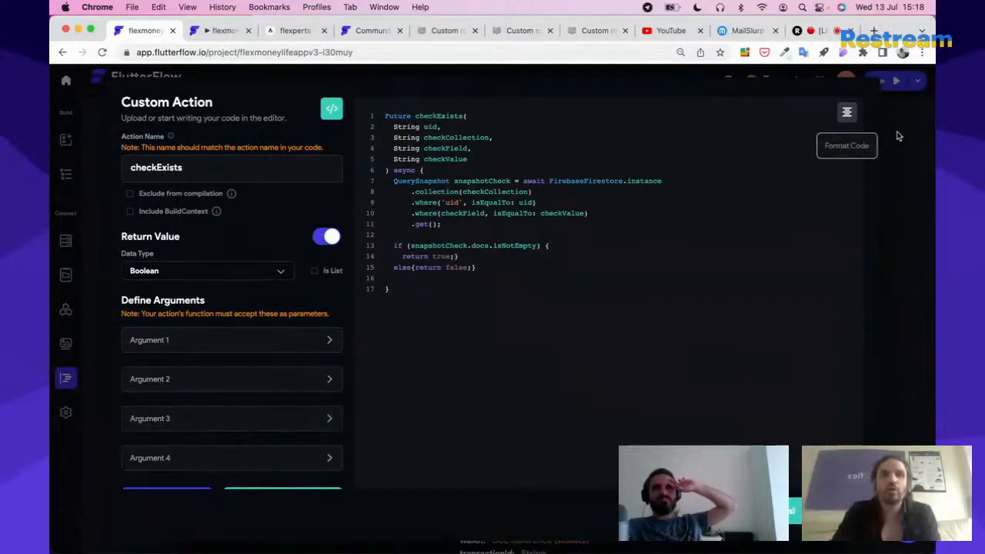
left_click(848, 114)
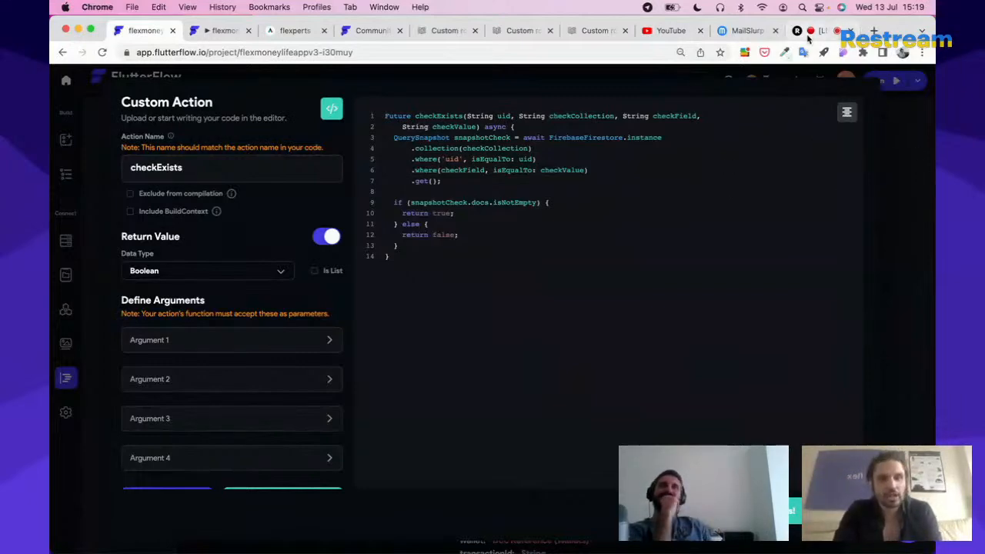
Switch to Restream Studio and stop sharing the screen
left_click(808, 32)
left_click(439, 428)
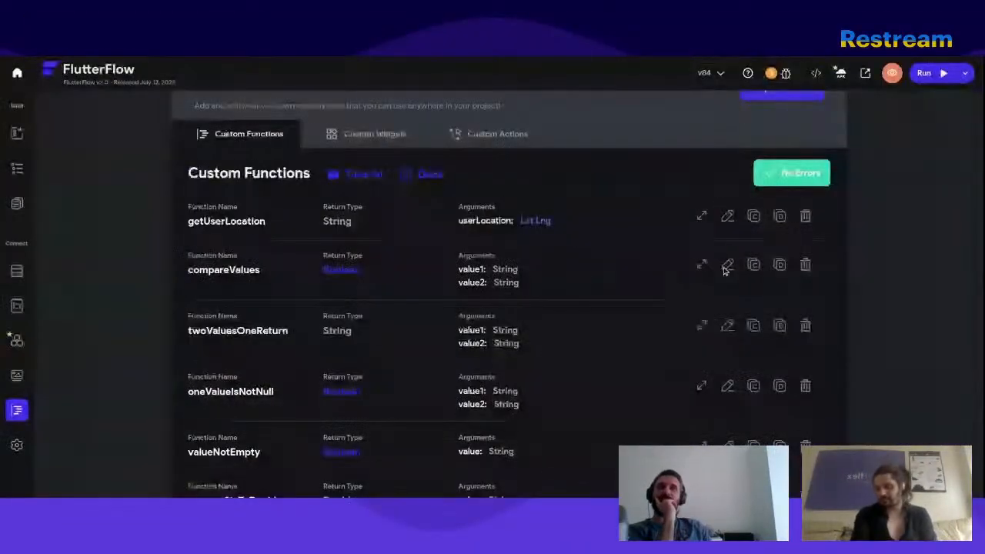
Open the compareValues custom function to examine its return type and arguments, and close it
left_click(727, 267)
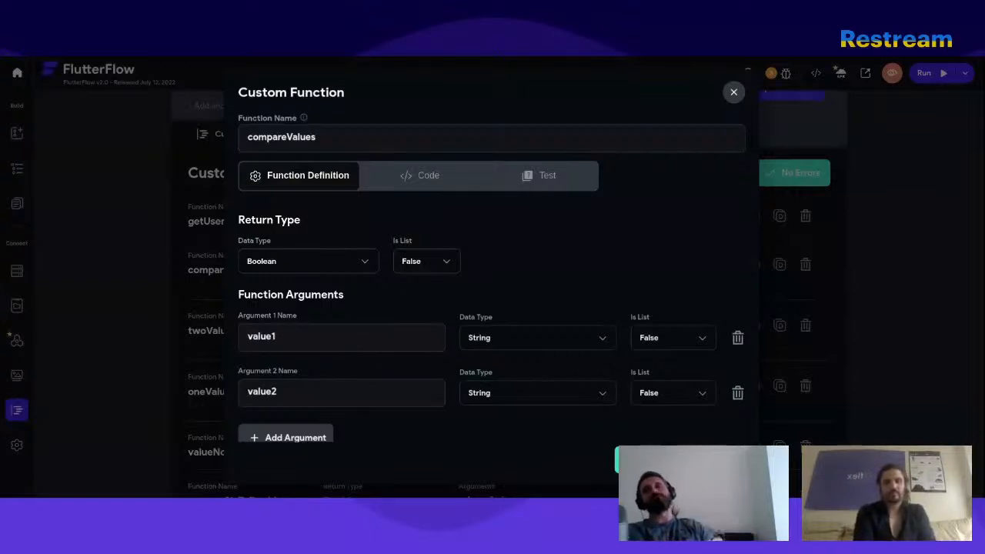
left_click(733, 92)
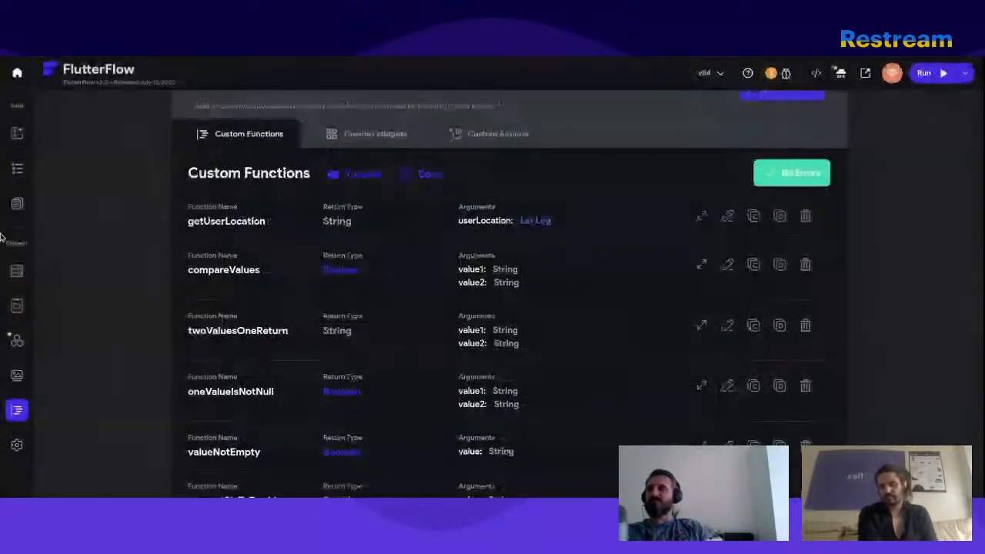
Turn on conditional visibility for the image on the splashScreen page and base it on a Condition
key("ctrl+Tab")
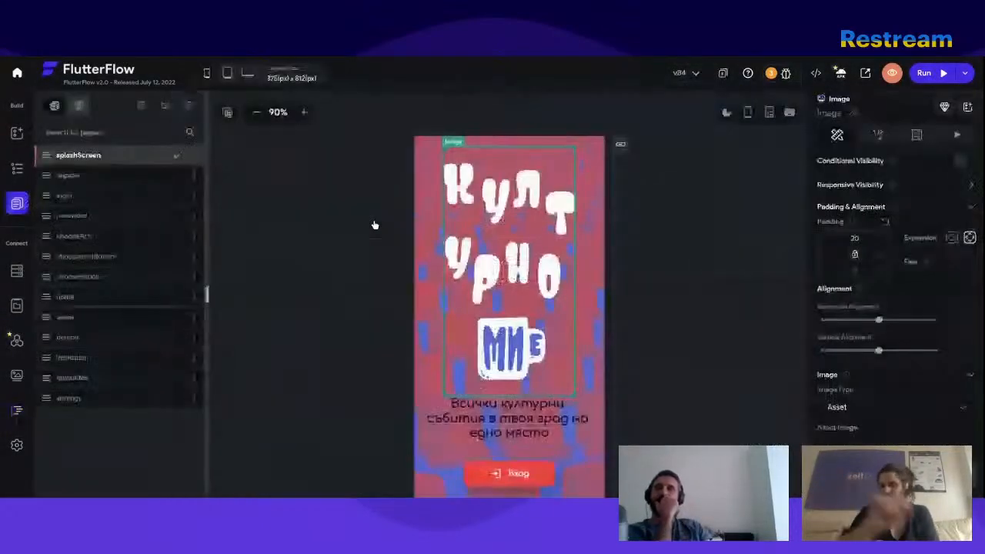
left_click(964, 162)
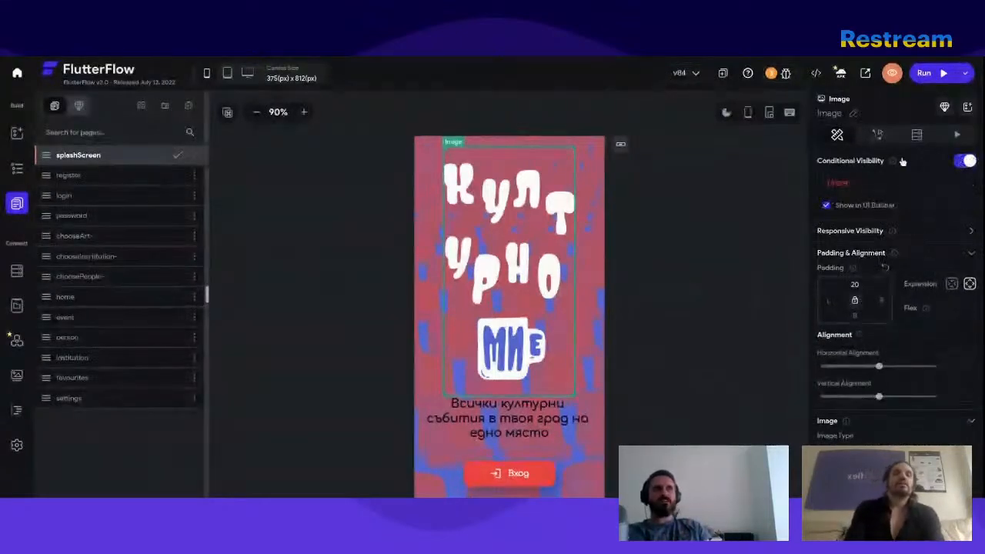
left_click(840, 183)
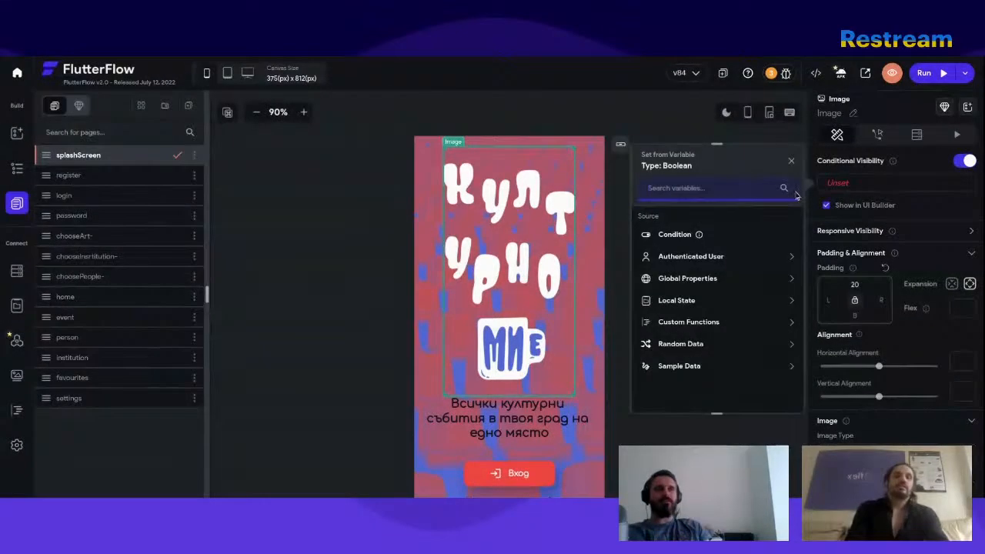
left_click(677, 235)
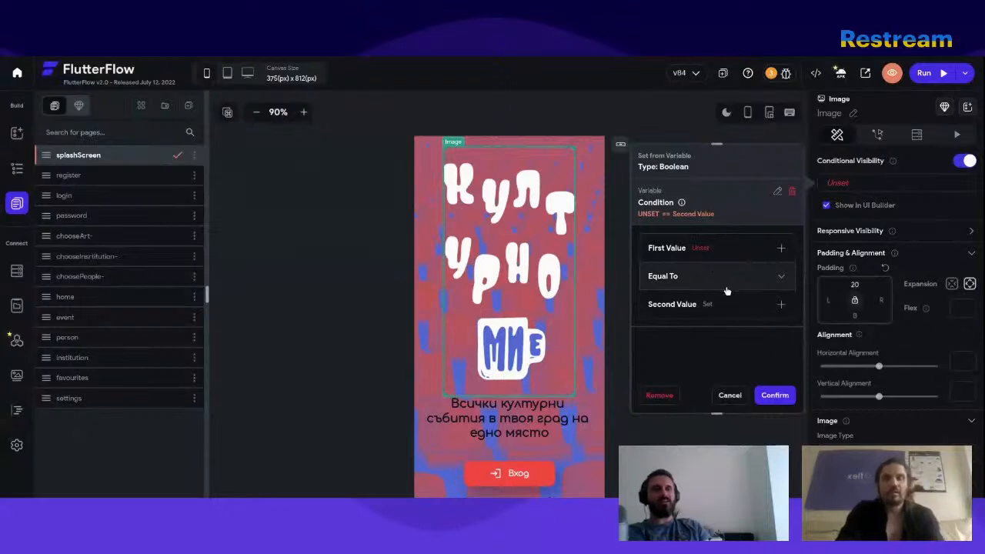
Examine the value sources offered for the first and second values of the image's visibility condition
left_click(677, 307)
left_click(704, 339)
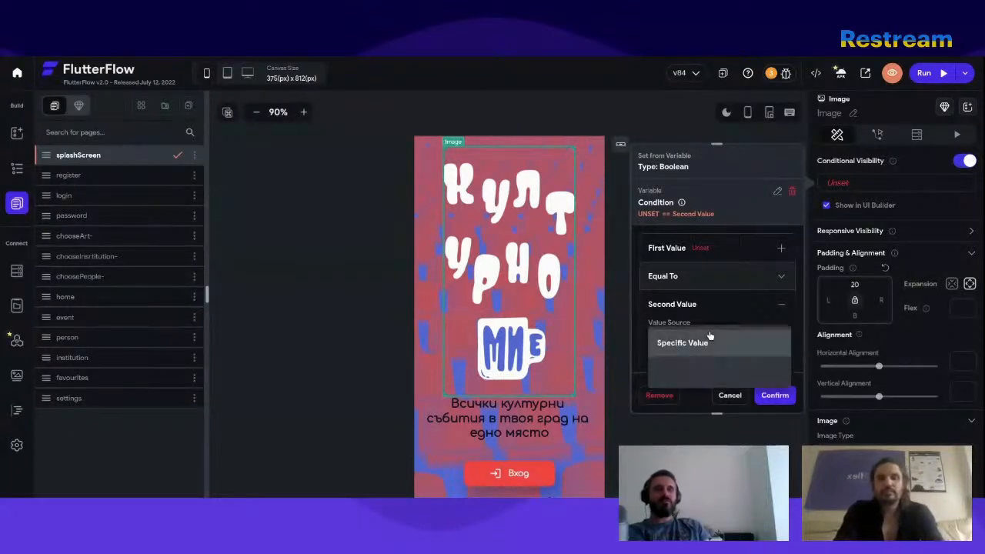
left_click(717, 314)
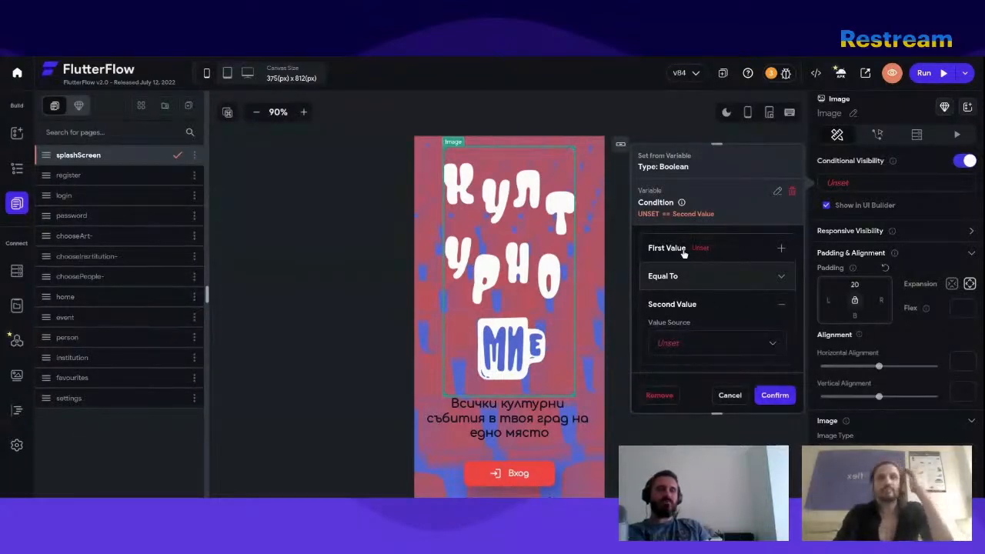
left_click(685, 254)
left_click(707, 276)
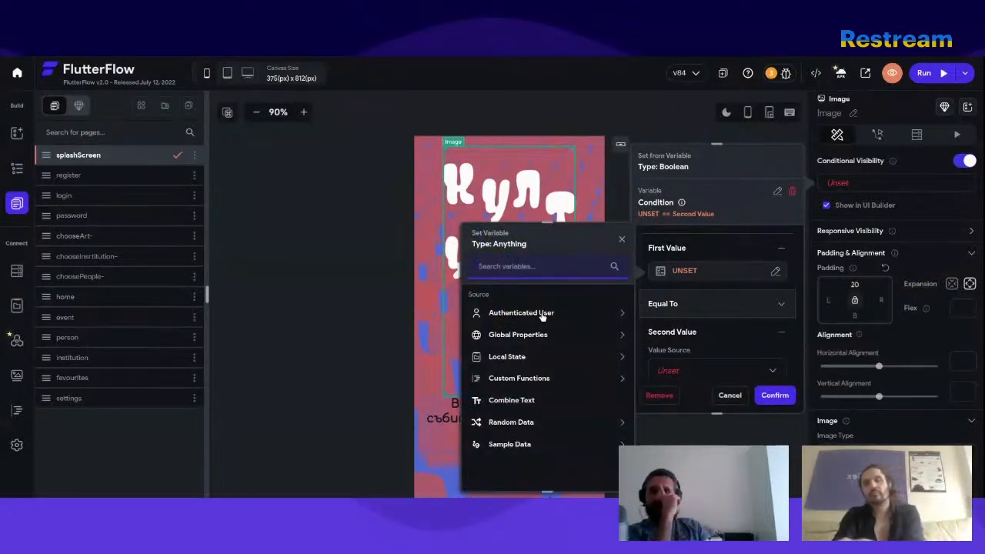
left_click(727, 277)
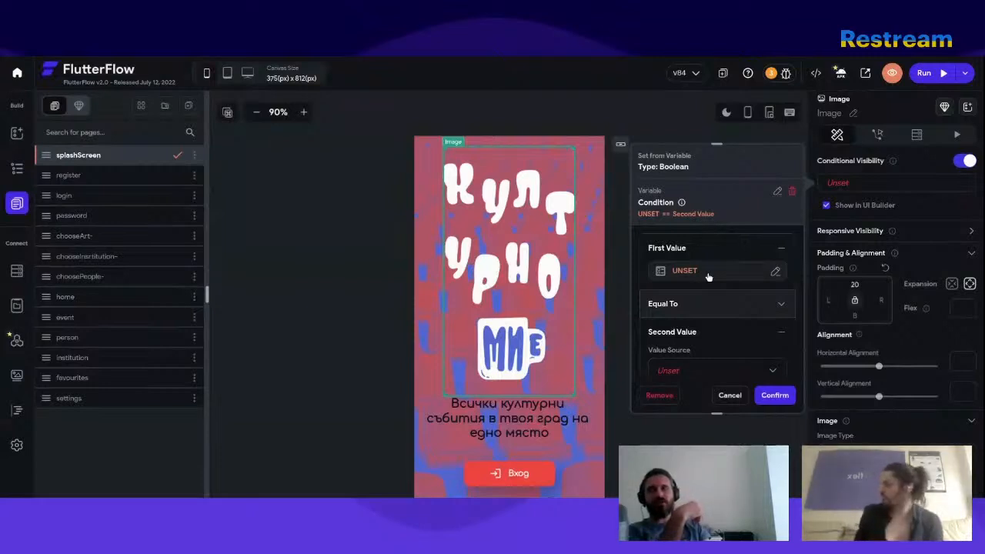
left_click(731, 271)
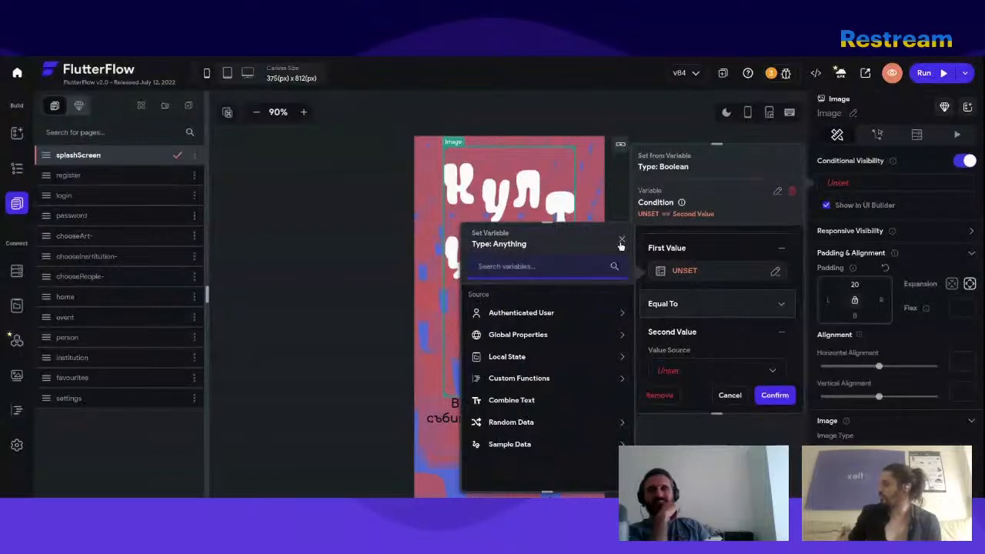
Cancel the unset condition and turn off conditional visibility for the splashScreen image
left_click(621, 240)
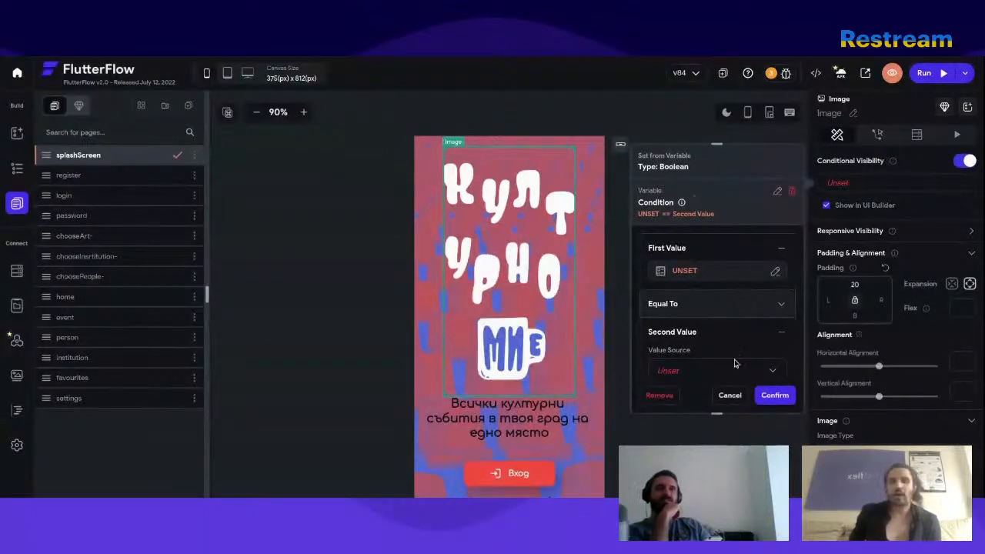
left_click(731, 395)
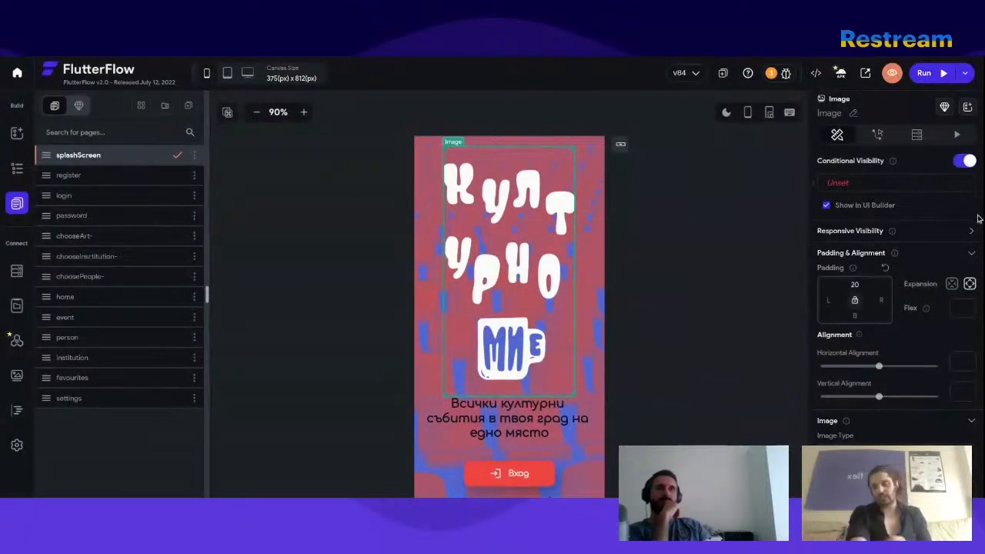
left_click(966, 161)
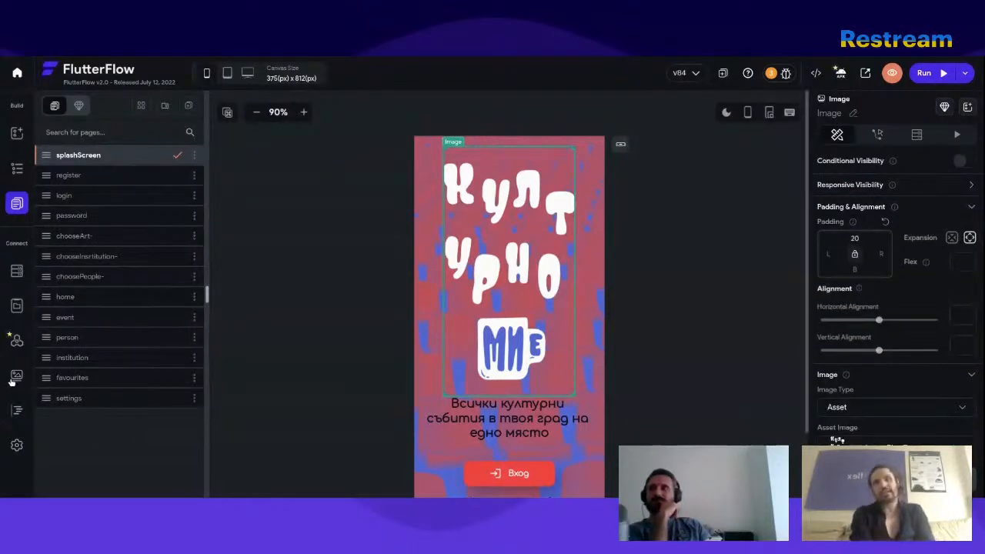
Open the compareValues custom function and examine its two arguments and the data types available for them
left_click(16, 412)
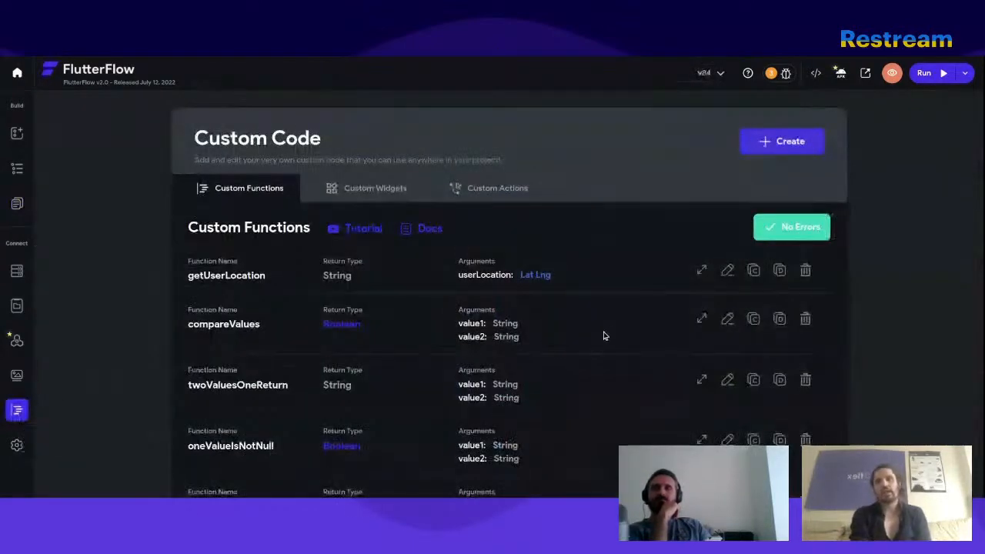
left_click(727, 319)
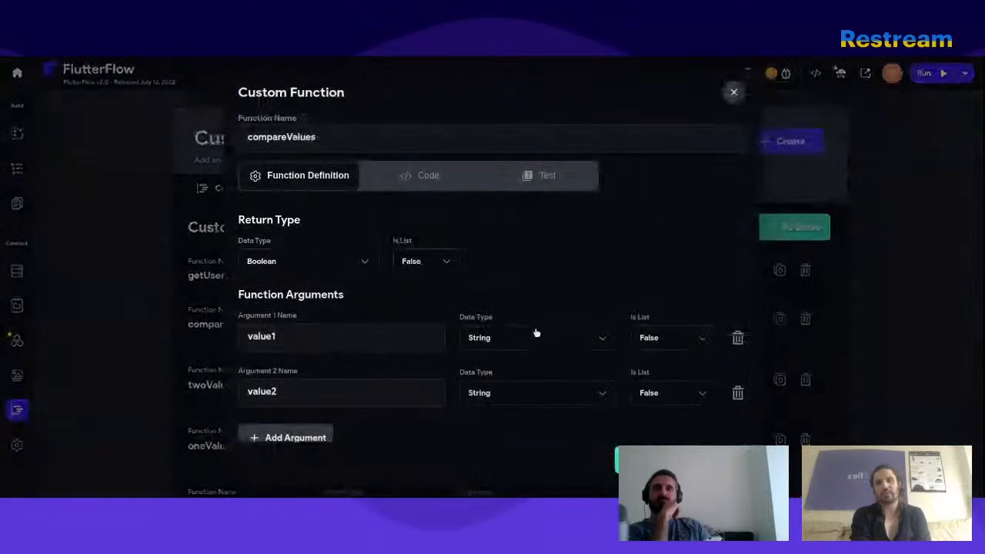
scroll(517, 301, "down", 1)
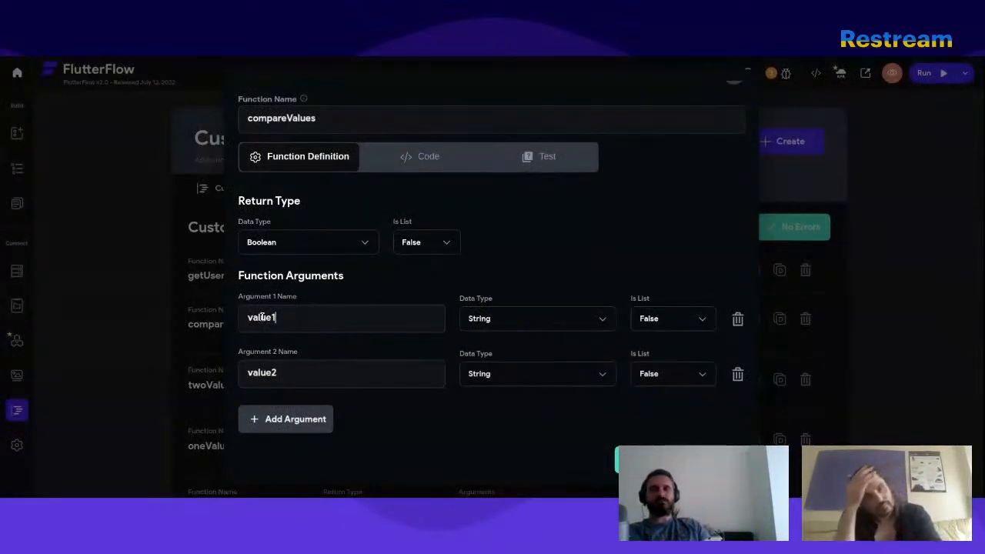
left_click_drag(276, 317, 246, 317)
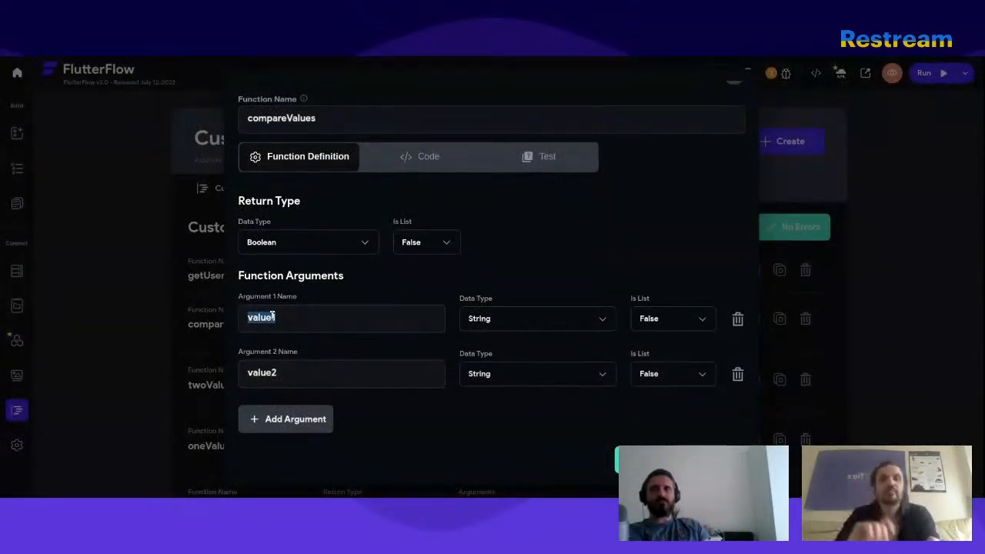
left_click(284, 318)
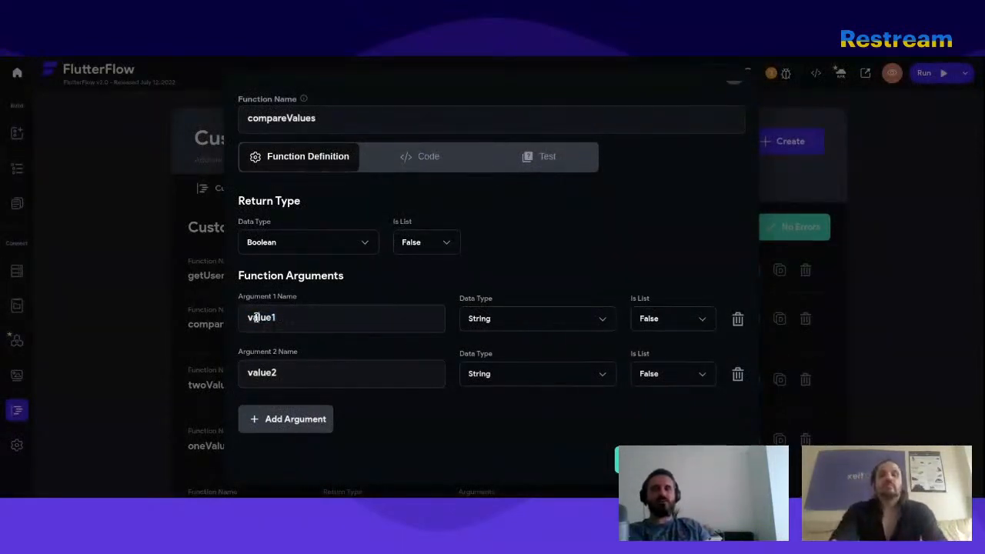
double_click(257, 317)
double_click(264, 374)
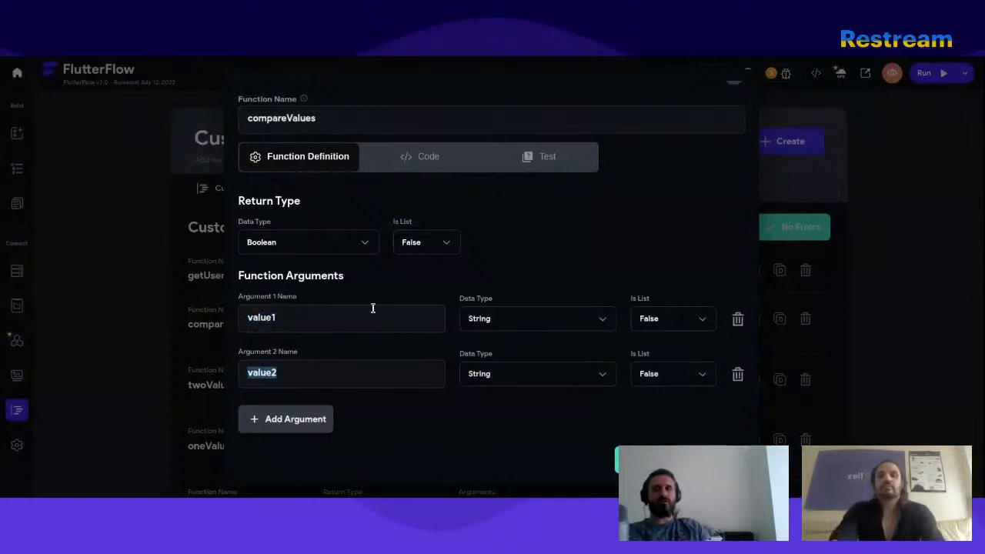
left_click(532, 321)
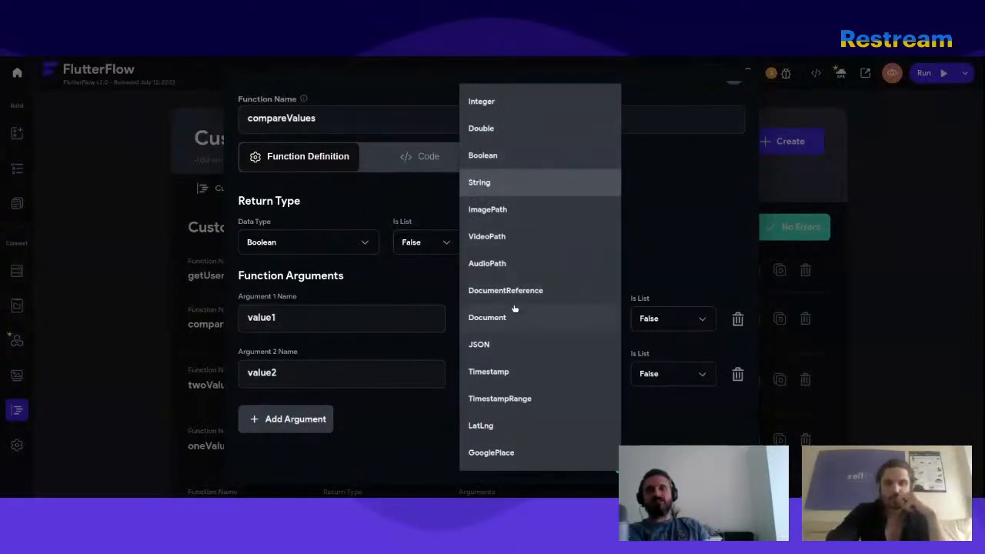
left_click(264, 413)
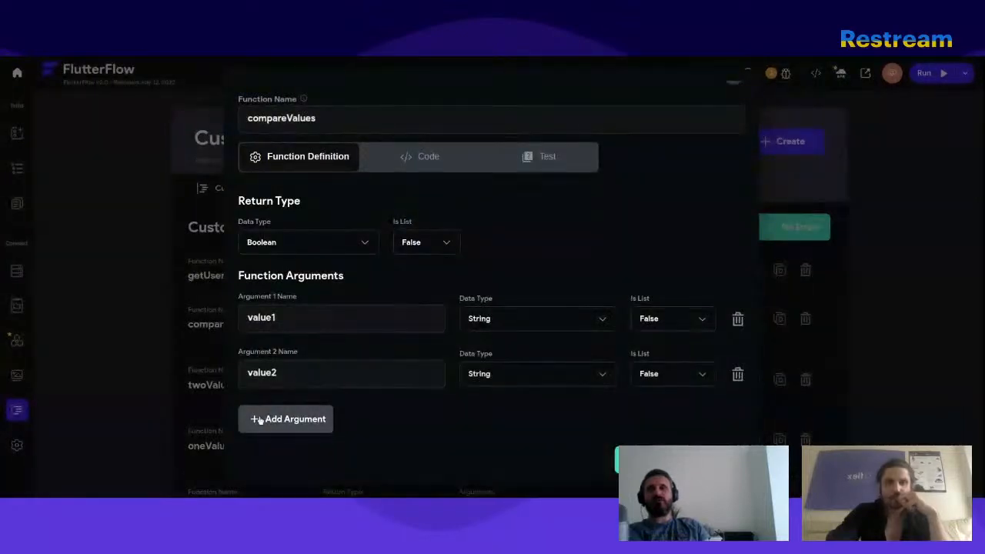
Try adding a third argument named int to compareValues, and delete that argument
left_click(295, 427)
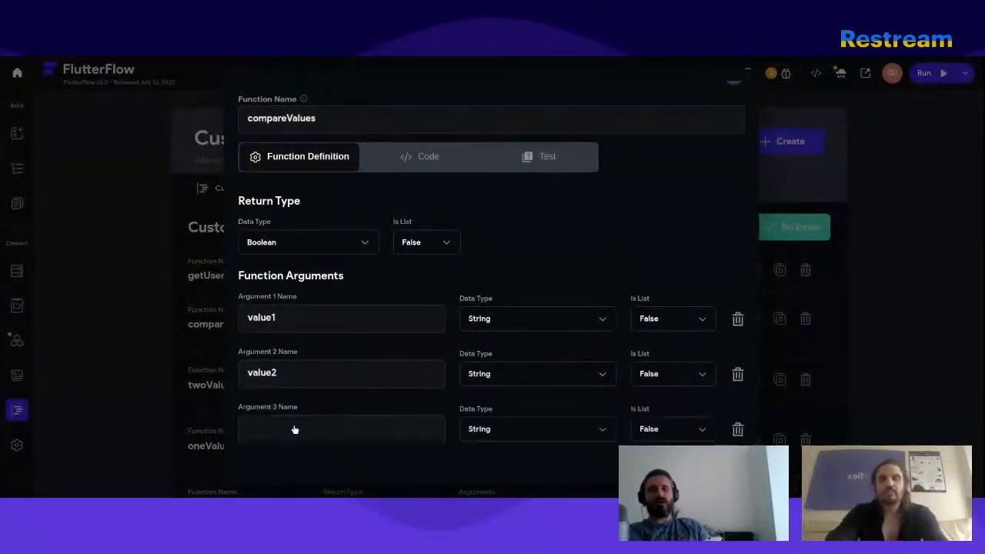
scroll(329, 425, "down", 2)
left_click(357, 378)
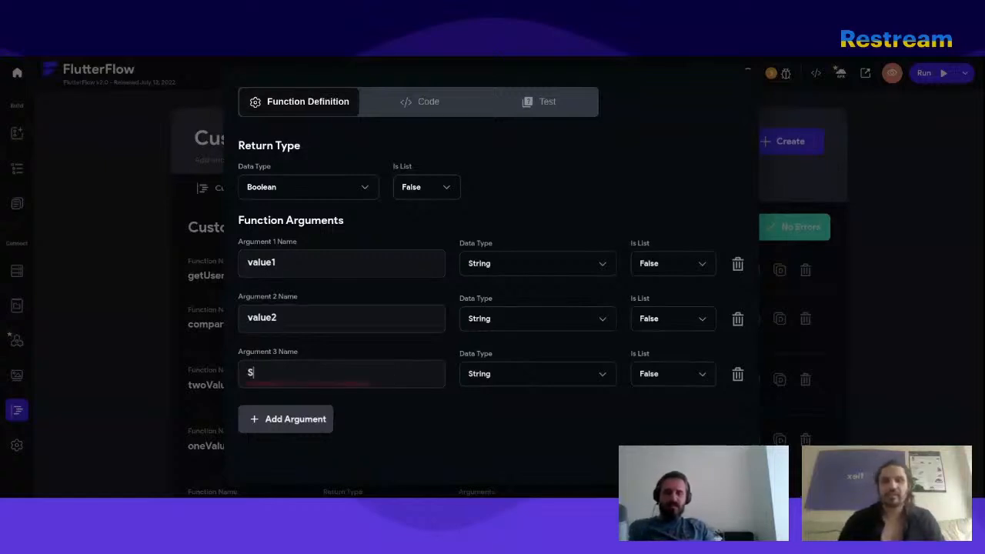
left_click(488, 374)
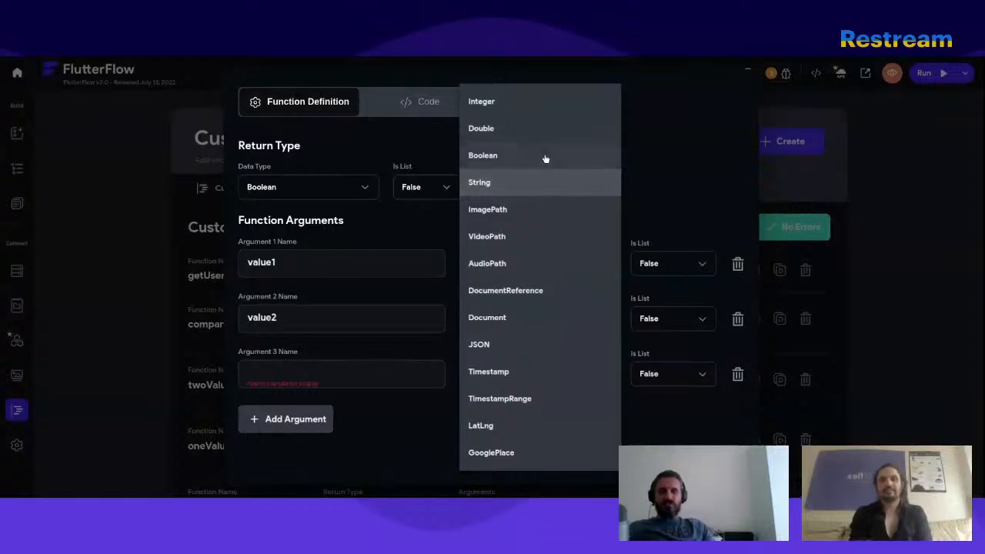
left_click(383, 373)
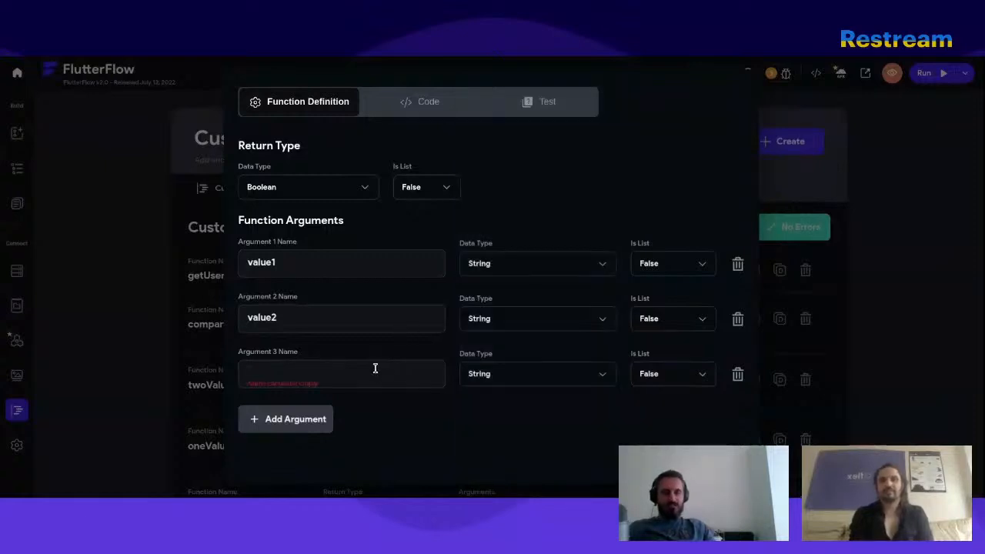
type("Inte")
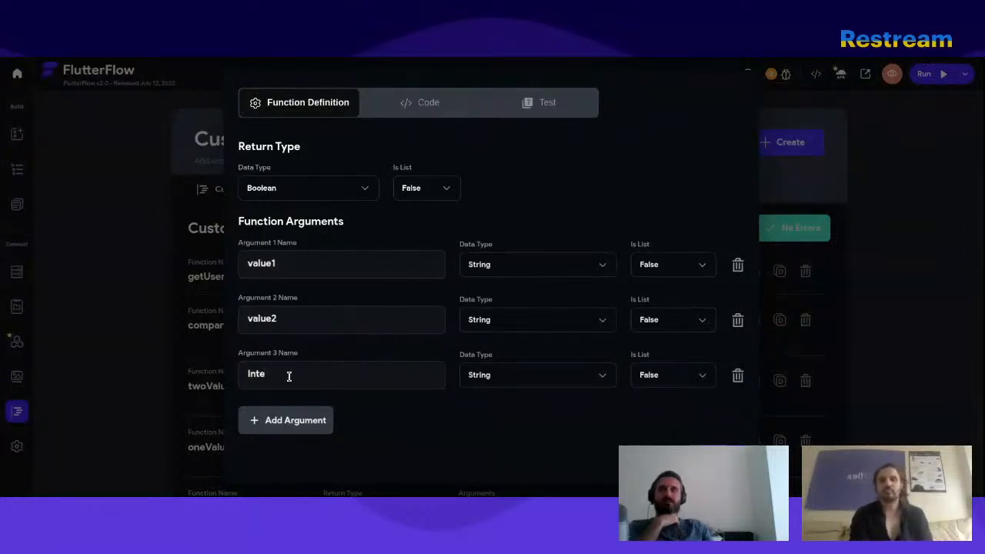
key("BackSpace")
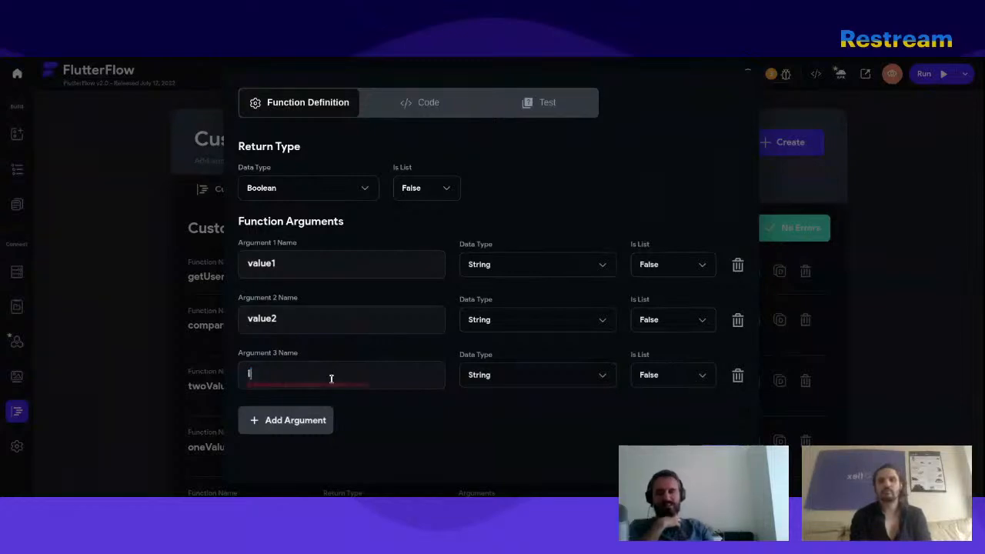
type("It")
key("BackSpace")
key("BackSpace")
type("Int")
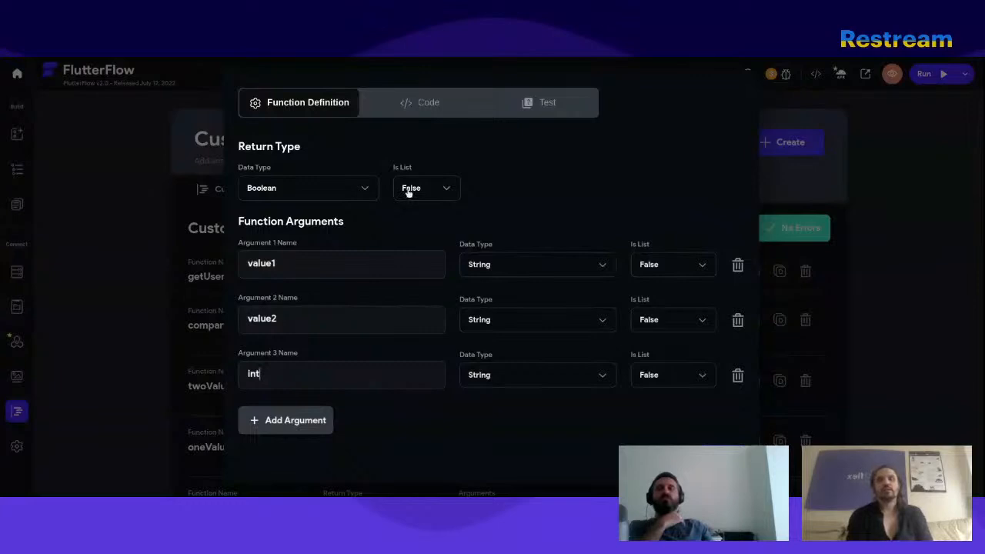
left_click(736, 376)
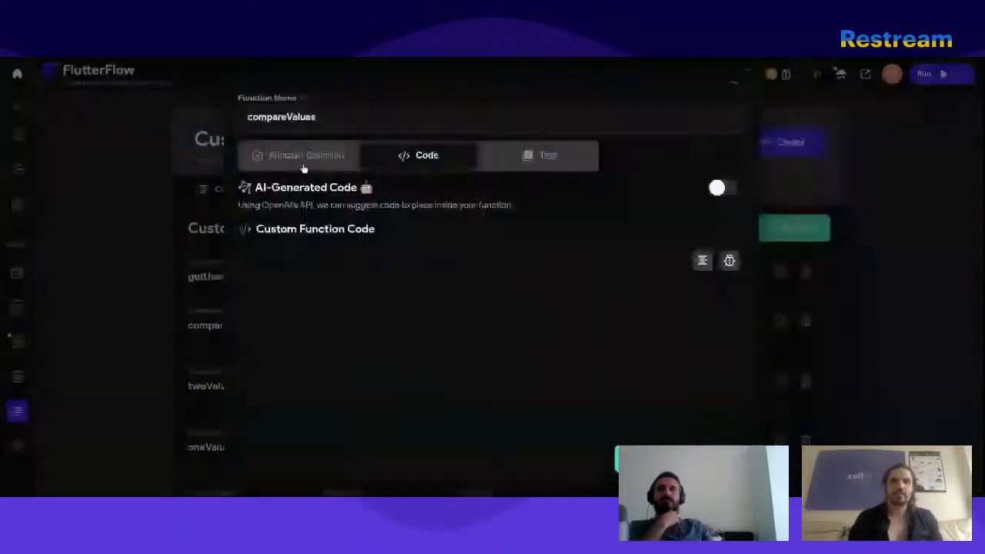
Review the compareValues return type and arguments, and read its custom function code
left_click(301, 163)
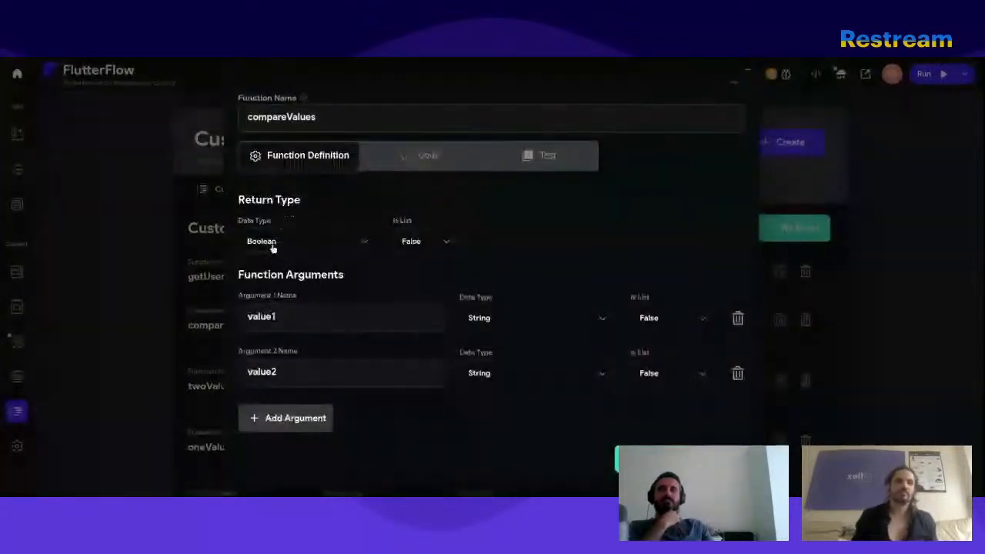
left_click(434, 161)
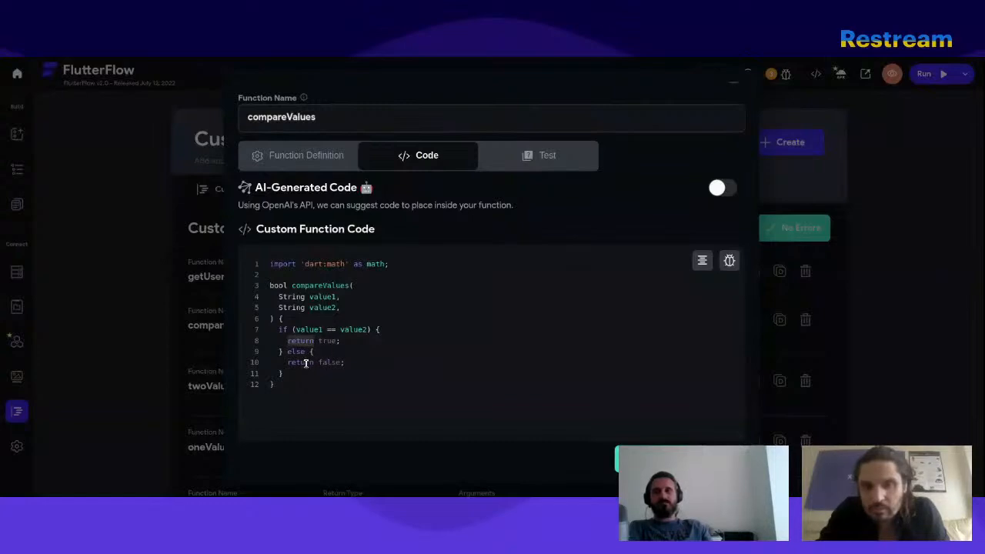
Run Test #1 with Hello World for both values and Test #2 with values 0 and 1
left_click(552, 163)
left_click(262, 330)
scroll(356, 331, "down", 2)
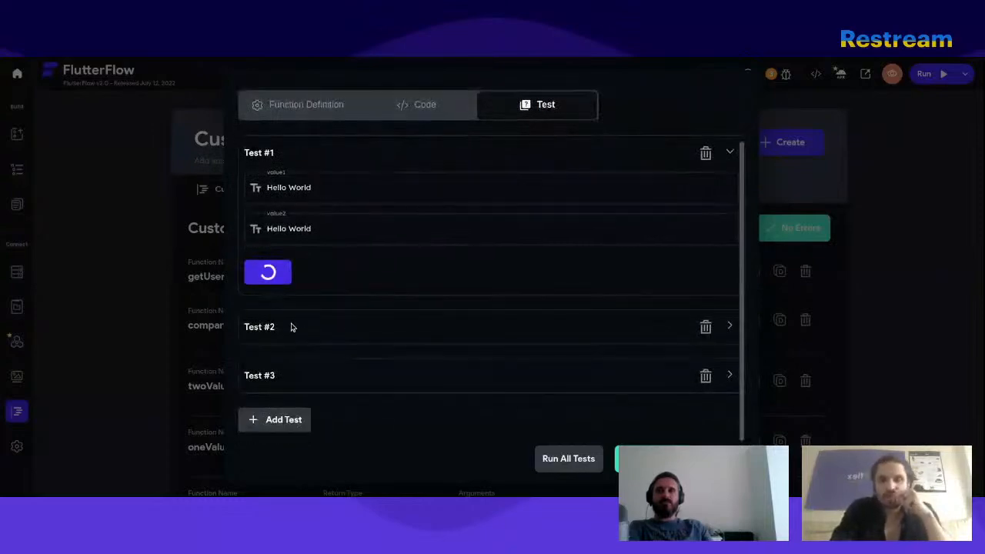
left_click(730, 326)
scroll(357, 334, "down", 2)
left_click(283, 392)
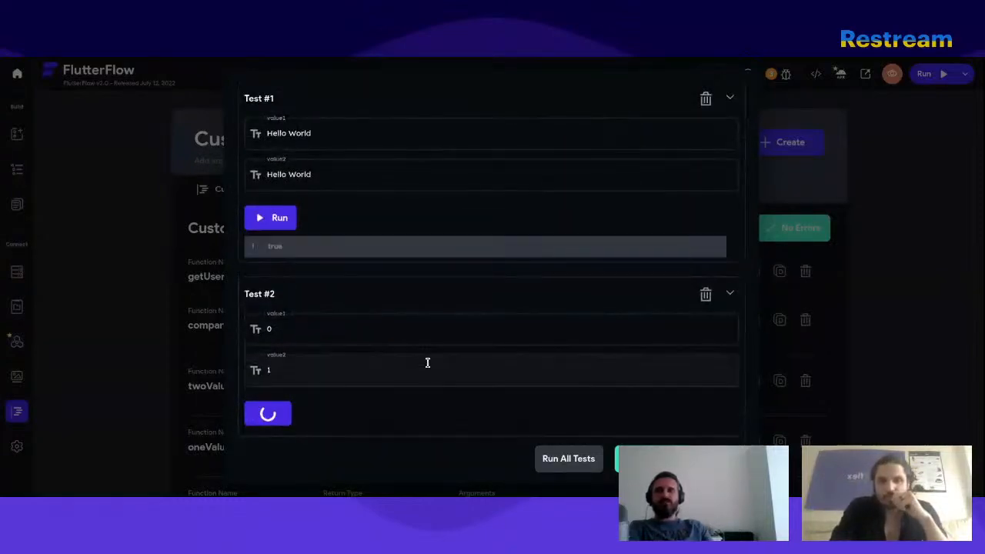
scroll(369, 299, "down", 2)
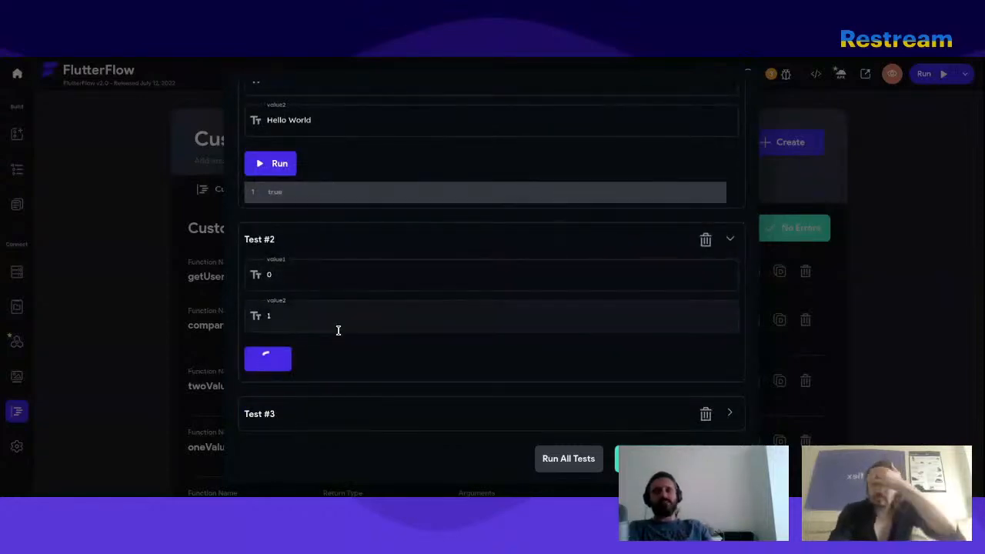
Compare the inputs and outputs of Test #1 and Test #2, and return to the function's code
scroll(312, 253, "up", 3)
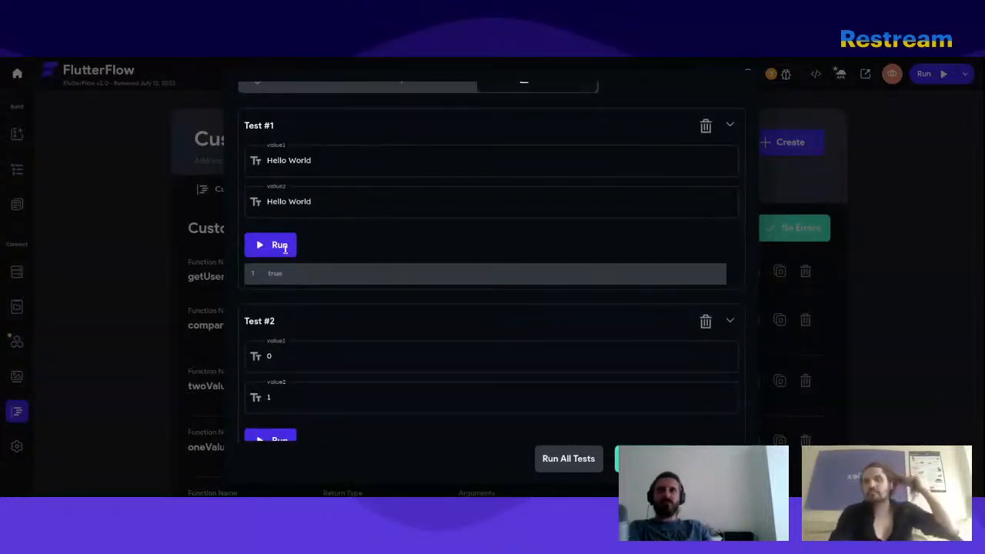
left_click_drag(269, 274, 356, 266)
scroll(339, 277, "down", 4)
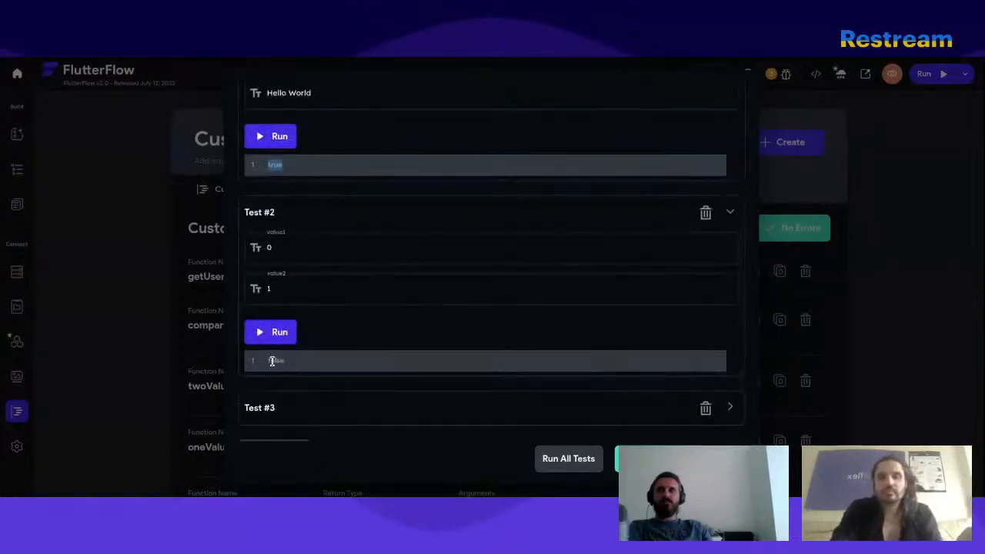
double_click(271, 360)
scroll(406, 273, "up", 8)
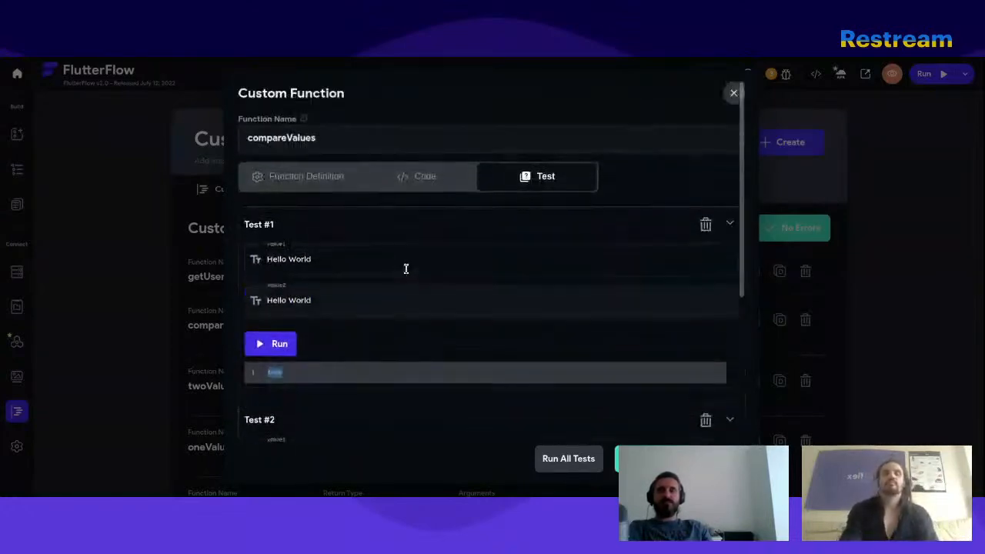
scroll(384, 321, "down", 5)
scroll(384, 321, "down", 3)
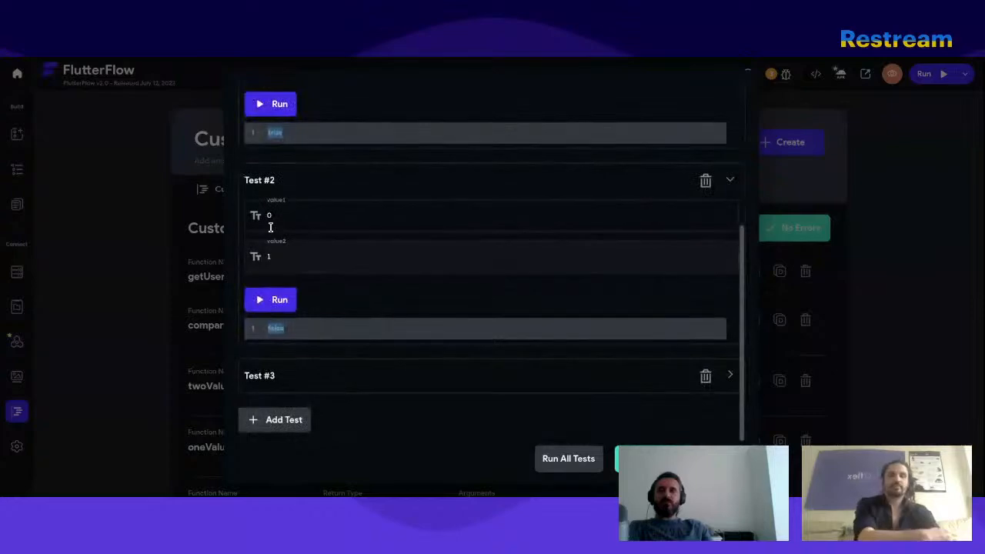
scroll(362, 222, "up", 8)
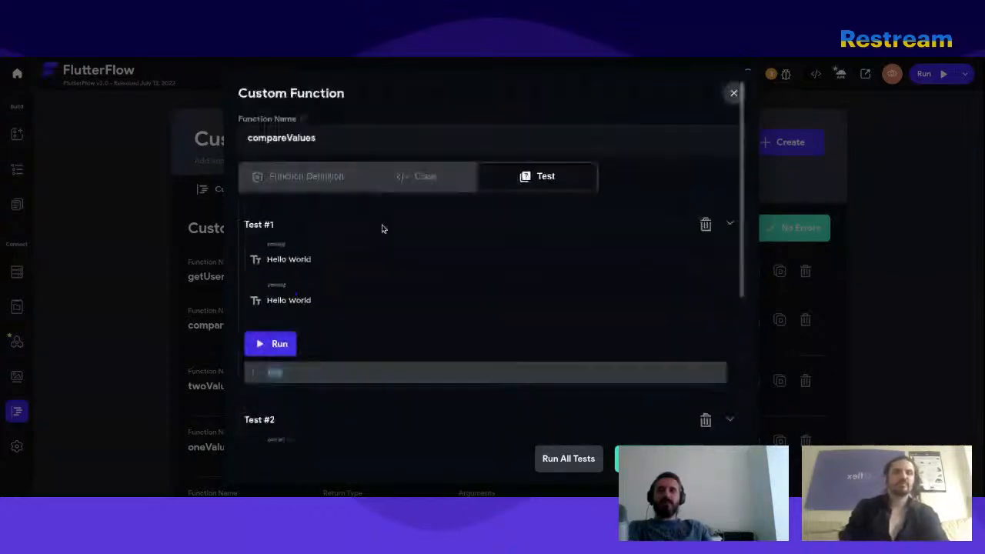
left_click(424, 179)
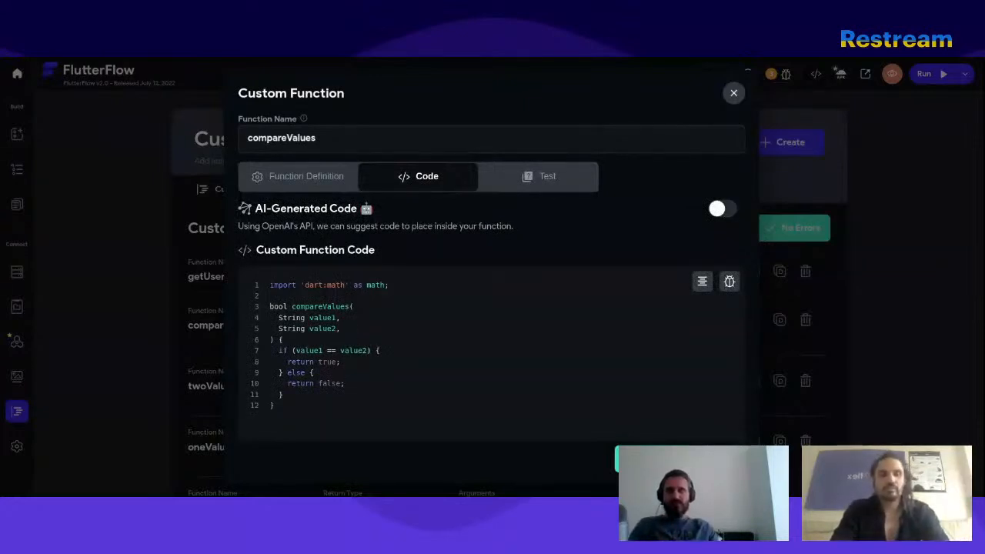
Copy the entire compareValues code, and check its return type and arguments in the function definition
key("ctrl+a")
key("ctrl+c")
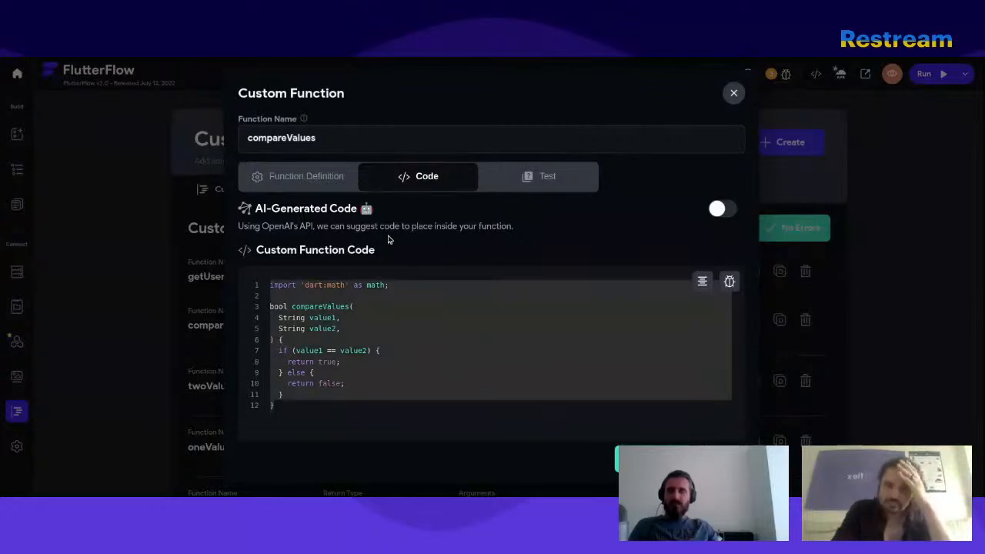
left_click(301, 173)
scroll(393, 303, "down", 1)
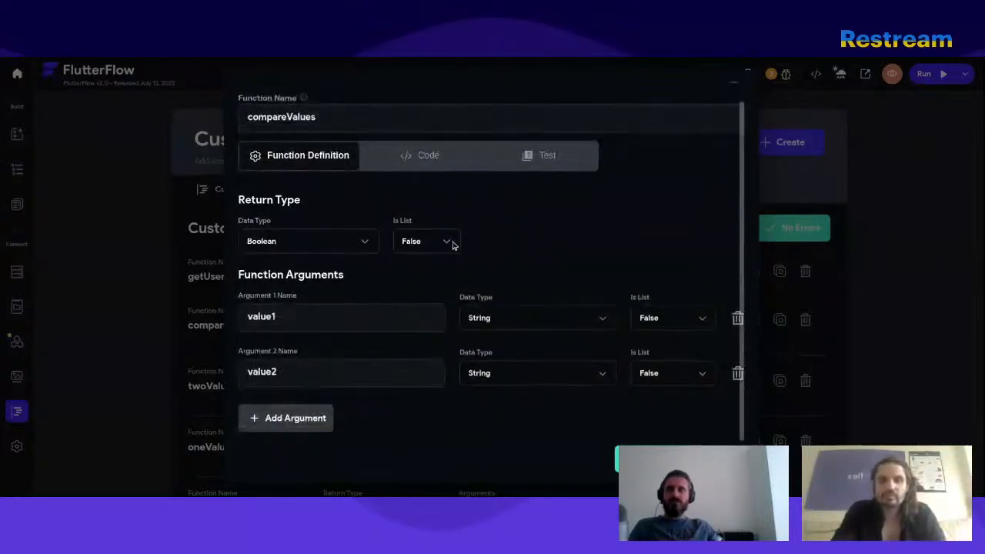
left_click(429, 158)
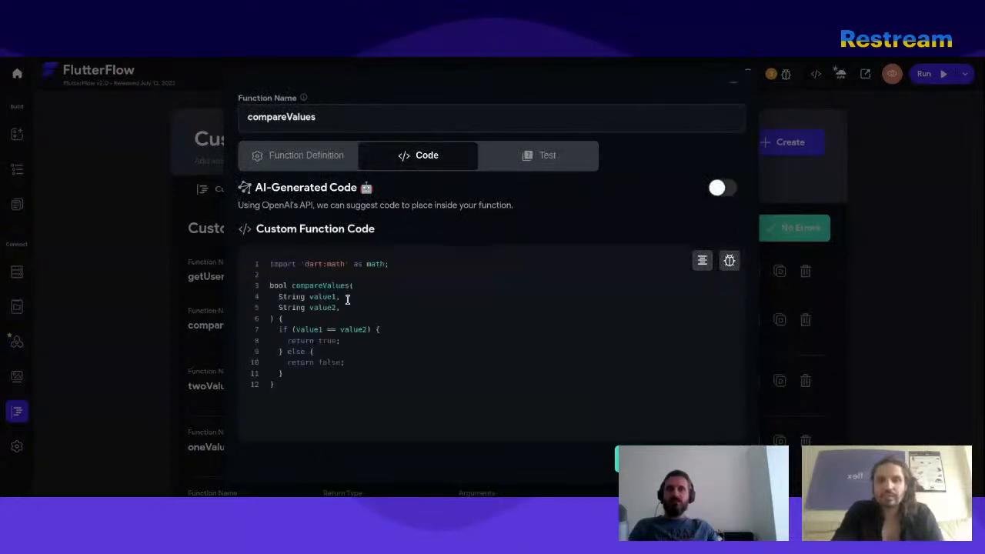
Add a third String argument named int to the compareValues function definition
left_click(328, 154)
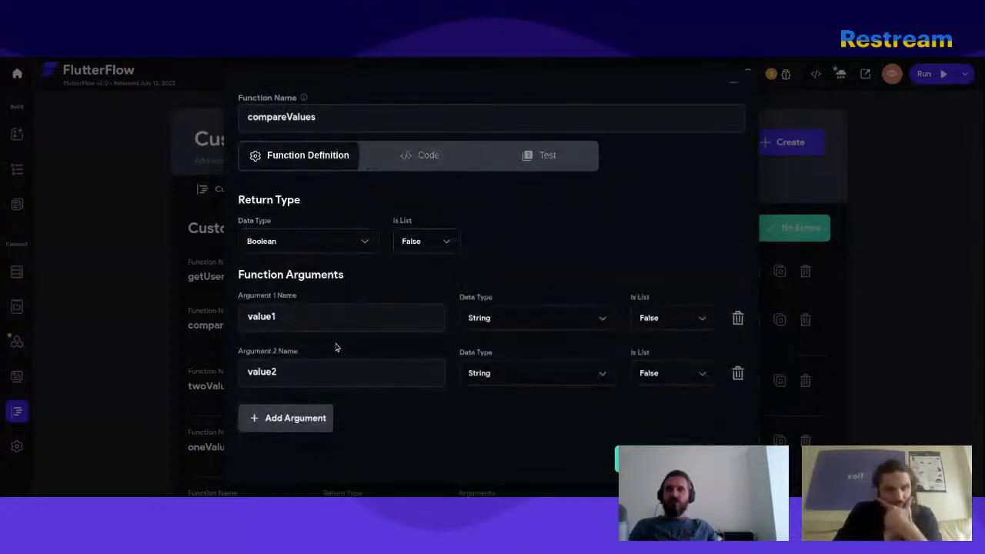
left_click(327, 420)
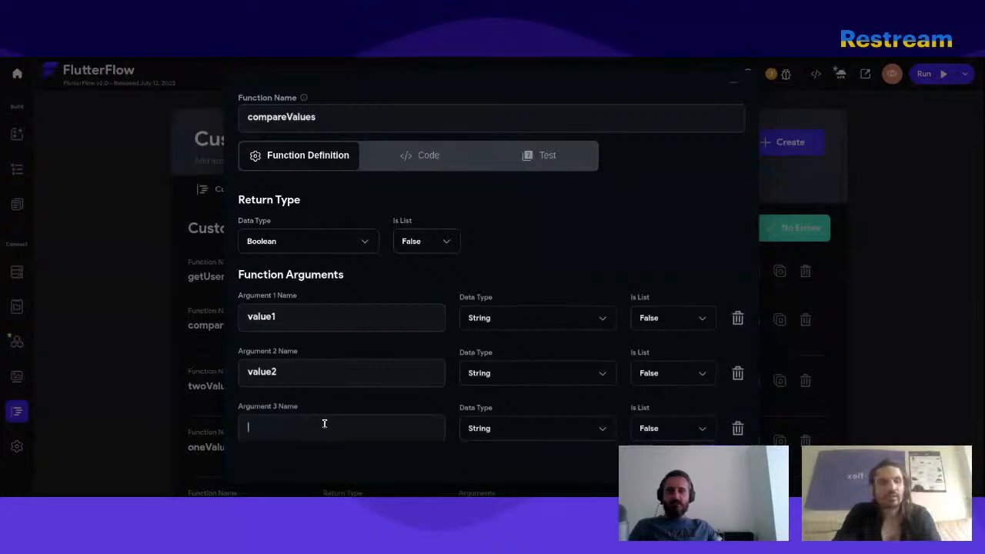
scroll(318, 420, "down", 2)
left_click(337, 381)
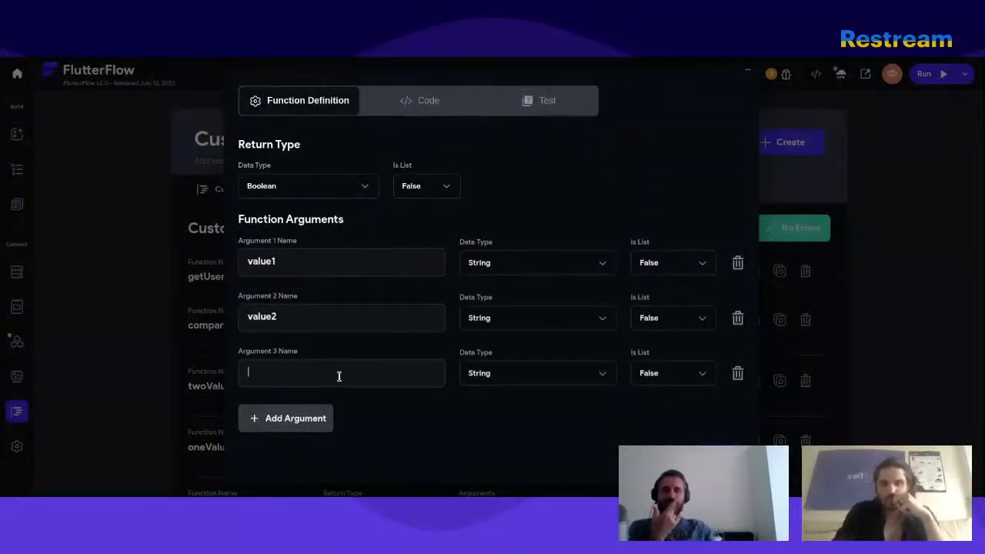
type("int")
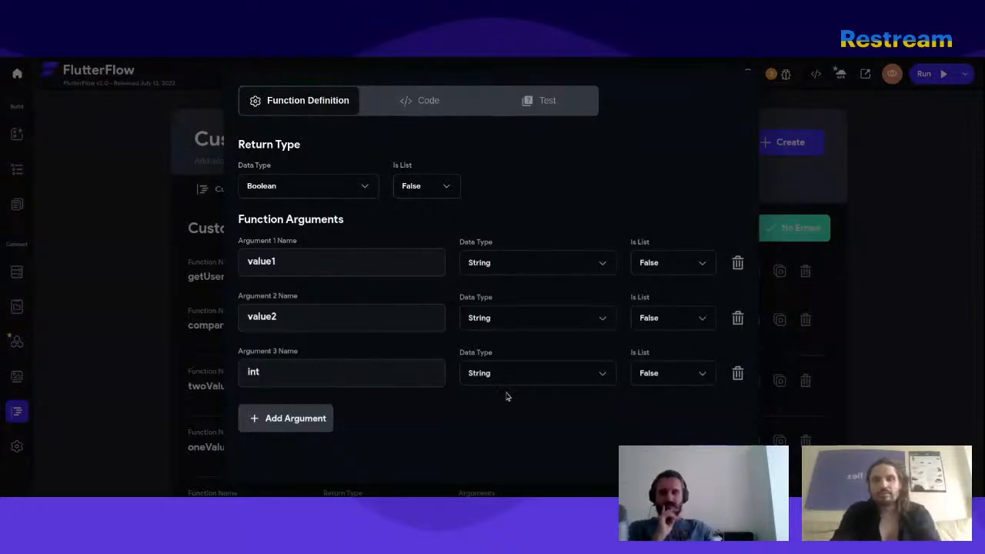
Examine the function signature with the int argument and the if/else body in the custom function code
scroll(508, 395, "up", 1)
left_click(421, 177)
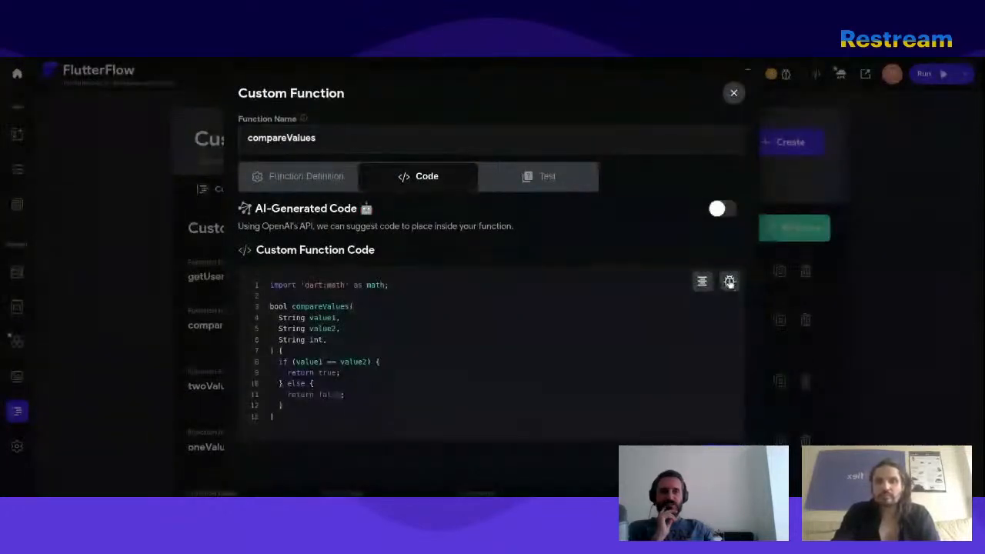
double_click(299, 339)
left_click_drag(295, 349, 280, 288)
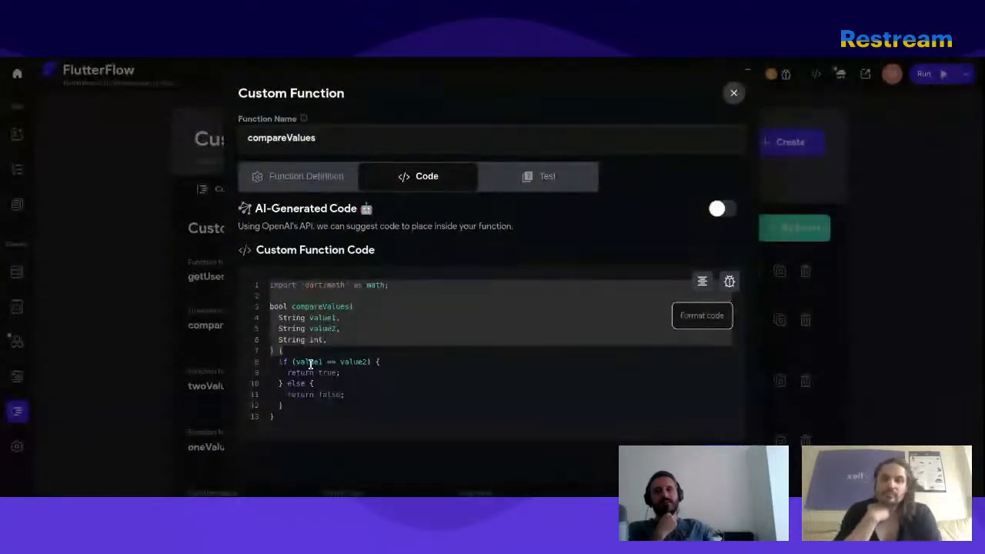
left_click_drag(280, 362, 312, 406)
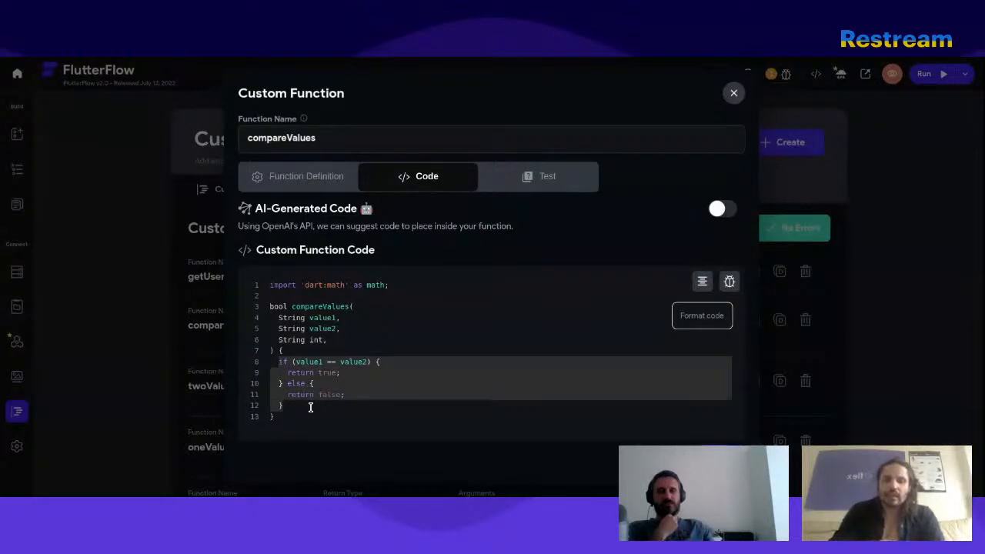
left_click(316, 389)
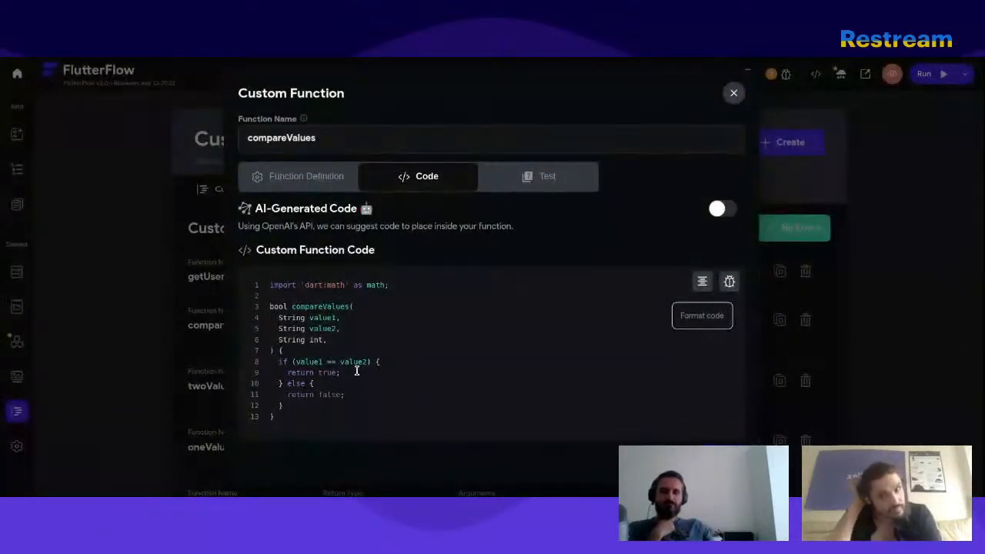
Insert the statement int.parse(value2); on a new line above the if condition, undoing a stray paste of the copied code
left_click(329, 349)
key("Return")
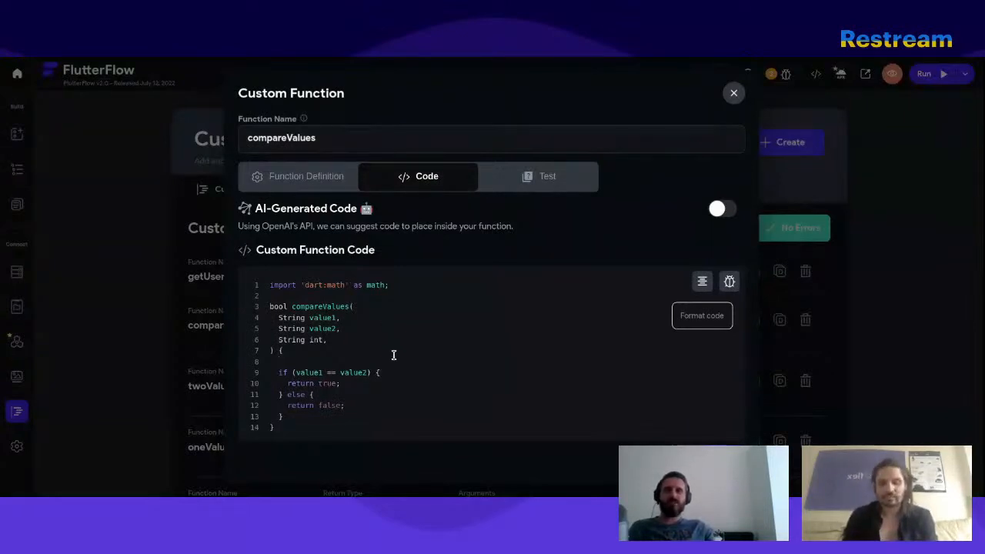
type("int.")
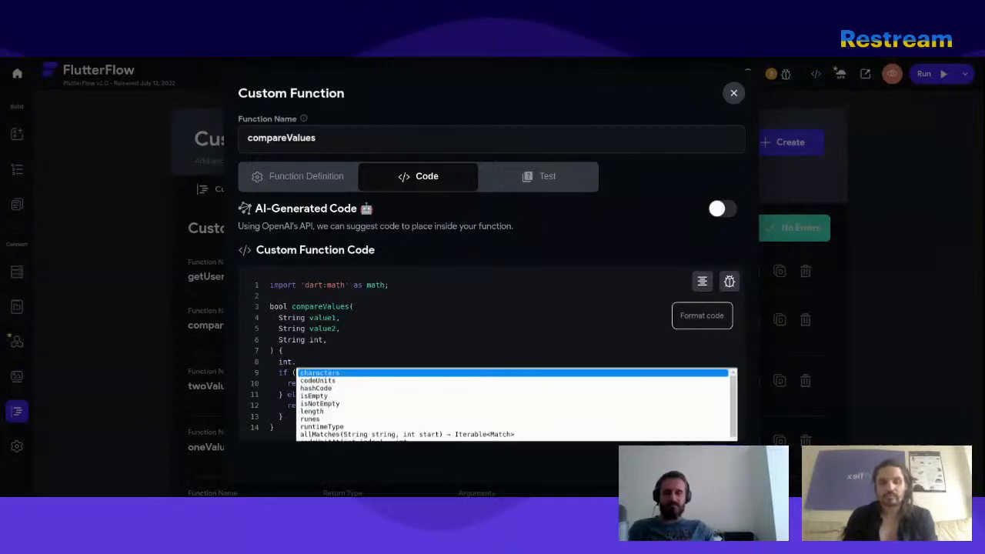
key("ctrl+v")
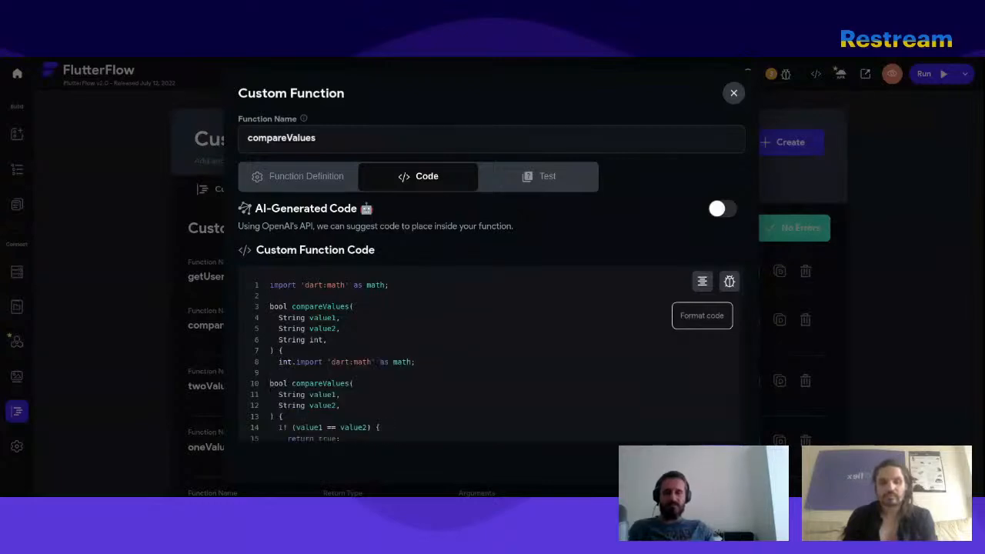
key("ctrl+z")
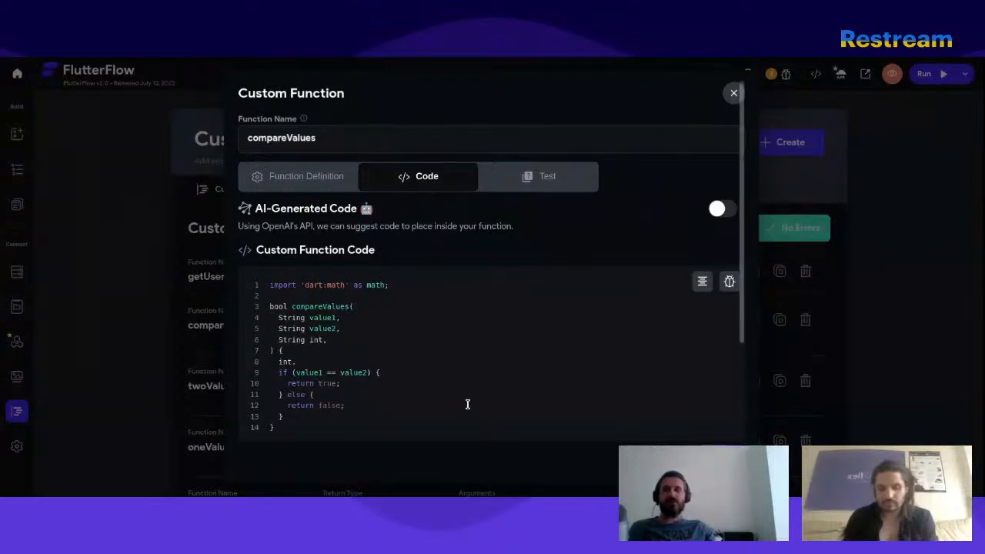
type("parse")
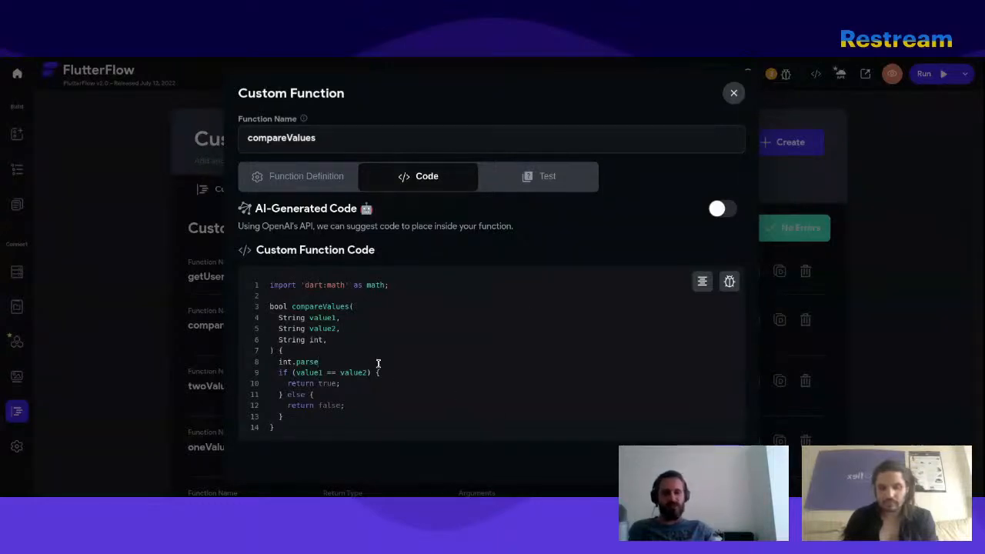
type("()")
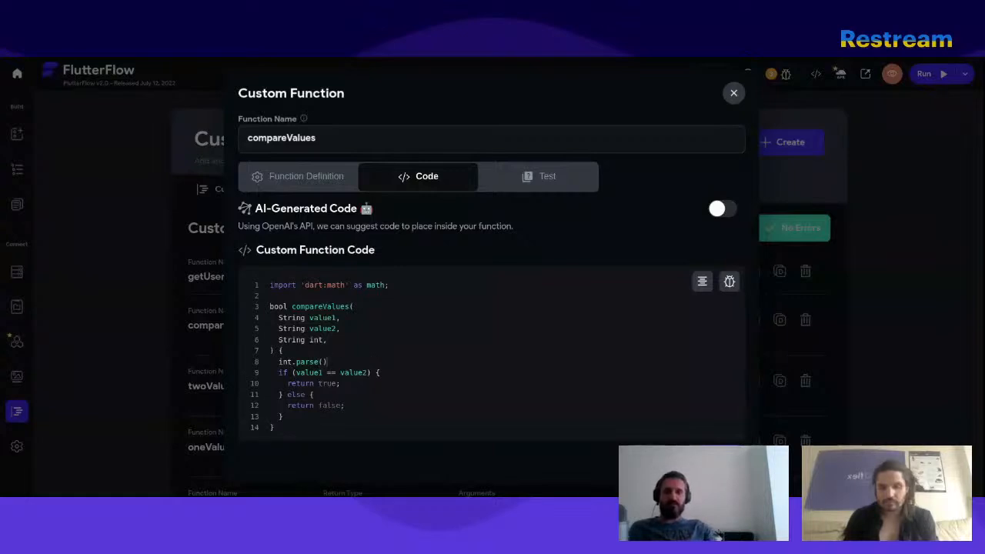
type("value2")
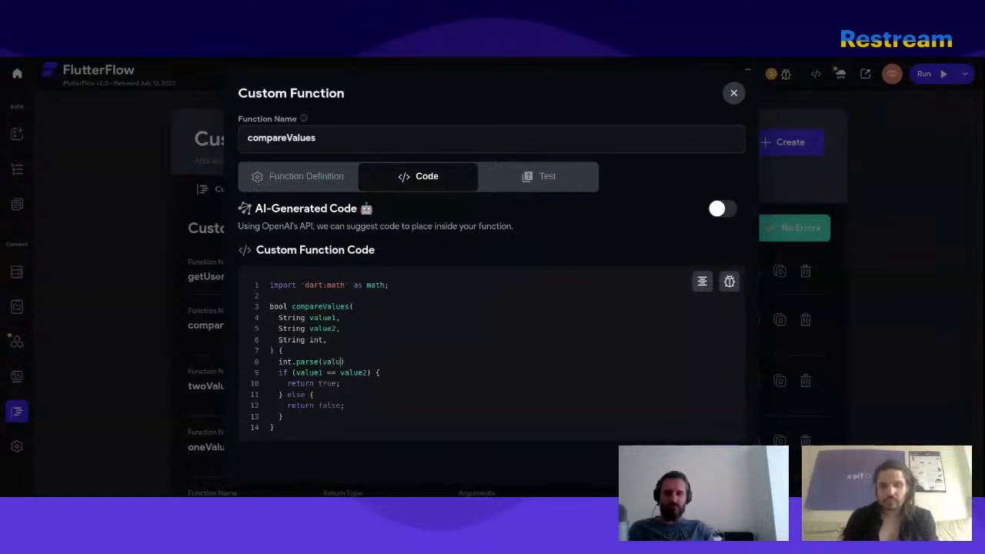
key("Right")
type(";")
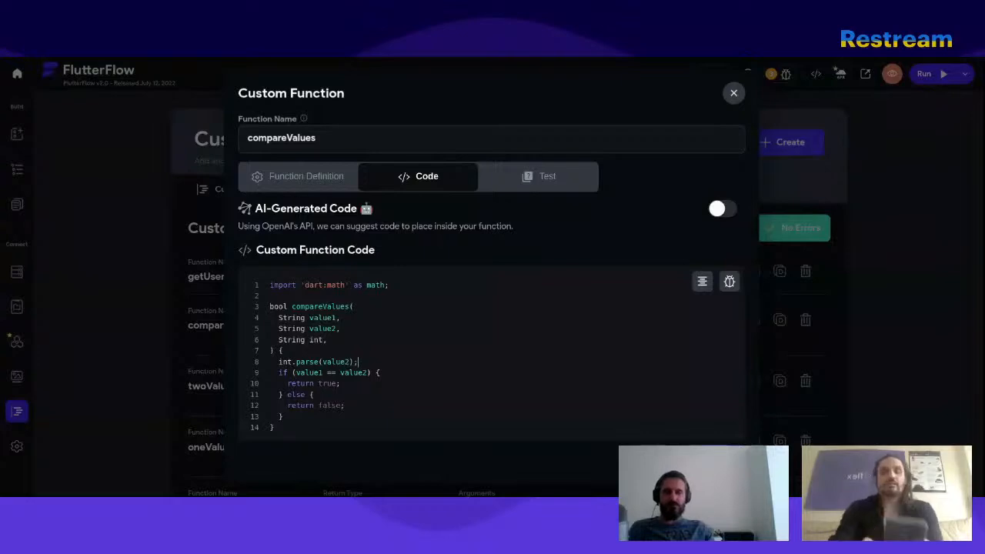
Assign the int.parse(value2) result to a variable by adding var toInt = in front of the statement
key("Left")
key("Left")
key("Left")
key("Left")
key("Left")
key("Left")
key("Left")
key("Left")
key("Left")
key("Left")
key("Left")
key("Left")
key("Left")
key("Left")
key("Left")
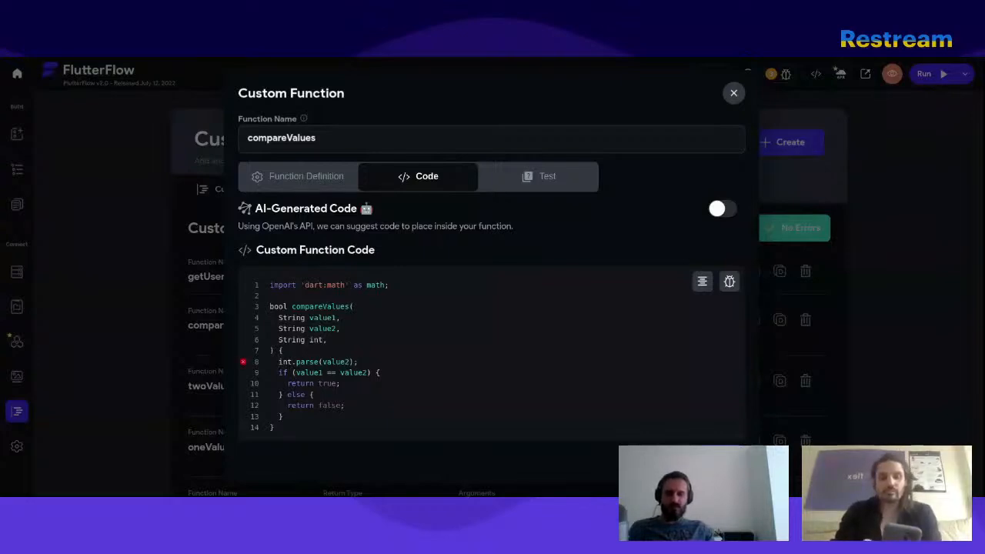
key("Left")
key("Left")
key("Left")
type("va")
key("BackSpace")
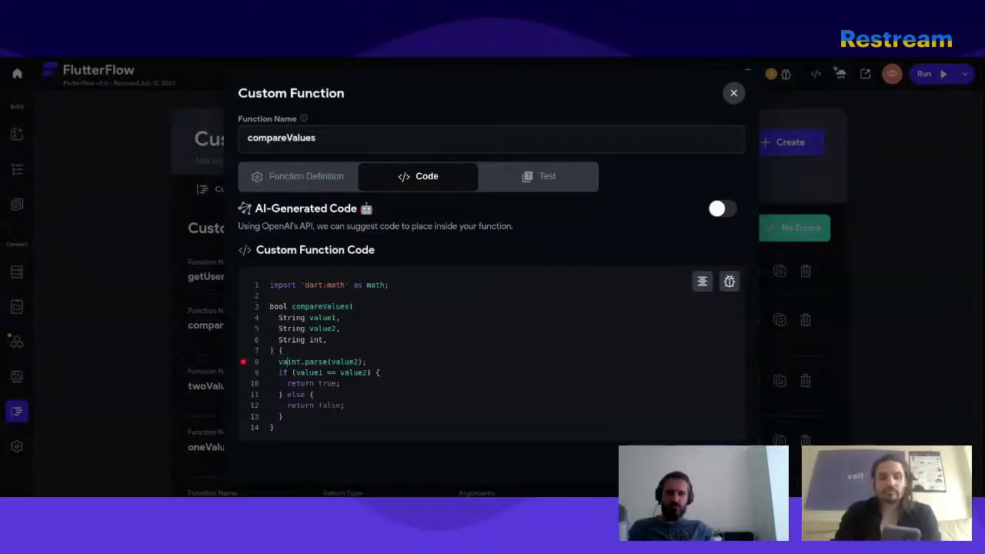
type("ar ")
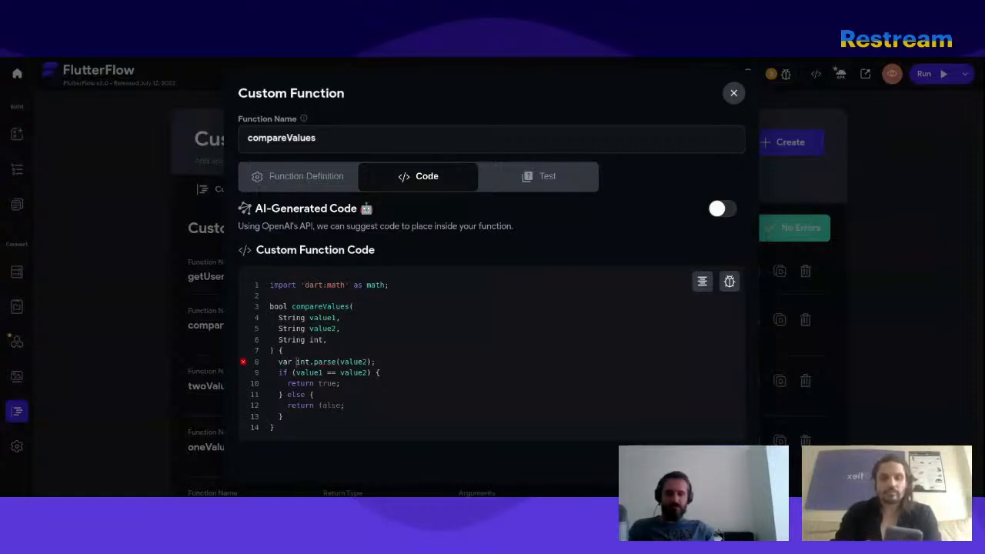
type("toInt =")
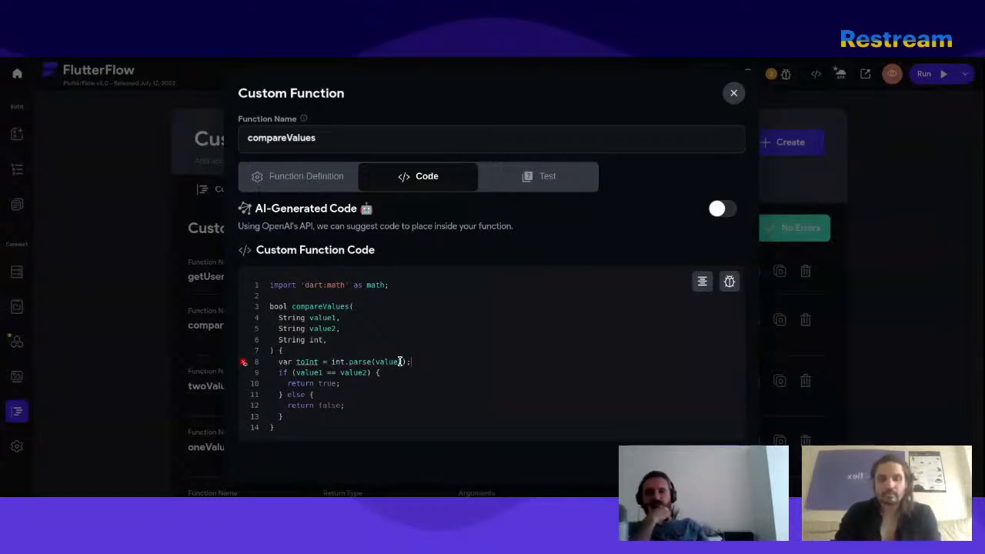
Inspect the String type of the int argument and the int reference in the toInt assignment
double_click(298, 339)
left_click_drag(298, 340, 319, 339)
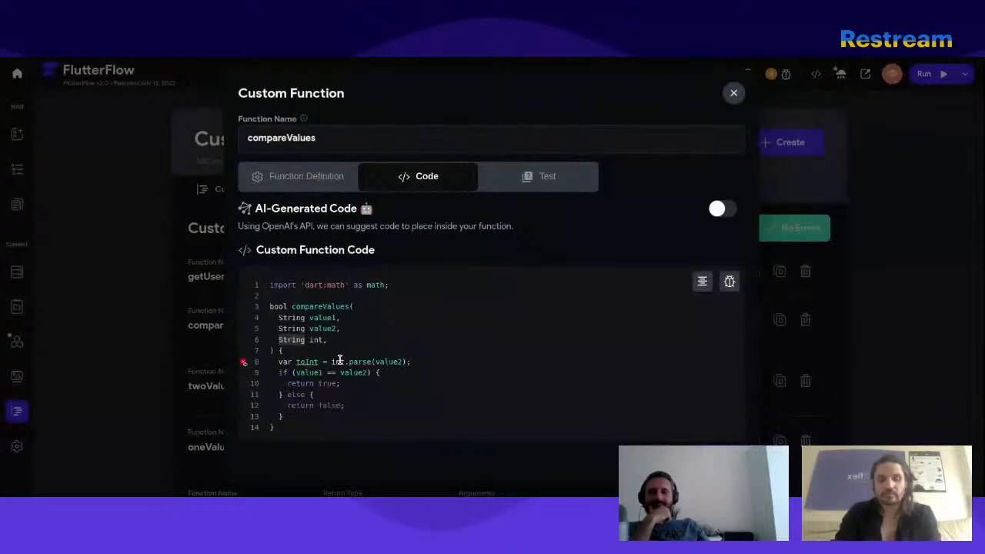
left_click(337, 360)
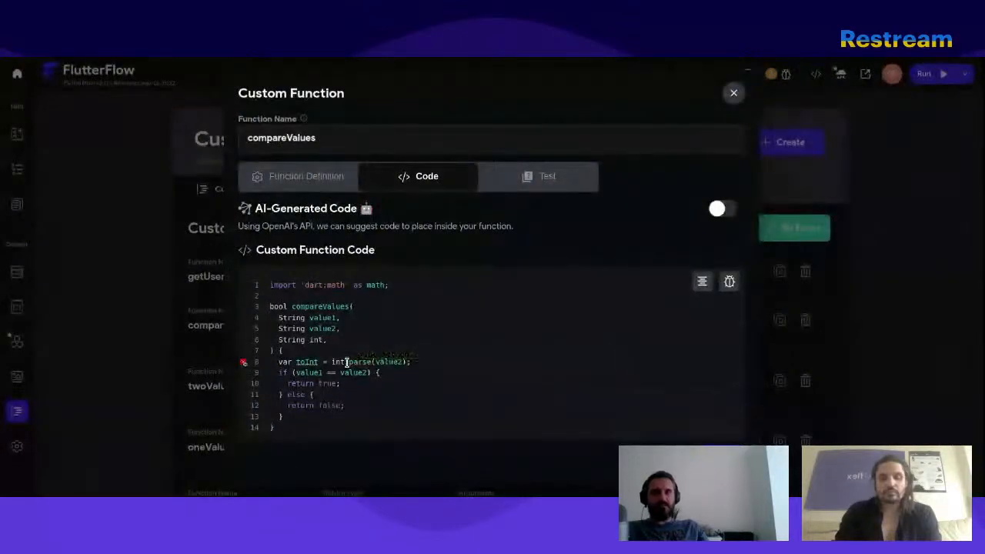
Add a second int.parse(value2); statement on a new line below the toInt assignment
left_click(418, 361)
key("Return")
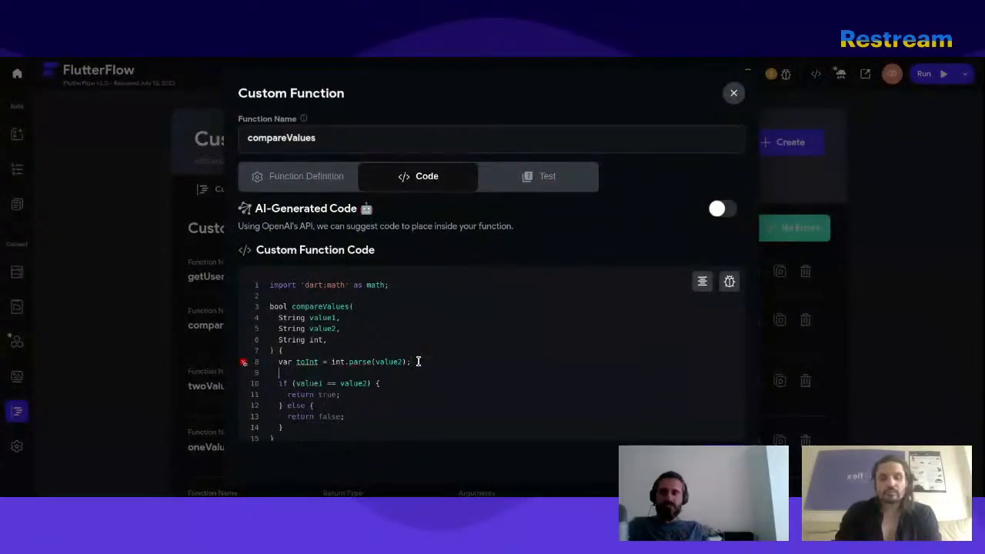
type("int")
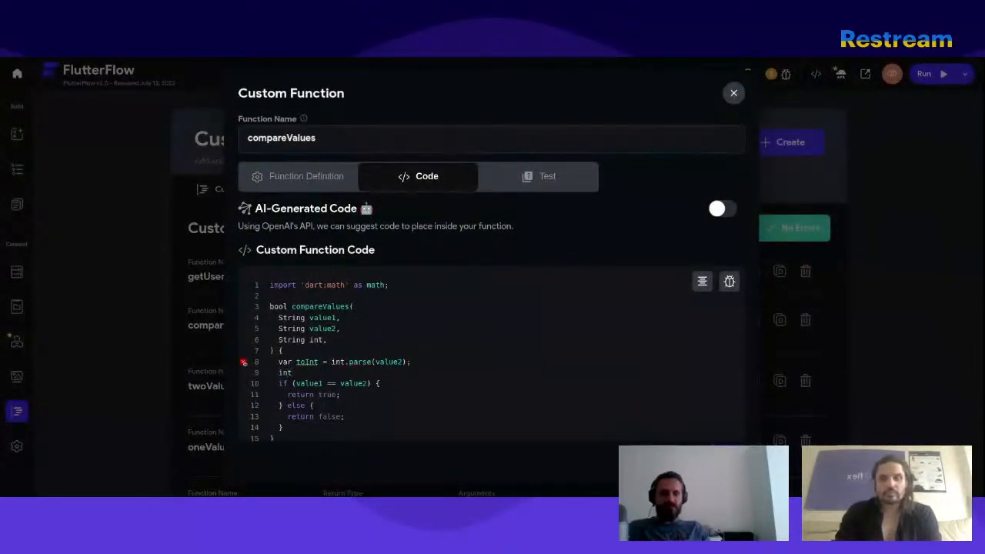
type(".")
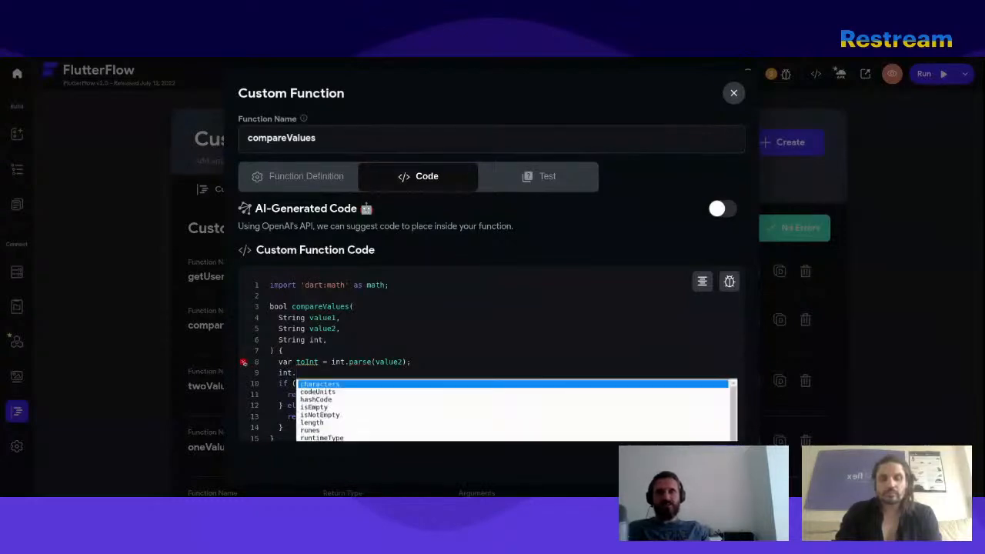
type("parse")
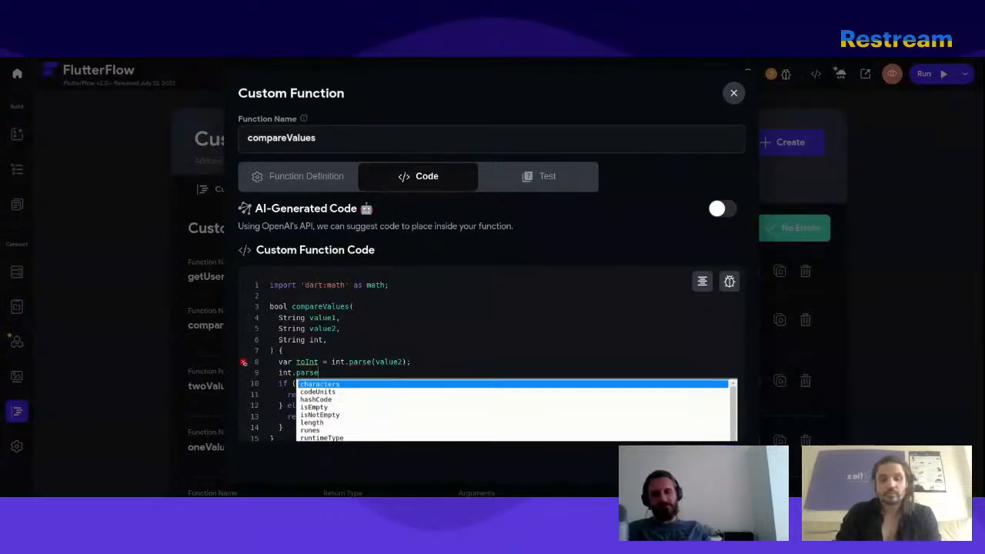
scroll(404, 400, "down", 10)
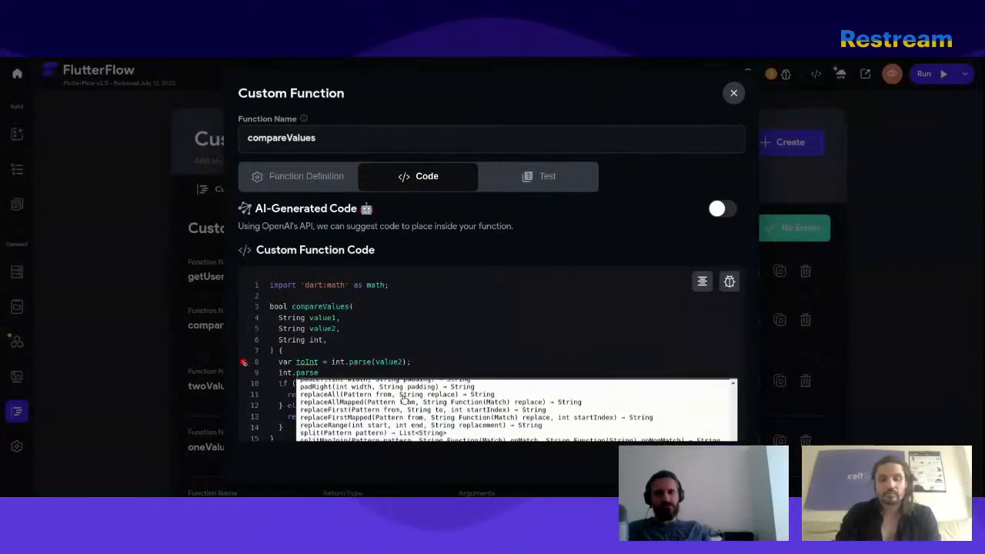
scroll(404, 399, "up", 10)
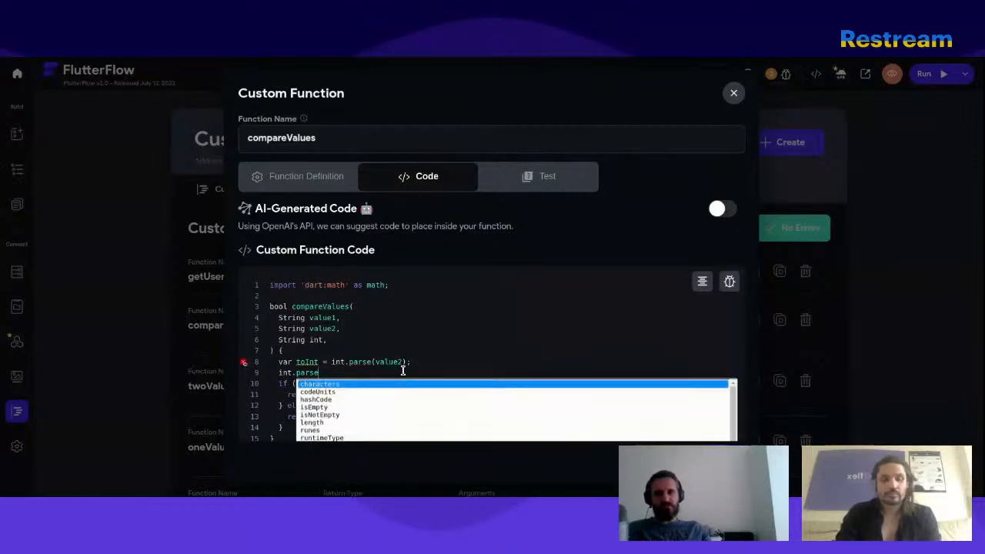
type("(")
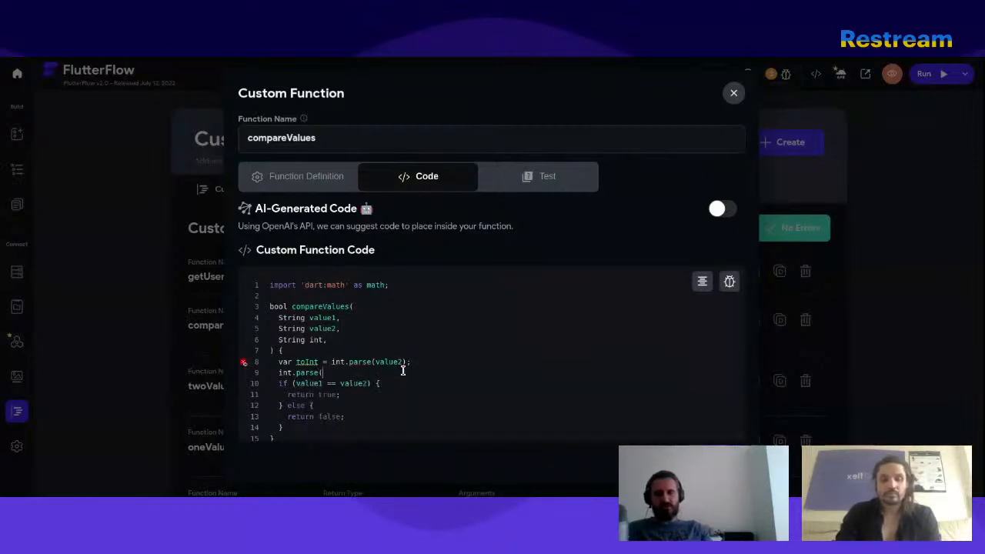
type("valu")
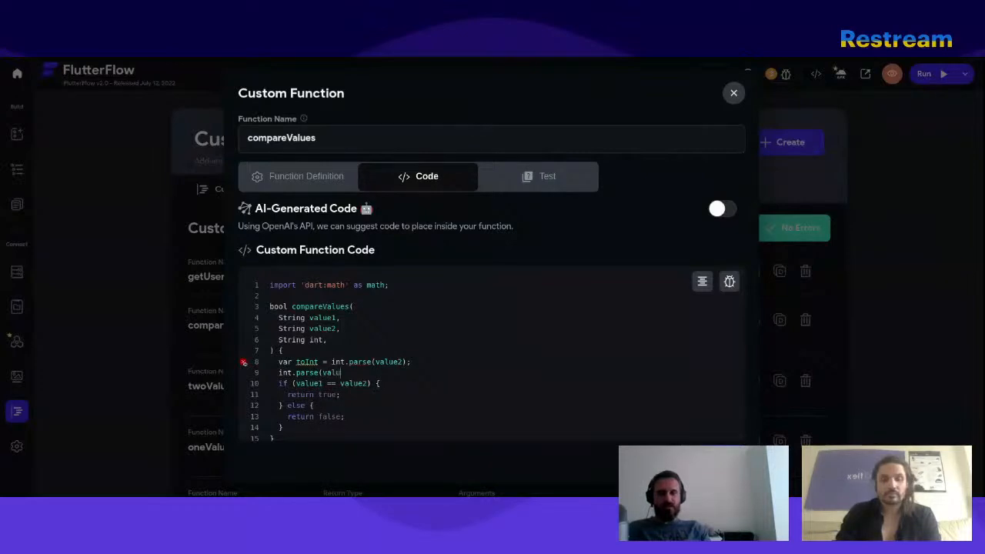
type("e2);")
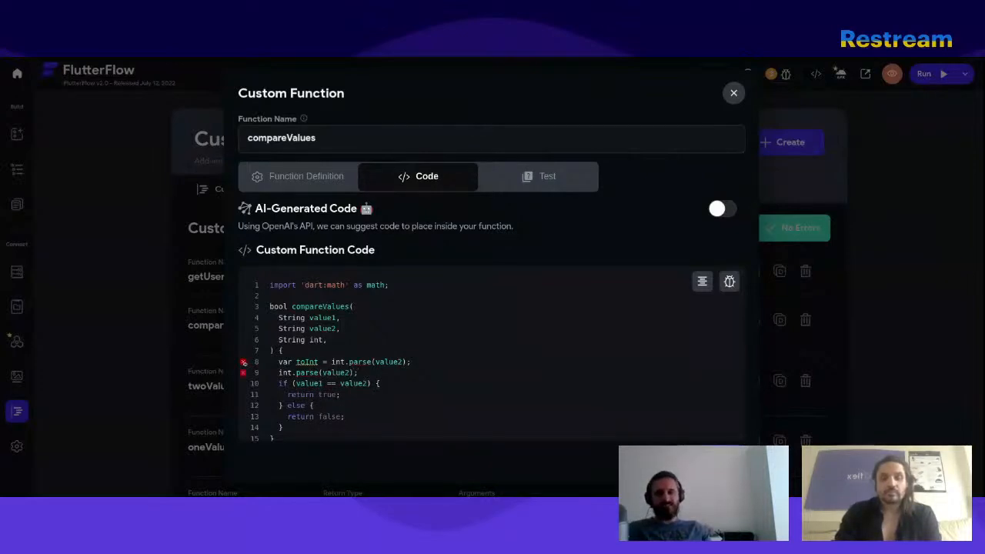
Assign the second int.parse(value2) result to a variable by adding var inInt2 = in front of the statement
key("Left")
key("Left")
key("Left")
key("Left")
key("Left")
key("Left")
key("Left")
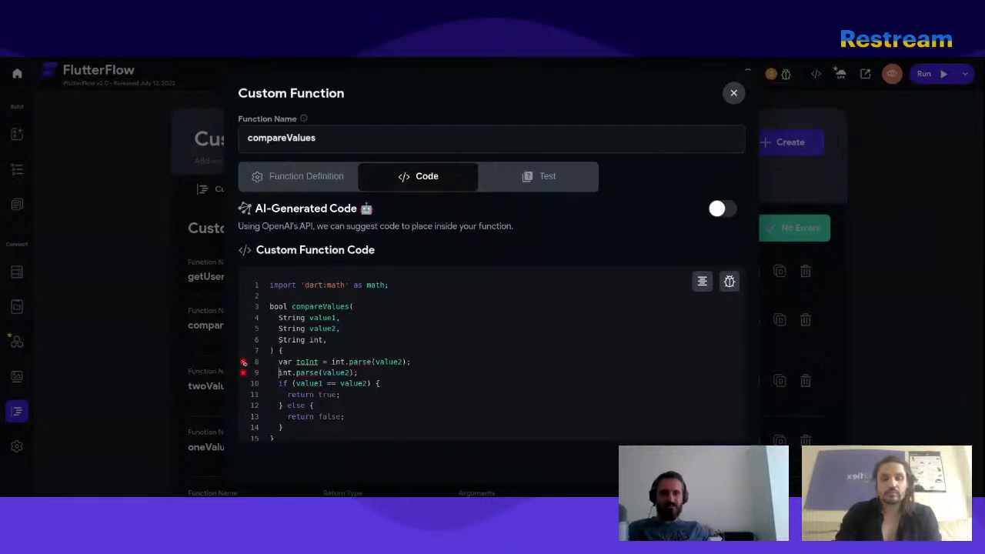
type("var ")
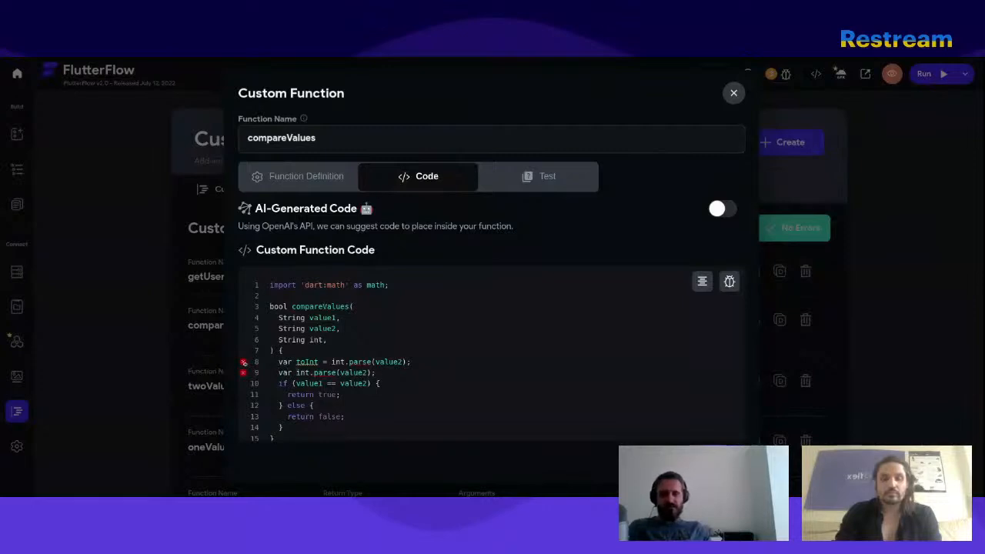
type("inInt =")
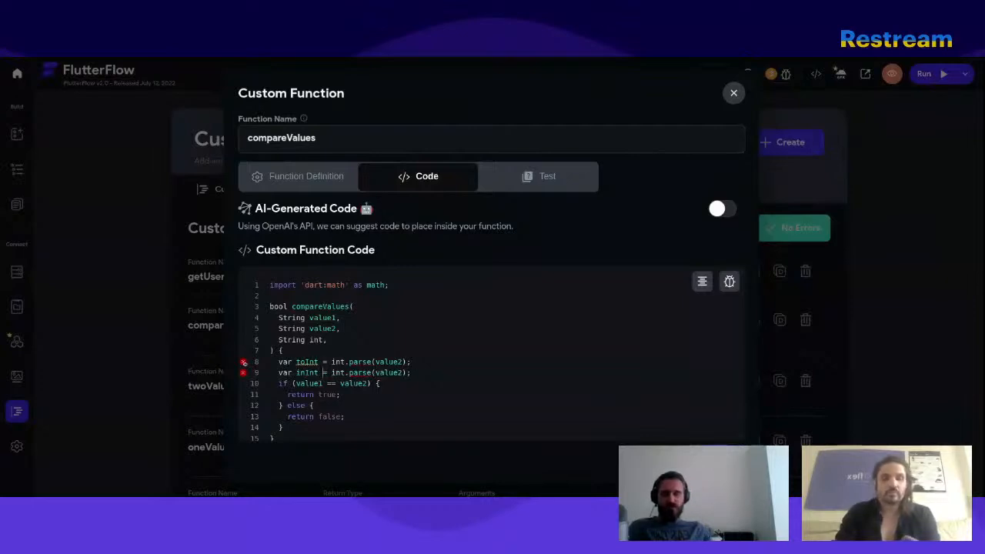
type(" 2")
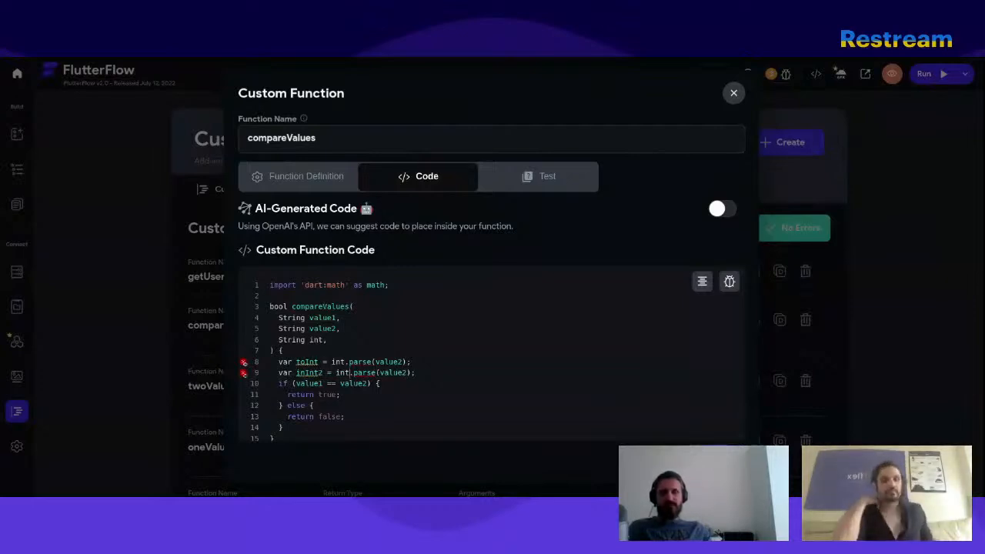
key("BackSpace")
type(".")
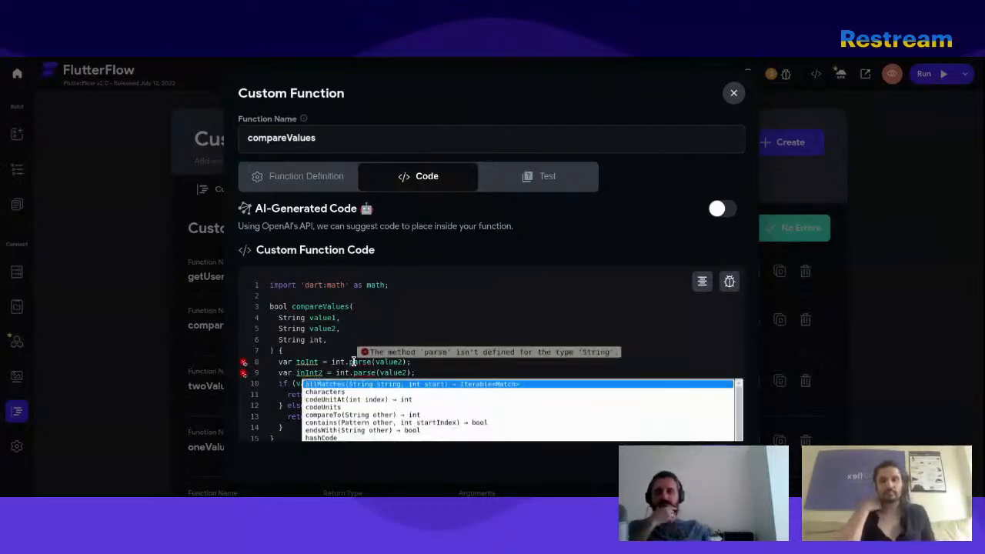
Delete the third argument, int, from the function definition and return to the function code
double_click(318, 341)
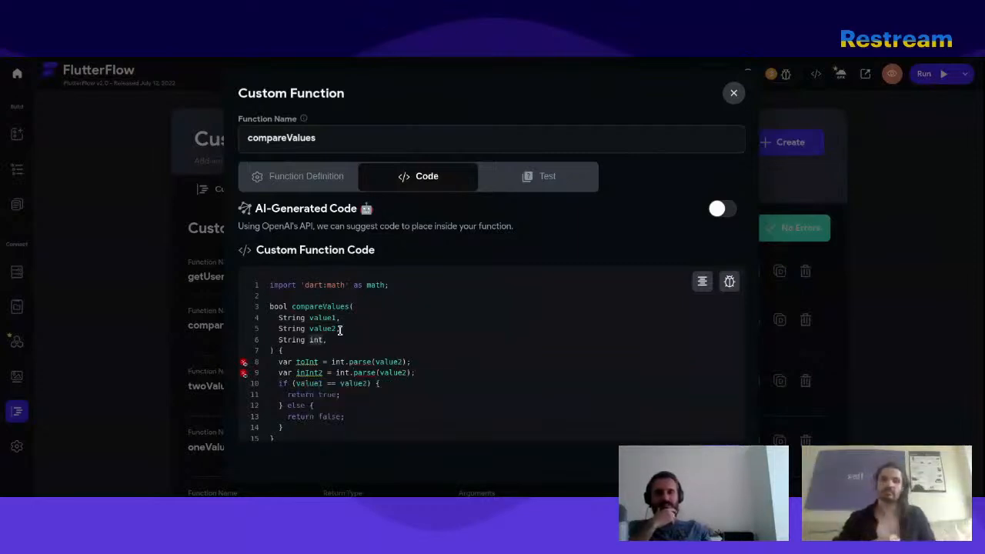
left_click(330, 187)
scroll(662, 377, "down", 2)
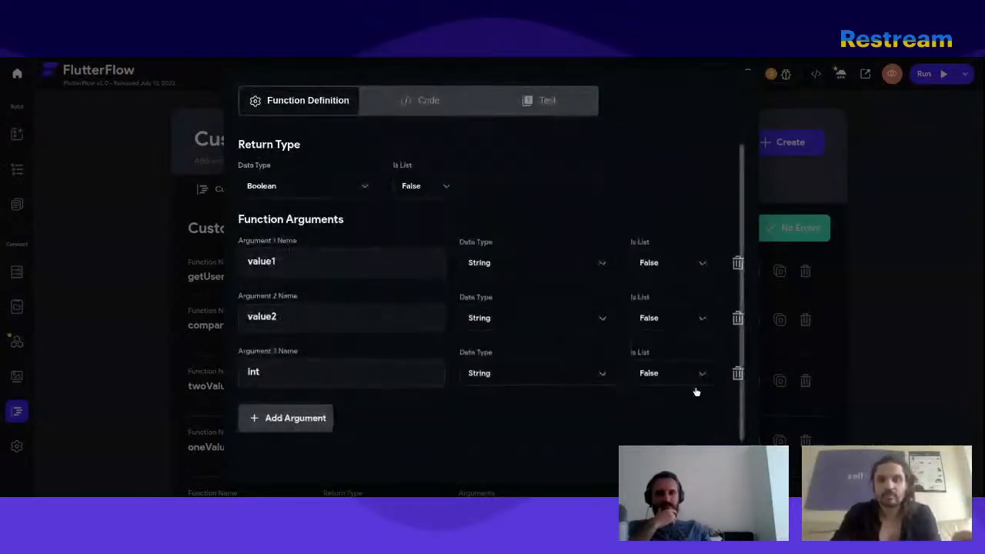
left_click(736, 374)
left_click(551, 299)
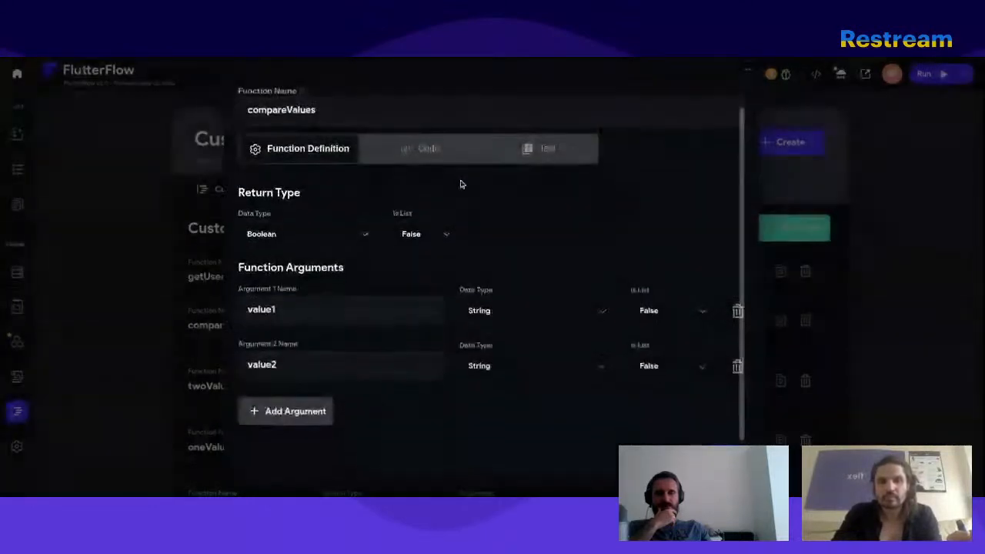
left_click(444, 161)
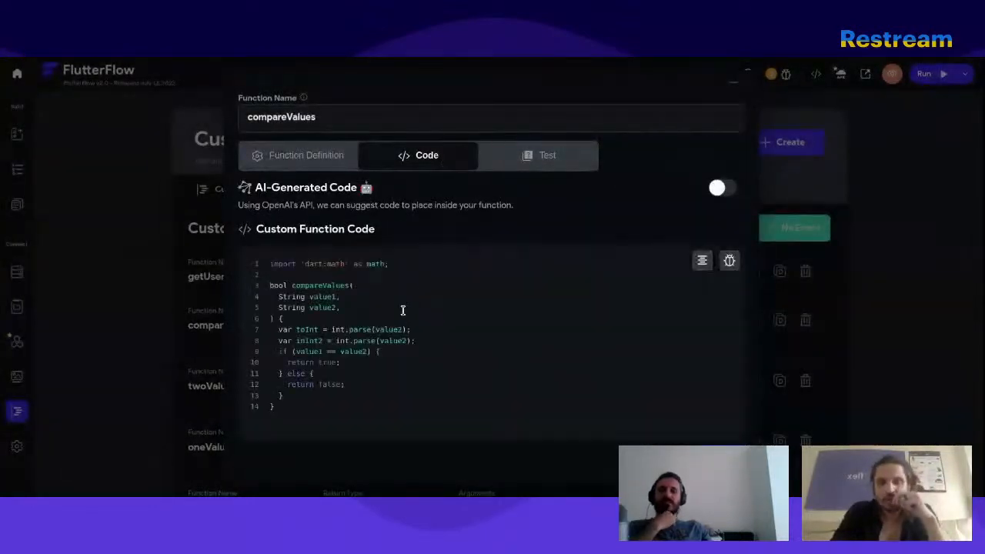
Examine the int.parse call in the toInt assignment and review the function's arguments
left_click(354, 331)
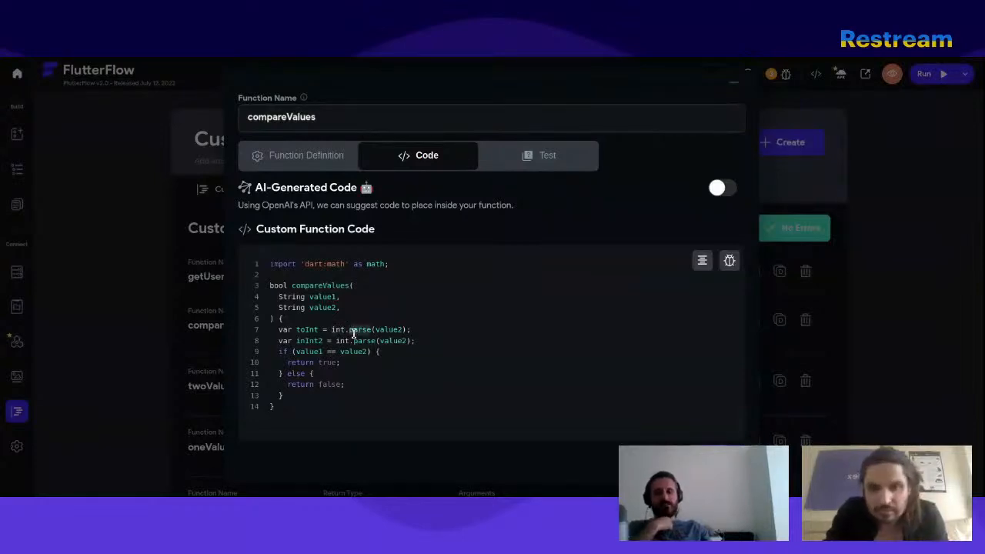
left_click(341, 330)
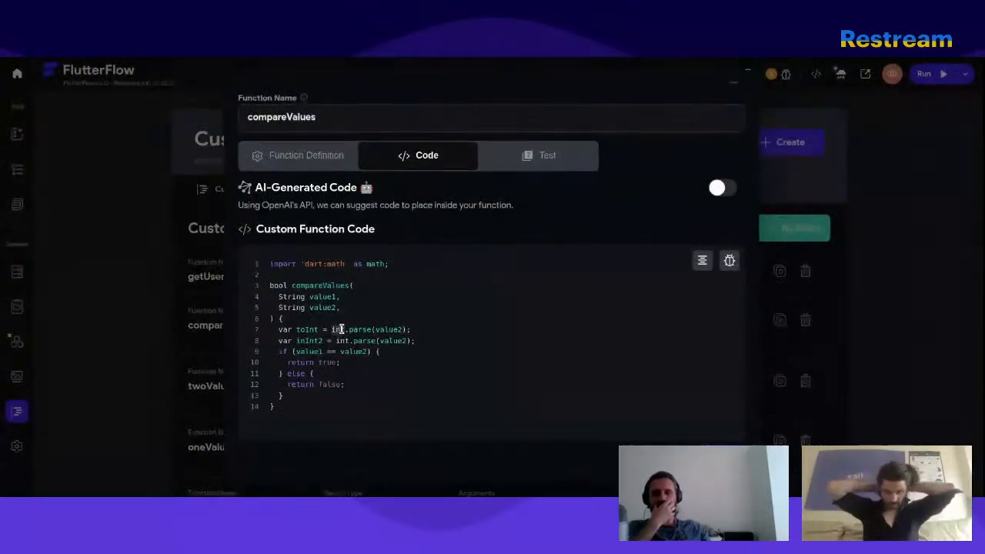
left_click(315, 165)
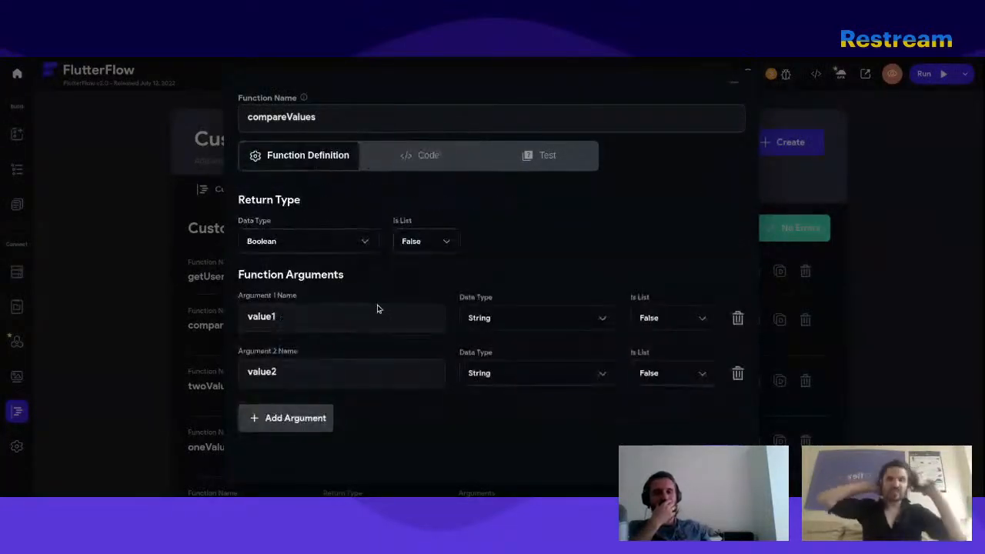
left_click(408, 158)
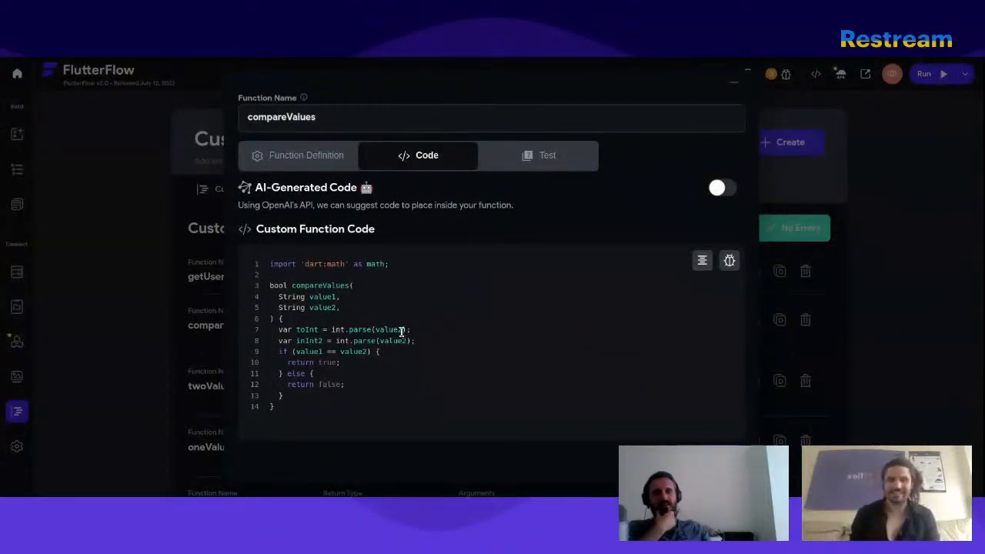
Delete the toInt and inInt2 assignment lines, leaving no blank line above the if condition
left_click_drag(416, 340, 276, 334)
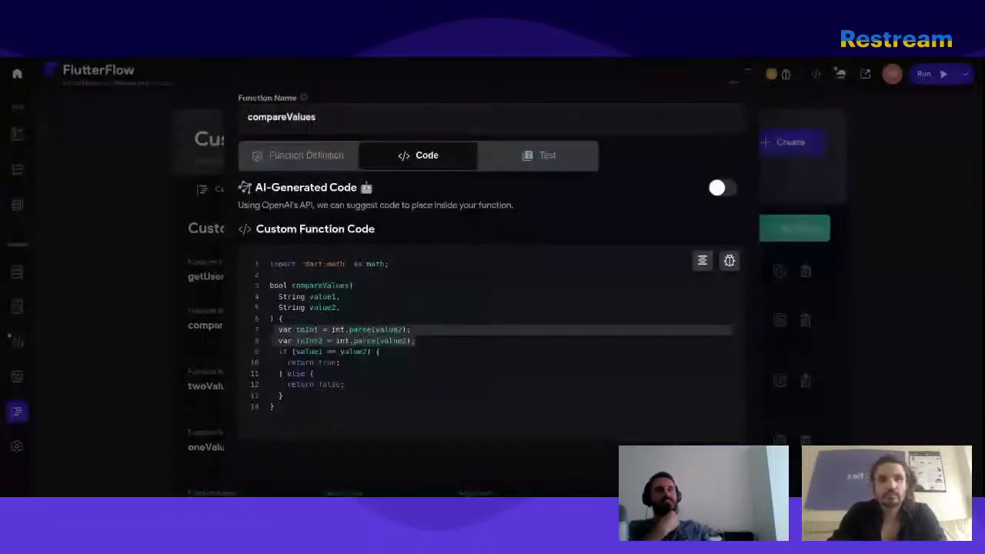
left_click_drag(420, 342, 277, 334)
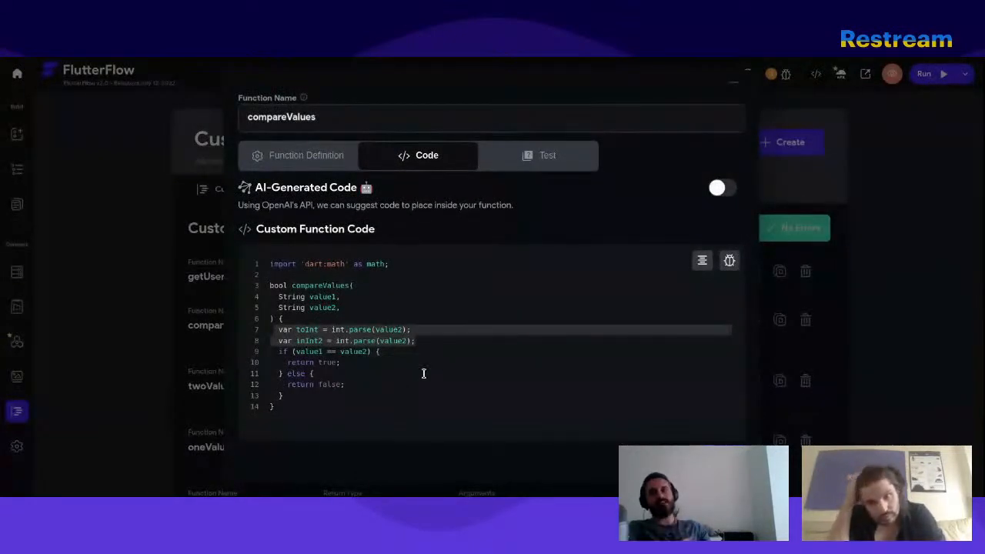
key("BackSpace")
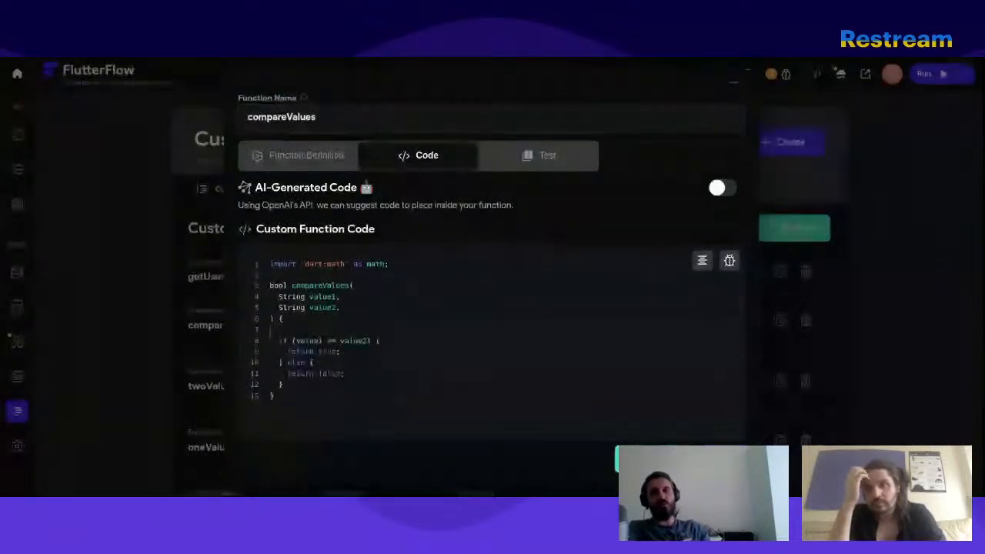
key("BackSpace")
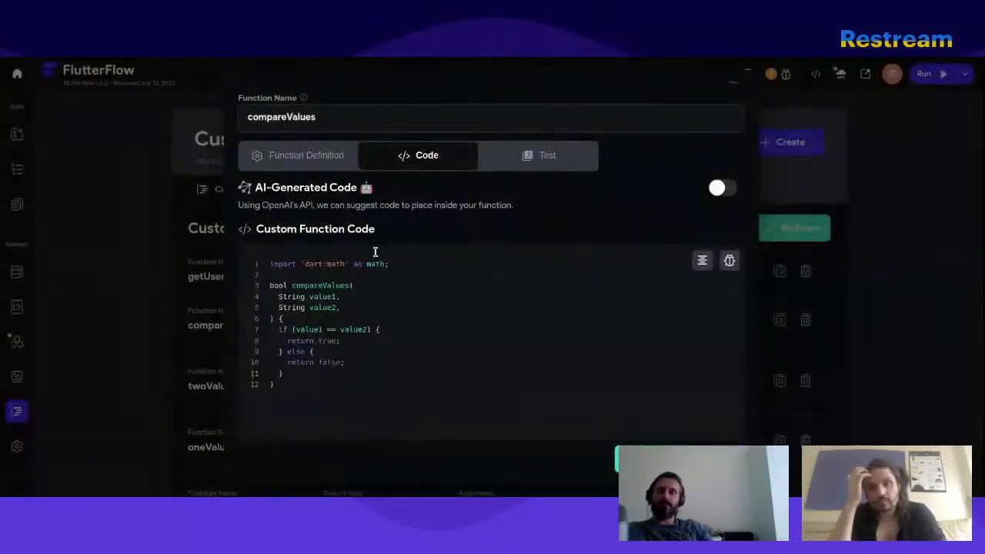
Review the compareValues return type and the value1 and value2 arguments against the function code
left_click(311, 157)
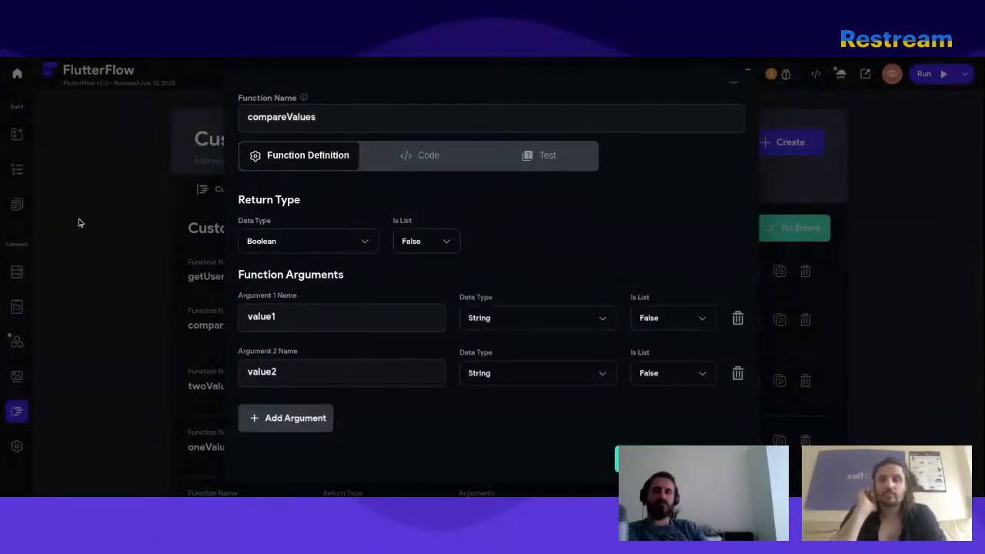
left_click(324, 322)
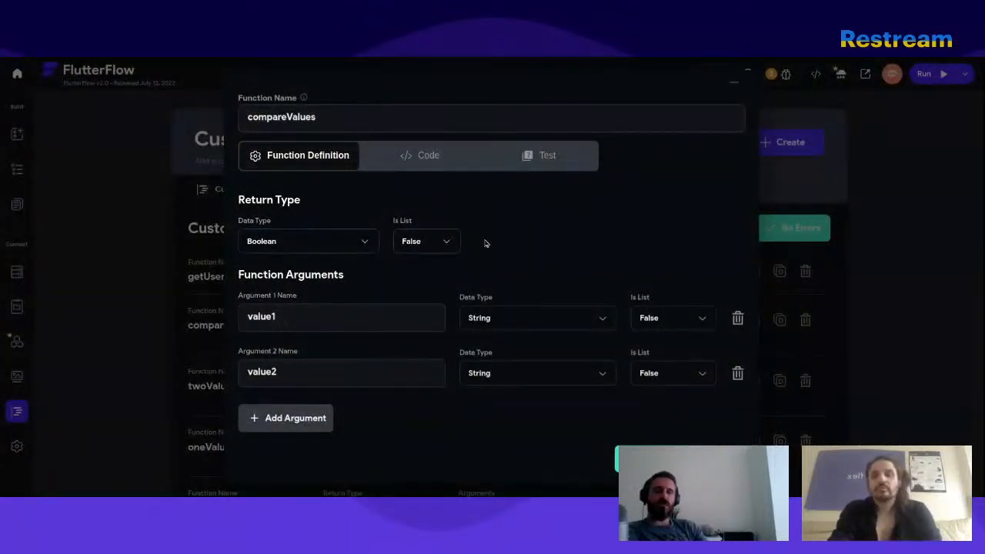
left_click(440, 165)
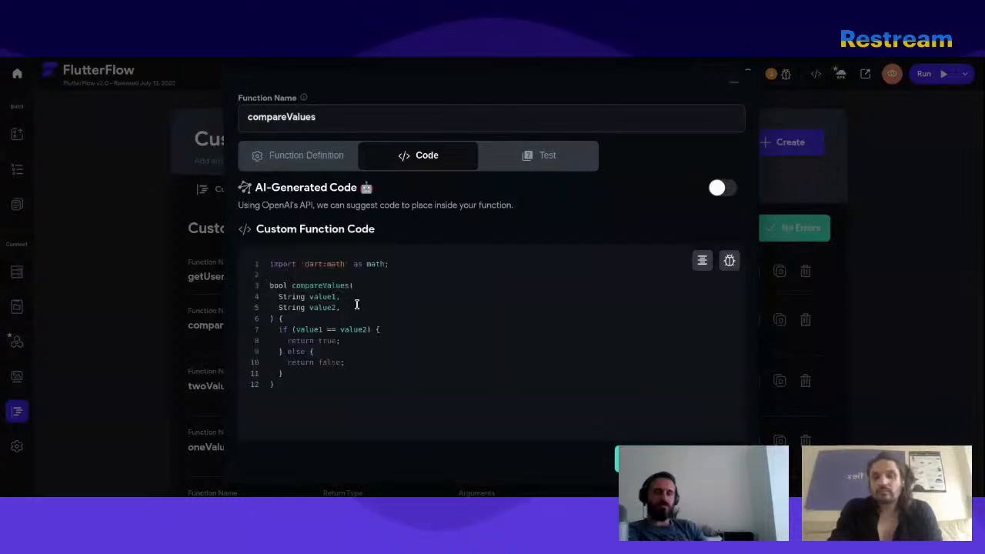
left_click(321, 160)
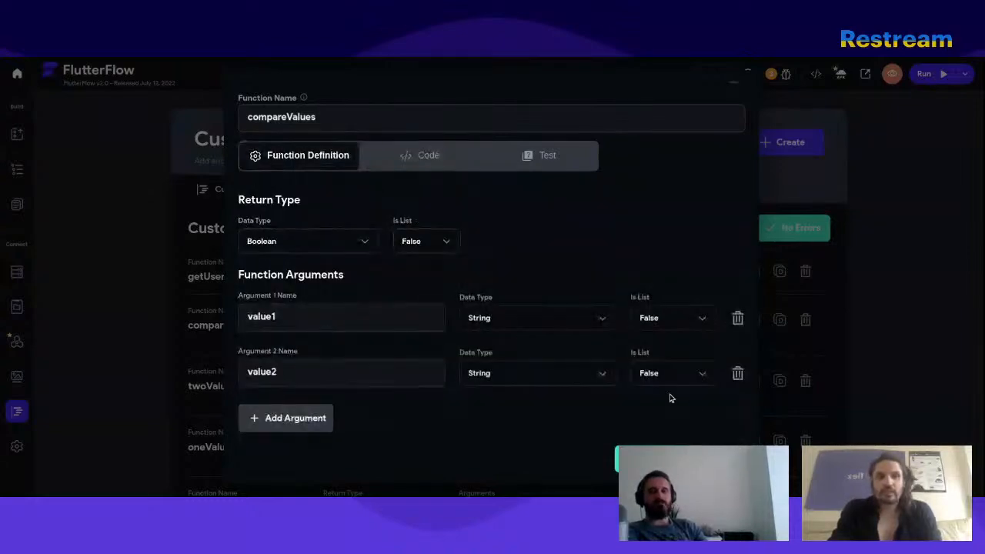
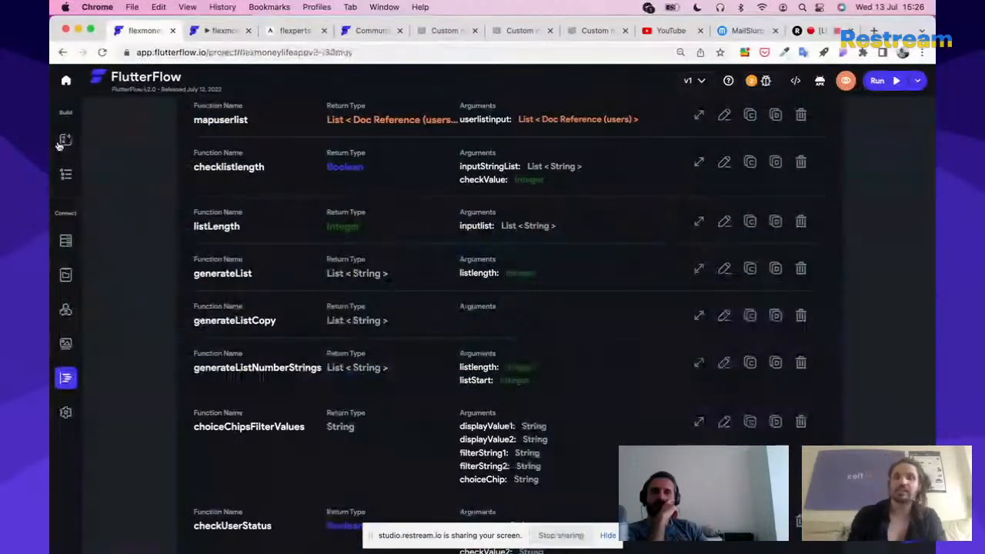
Open the widget library and search it for goal, then for buy, and clear the search
left_click(61, 143)
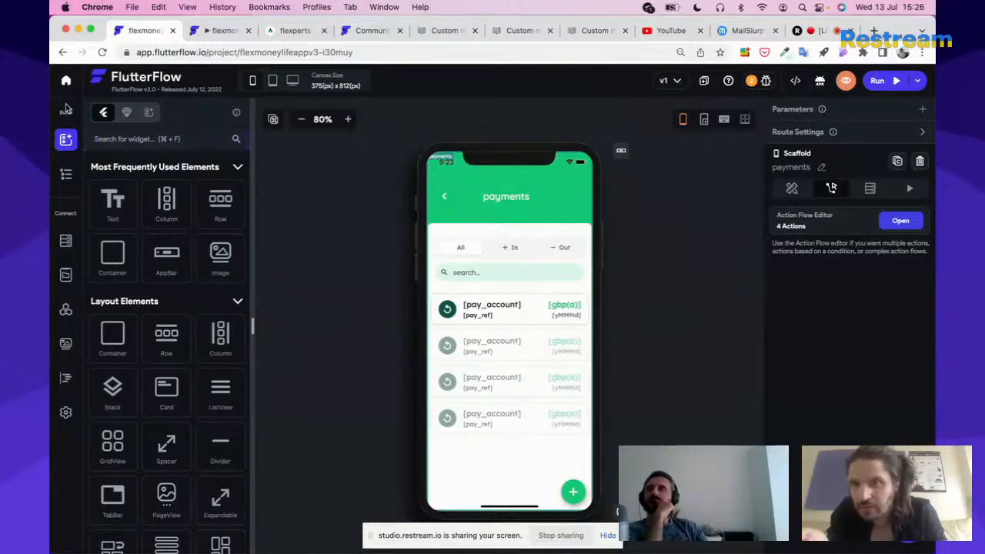
left_click(141, 136)
type("grod")
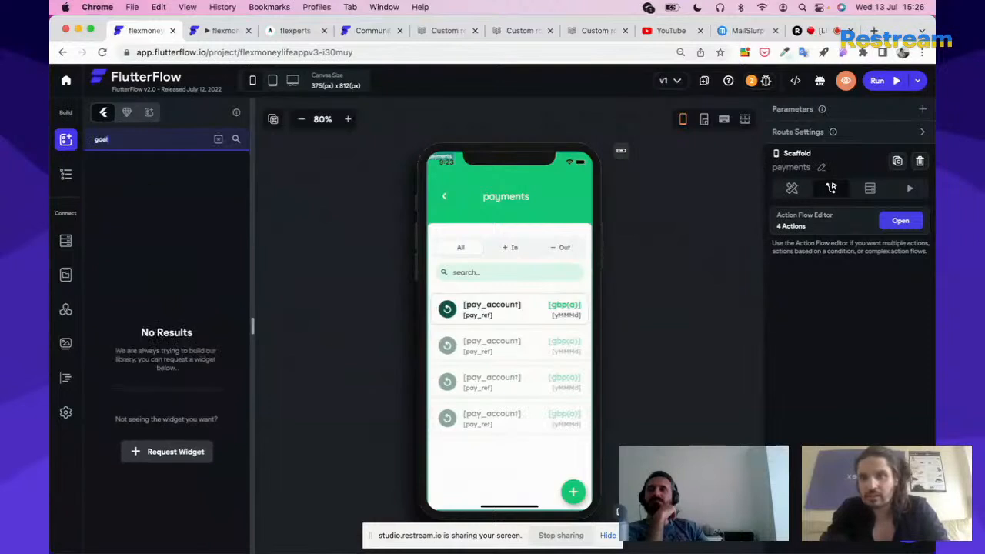
key("BackSpace")
key("BackSpace")
key("BackSpace")
key("BackSpace")
type("buy")
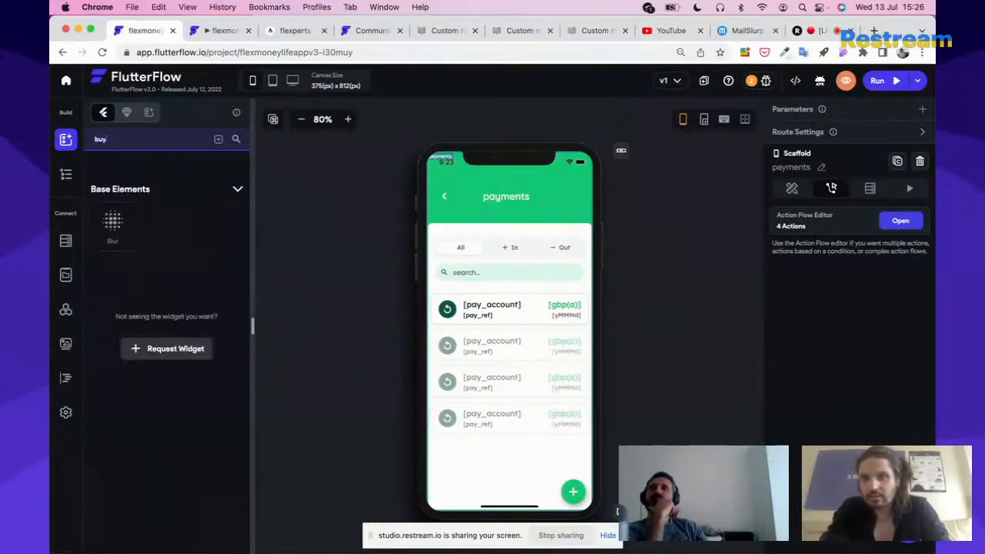
key("BackSpace")
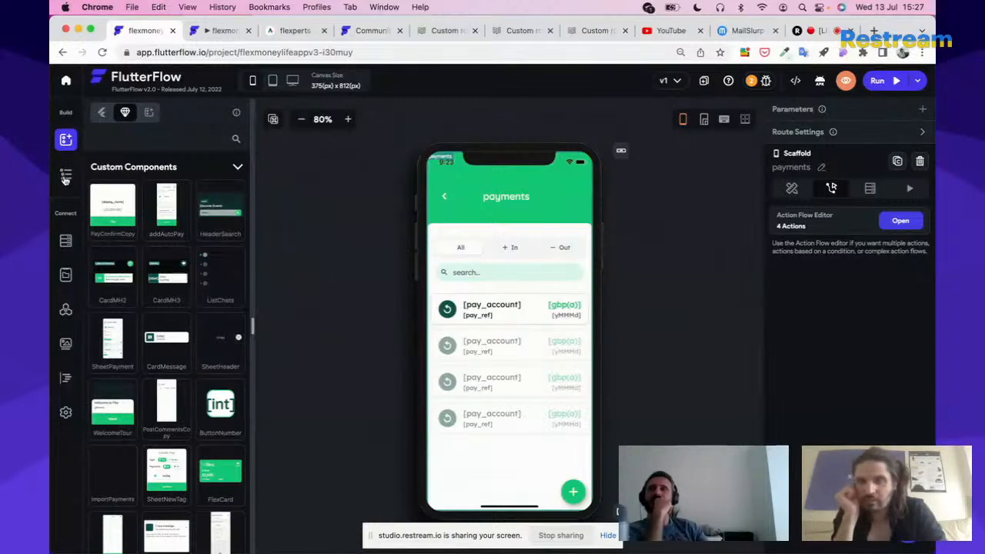
Search the project's pages for hub and open the hubs page
left_click(65, 177)
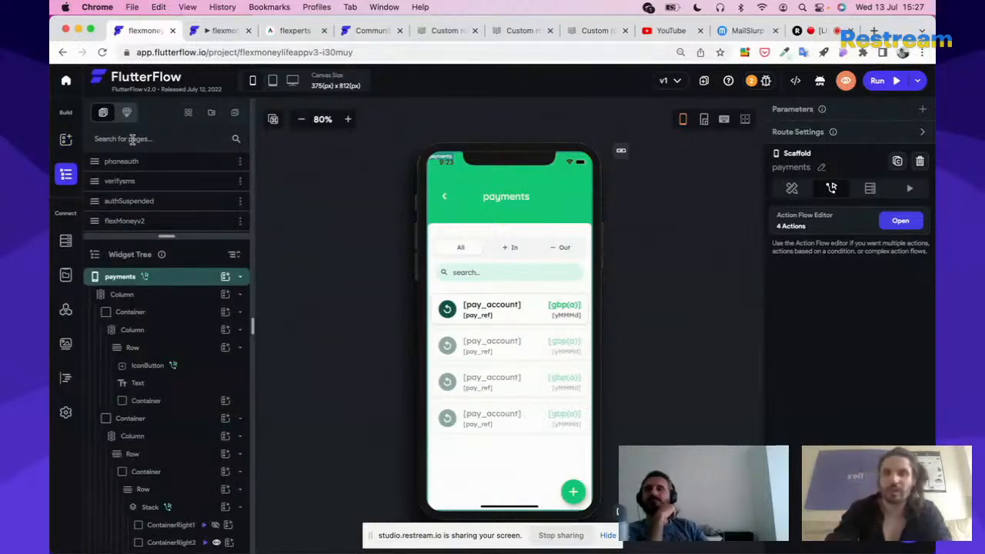
left_click(132, 139)
type("hub")
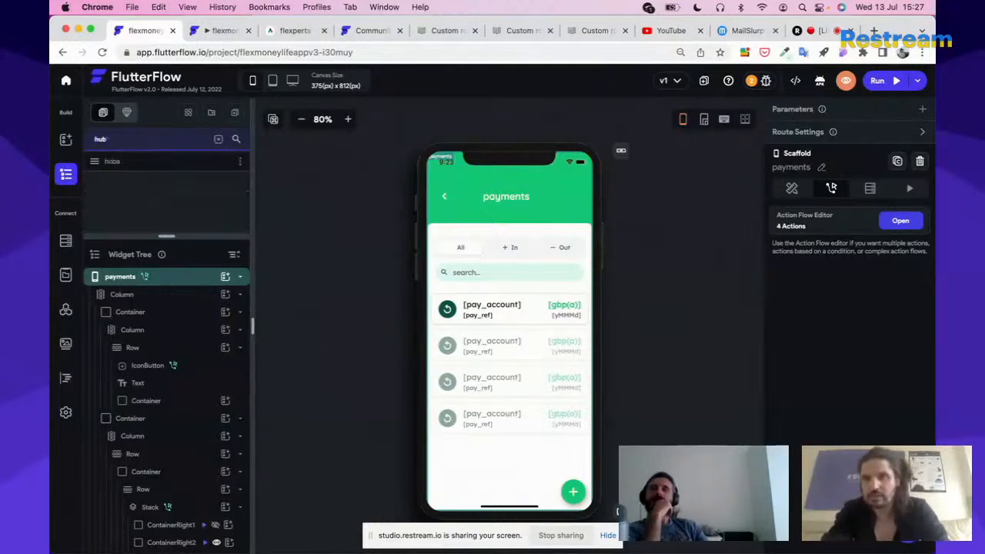
left_click(132, 162)
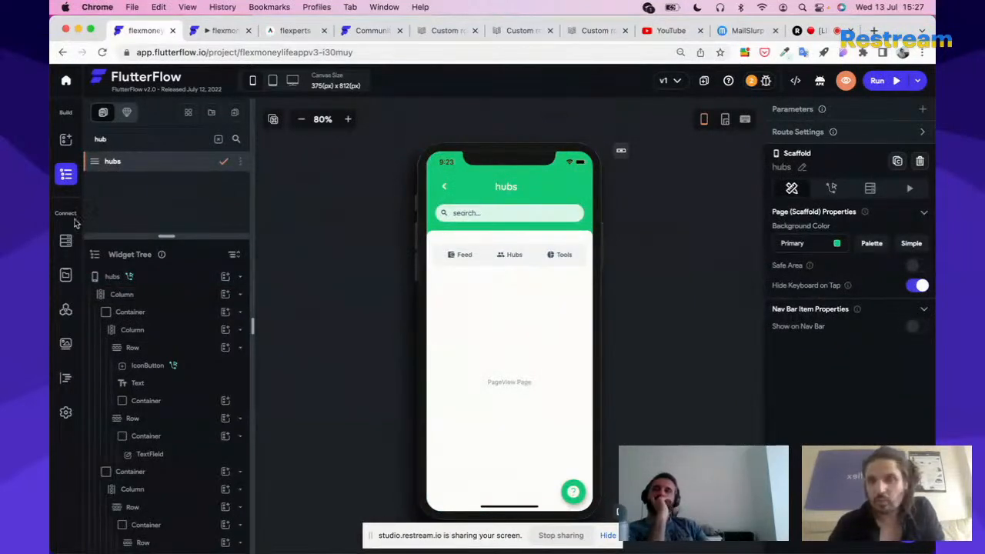
Select the Hubs tab row on the canvas and display the second page of the PageView
left_click(465, 255)
left_click(495, 257)
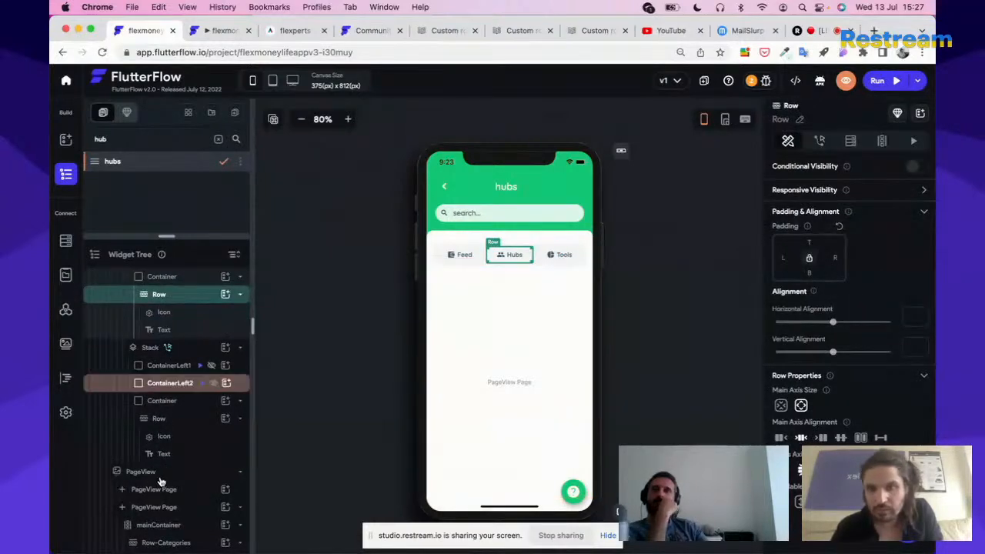
left_click(153, 511)
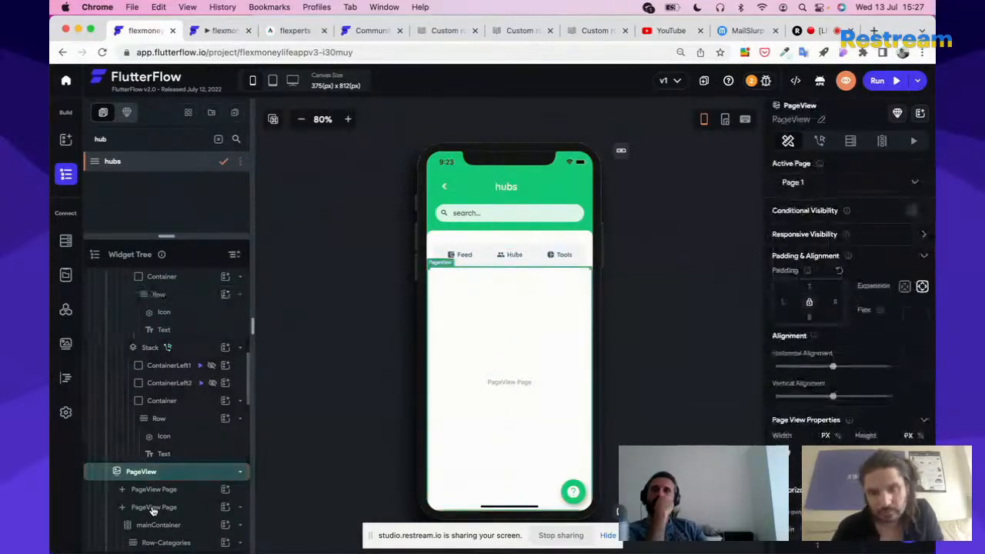
left_click(153, 509)
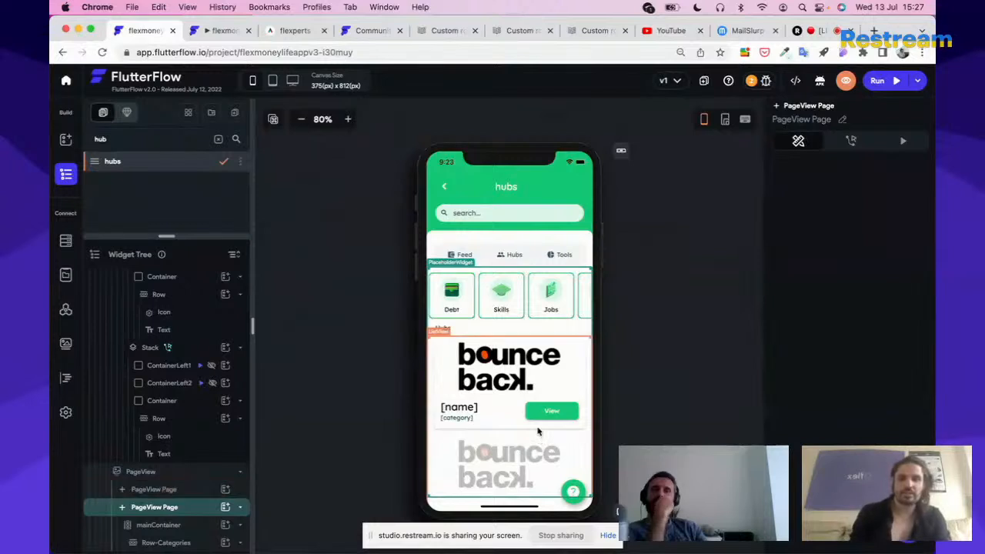
Look through the list of hub cards on the canvas and hide the screen-sharing notice
scroll(538, 432, "down", 2)
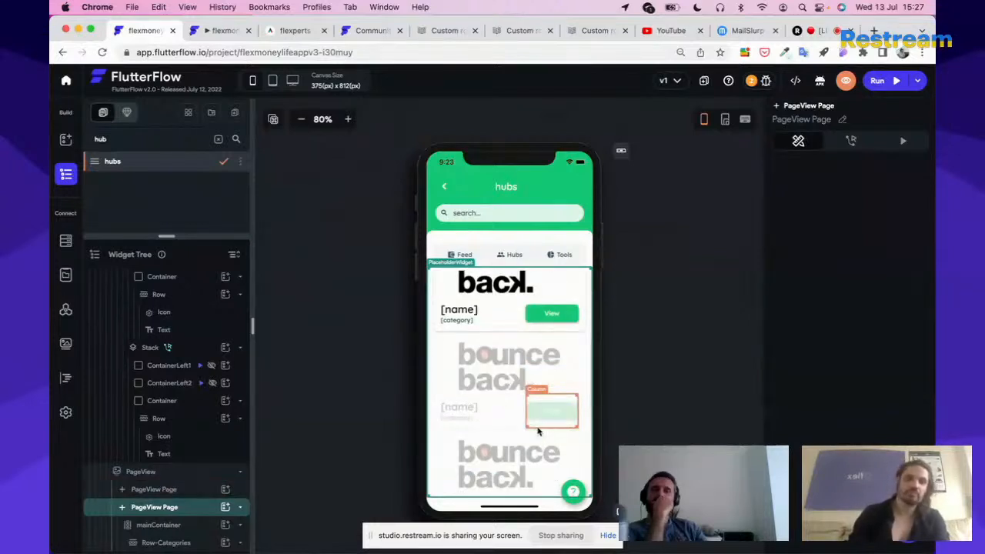
scroll(539, 433, "down", 1)
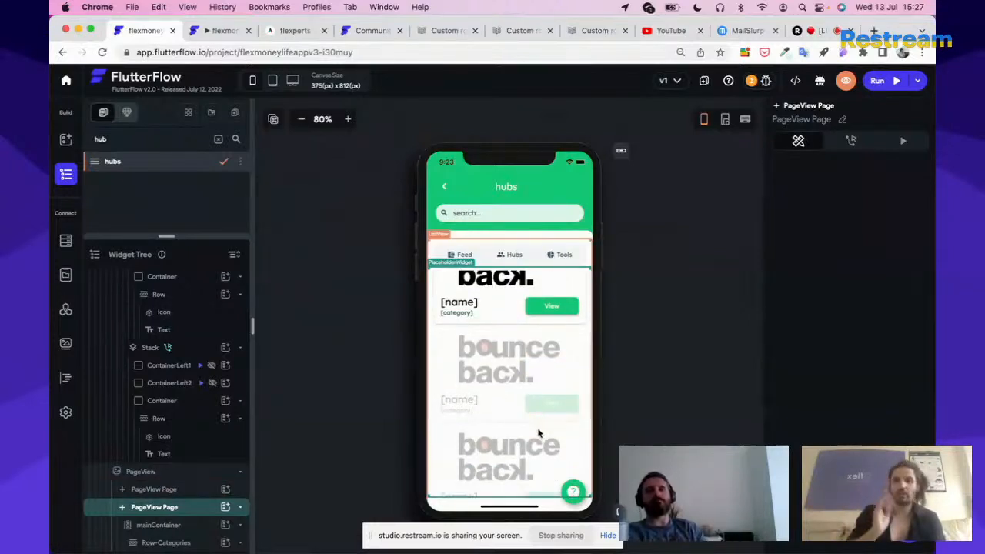
scroll(539, 433, "down", 1)
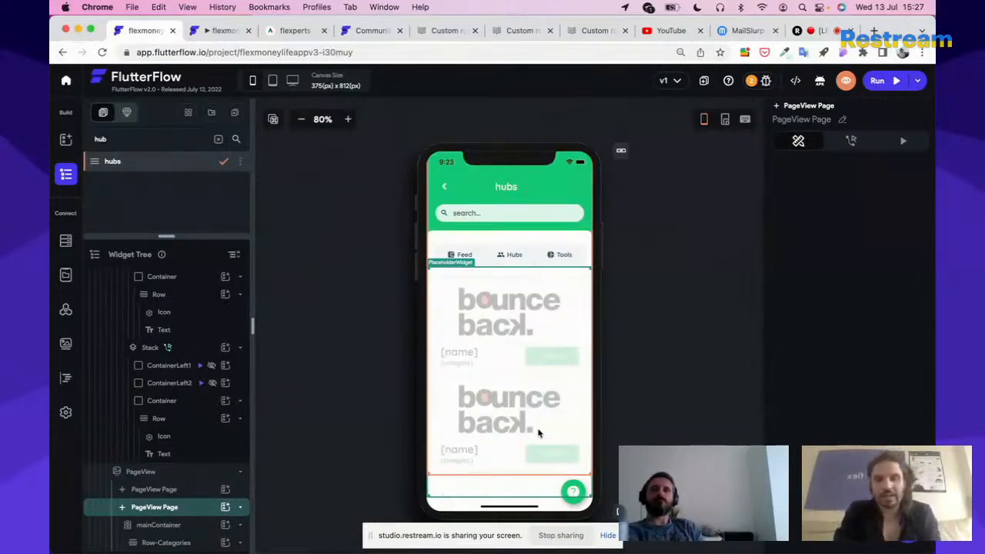
left_click(608, 535)
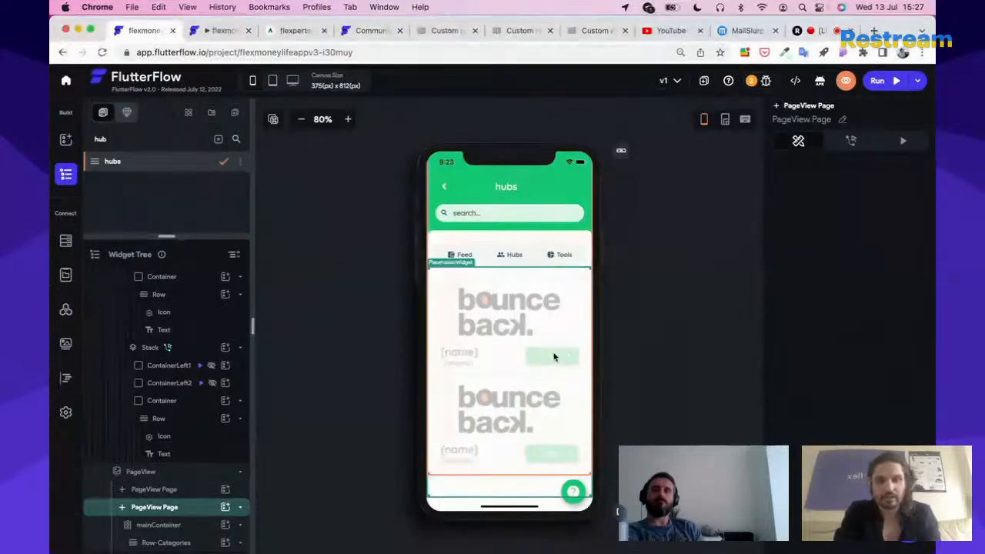
Start choosing the source variable for dynamically generated children of the Row-Categories row on the hubs page
scroll(554, 356, "up", 3)
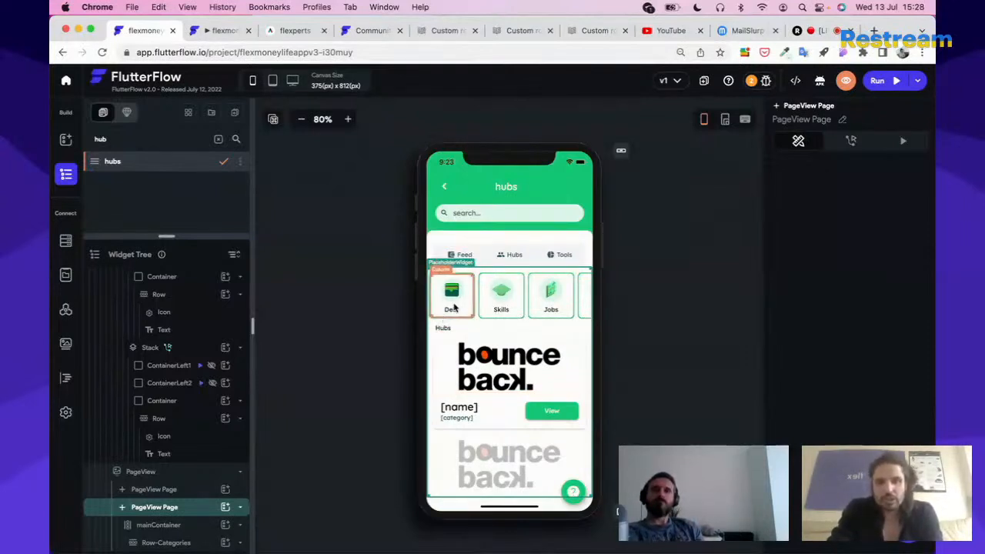
scroll(502, 311, "right", 3)
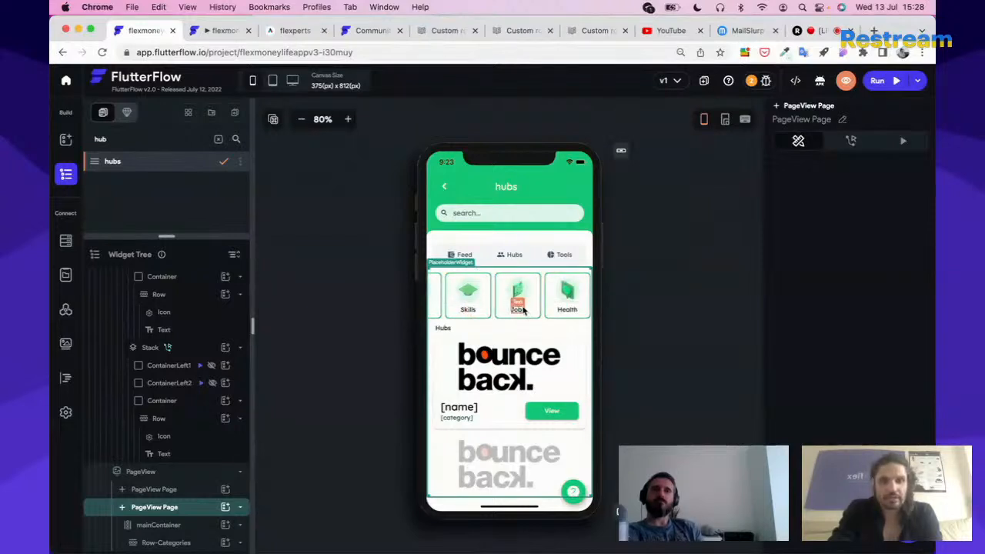
scroll(524, 310, "left", 2)
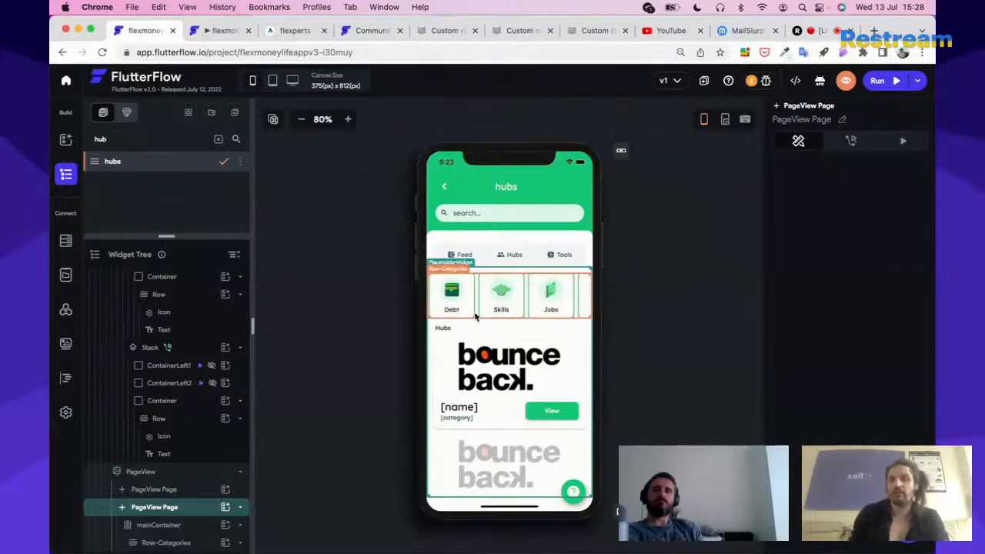
left_click(475, 315)
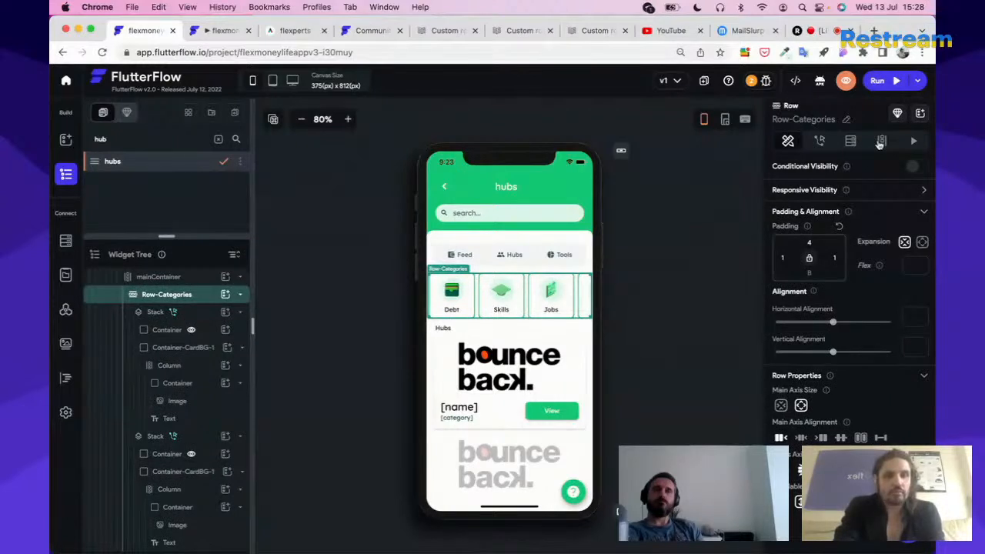
left_click(882, 142)
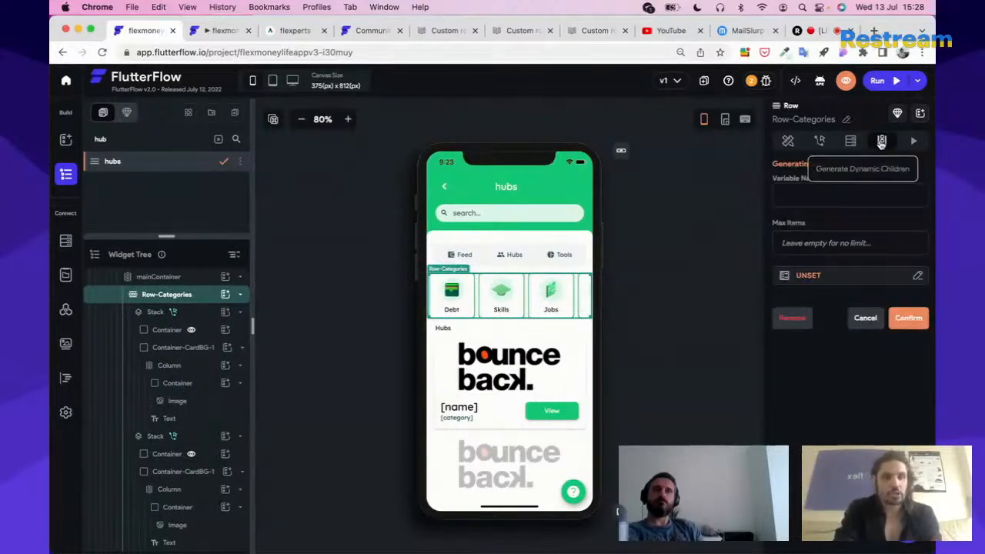
left_click(809, 277)
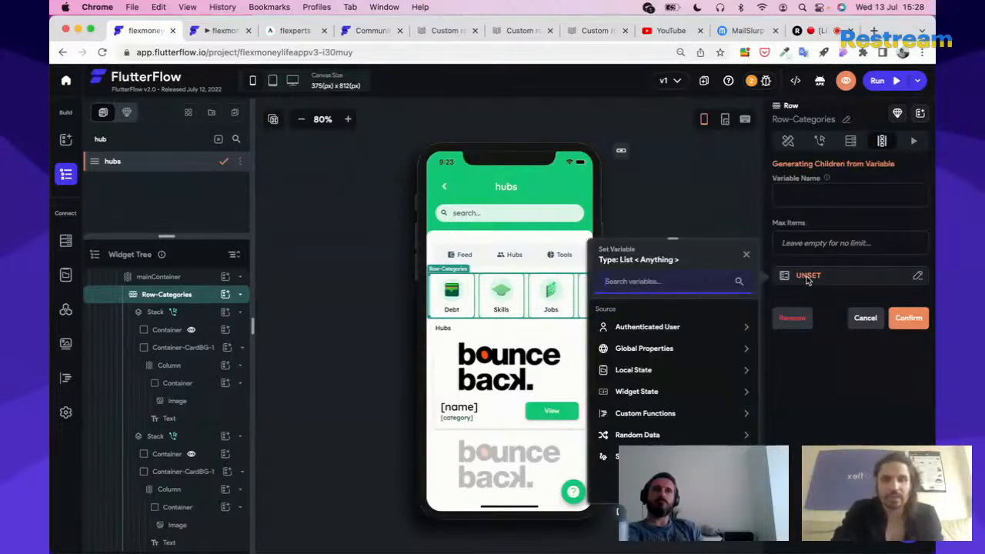
Choose the imageFromList custom function, which returns a JSON list, as the source for the Row-Categories children
left_click(652, 414)
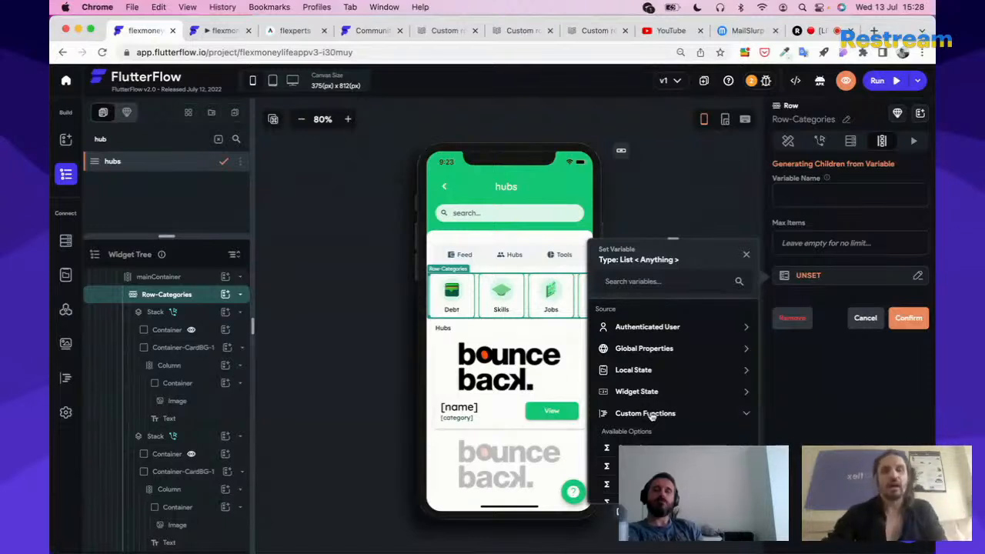
scroll(651, 416, "down", 10)
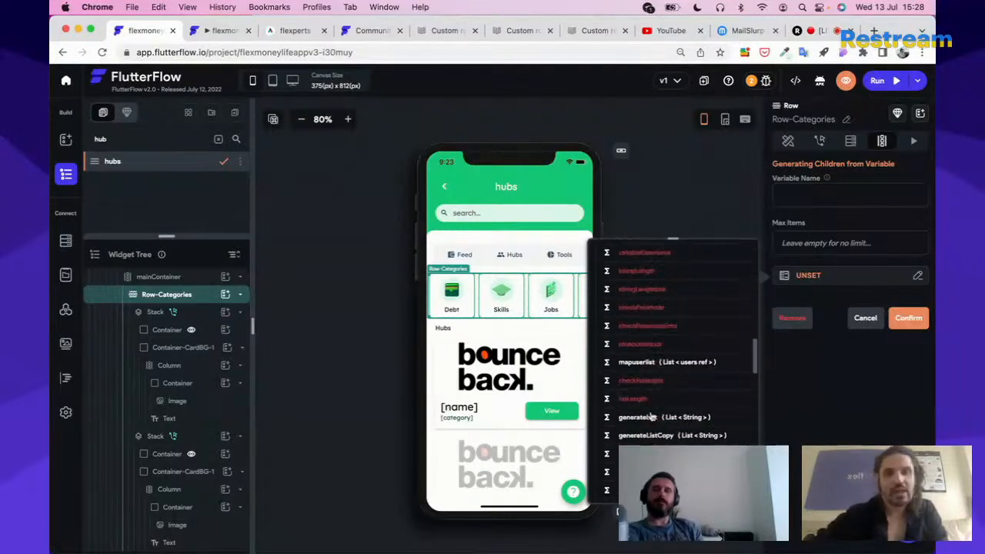
scroll(652, 415, "down", 5)
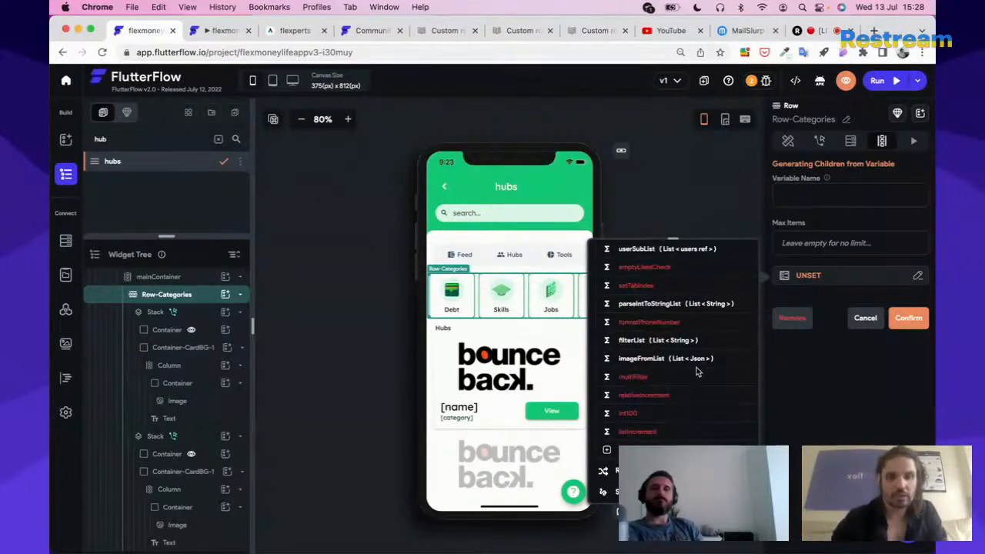
scroll(697, 373, "up", 2)
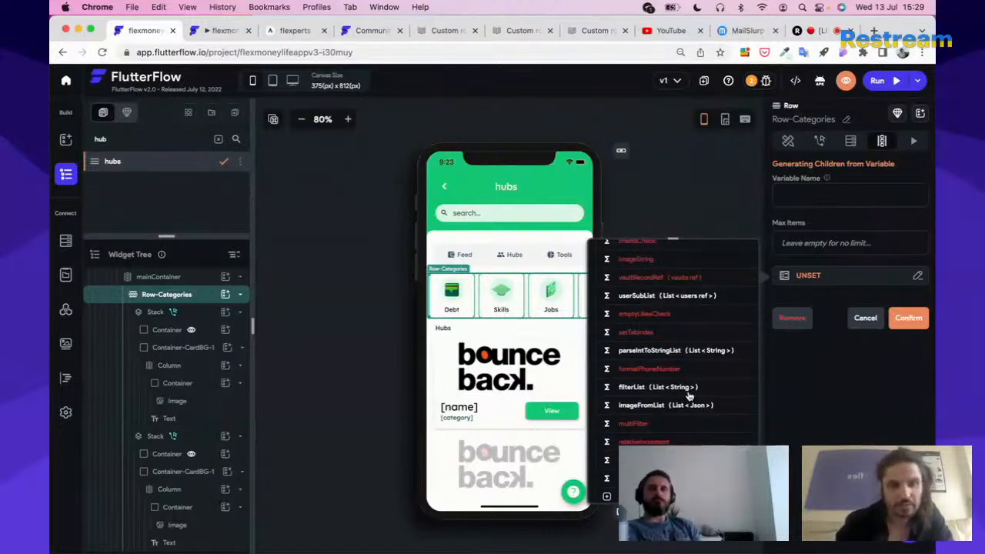
left_click(683, 405)
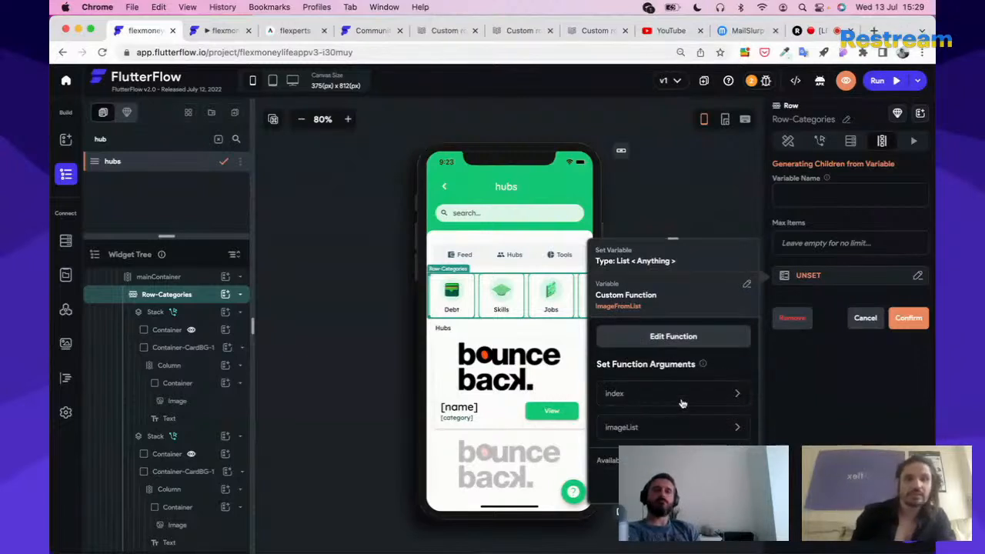
Open the imageFromList function for editing and review its return type, arguments and custom code
left_click(674, 337)
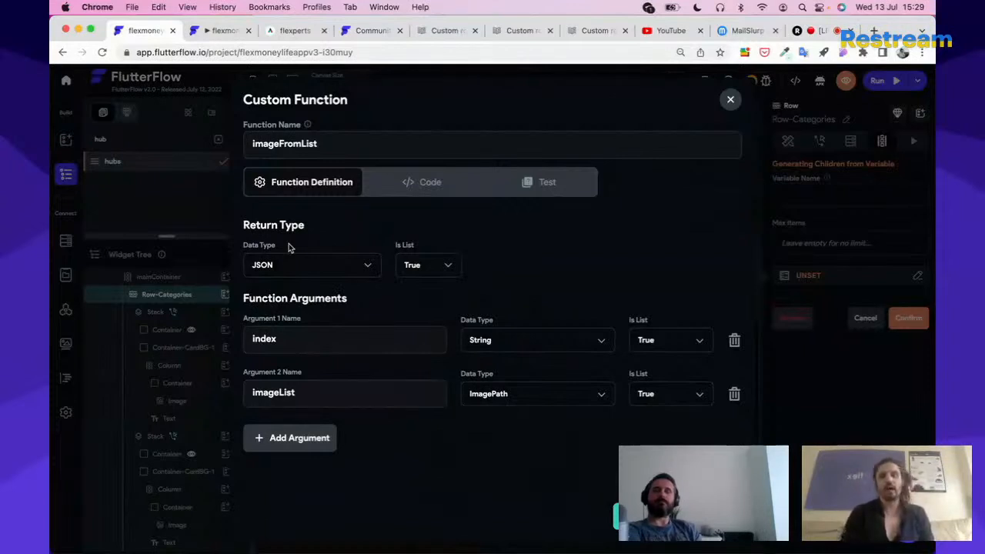
left_click(396, 197)
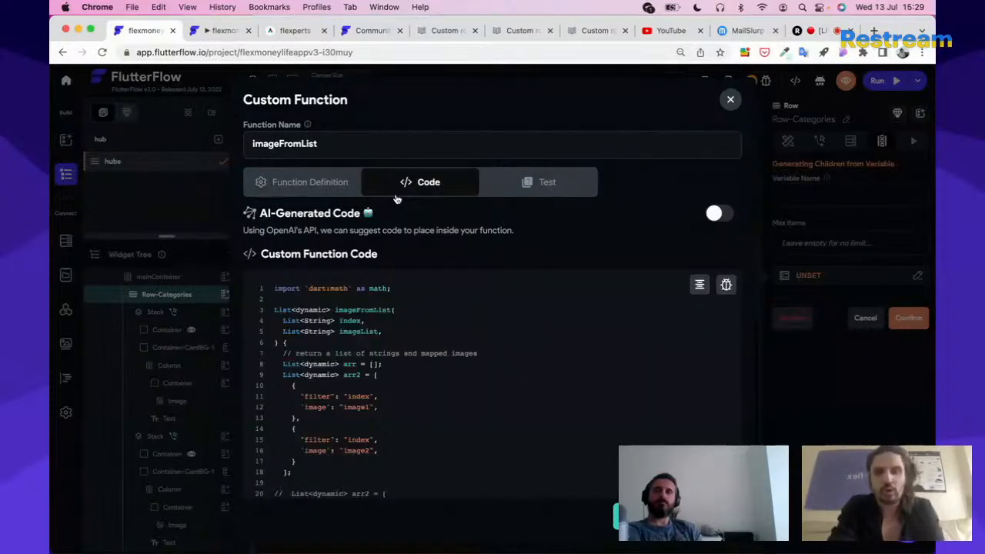
scroll(363, 359, "down", 3)
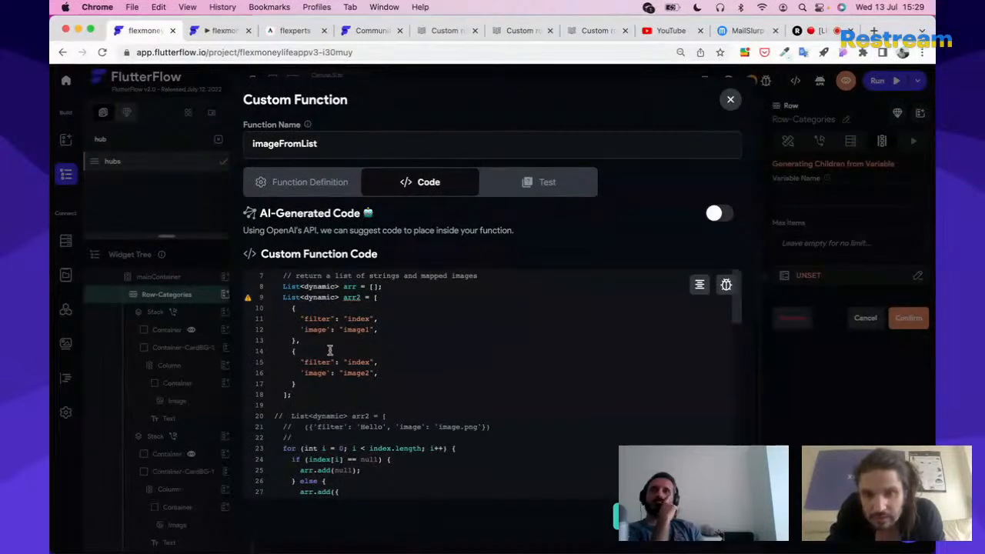
scroll(352, 399, "down", 2)
scroll(352, 399, "down", 1)
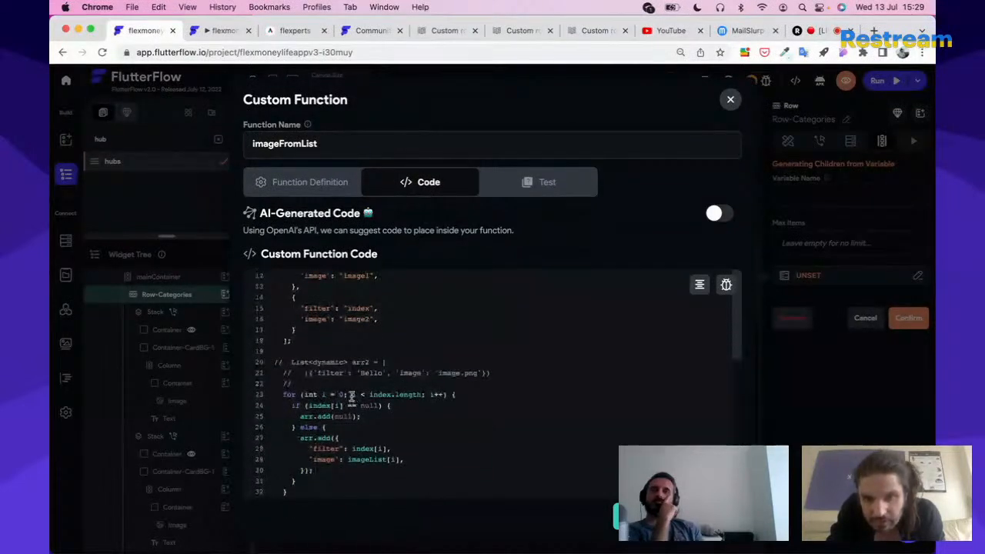
Format the imageFromList function's code and check the for loop that maps filters to images
left_click_drag(422, 456, 280, 397)
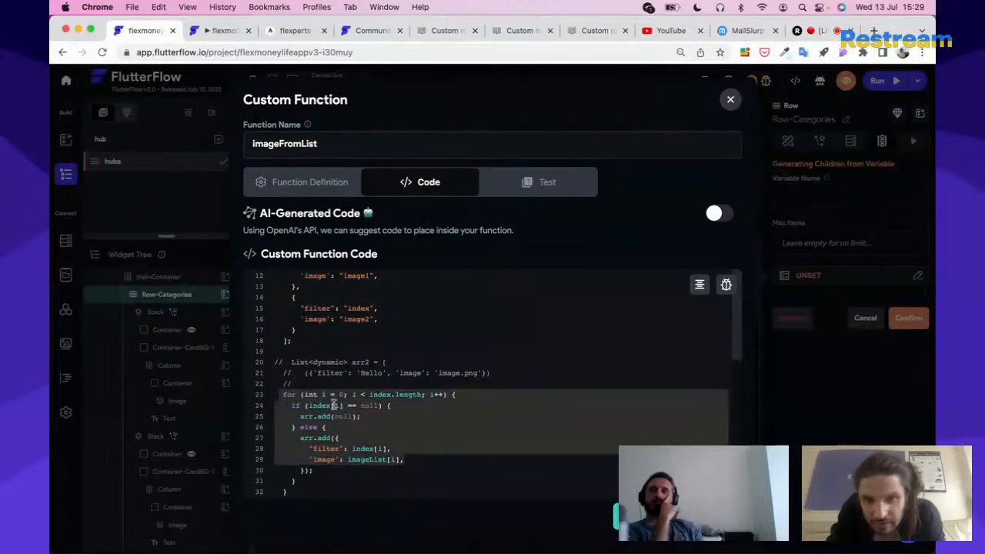
left_click(699, 285)
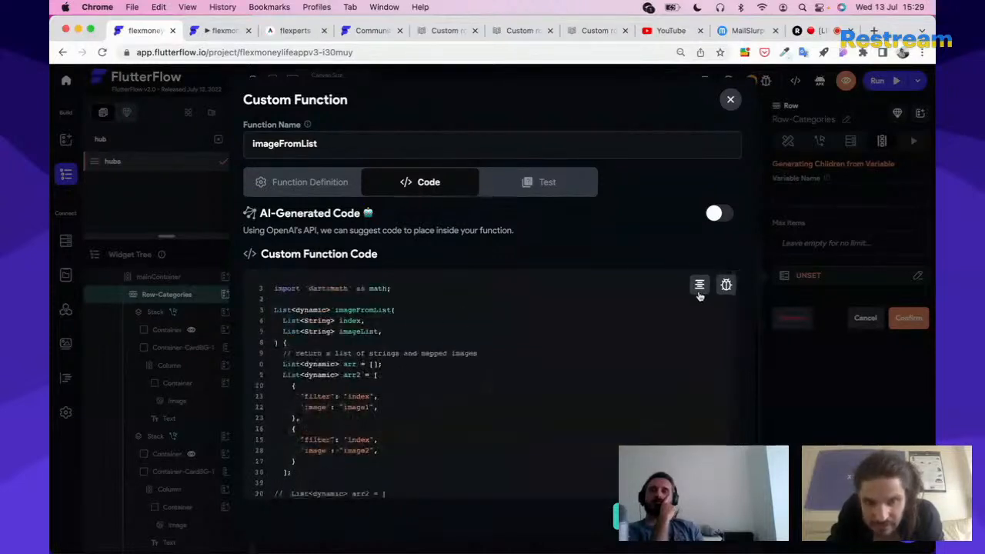
scroll(356, 442, "down", 5)
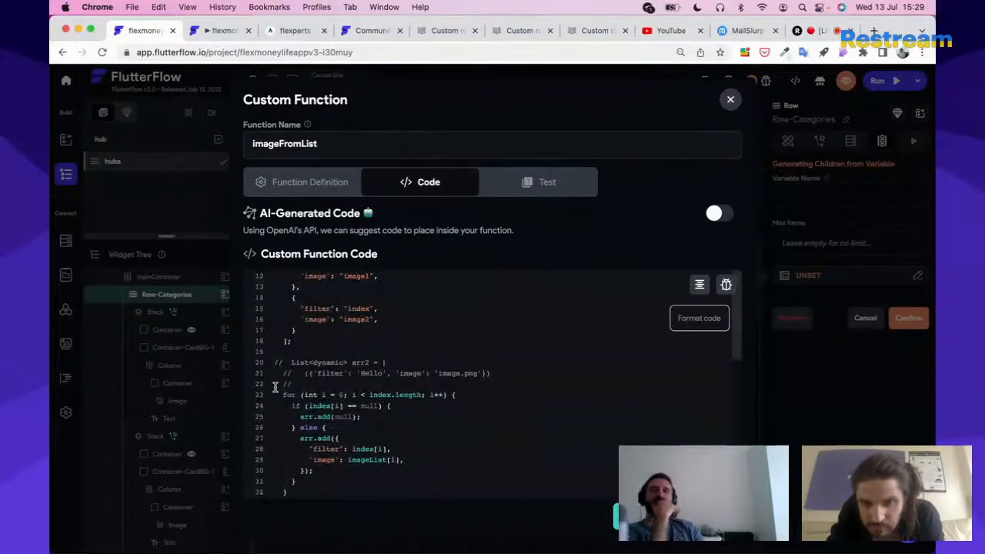
scroll(277, 394, "up", 4)
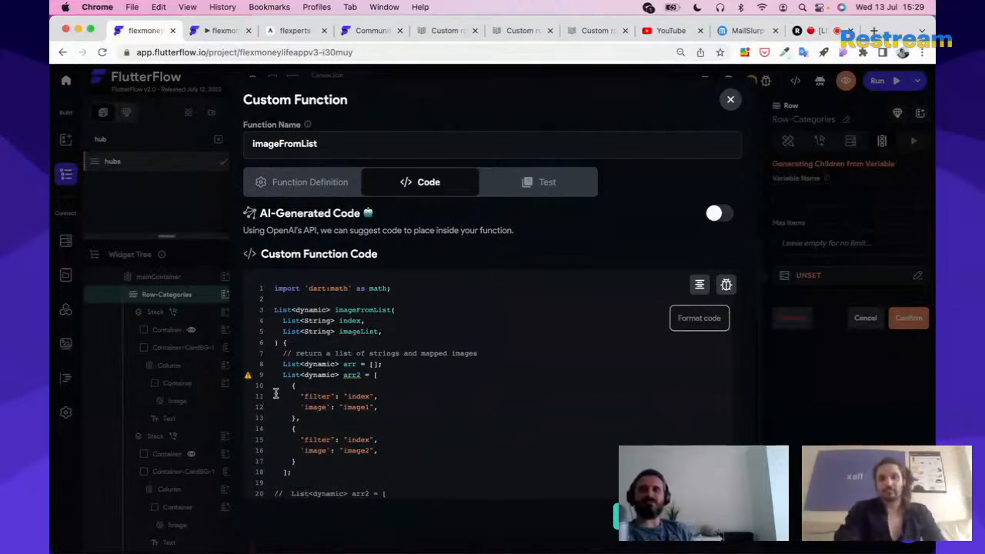
Examine the index and imageList parameters, the arr declaration and the sample filter and image entries in arr2
double_click(359, 332)
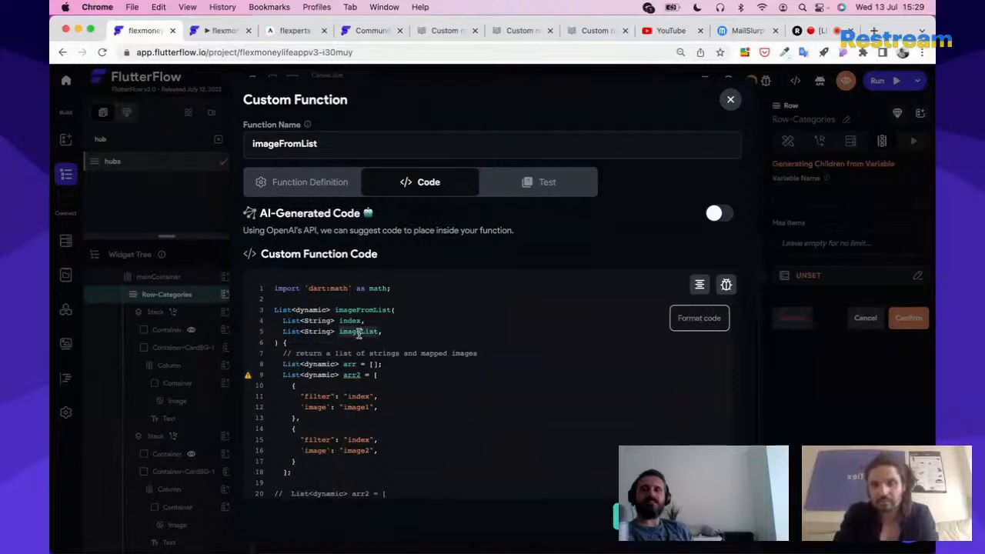
left_click(346, 322)
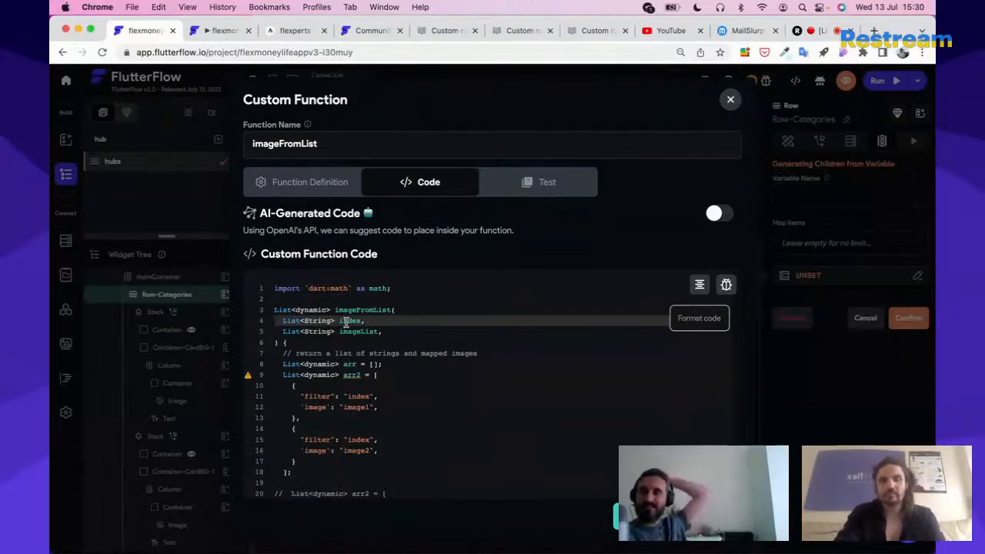
left_click(312, 363)
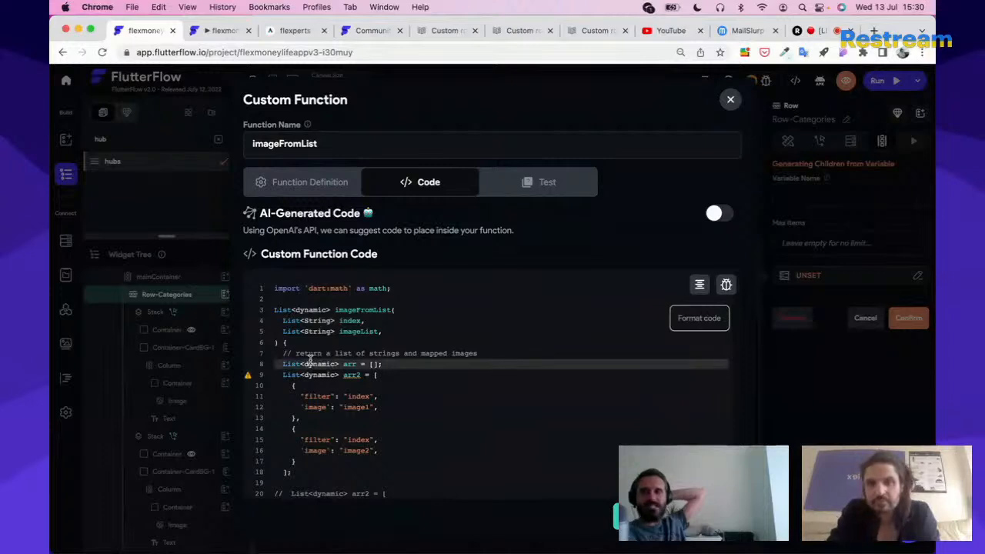
mouse_move(365, 375)
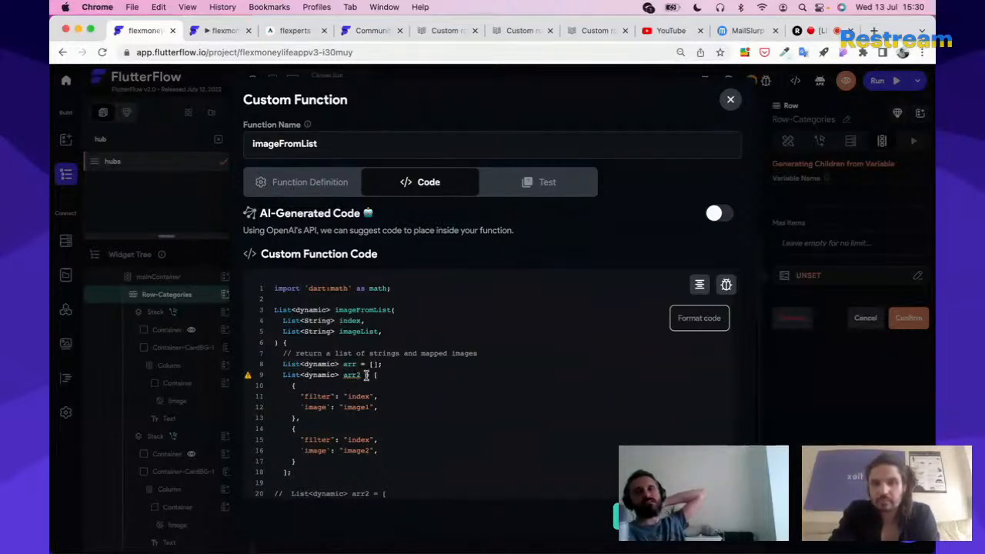
left_click(365, 375)
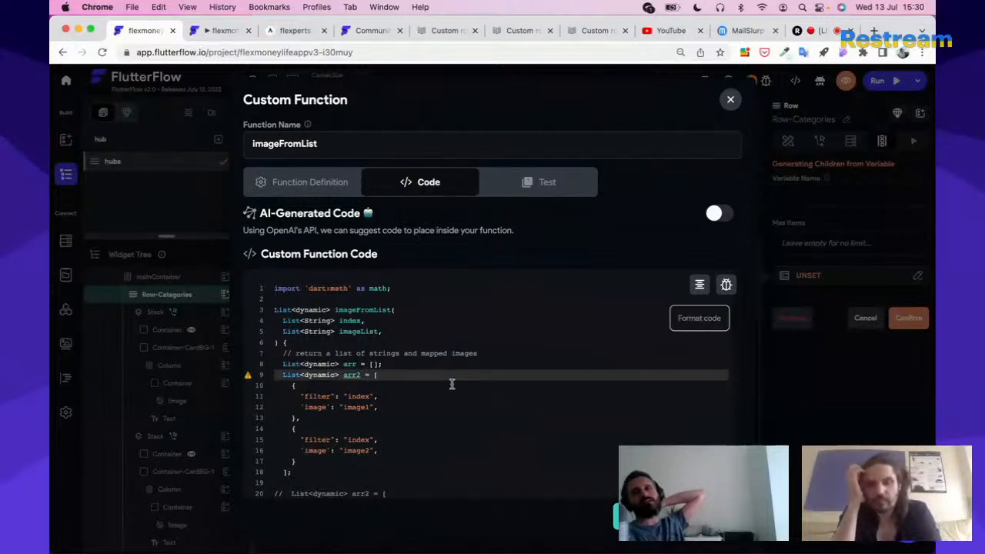
scroll(452, 385, "down", 2)
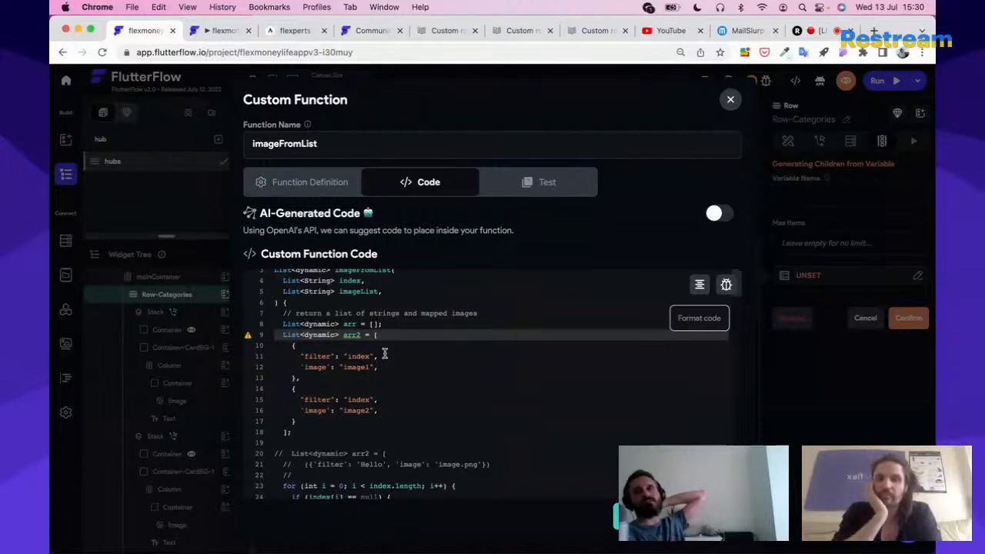
double_click(313, 355)
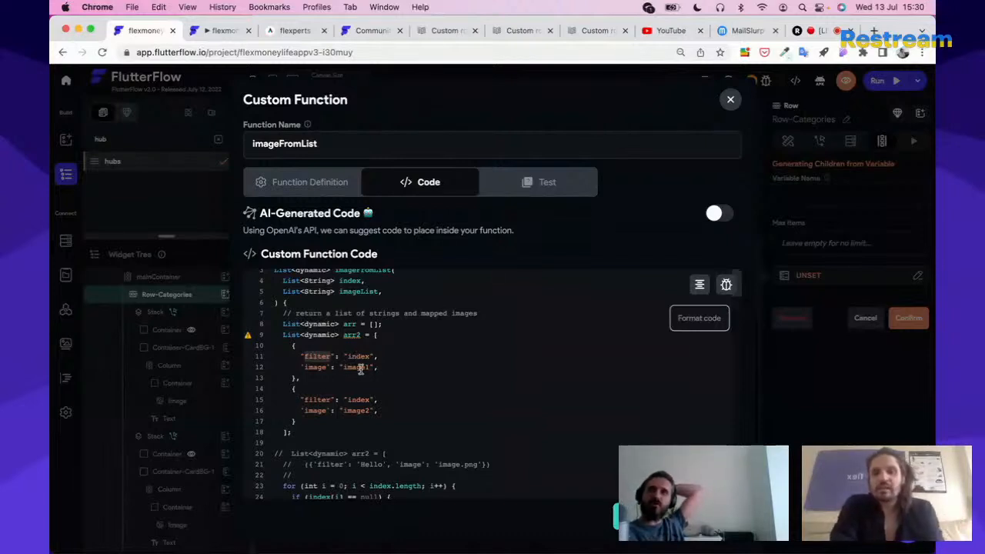
left_click(363, 367)
double_click(363, 368)
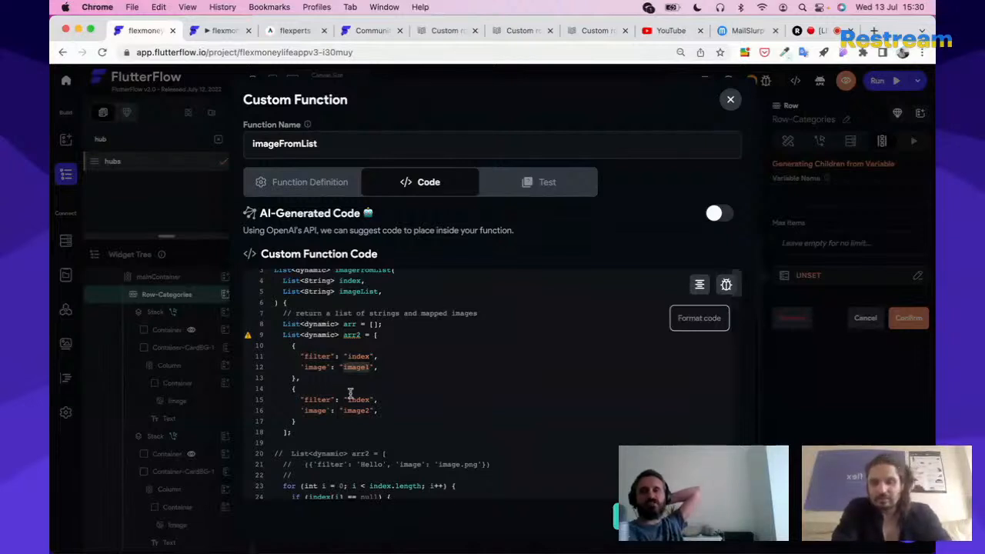
scroll(350, 394, "down", 1)
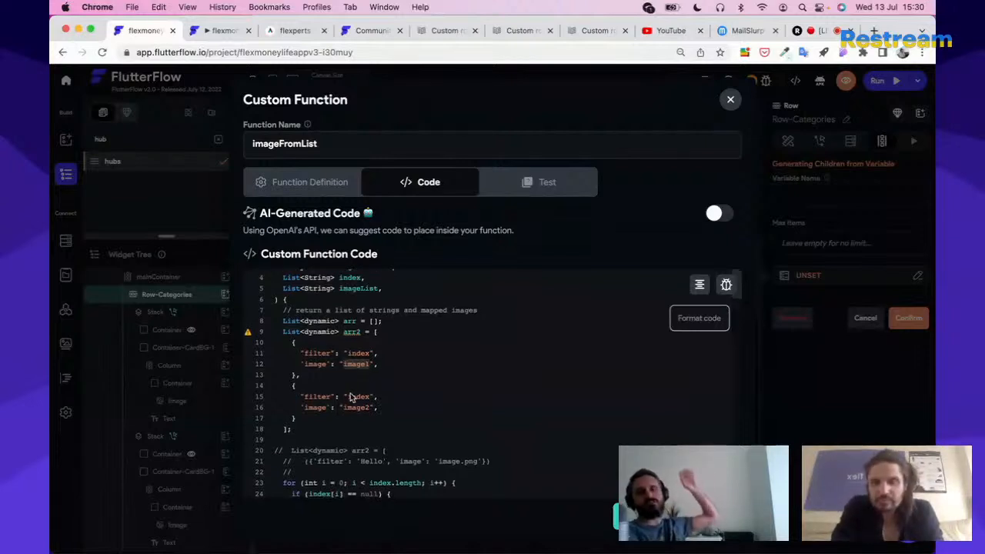
left_click(354, 408)
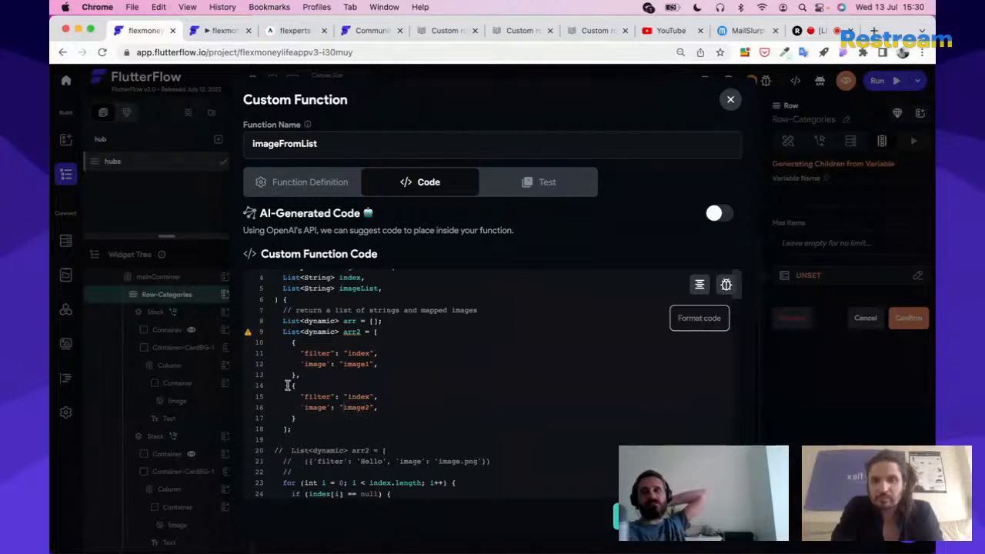
left_click_drag(293, 387, 321, 420)
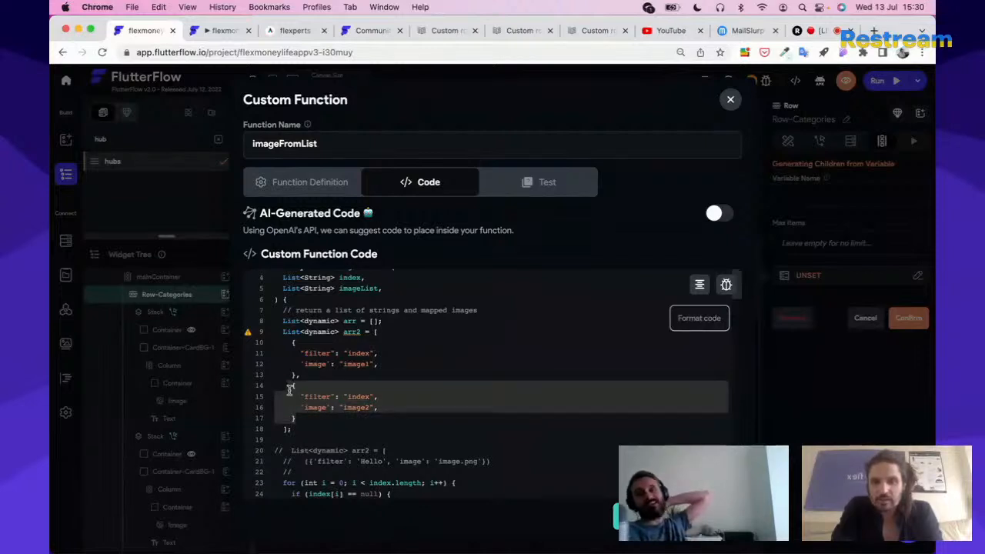
Examine the for loop that fills arr from index and imageList and compare it with the arr2 sample structure
scroll(338, 418, "down", 5)
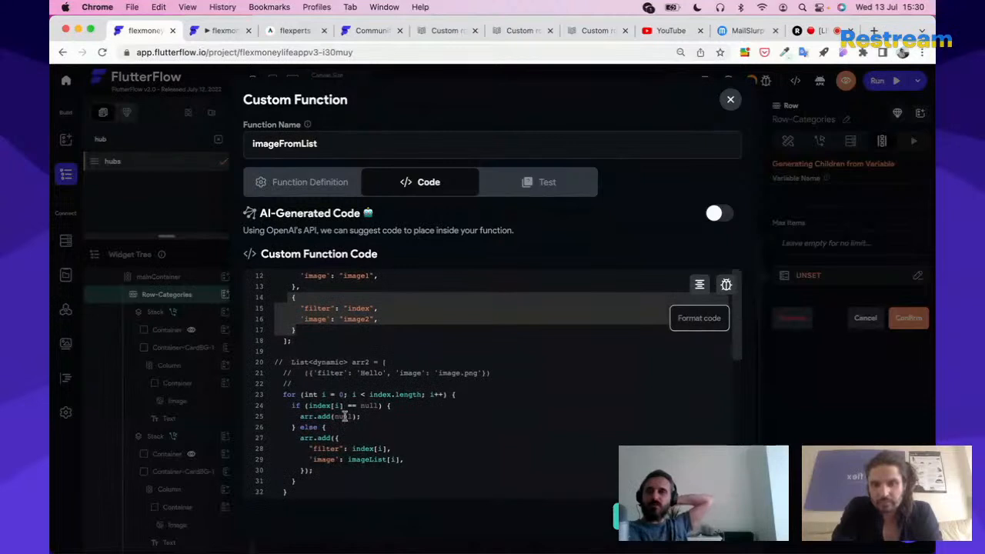
left_click(279, 394)
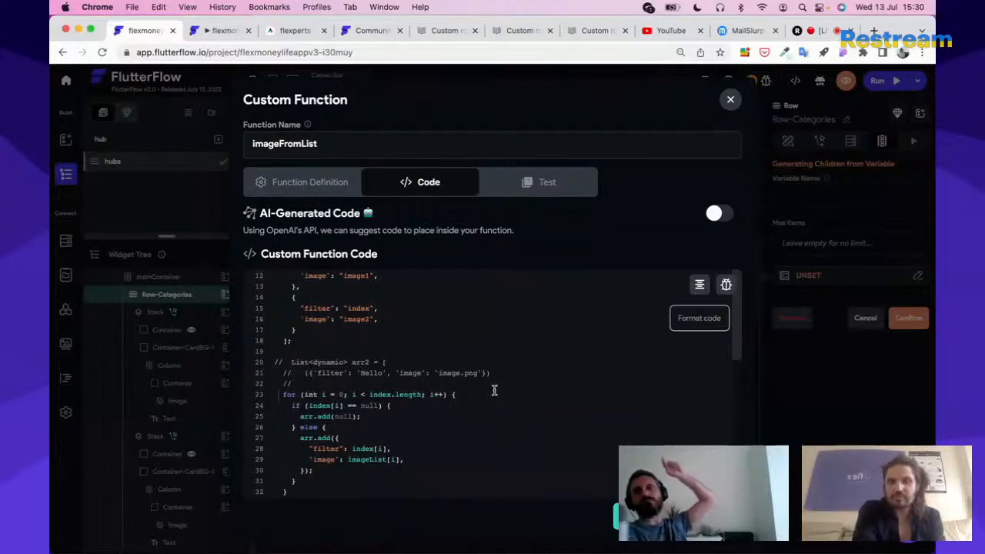
scroll(494, 390, "up", 5)
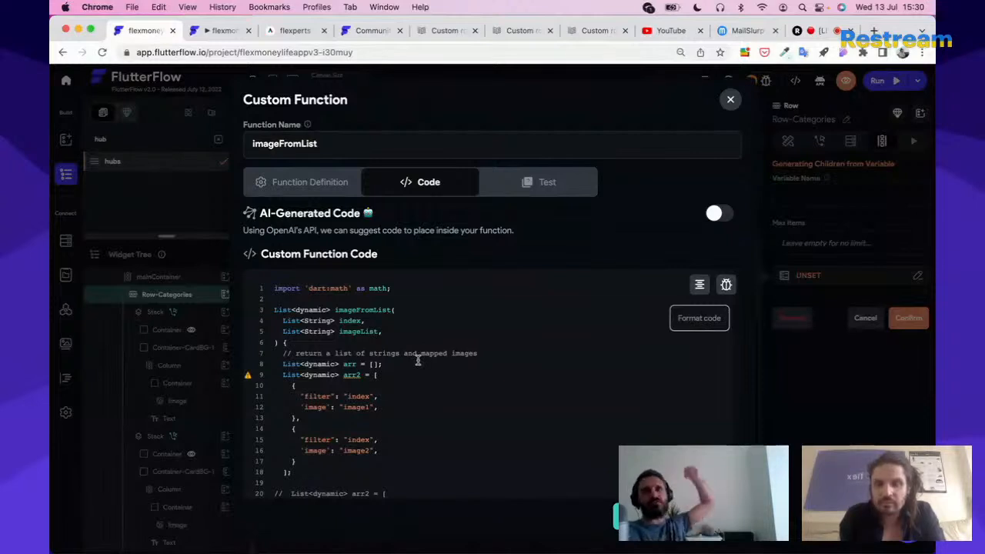
scroll(417, 359, "down", 5)
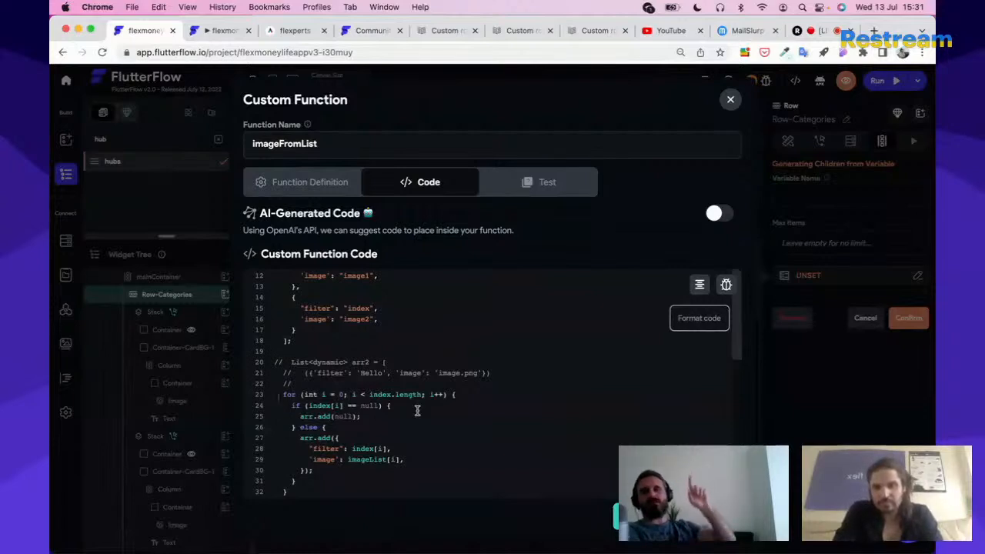
scroll(417, 410, "up", 5)
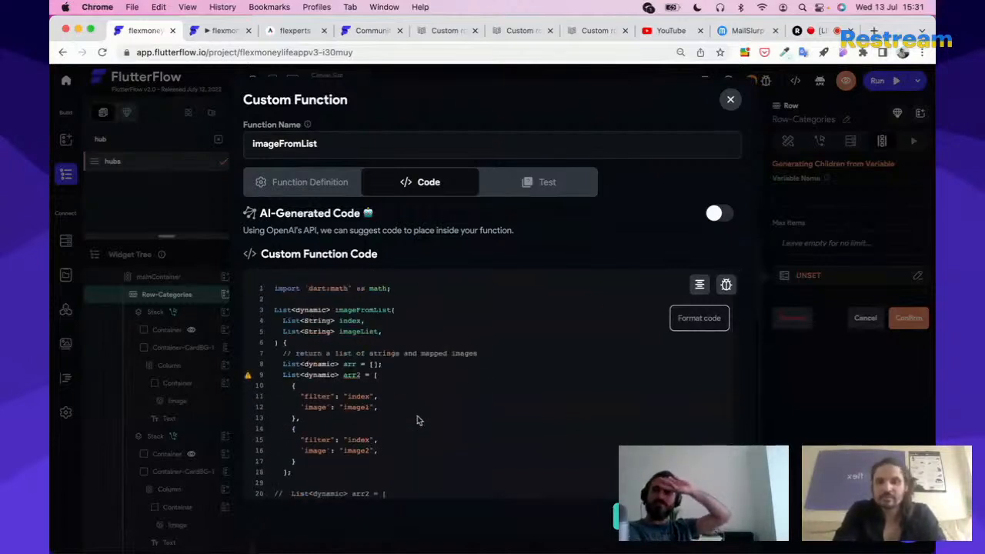
Examine the arr declaration, the sample filter and image entries in arr2, and the for loop that fills arr
left_click(357, 364)
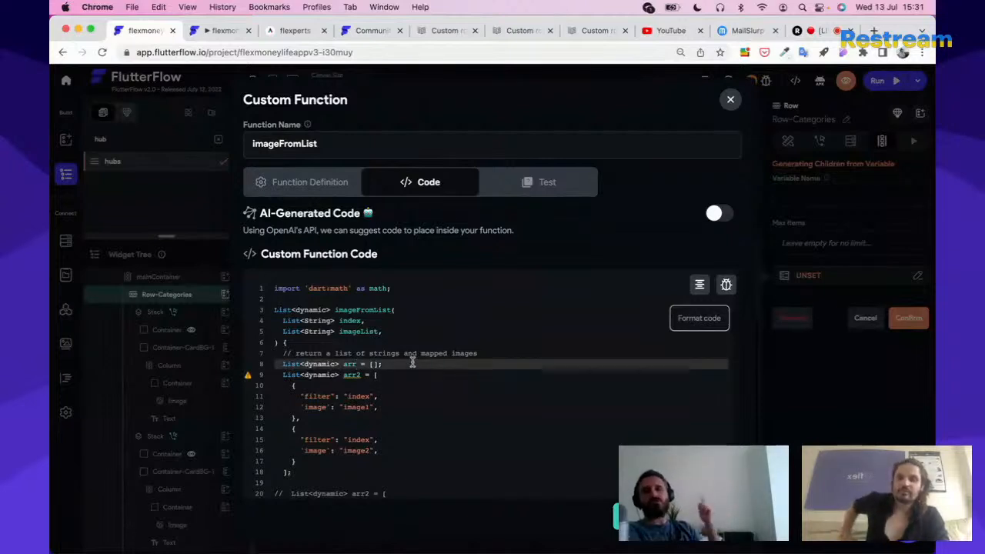
left_click(272, 375)
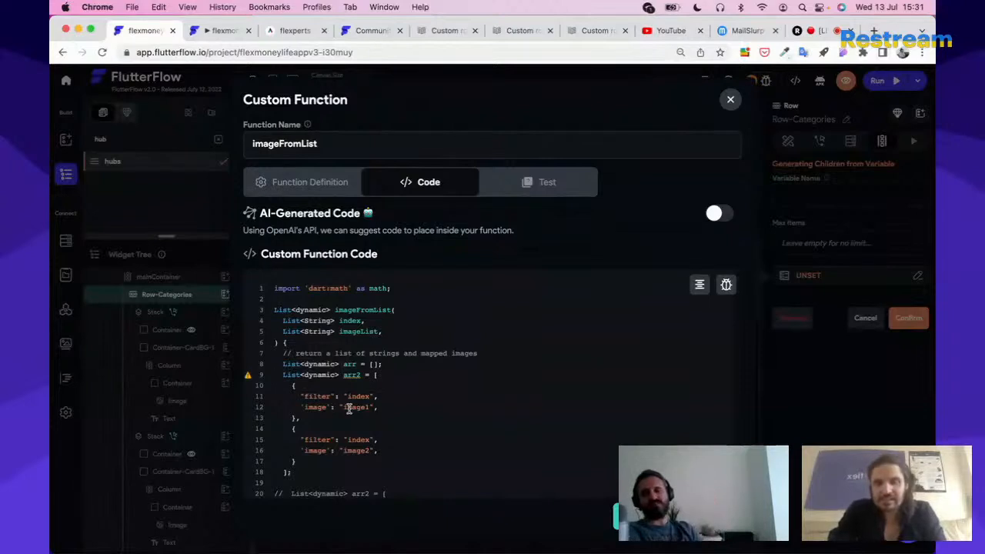
left_click_drag(275, 375, 384, 476)
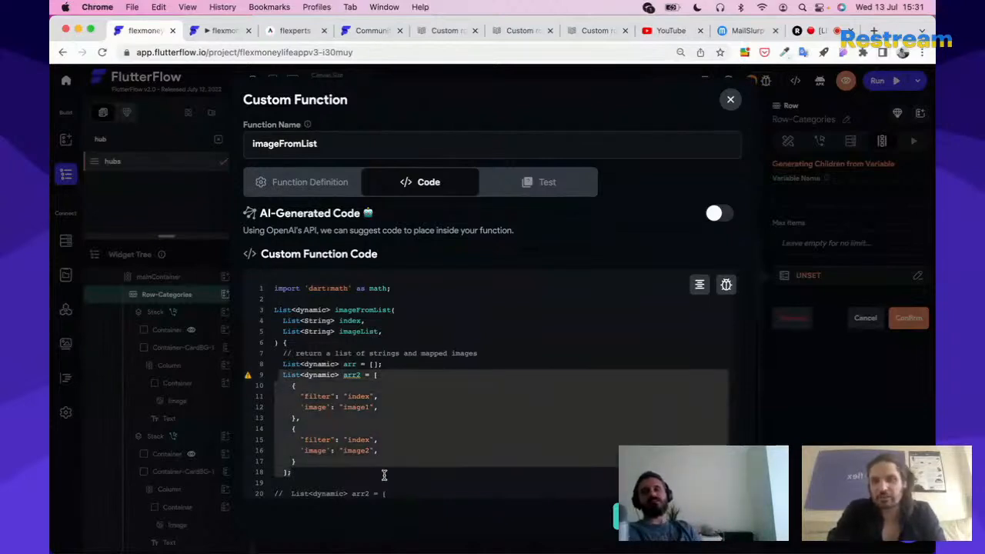
left_click(295, 418)
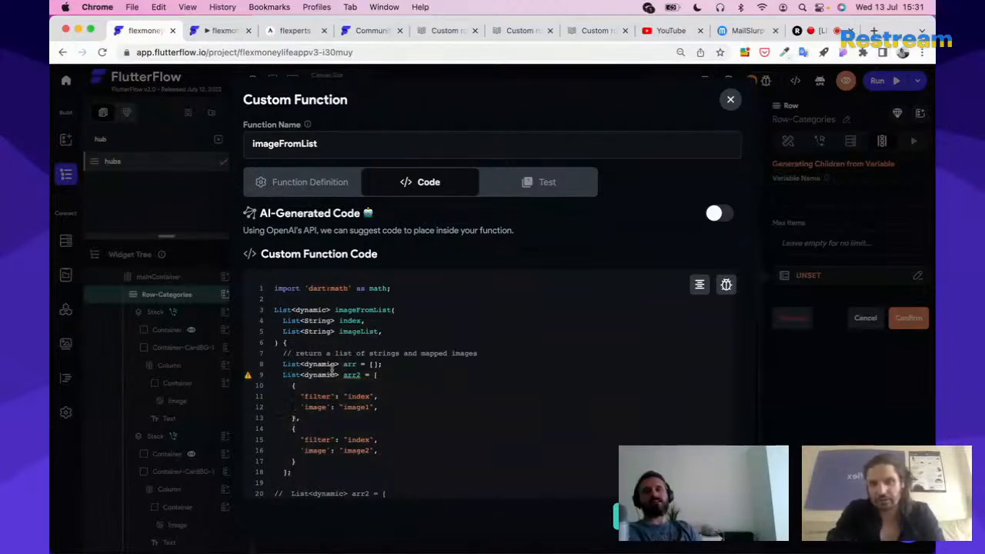
left_click_drag(290, 385, 388, 401)
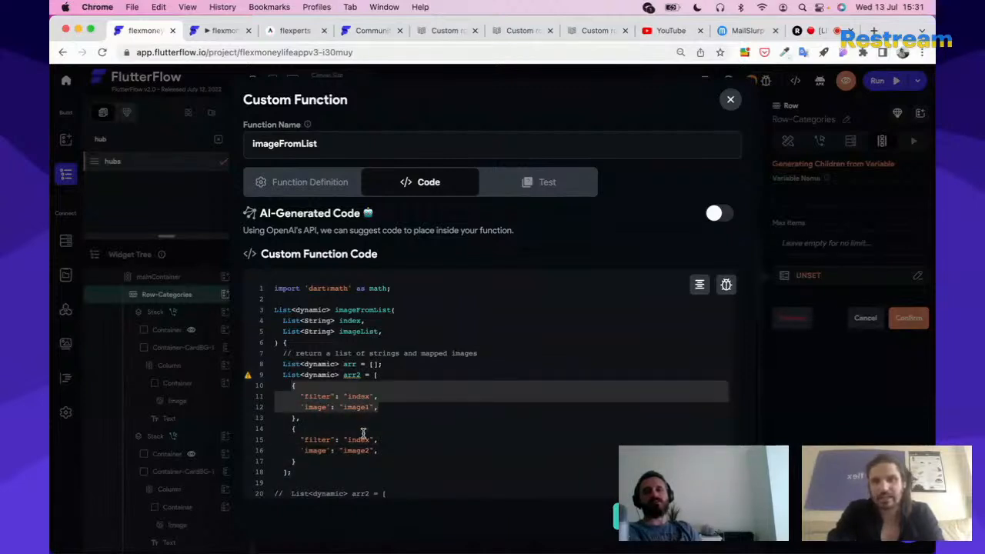
scroll(428, 456, "down", 1)
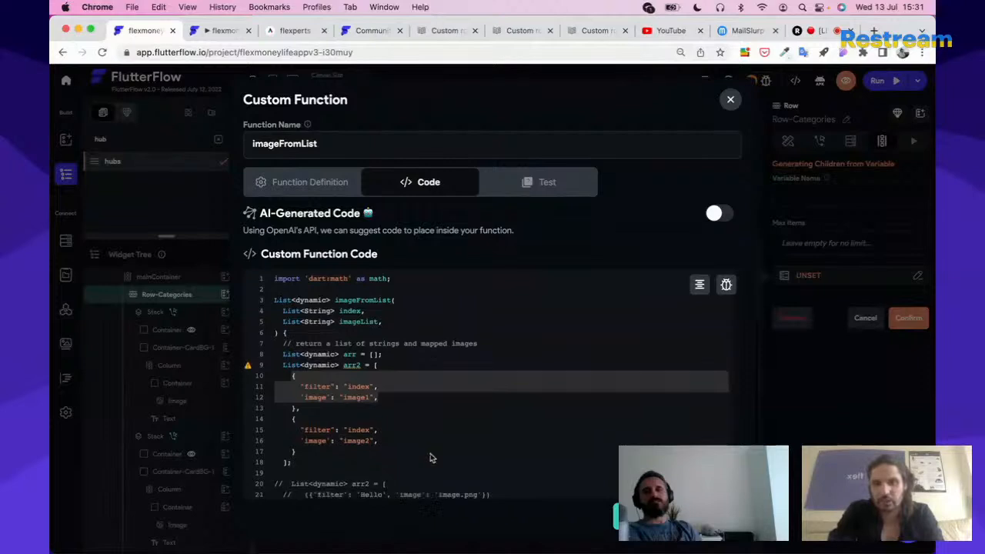
scroll(431, 458, "down", 5)
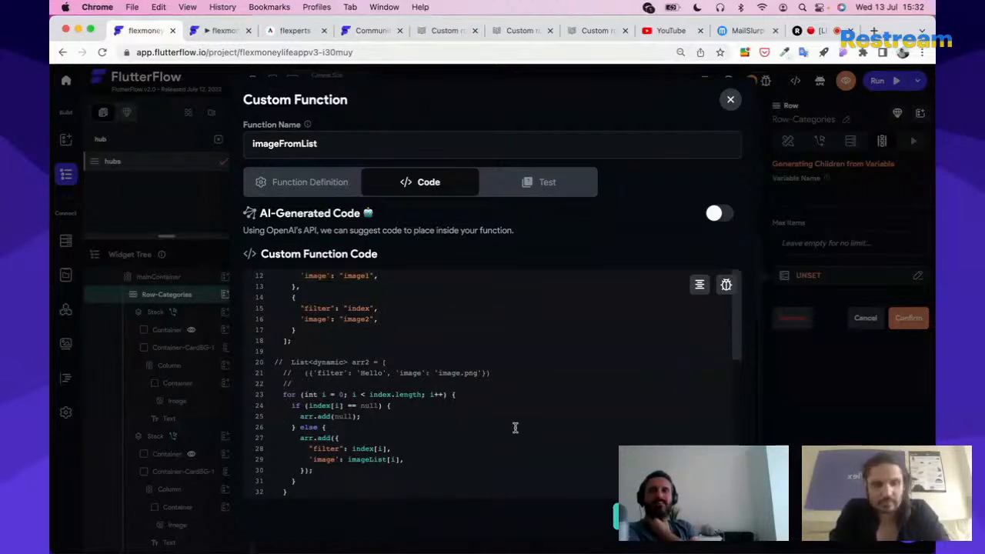
key("super+slash")
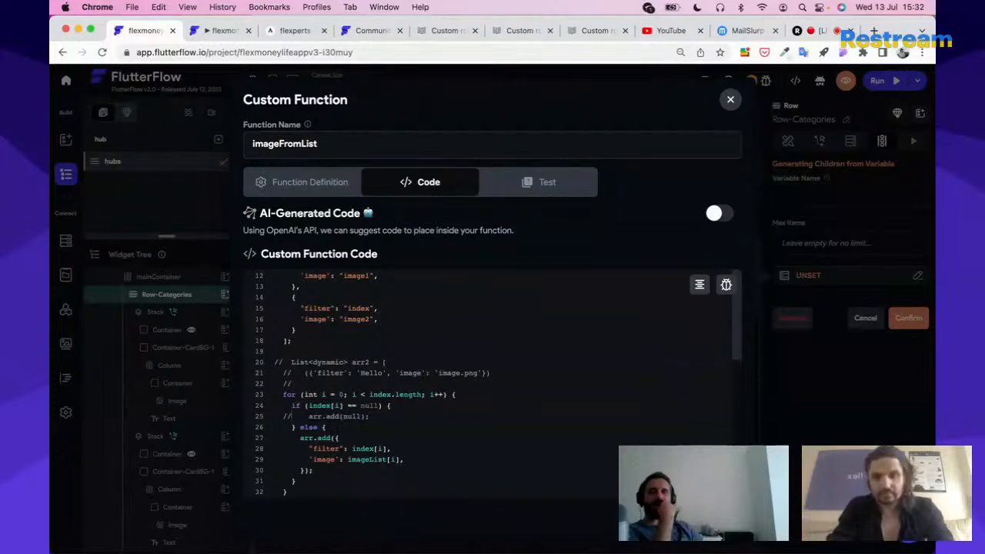
key("BackSpace")
key("BackSpace")
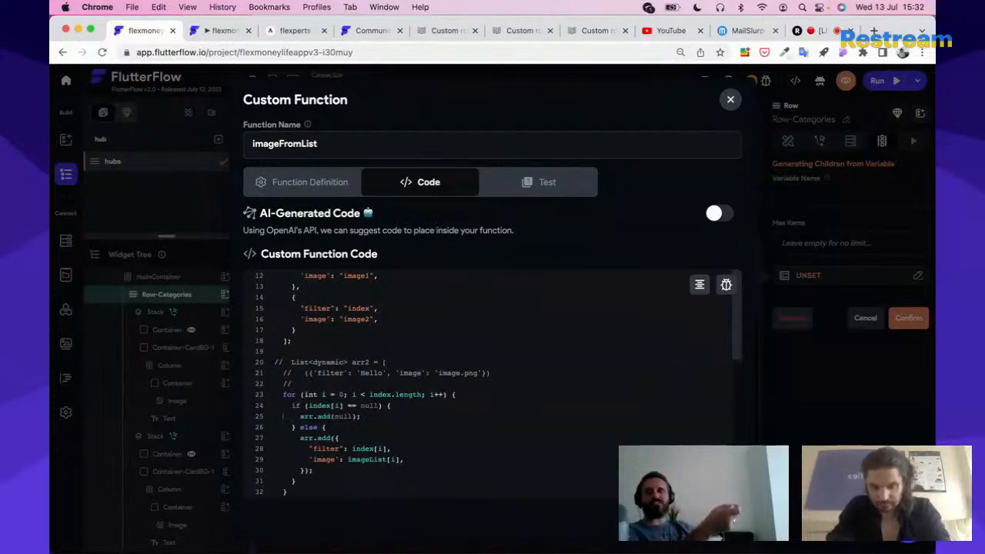
type("//")
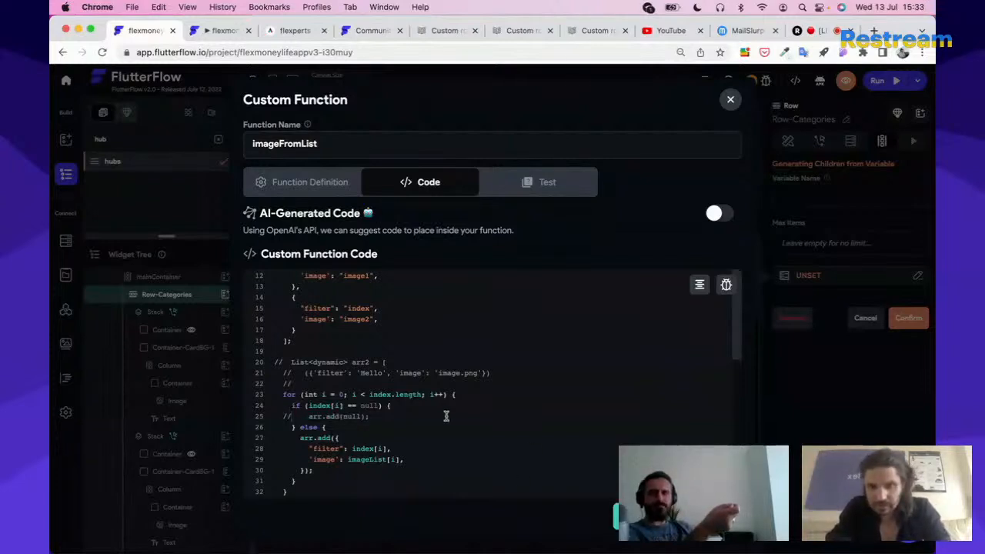
key("BackSpace")
key("BackSpace")
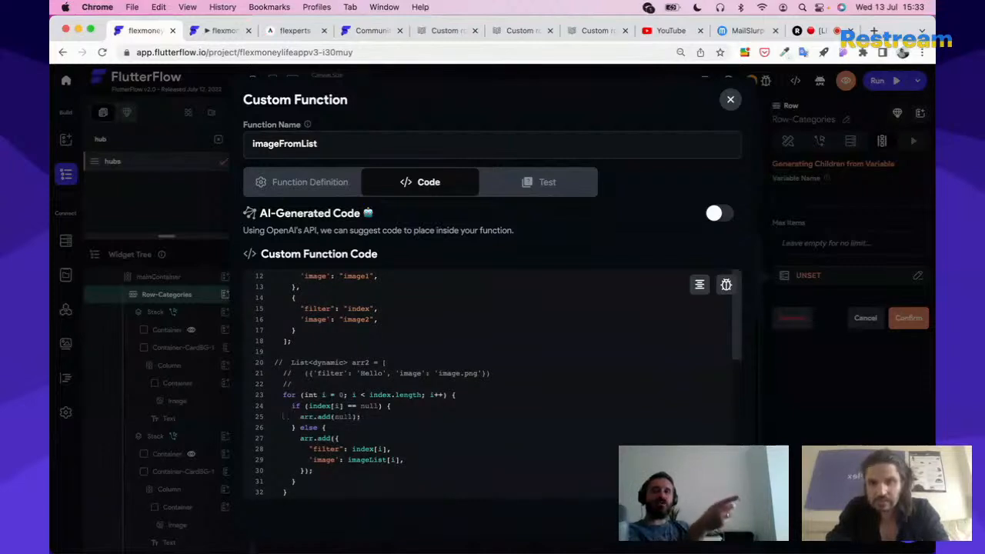
Change the if condition to index[i] != null and comment out the arr.add(null) and else lines
left_click(354, 407)
key("BackSpace")
key("BackSpace")
type("!")
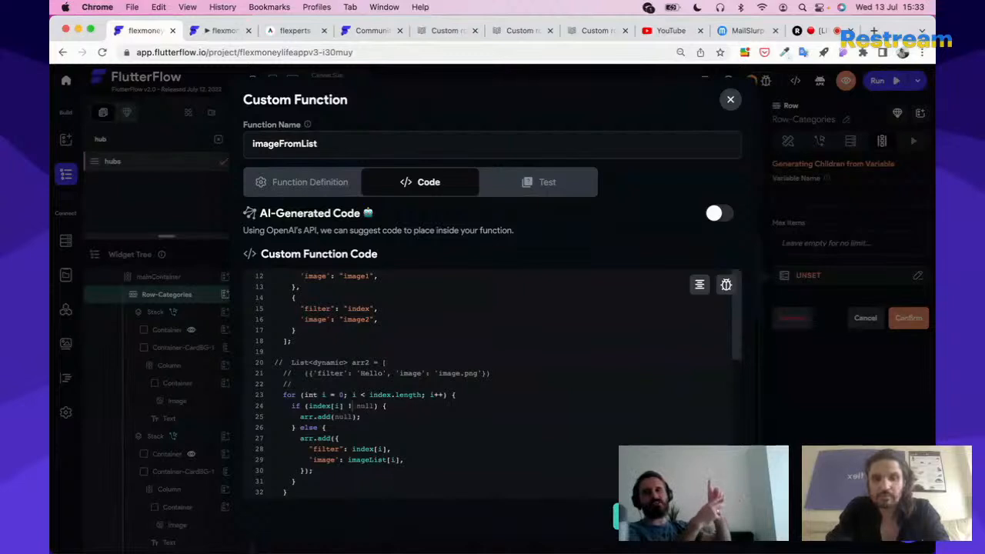
type("=")
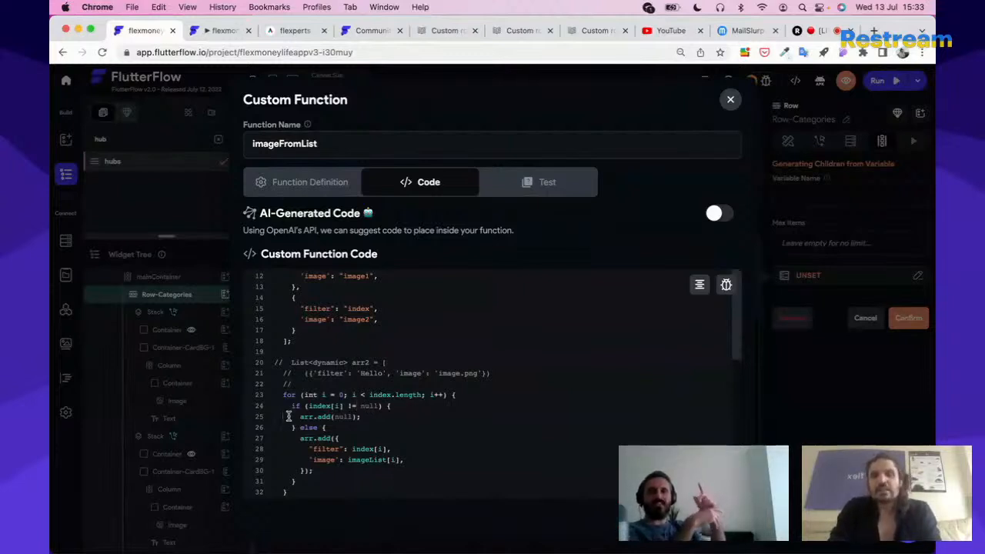
type("//    ")
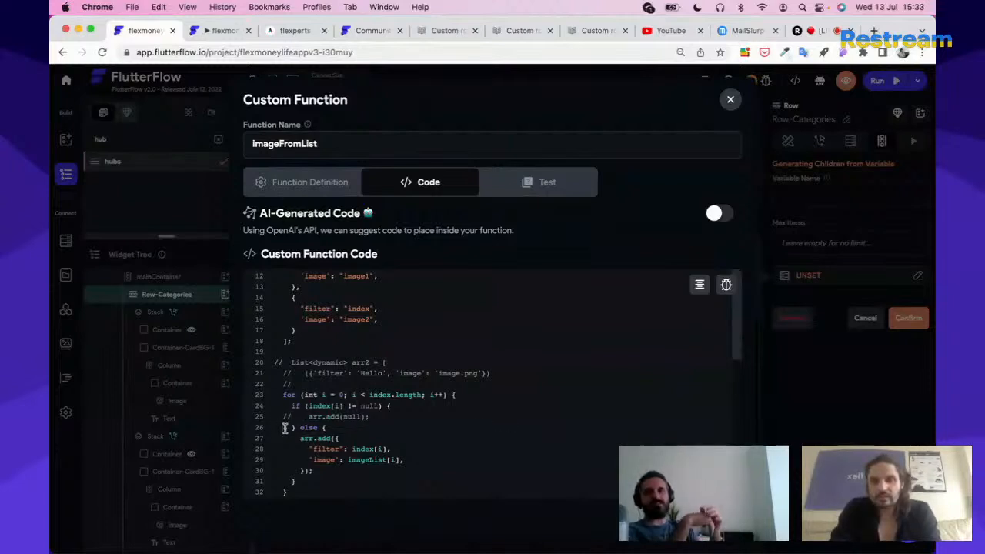
type("//")
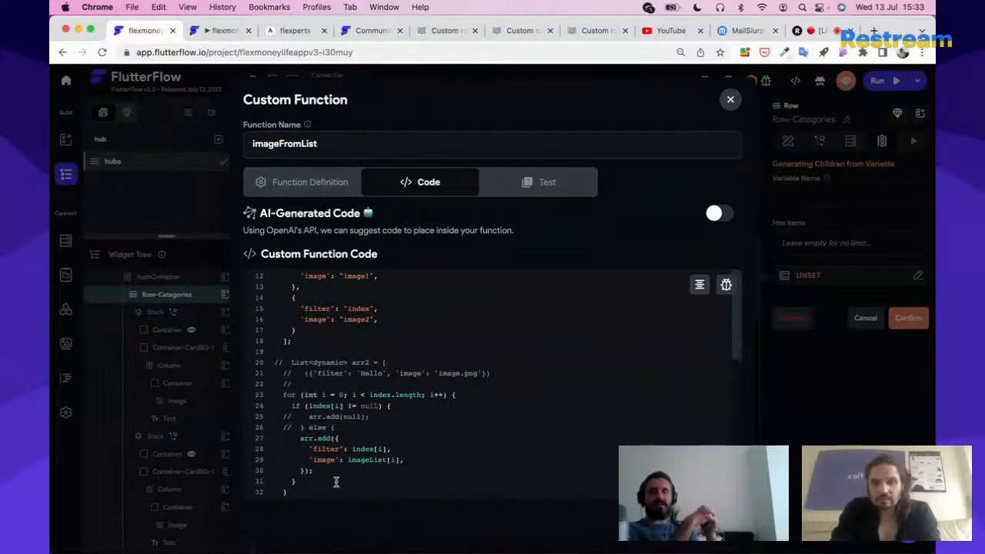
left_click(306, 472)
type(";")
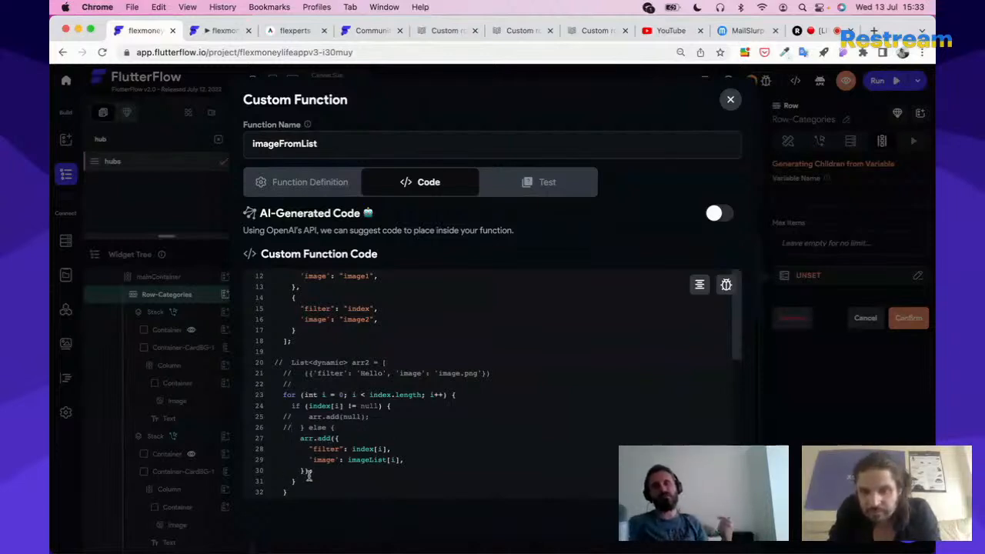
left_click(283, 481)
type("//")
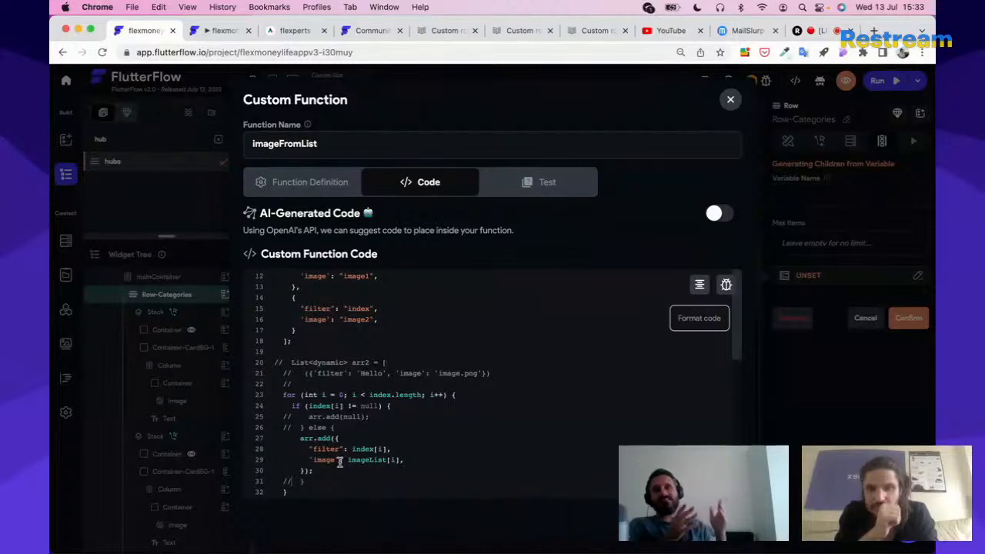
key("BackSpace")
key("BackSpace")
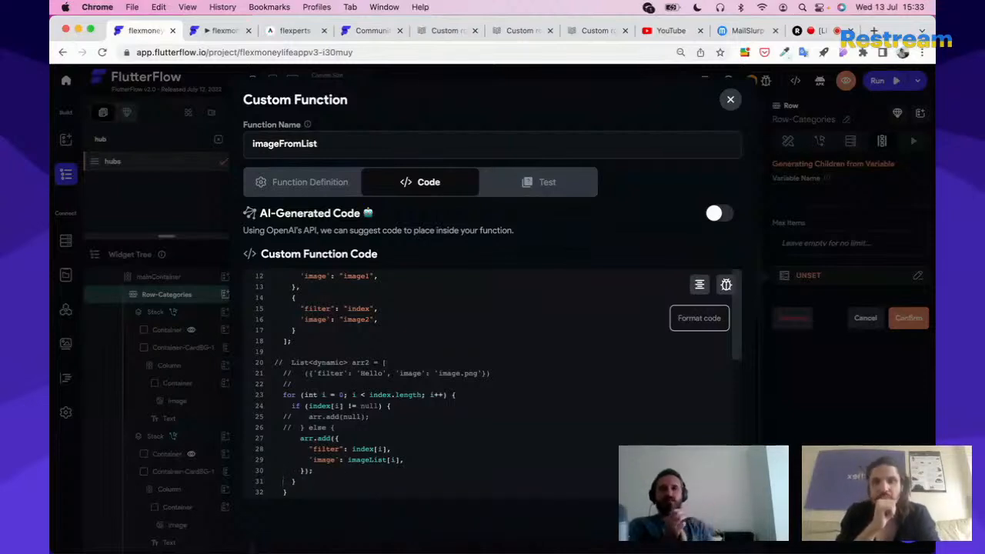
Format the imageFromList code, review the function from its arguments through the for loop, and close the function editor
left_click(701, 286)
scroll(474, 383, "down", 4)
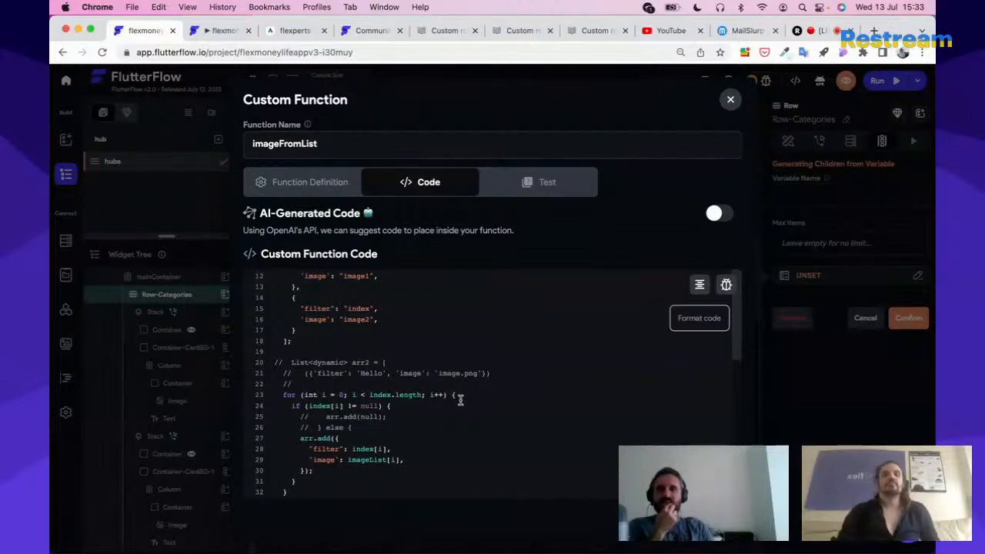
scroll(460, 398, "up", 5)
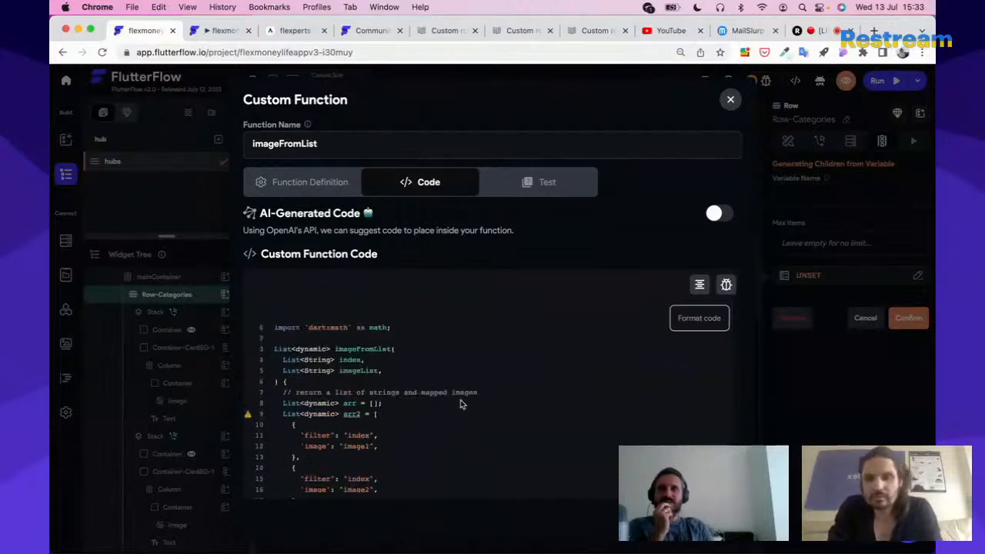
scroll(460, 400, "down", 1)
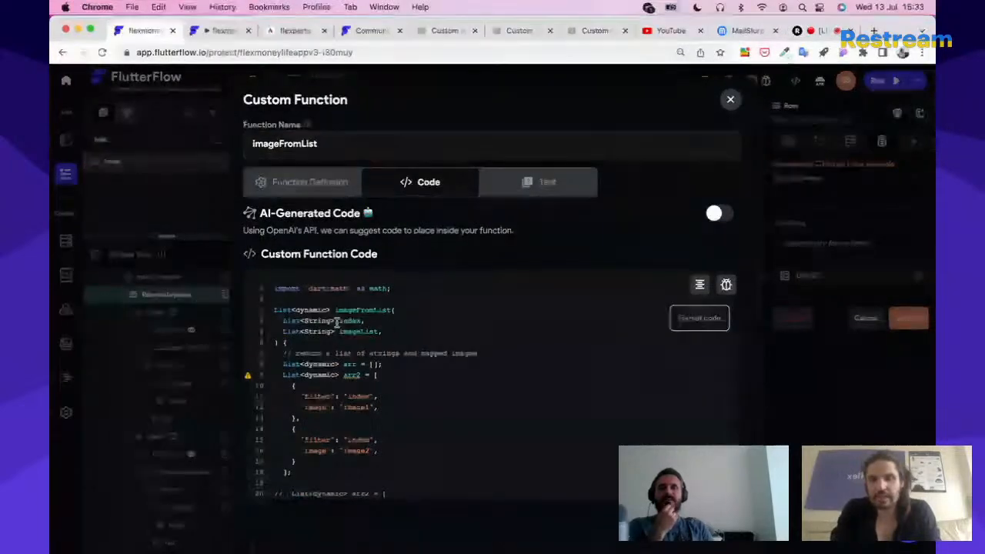
scroll(511, 407, "down", 4)
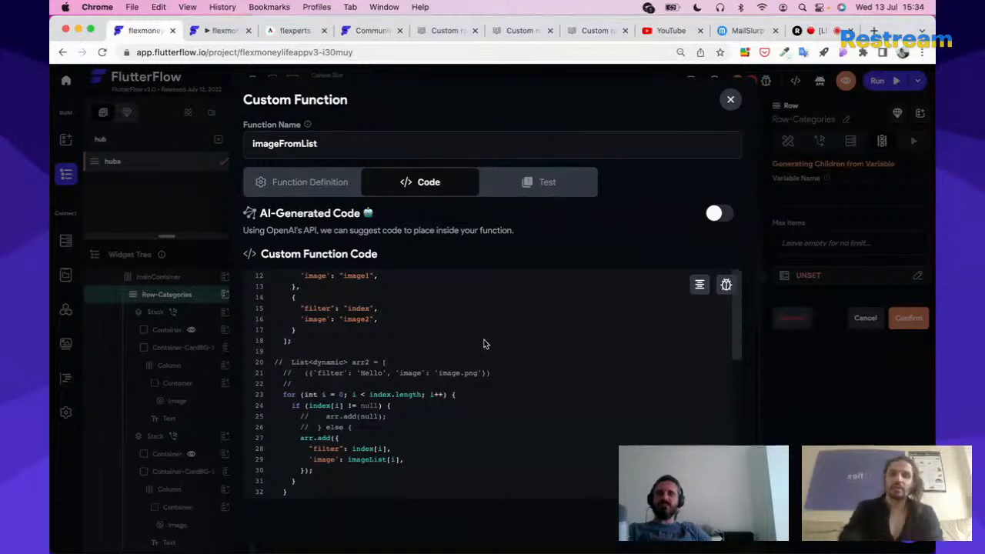
scroll(485, 343, "up", 2)
key("Escape")
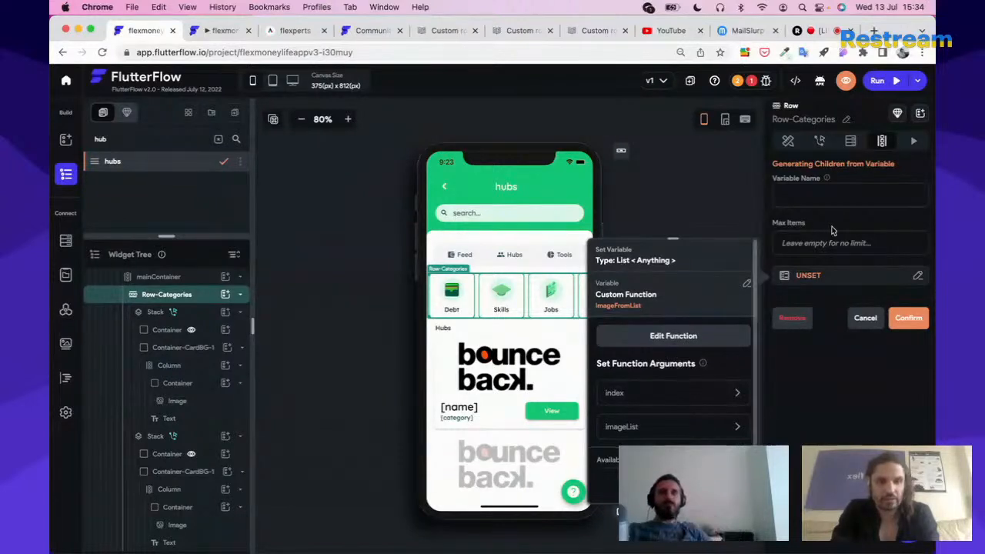
Expand the imageList argument's settings and set the custom function variable's available option to Map List Items
scroll(648, 321, "down", 1)
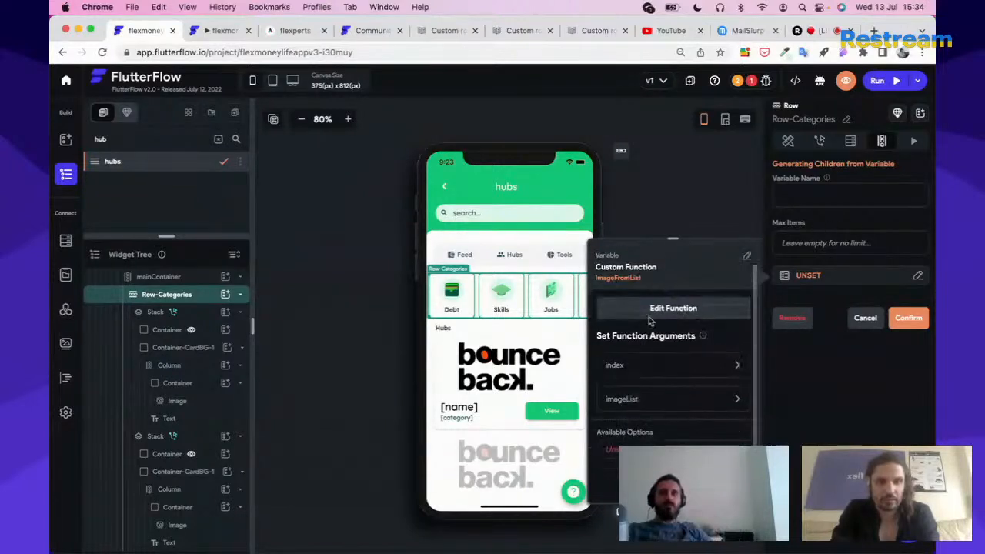
left_click(632, 401)
scroll(636, 392, "down", 3)
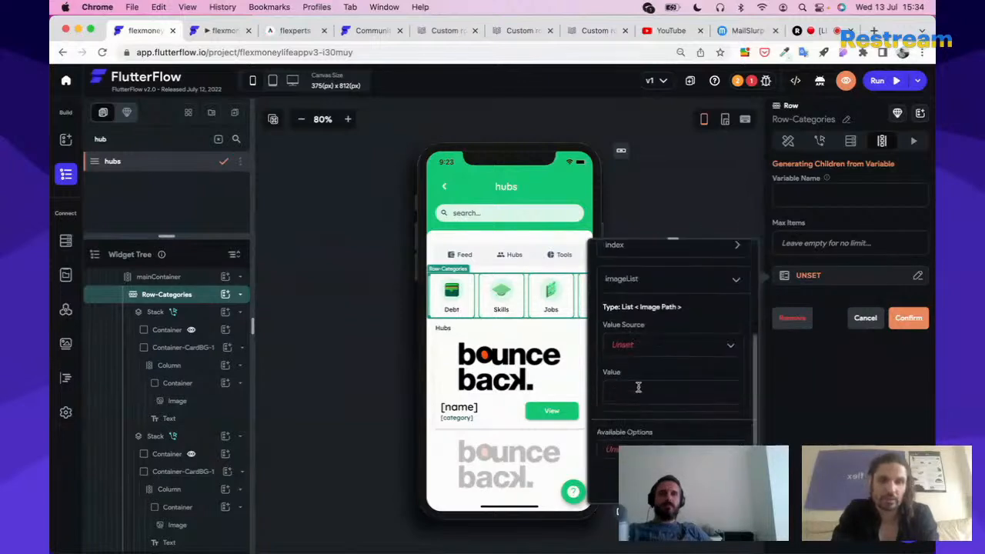
left_click(648, 450)
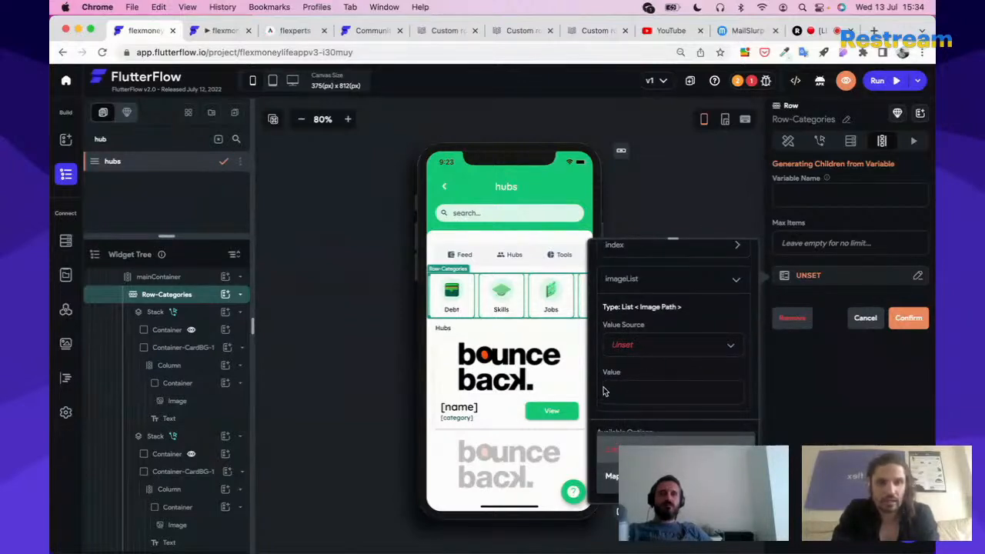
left_click(614, 476)
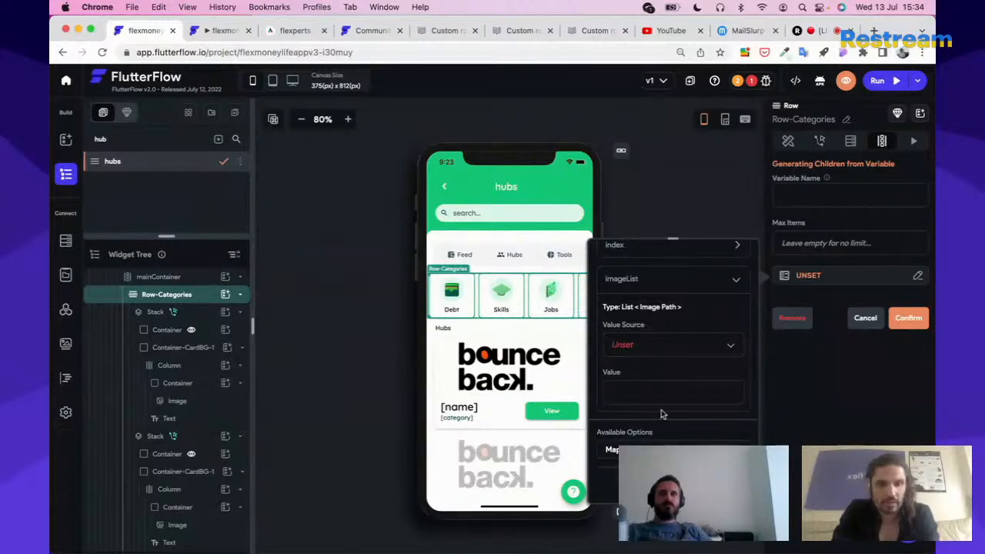
scroll(662, 415, "down", 2)
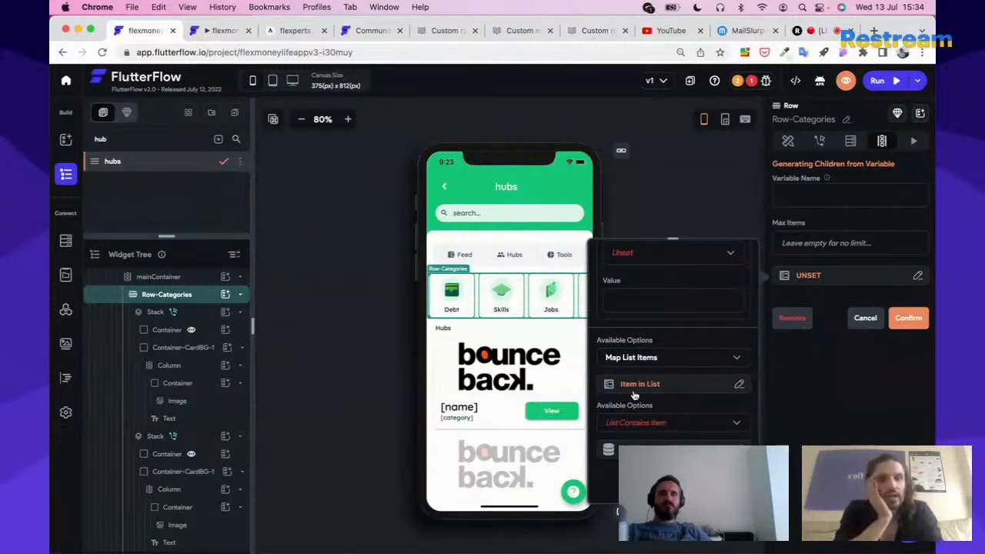
Check the List Contains Item options and the Item in List variable settings, leaving both without changes
left_click(636, 424)
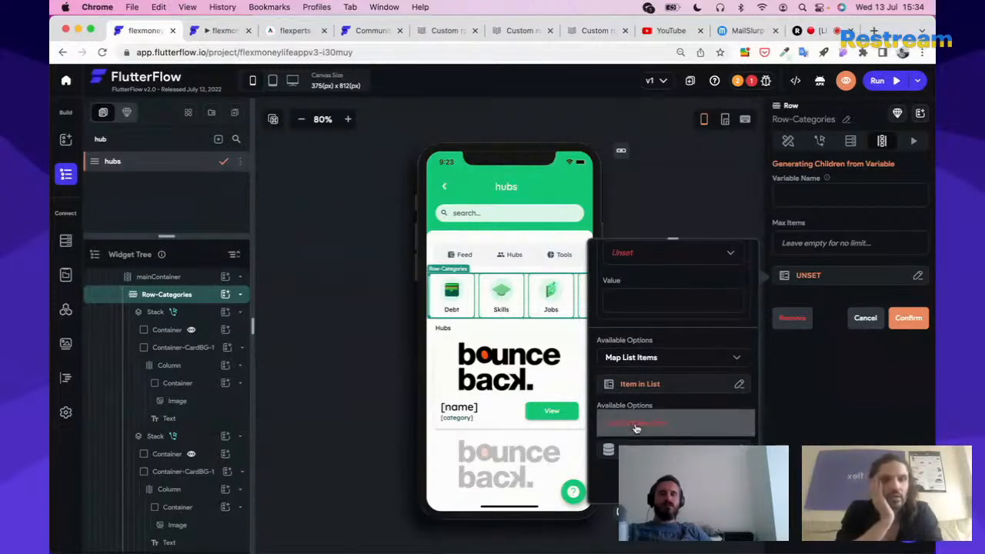
left_click(641, 387)
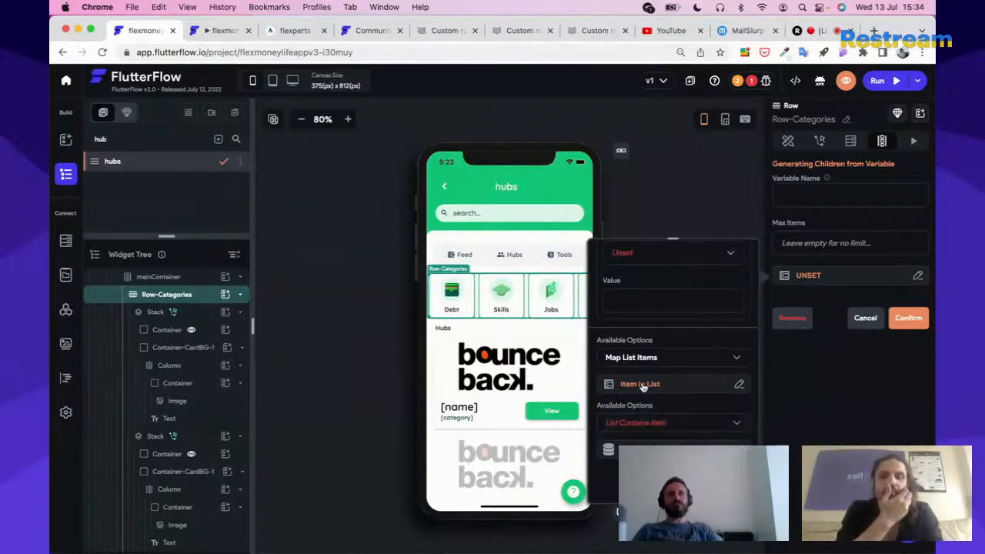
left_click(643, 387)
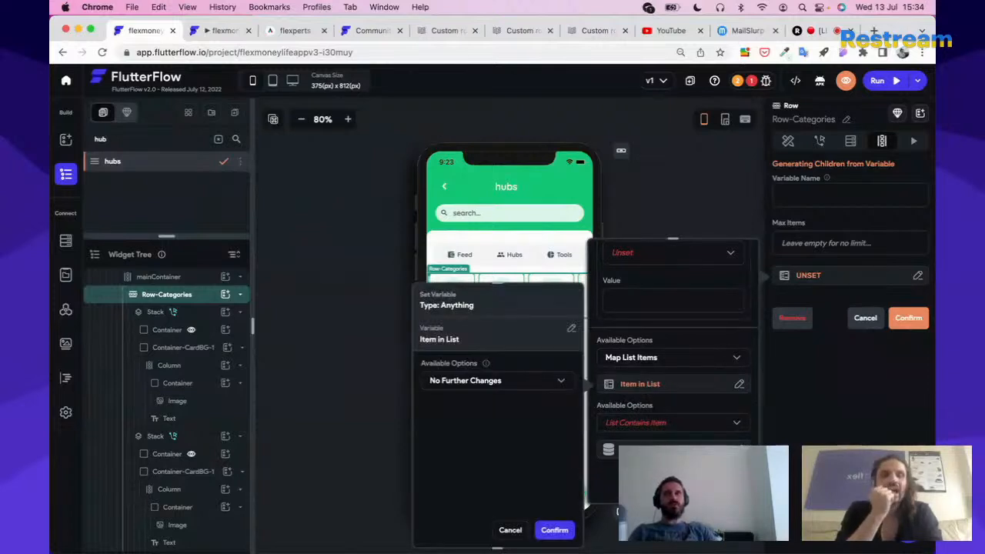
left_click(678, 336)
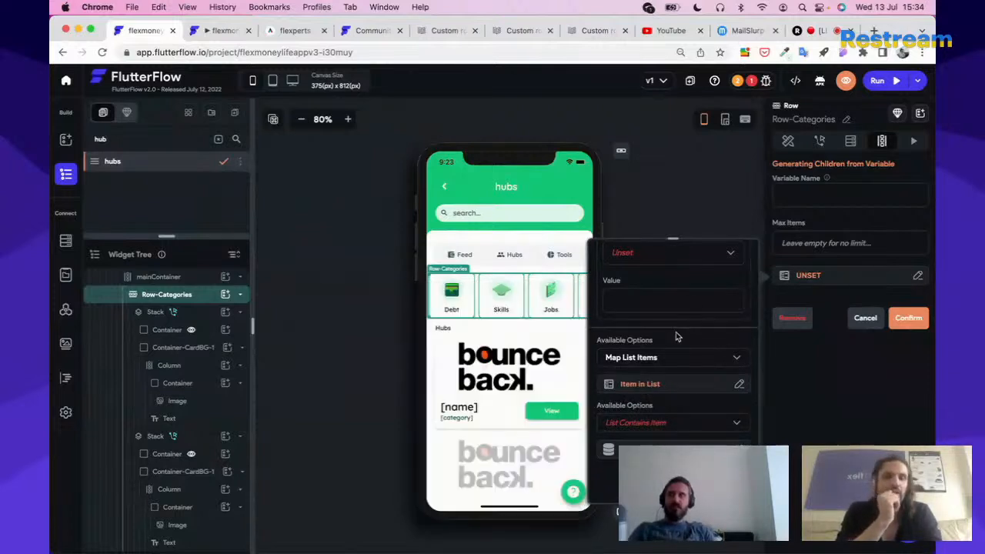
Reopen the imageFromList function for editing and bring up its custom code
scroll(675, 326, "up", 5)
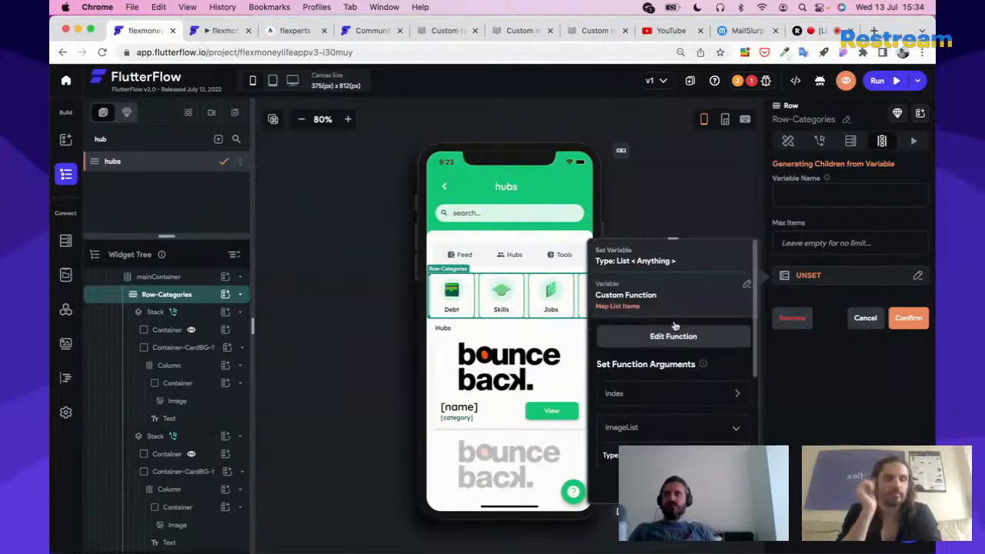
left_click(674, 338)
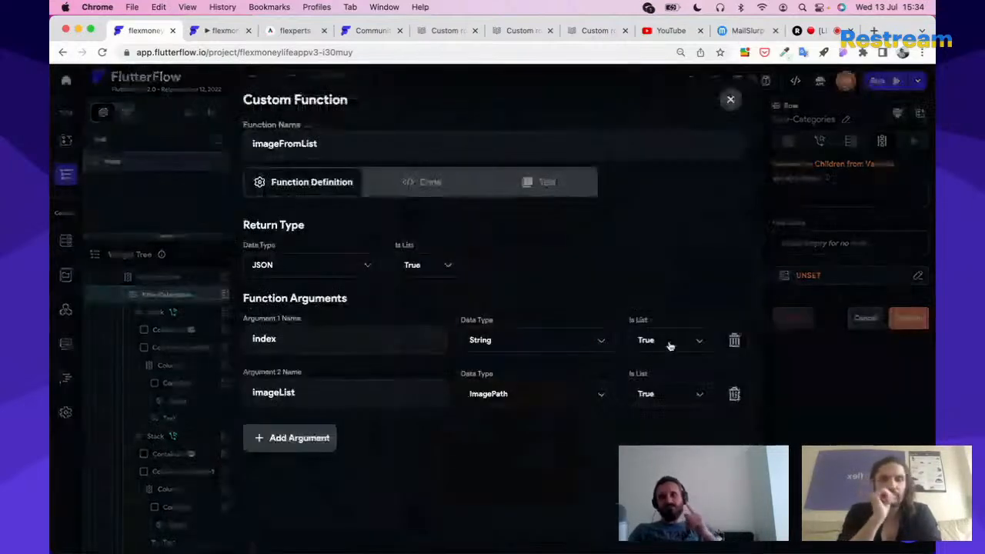
left_click(410, 186)
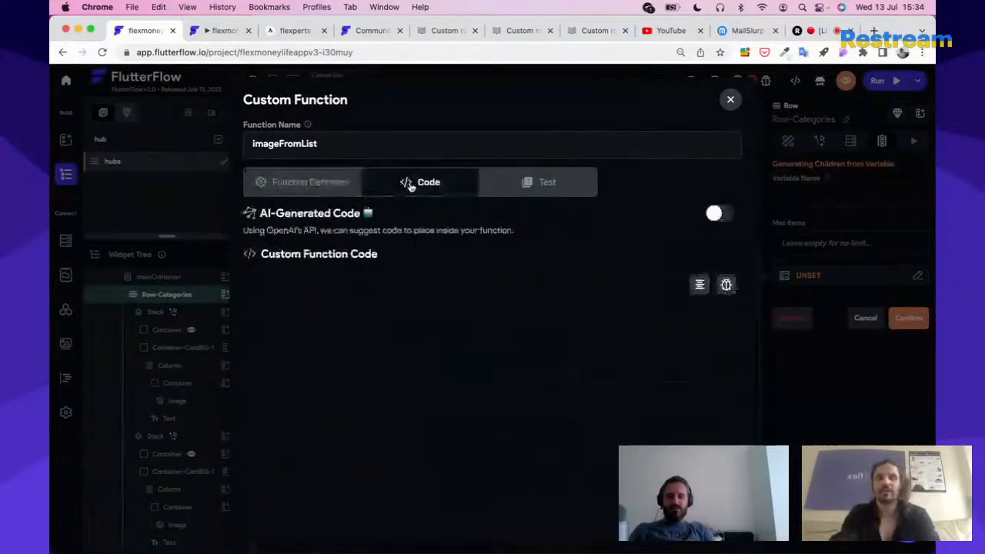
Start a map statement on the empty line after the for loop in the imageFromList code
scroll(408, 412, "down", 4)
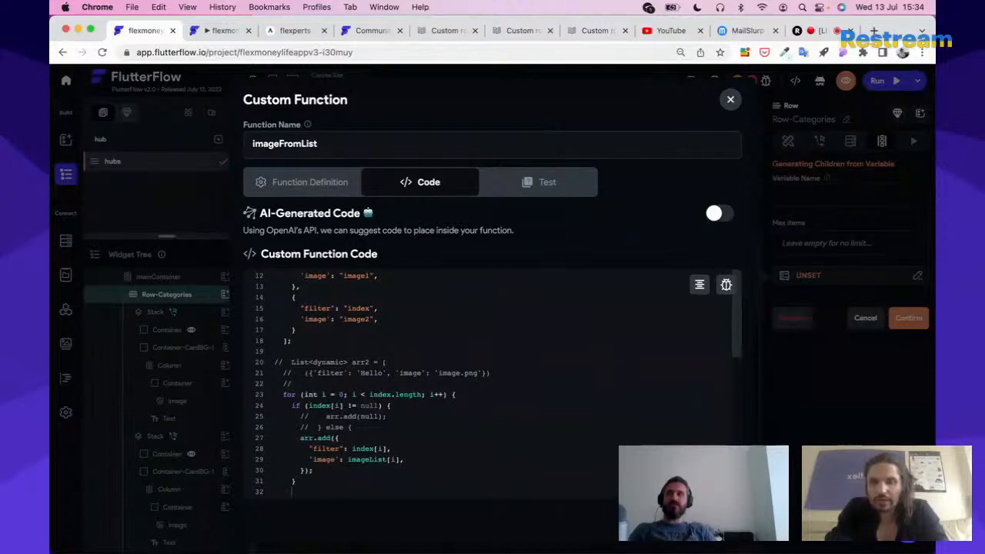
scroll(323, 477, "down", 1)
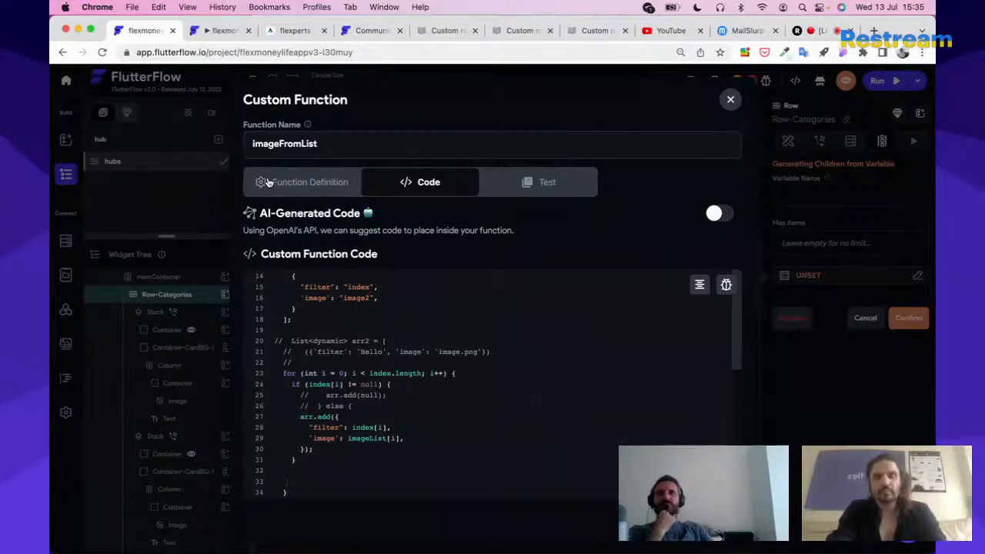
type("map.")
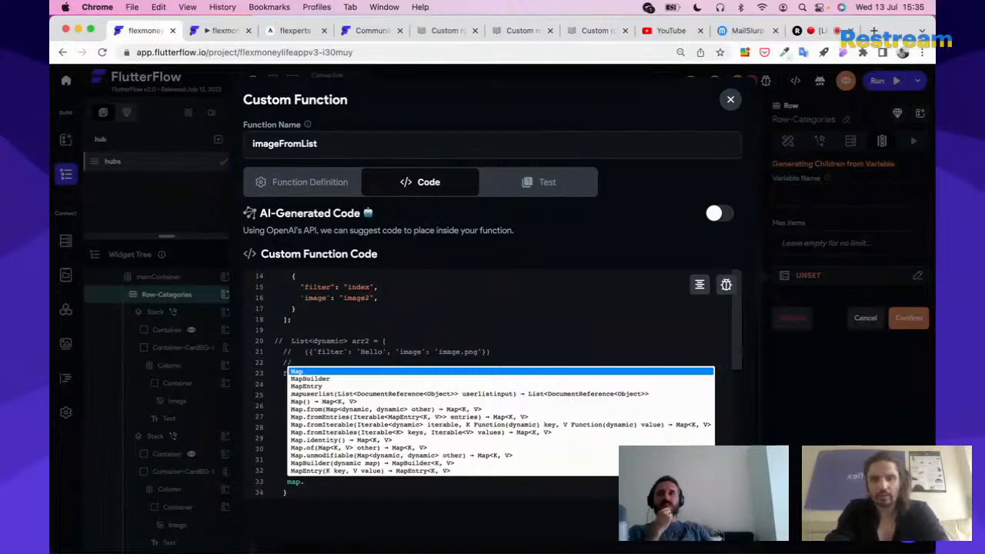
key("BackSpace")
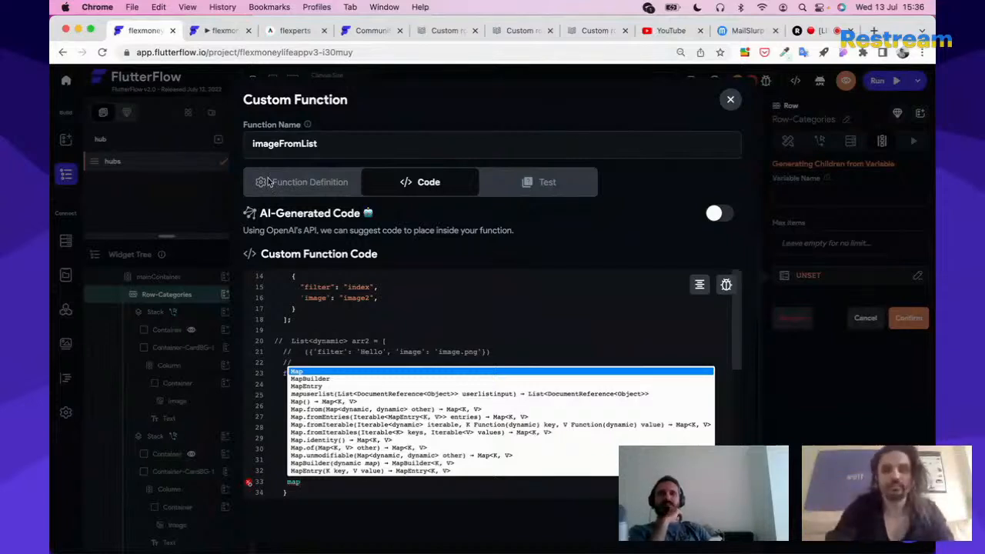
Search Google in a new browser page for "dart convert array to json"
key("super+t")
type("j")
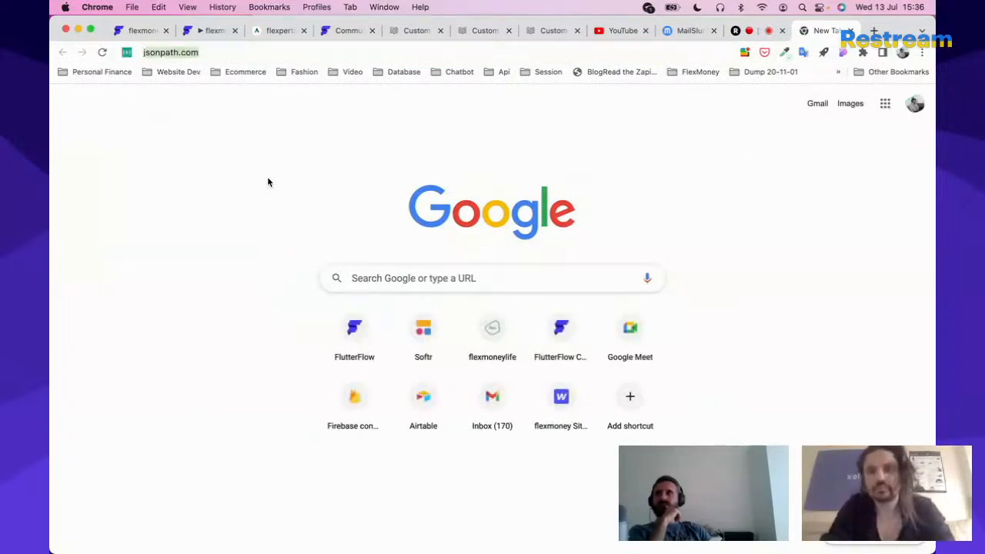
type("son")
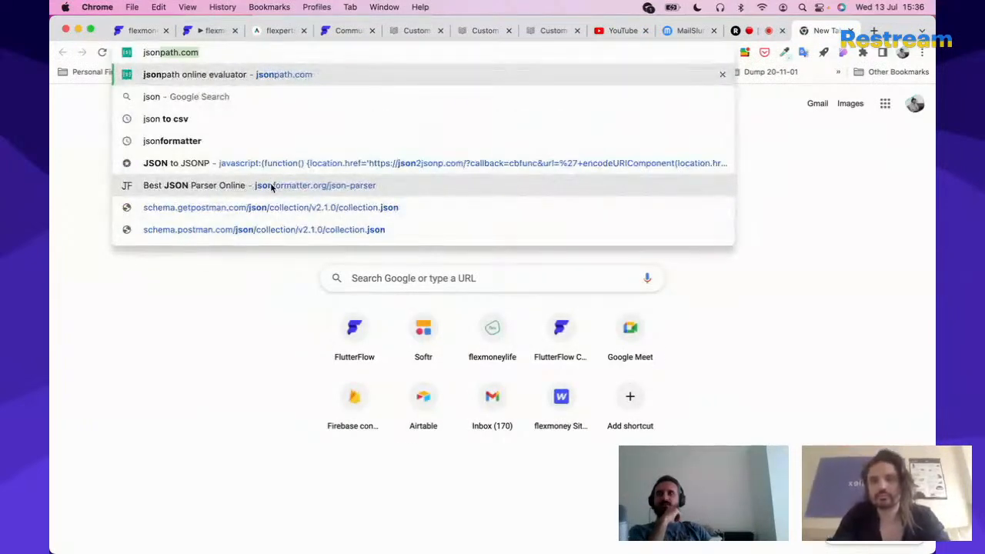
key("super+a")
type("da")
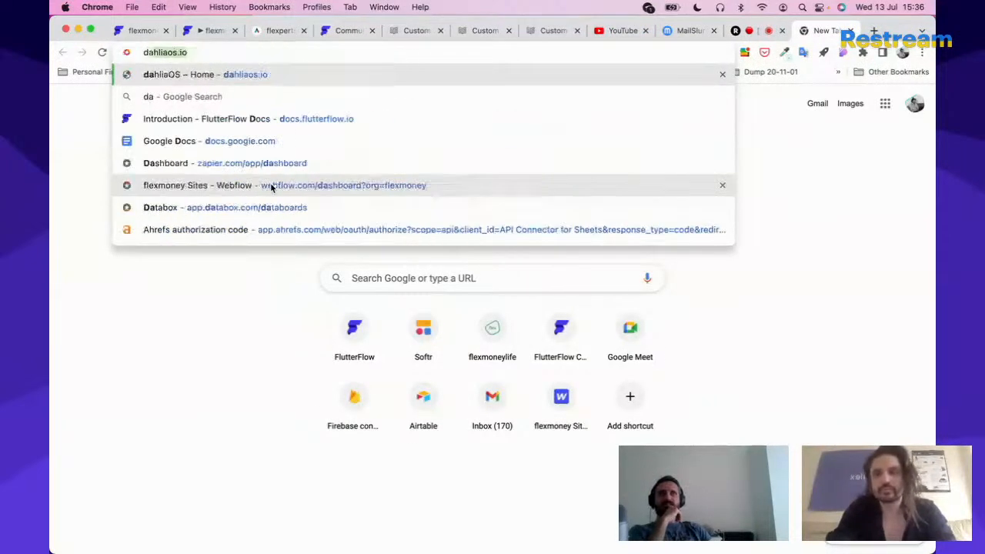
type("rt convert arra")
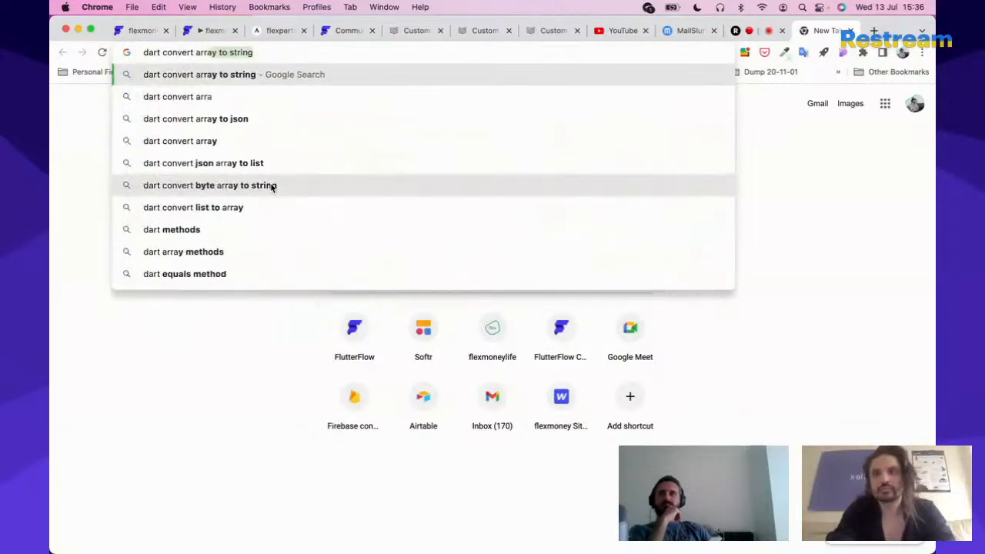
type("y to json")
key("Return")
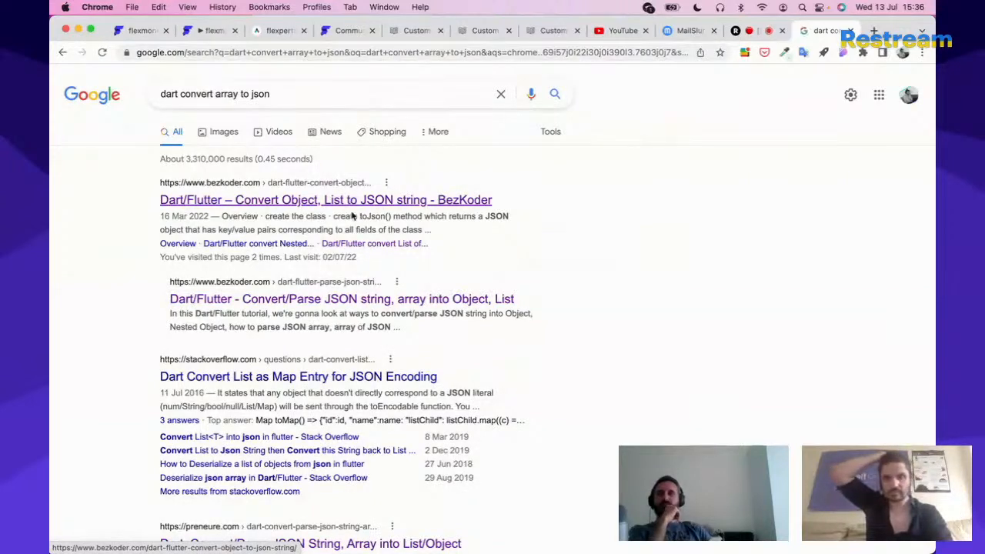
Open the Stack Overflow question "Dart Convert List as Map Entry for JSON Encoding" and examine the first answer's dart:convert import line
left_click(293, 374)
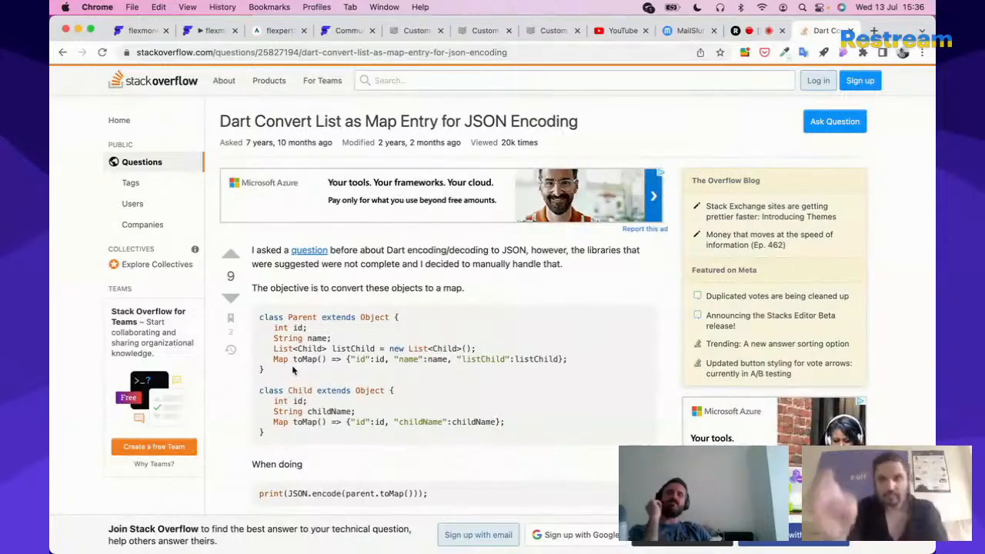
scroll(299, 364, "down", 10)
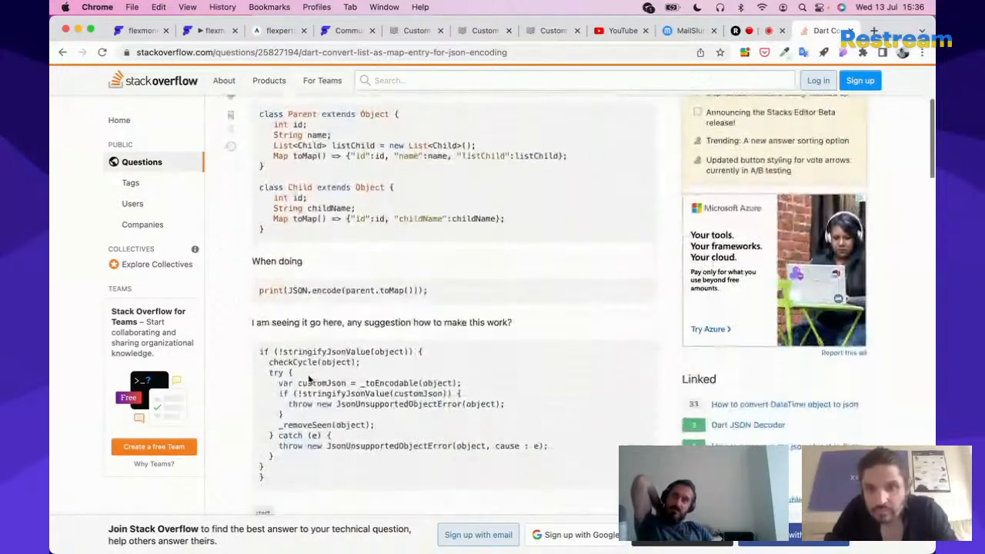
scroll(308, 375, "down", 5)
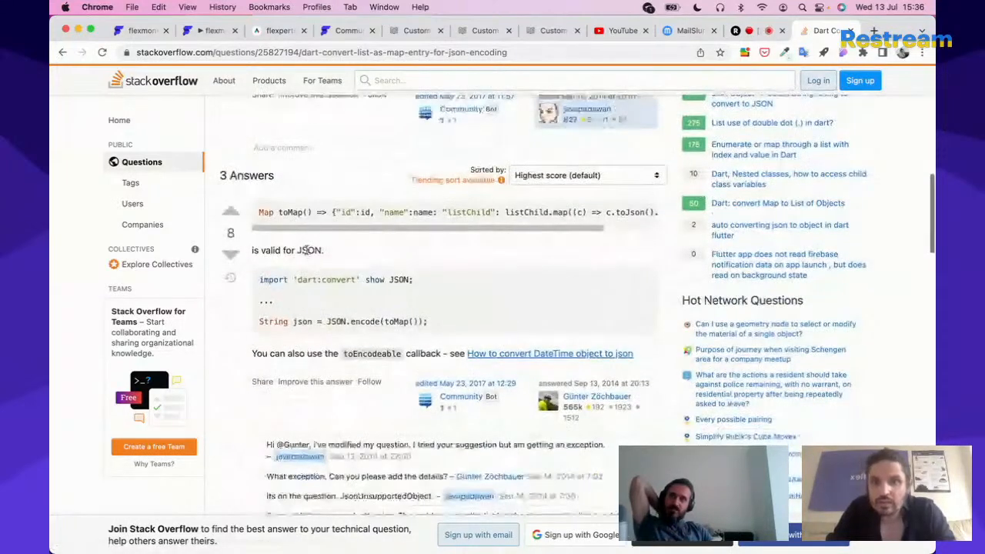
triple_click(333, 280)
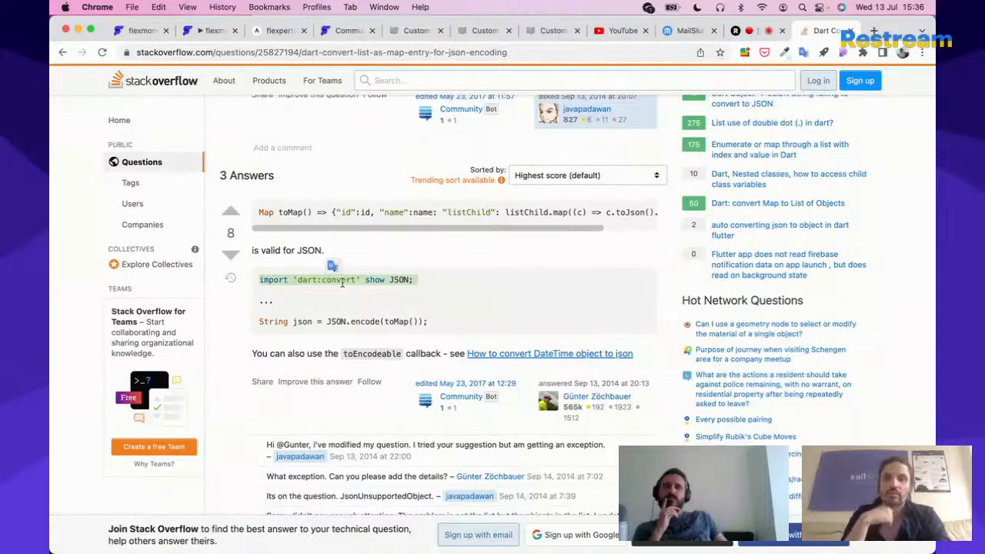
Return to the FlutterFlow project, delete the leftover map line after the for loop, and close the imageFromList editor
left_click(139, 31)
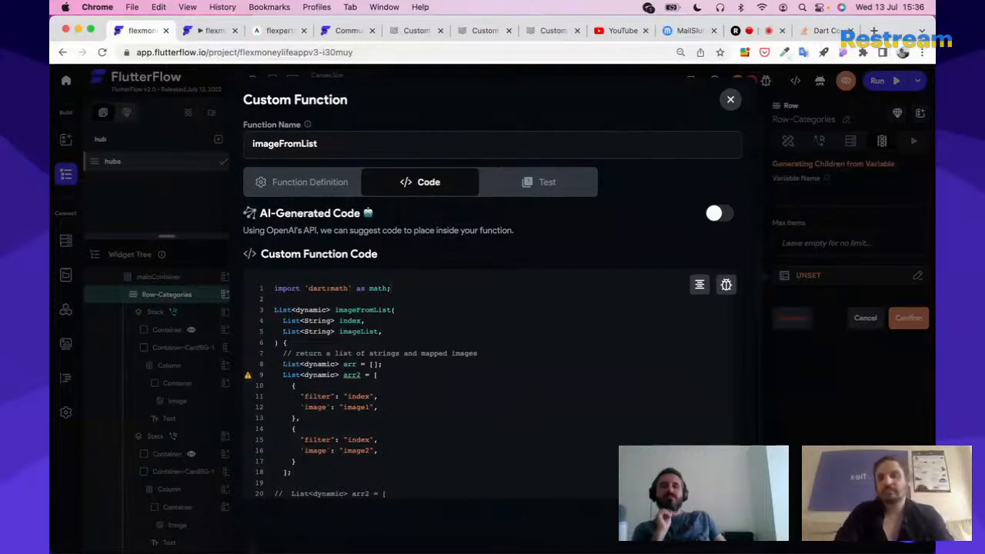
scroll(473, 354, "down", 4)
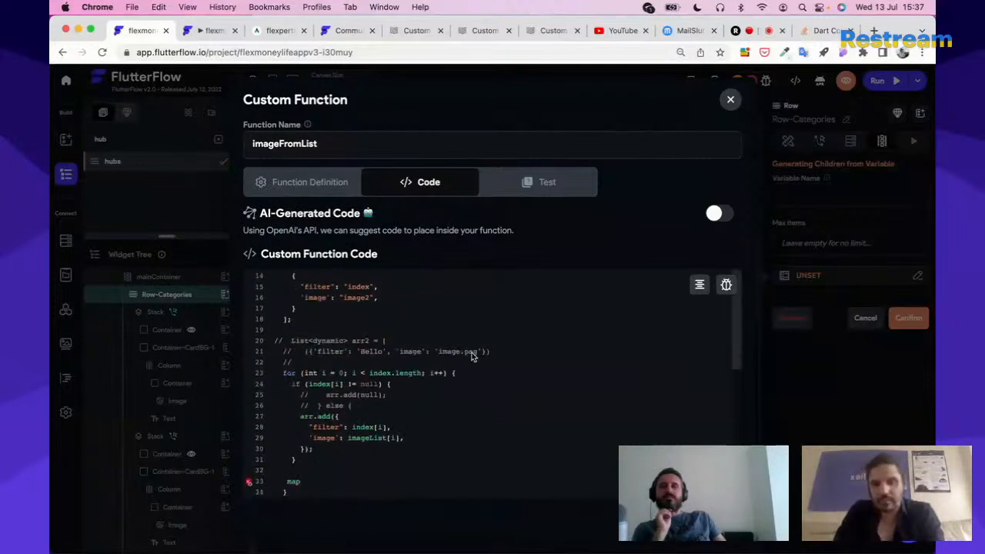
mouse_move(319, 478)
left_mouse_down()
mouse_move(283, 460)
mouse_move(334, 485)
left_mouse_up()
left_click(281, 463)
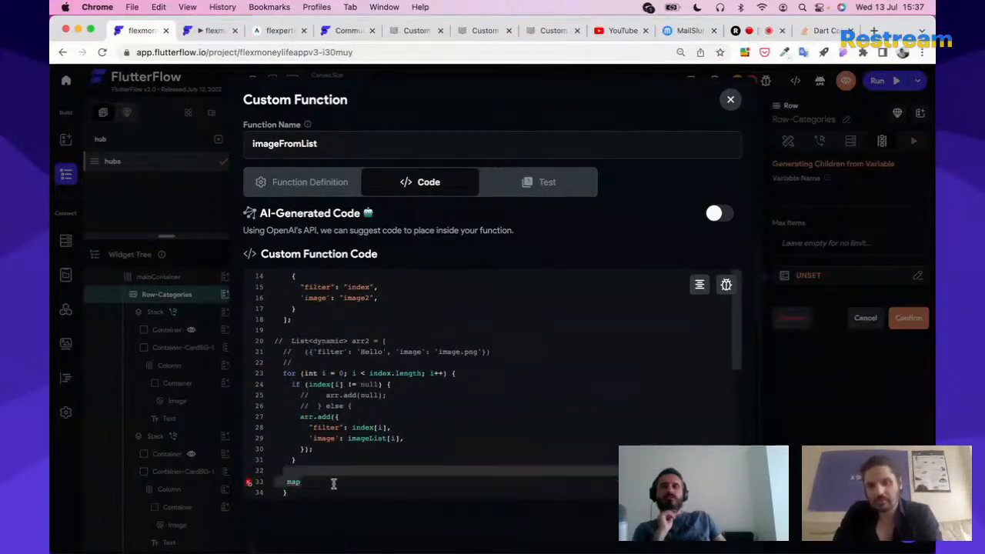
key("BackSpace")
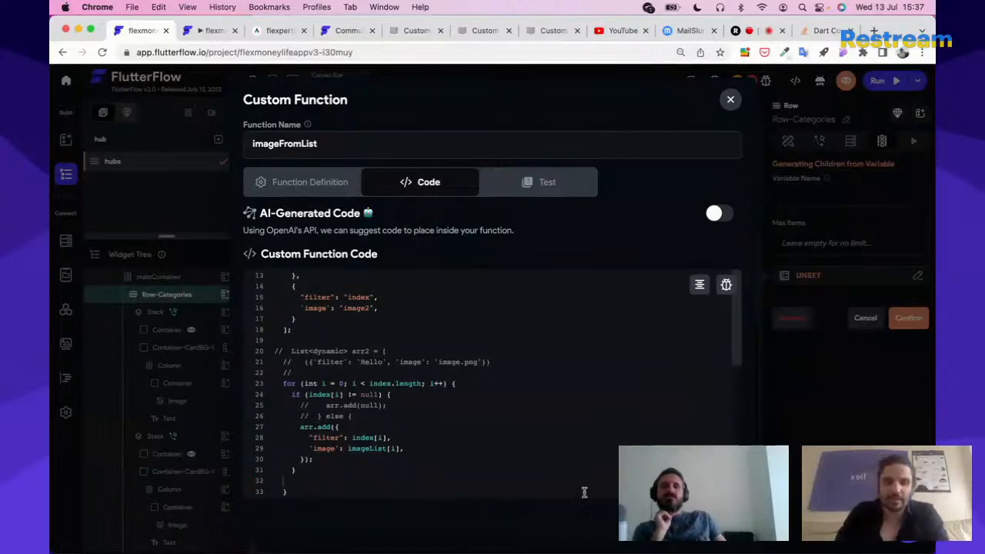
key("ctrl+Up")
key("ctrl+Up")
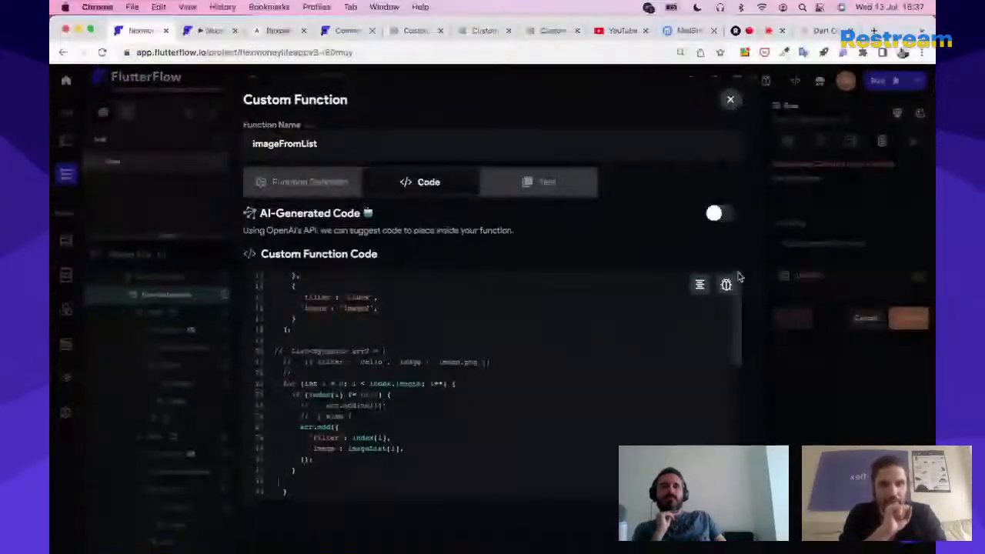
left_click(729, 101)
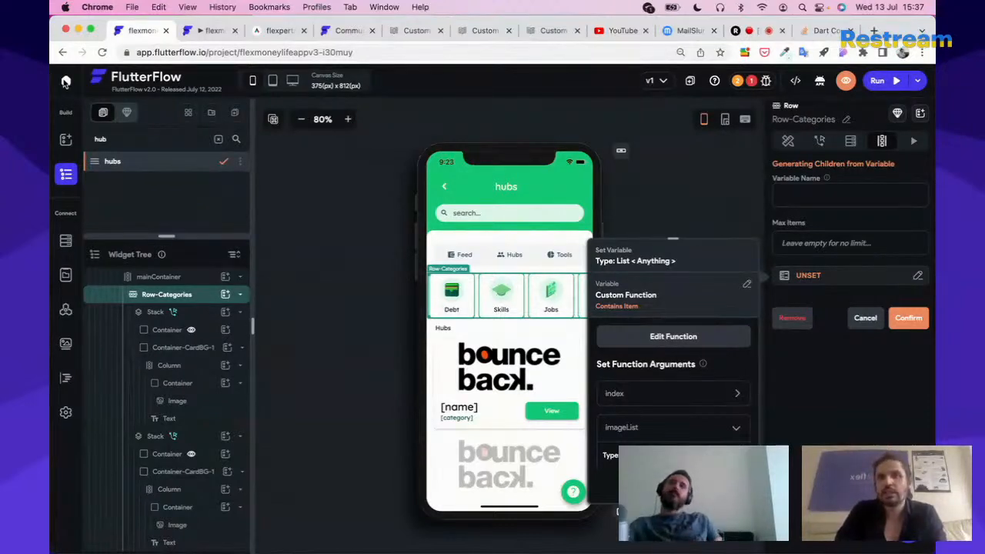
Skim the FlutterFlow Live thread and its replies in the FlutterFlow Community
left_click(348, 30)
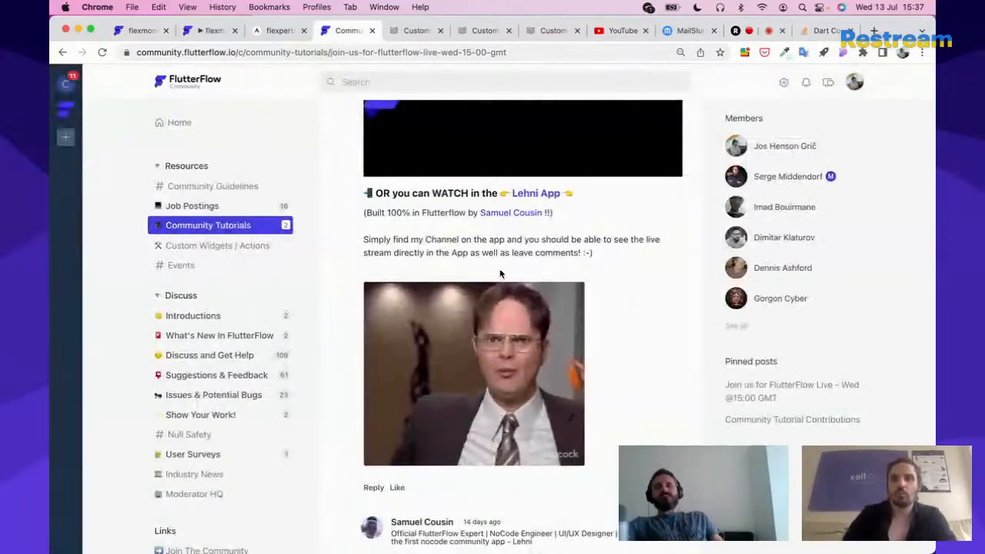
scroll(500, 274, "up", 3)
scroll(500, 274, "up", 15)
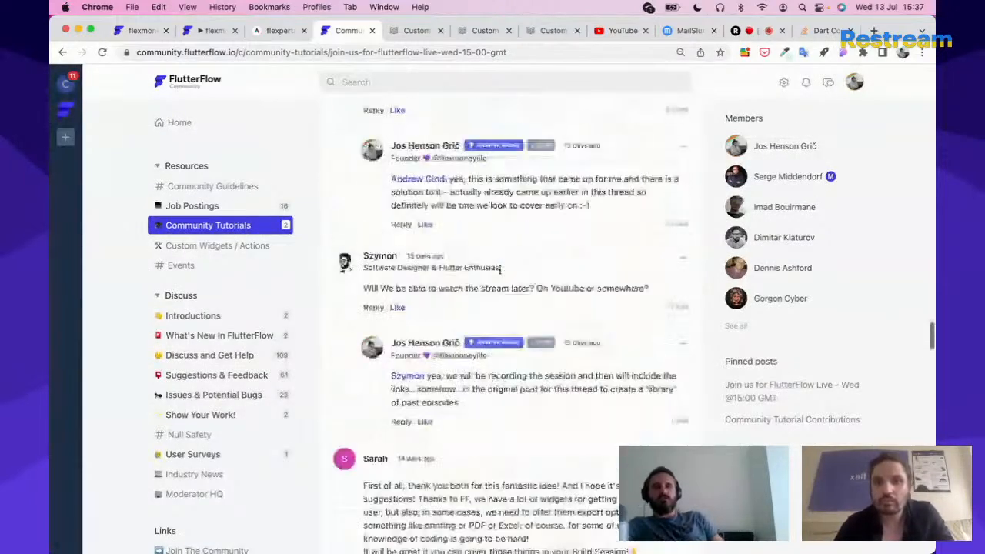
scroll(221, 214, "up", 10)
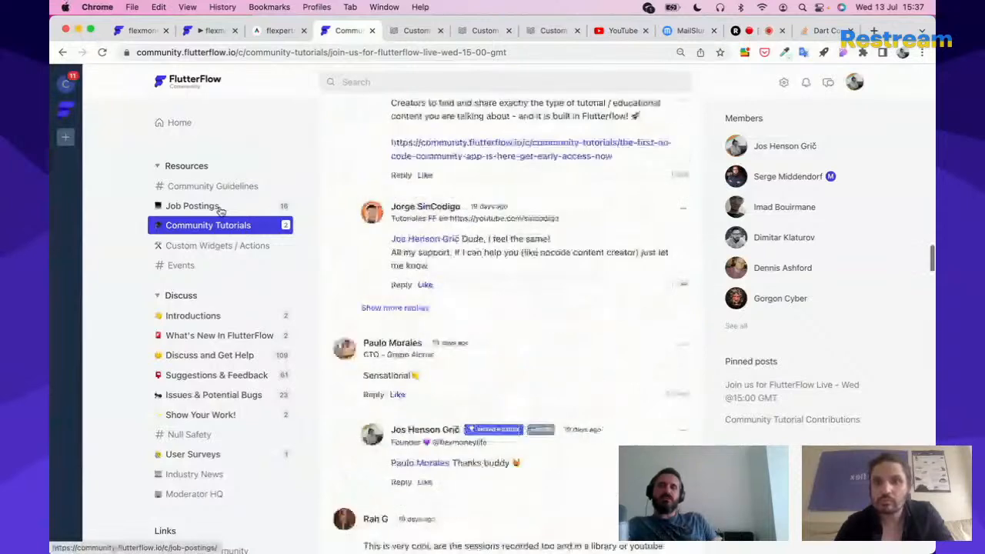
scroll(221, 208, "up", 10)
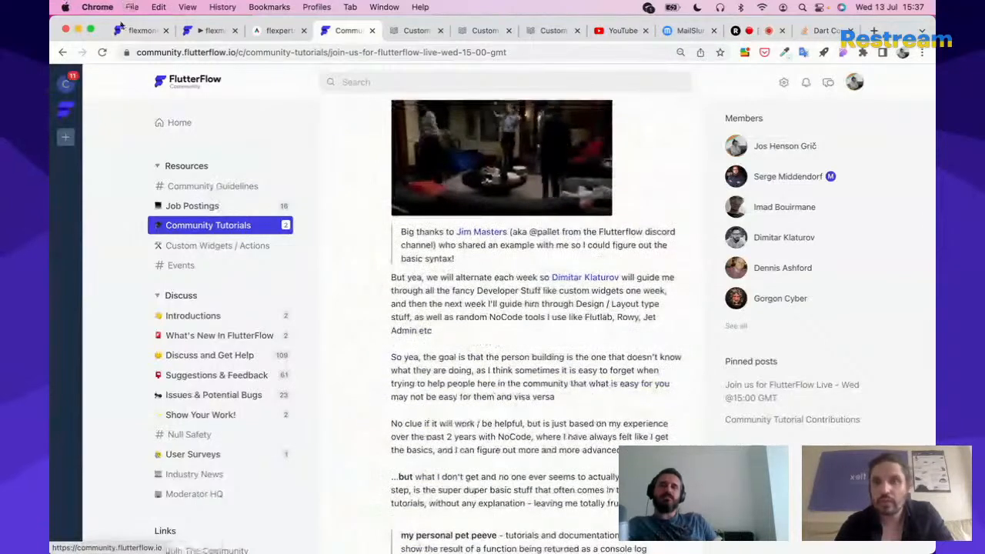
Return to the FlutterFlow project, dismiss the row's variable settings, and open the CustomWebView custom widget for editing
left_click(130, 33)
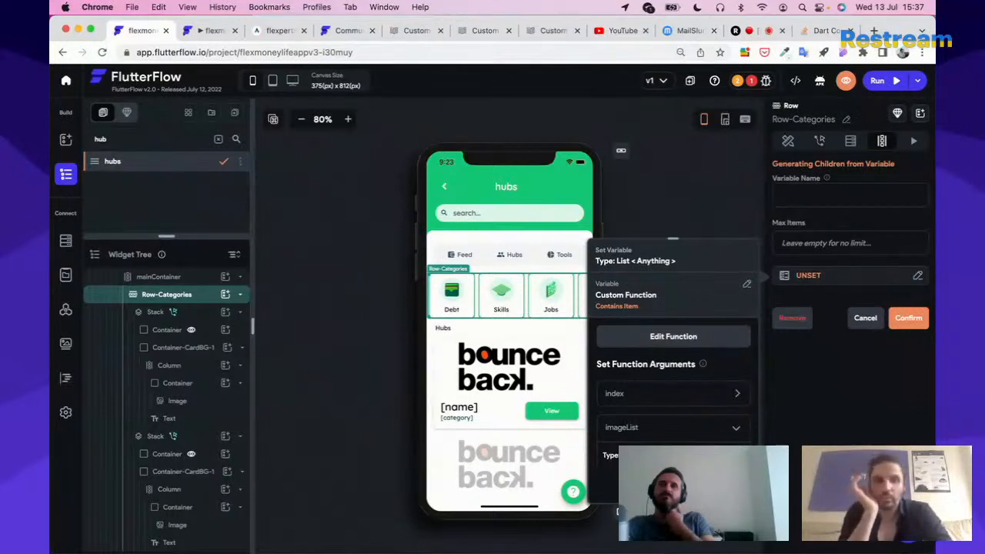
left_click(195, 385)
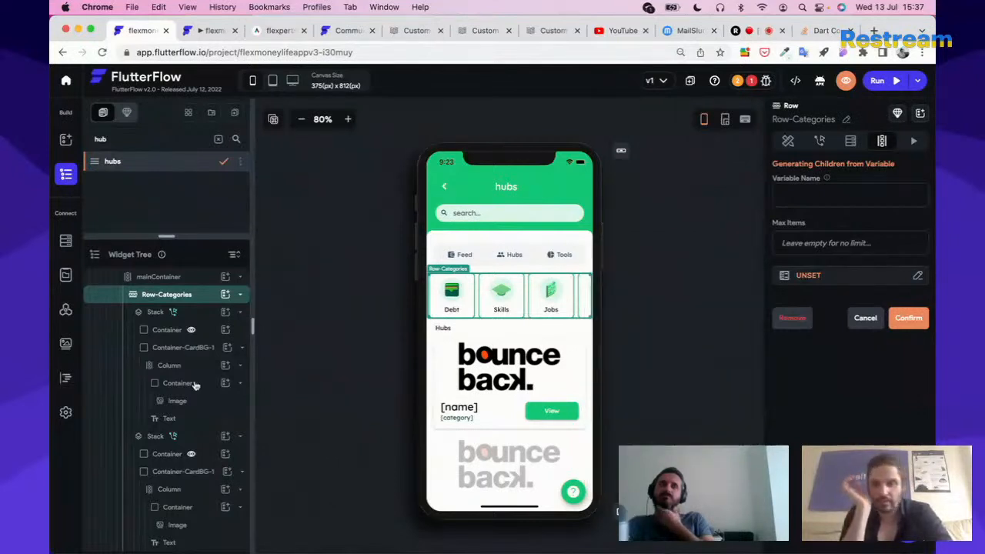
left_click(66, 381)
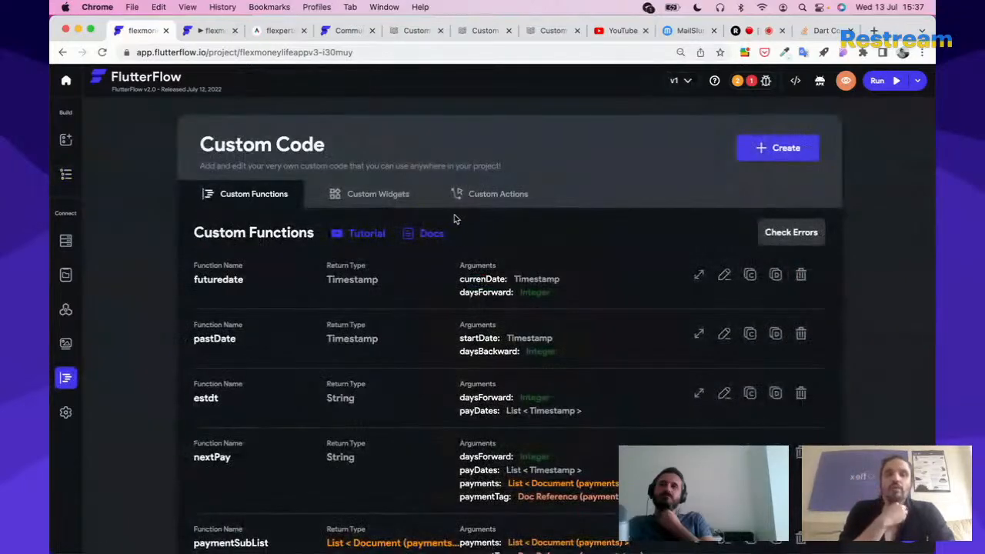
left_click(412, 197)
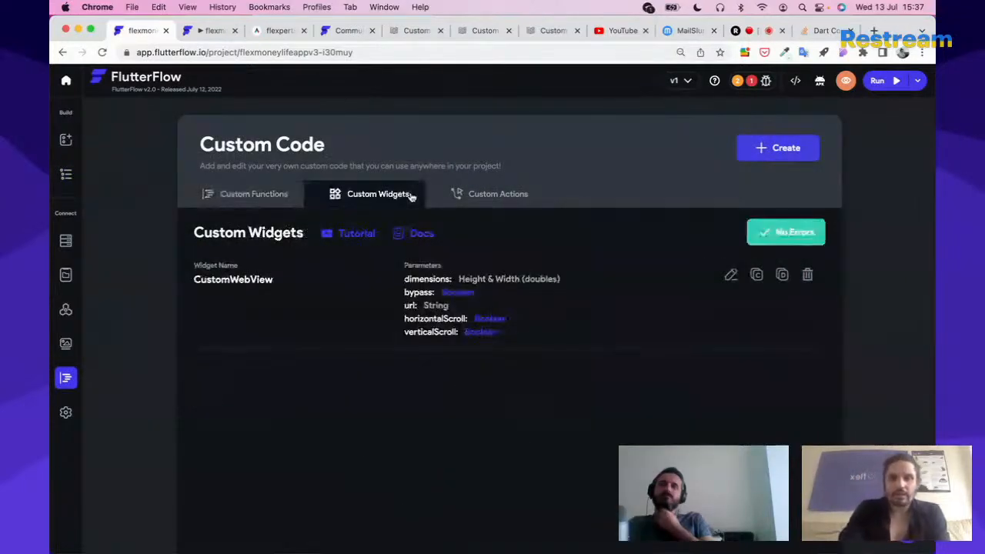
left_click(731, 276)
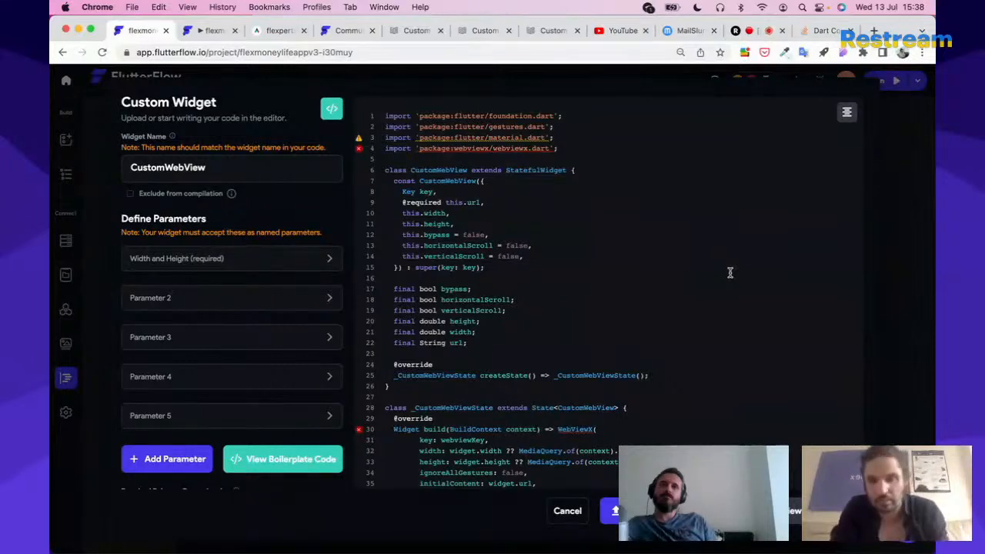
Review the CustomWebView code from the imports to the webviewKey getter, and leave the widget editor without changes
scroll(730, 274, "down", 1)
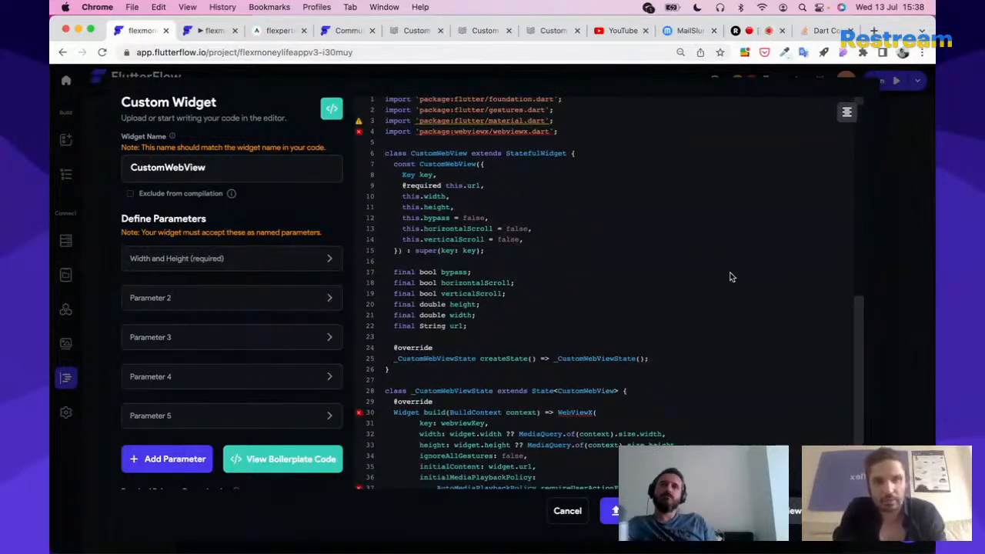
scroll(730, 276, "up", 1)
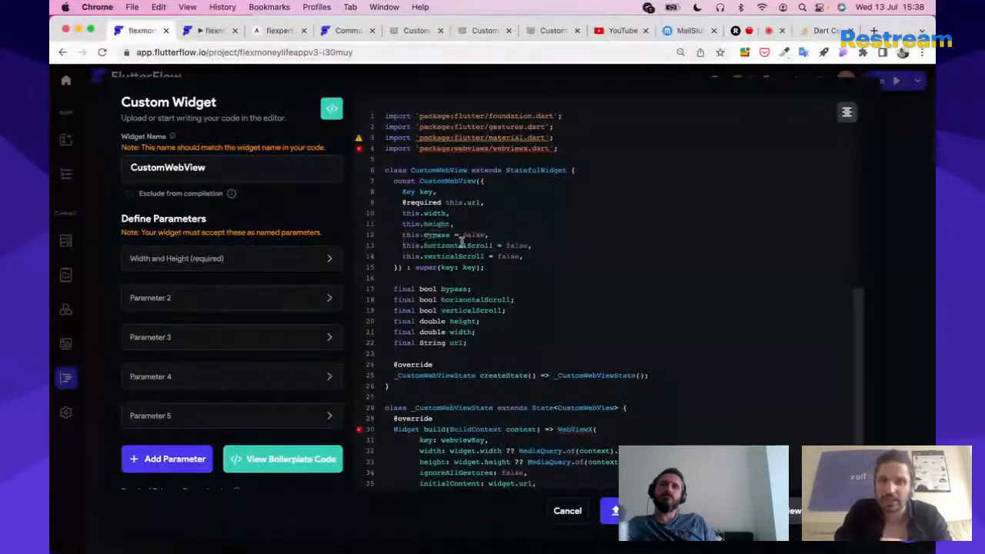
scroll(461, 243, "down", 10)
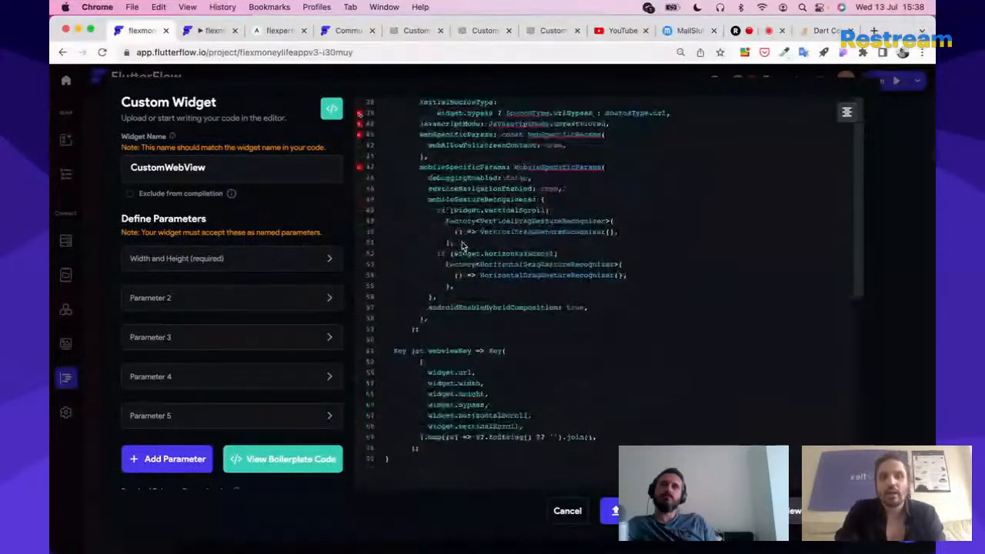
scroll(566, 259, "up", 10)
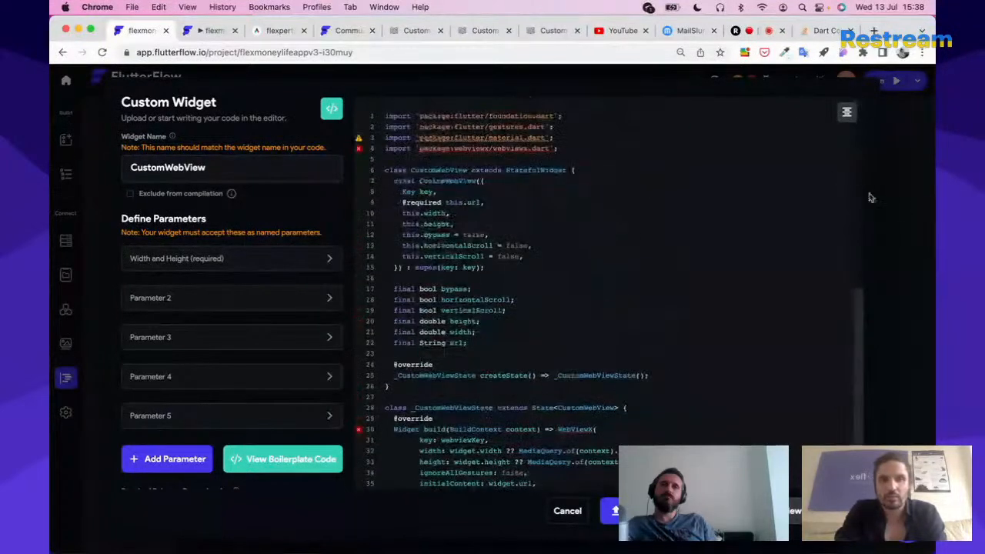
left_click(567, 511)
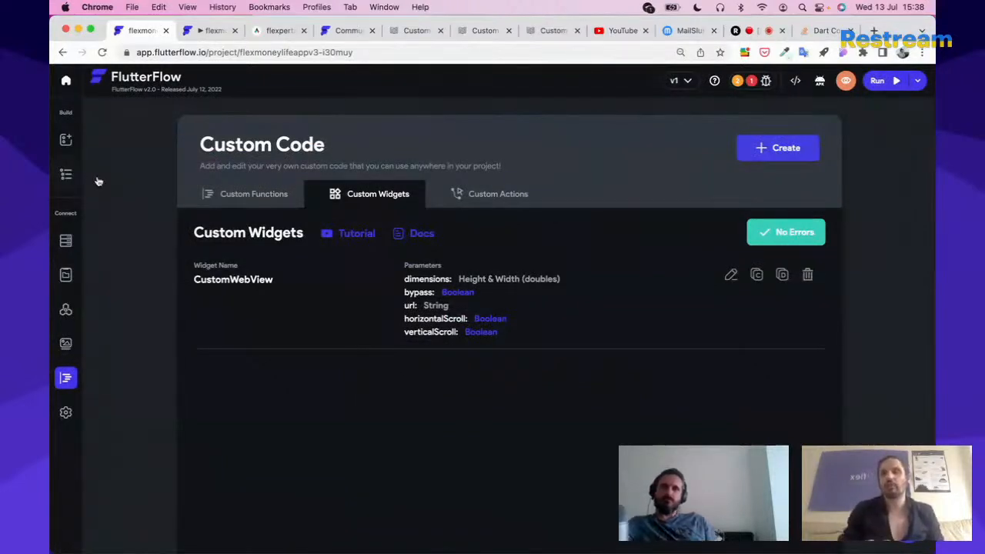
Find and open the inbox page in the page builder, and set its email Expandable's active view to Expanded
left_click(66, 174)
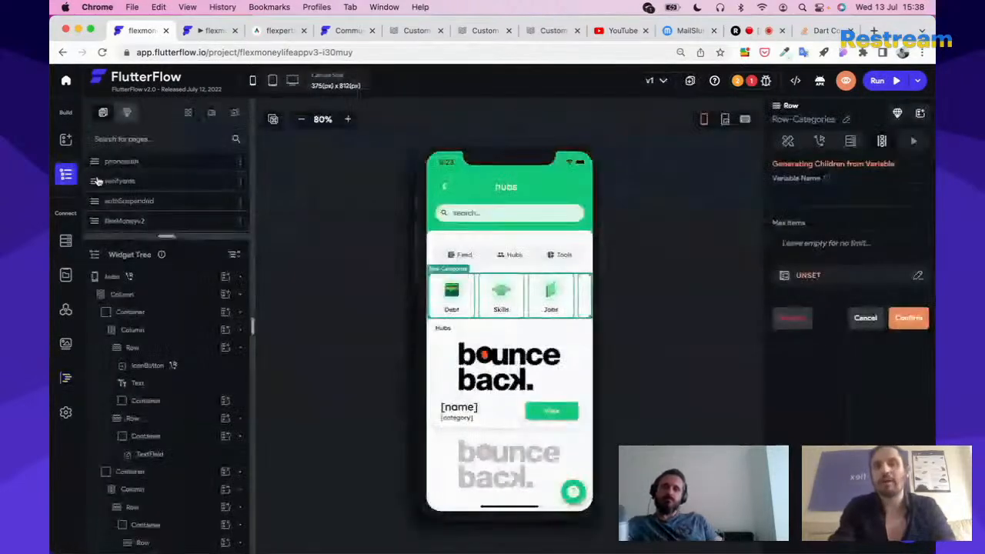
left_click(146, 137)
type("inbox")
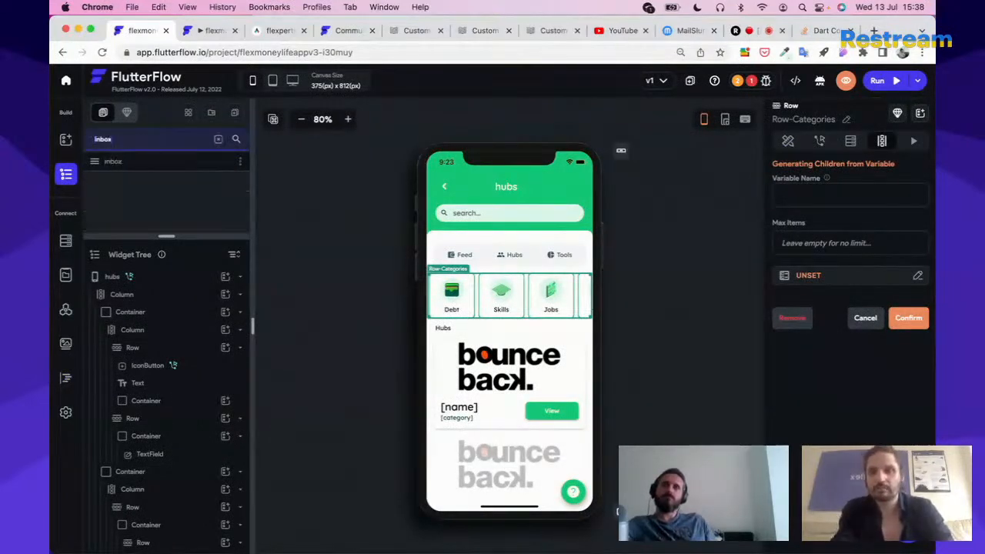
left_click(145, 163)
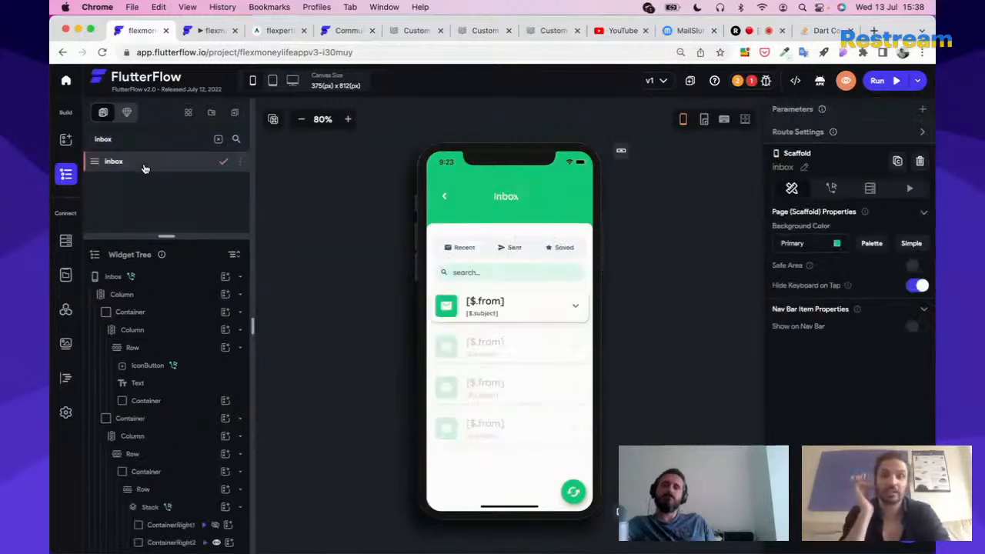
left_click(572, 307)
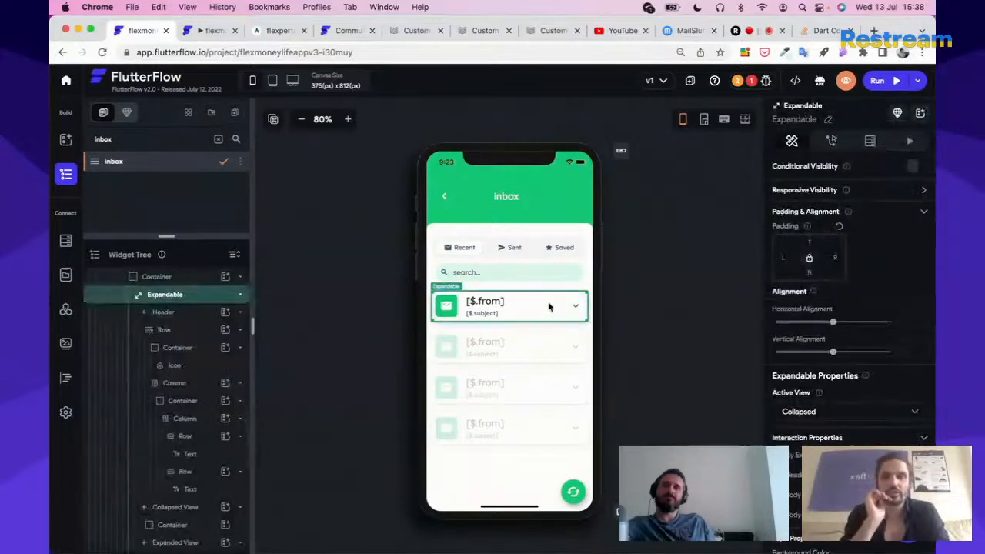
left_click(842, 415)
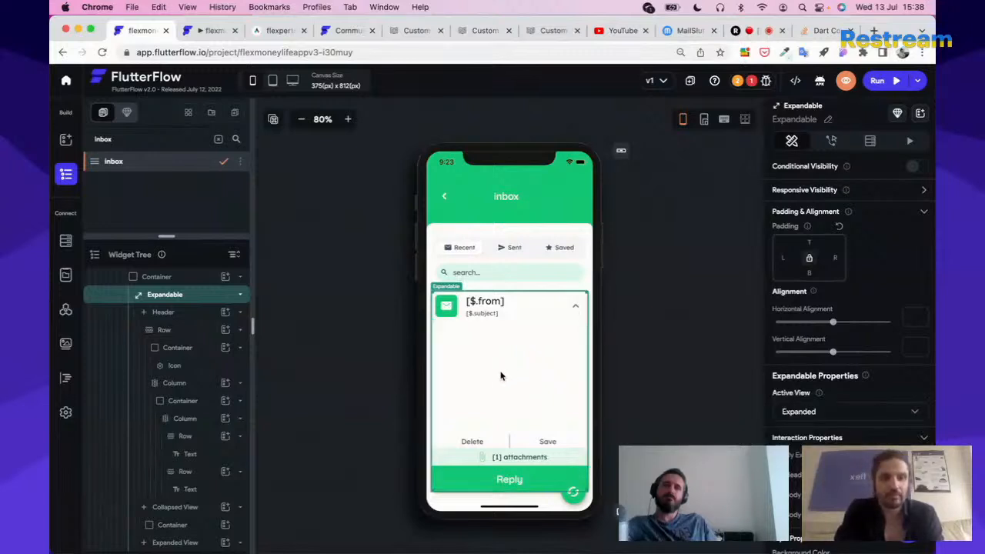
Select the CustomWebView inside the expanded email and inspect its custom widget properties and web content preview
left_click(477, 361)
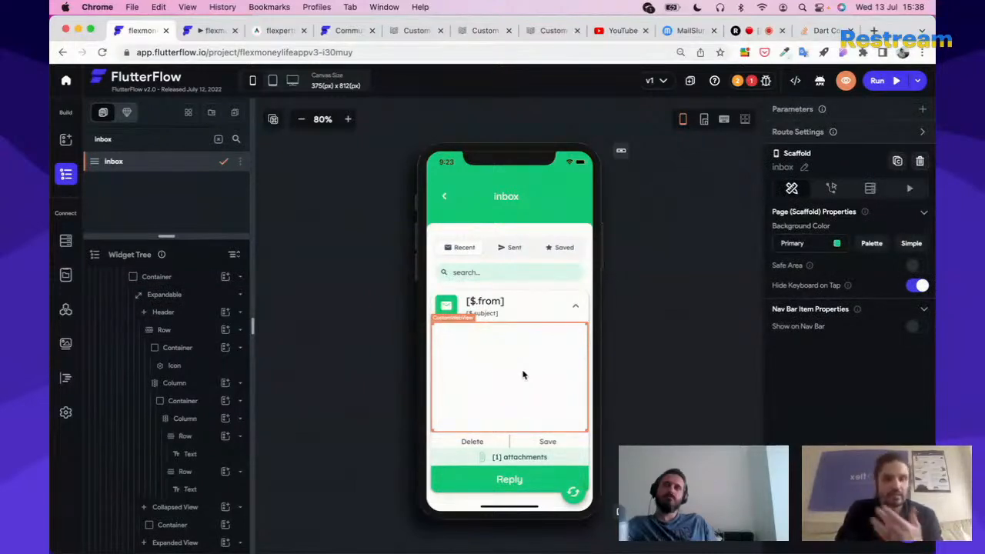
left_click(522, 375)
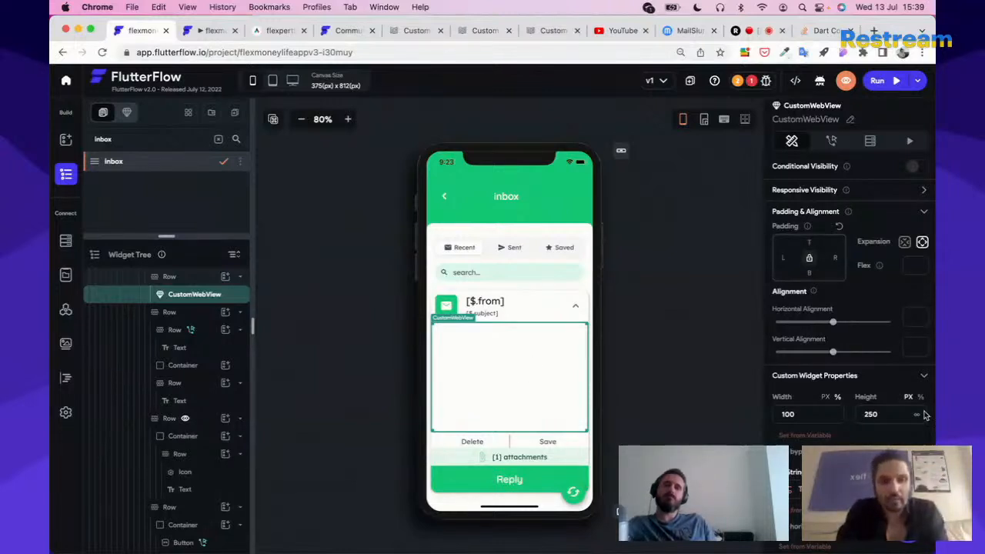
scroll(885, 427, "down", 3)
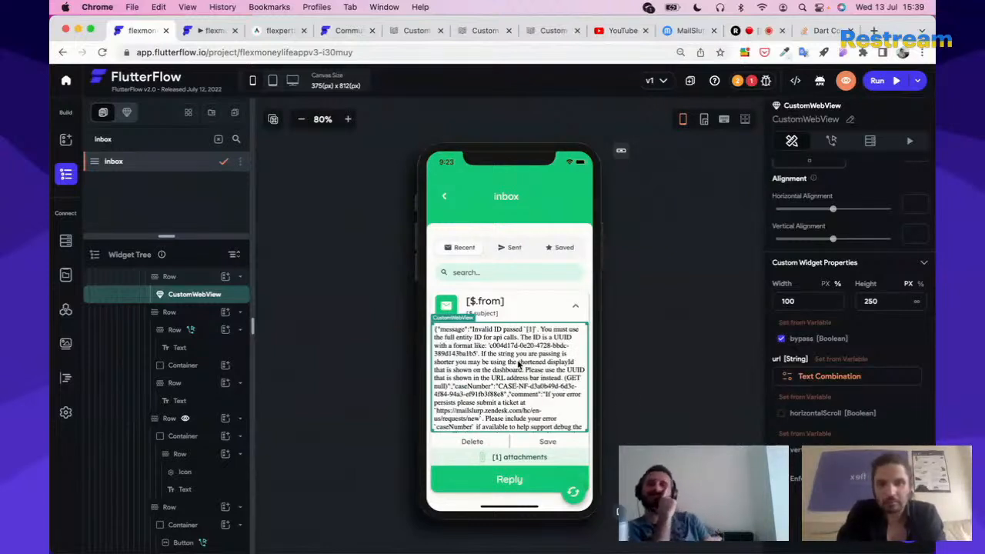
scroll(520, 365, "down", 5)
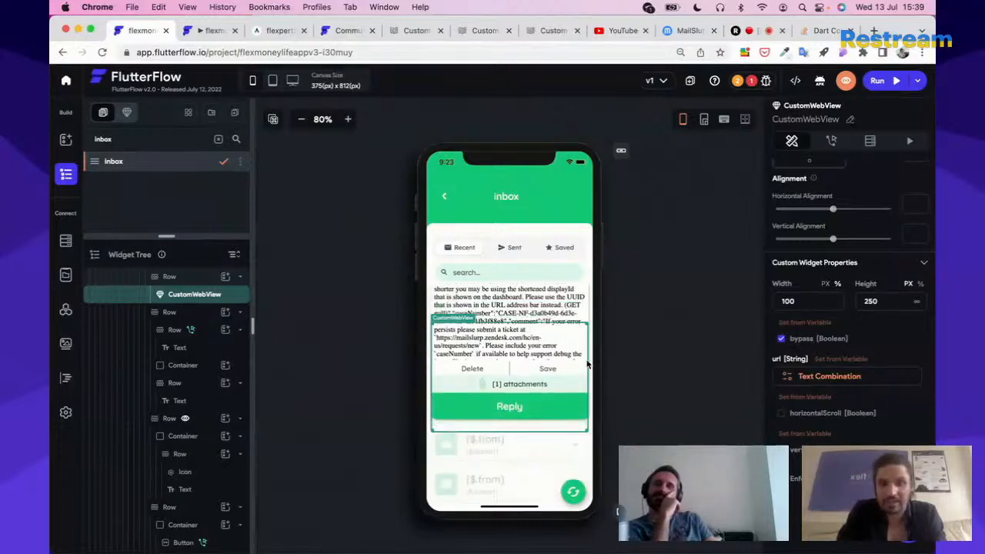
scroll(552, 366, "up", 5)
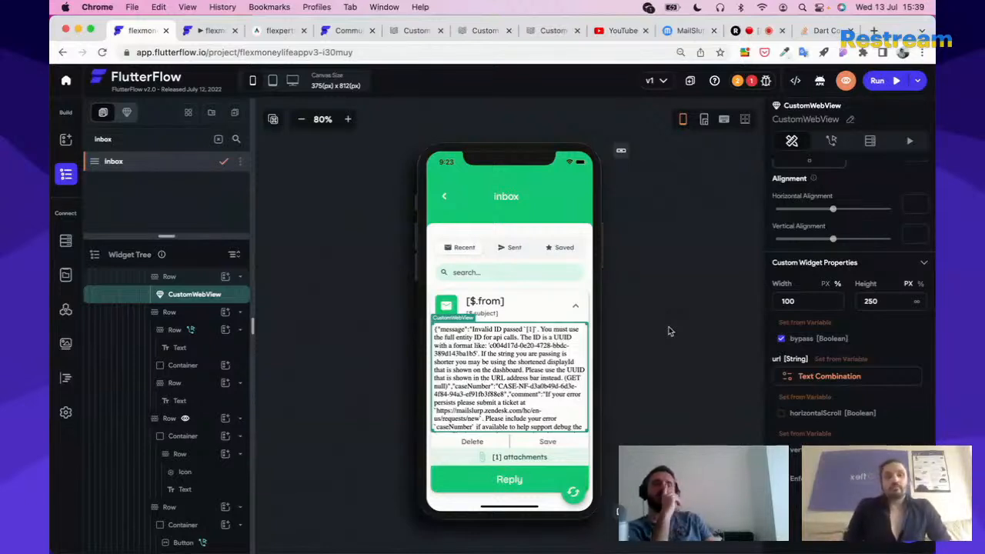
Switch to the running test app, open its email inbox from the daily summary, and check the Recent messages
left_click(224, 33)
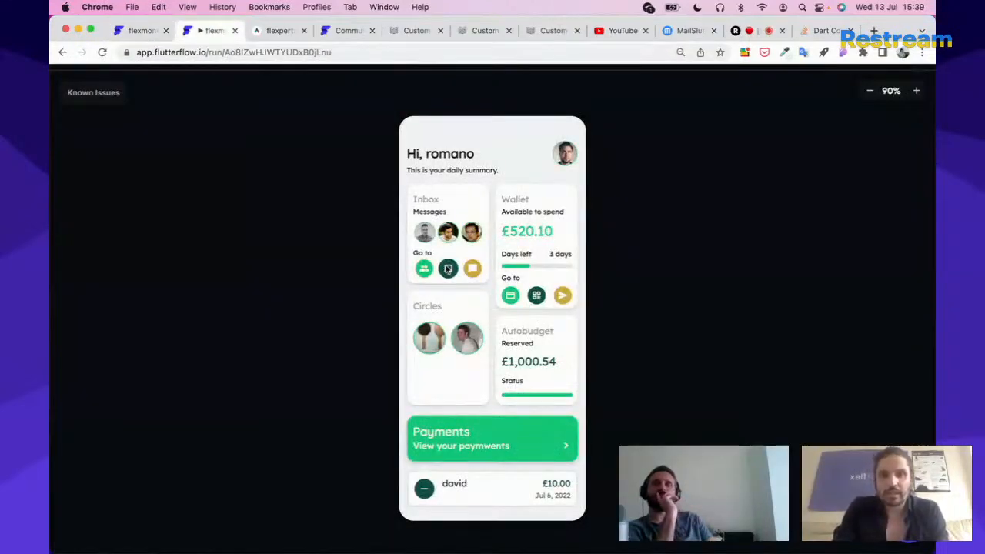
left_click(448, 268)
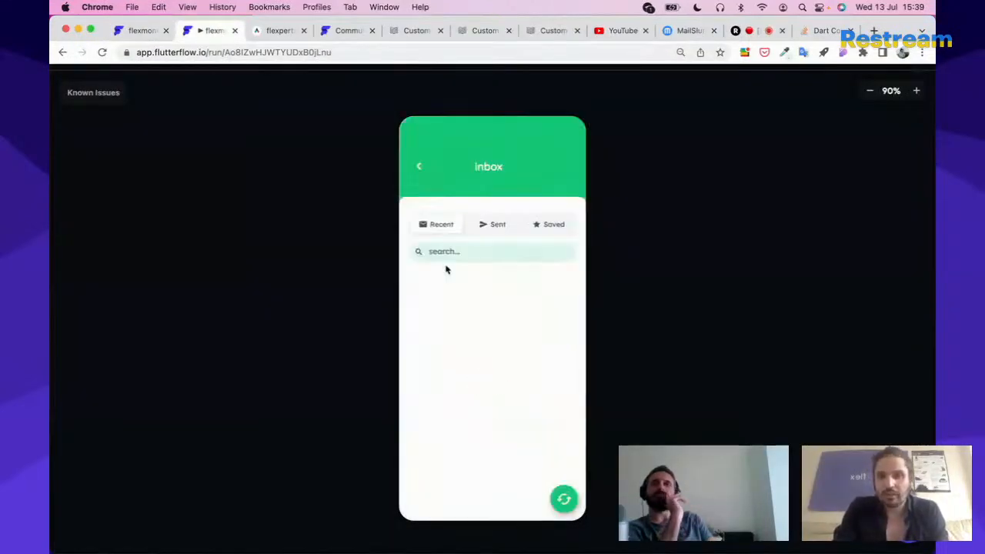
left_click(429, 229)
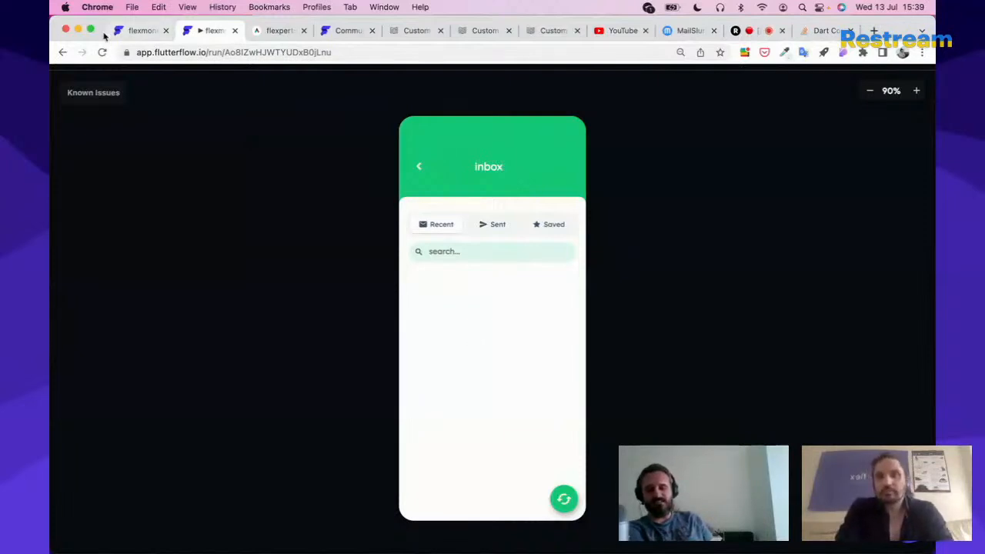
Return to the FlutterFlow project and review the text parts combined in the CustomWebView's url variable, leaving them unchanged
left_click(144, 34)
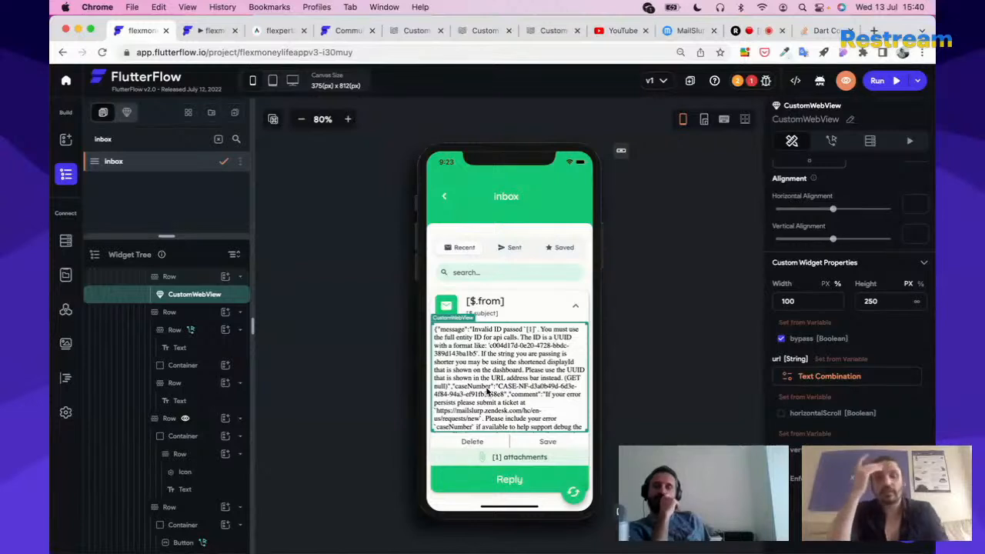
left_click(824, 380)
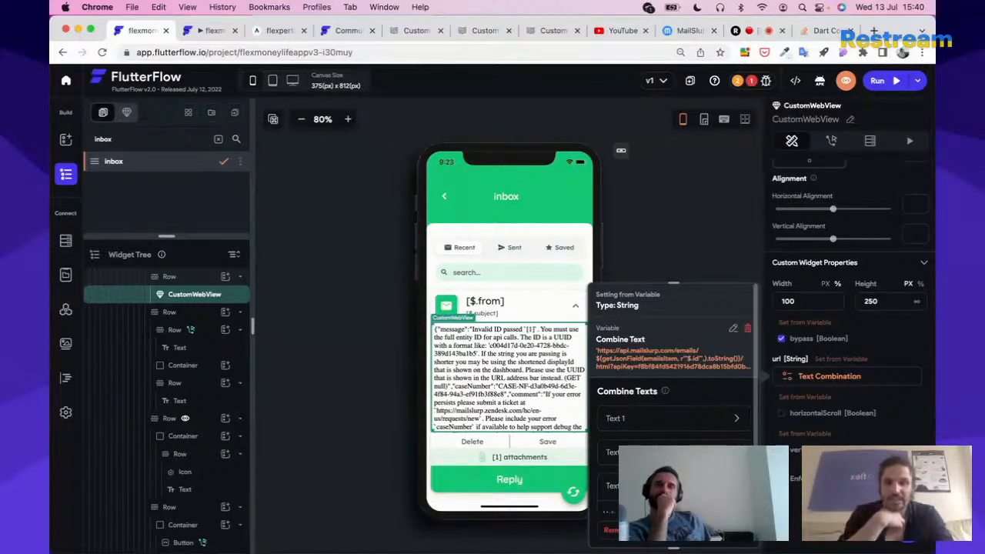
scroll(674, 361, "down", 5)
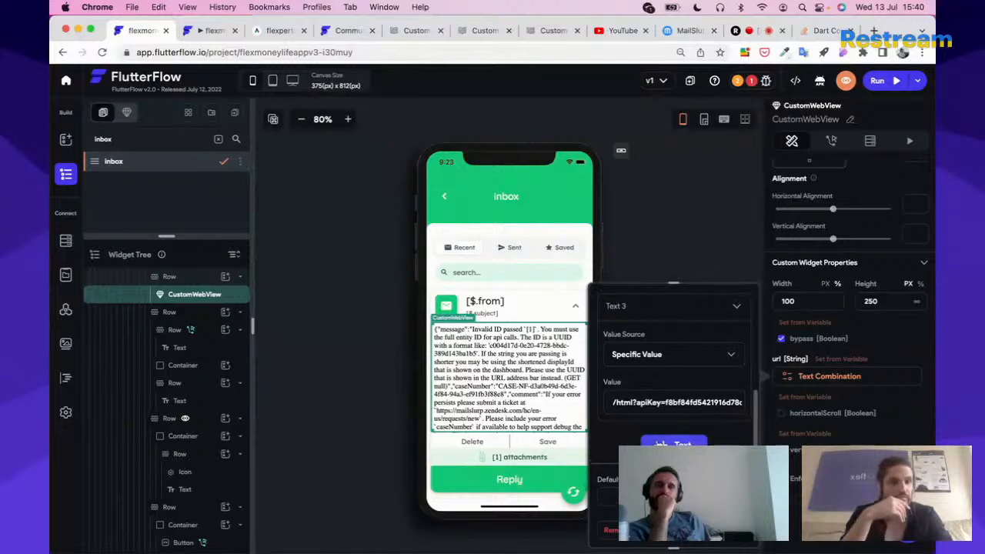
scroll(673, 362, "up", 6)
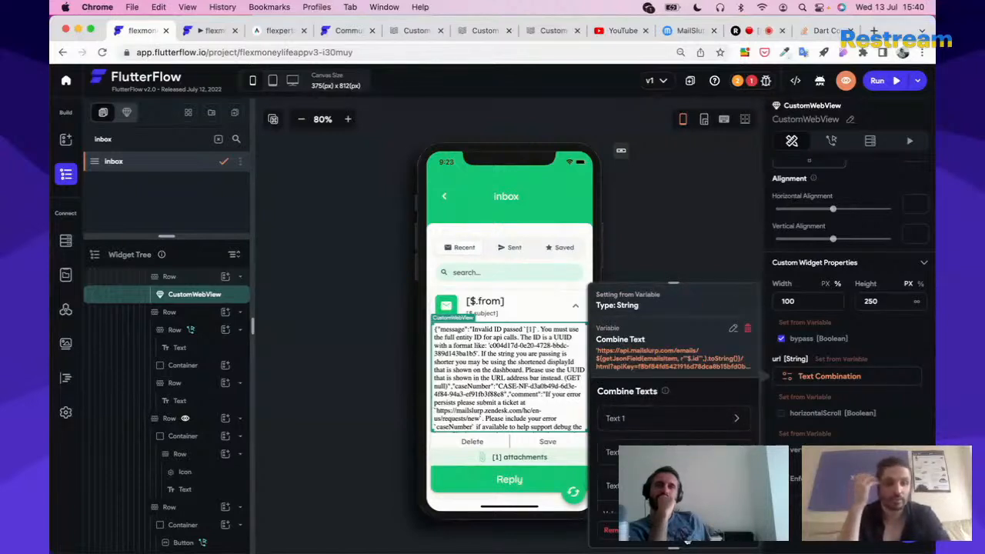
left_click(686, 536)
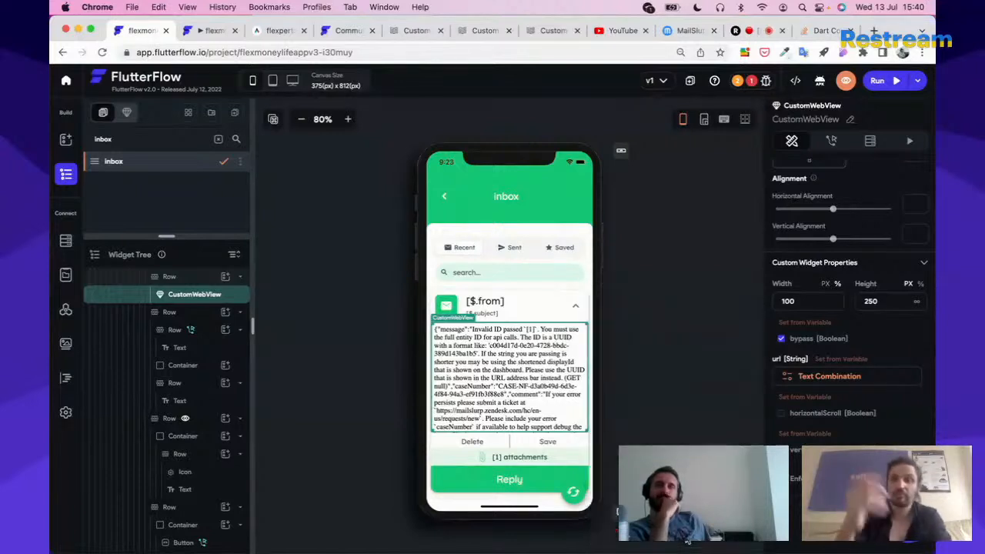
Leave the current project and open the flexmoney-dev project from the FlutterFlow dashboard
left_click(66, 85)
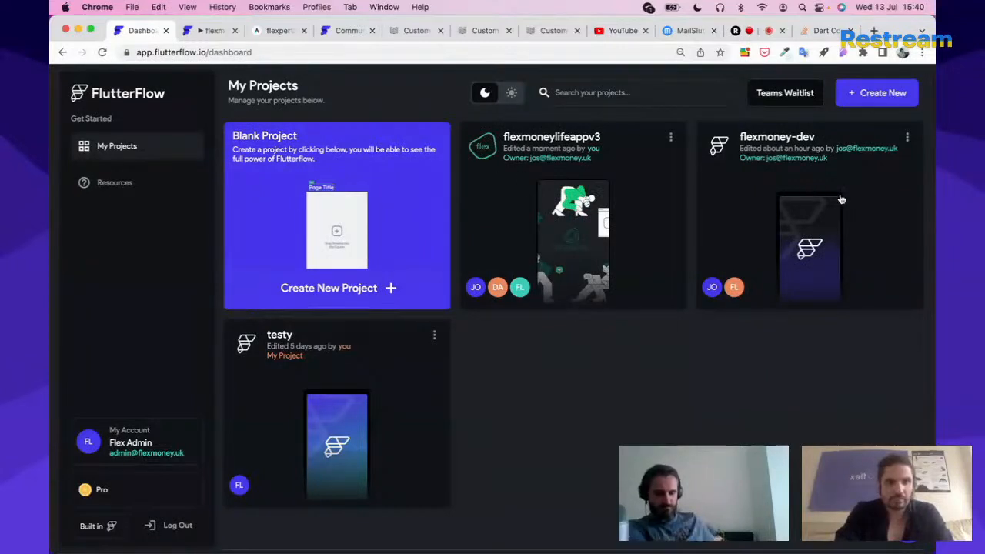
left_click(782, 161)
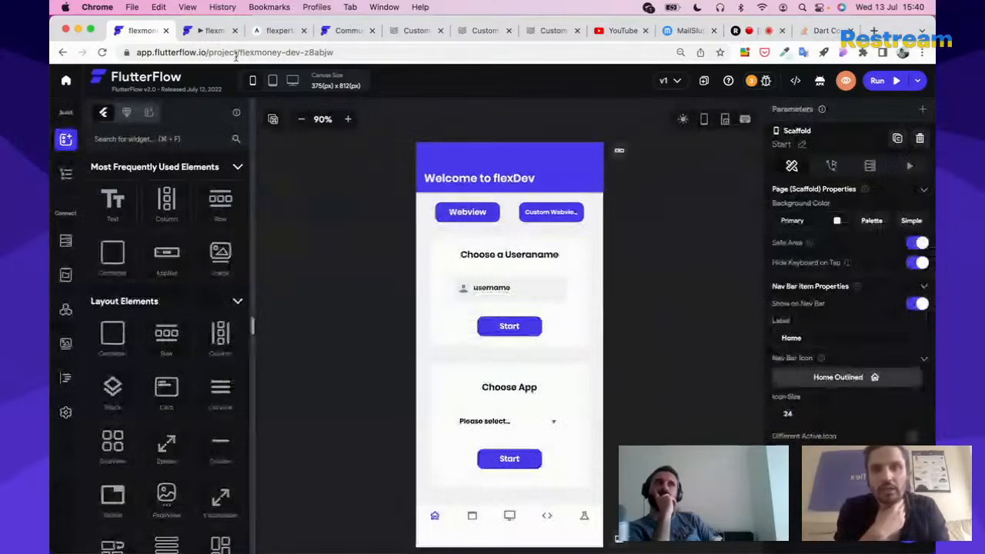
Switch to the FlutterFlow Community and view the What's New In FlutterFlow posts
left_click(346, 31)
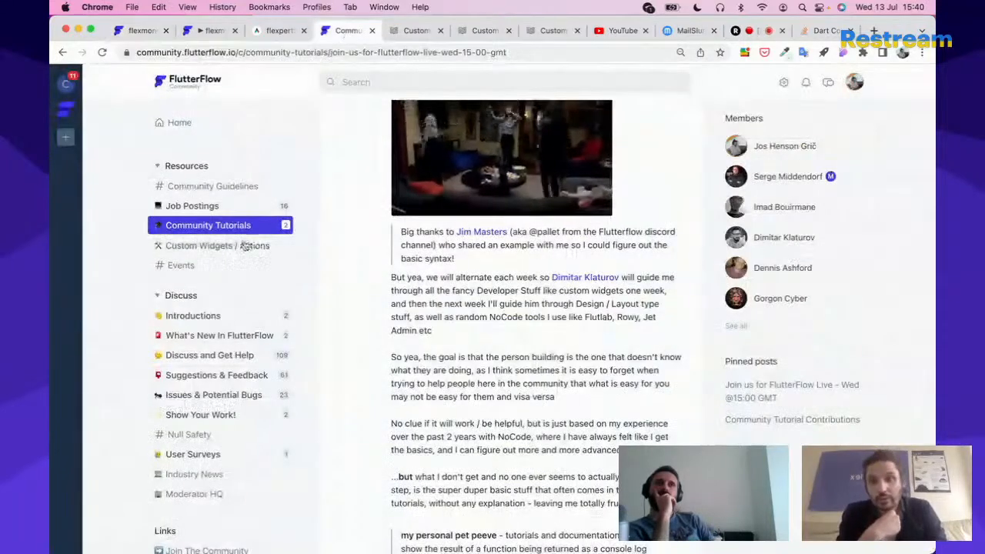
left_click(240, 336)
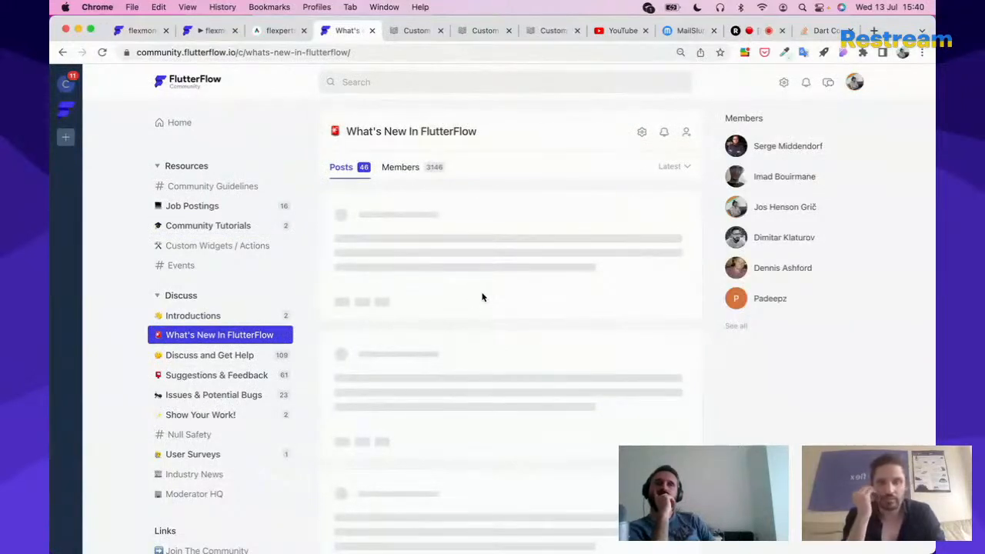
scroll(483, 297, "down", 1)
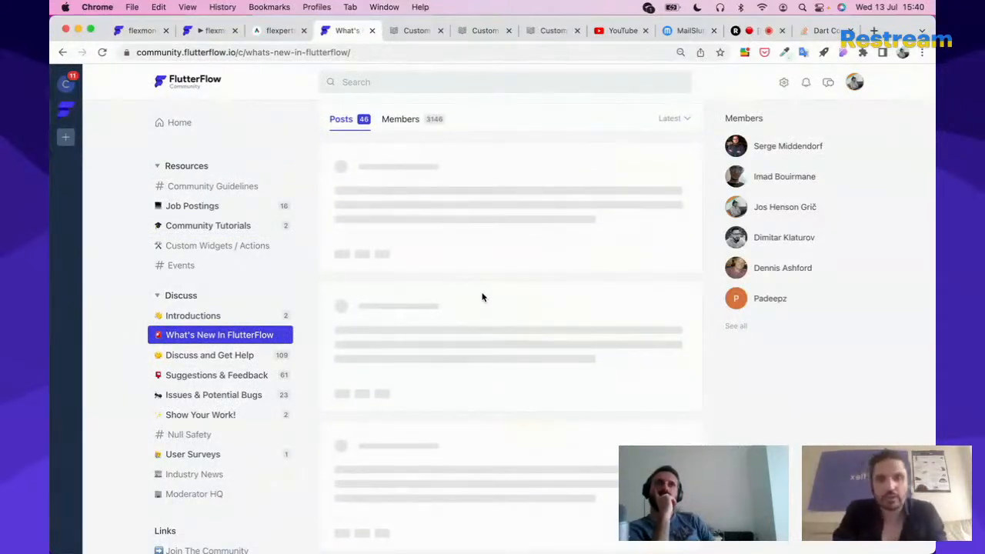
scroll(483, 298, "up", 1)
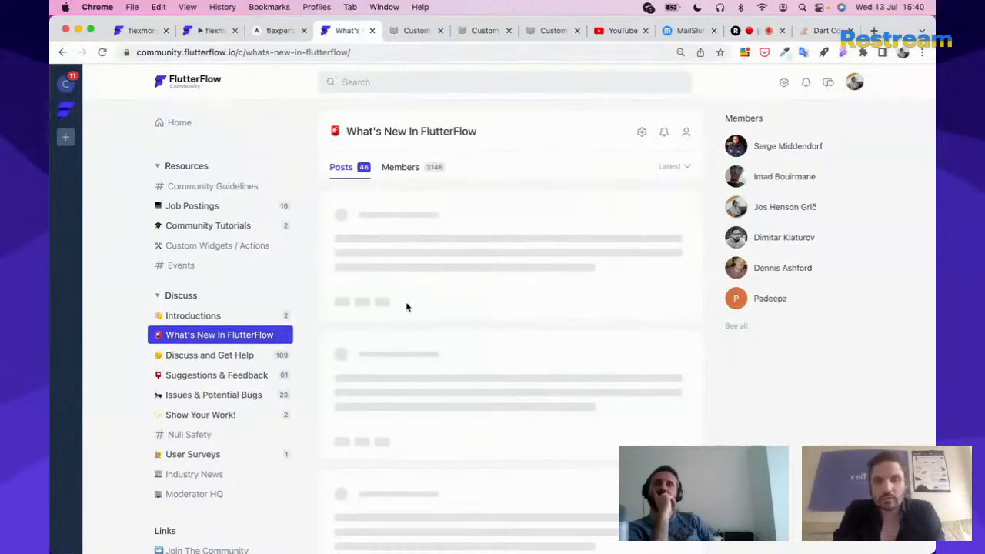
Switch to the Help Center article "Custom routing when a user logs in" and skim its introduction, prerequisites and required pages
left_click(416, 31)
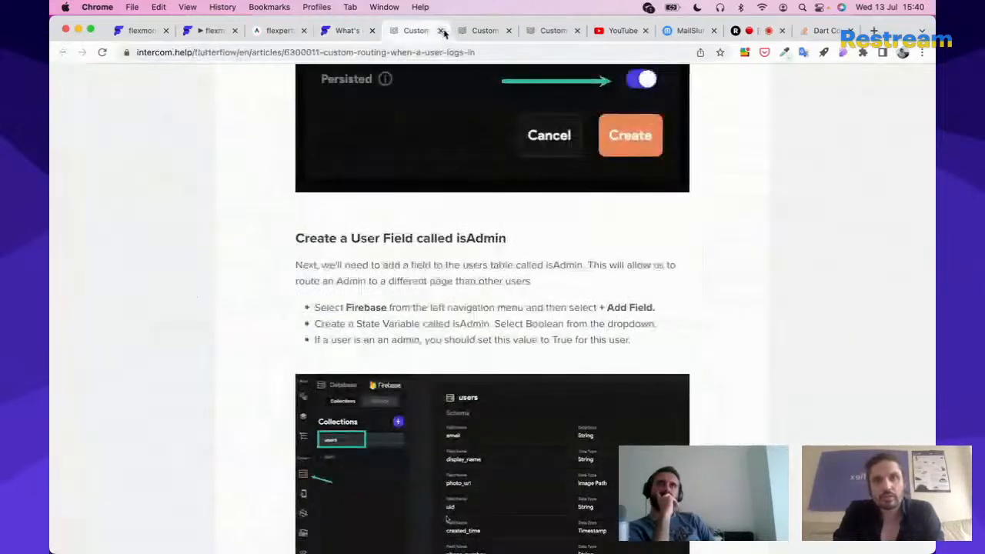
scroll(429, 295, "up", 3)
scroll(429, 295, "up", 10)
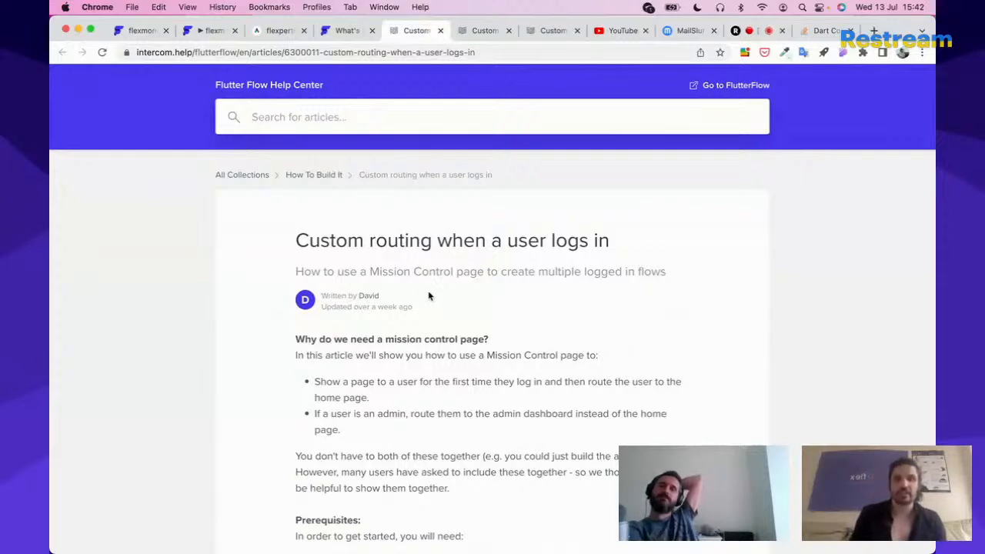
scroll(428, 296, "down", 1)
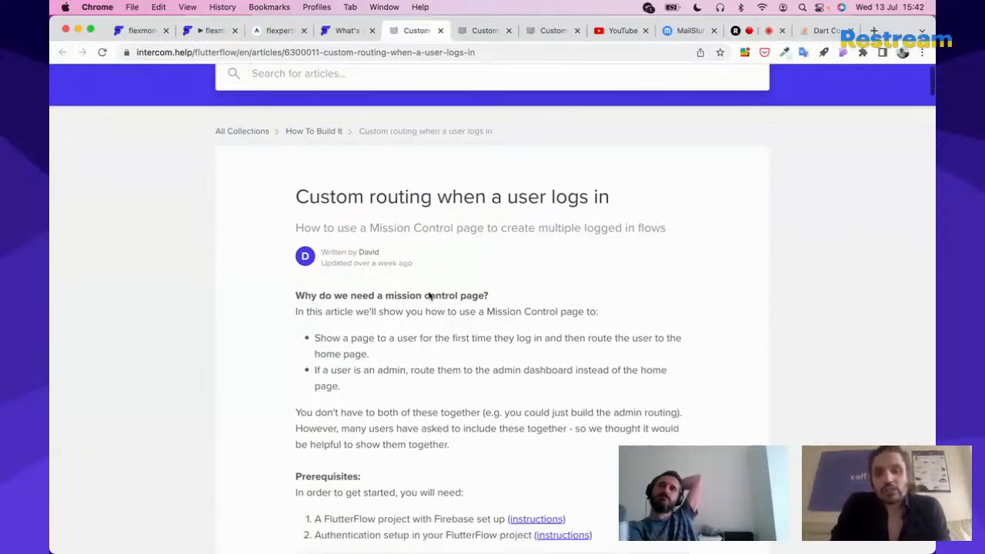
scroll(429, 297, "down", 10)
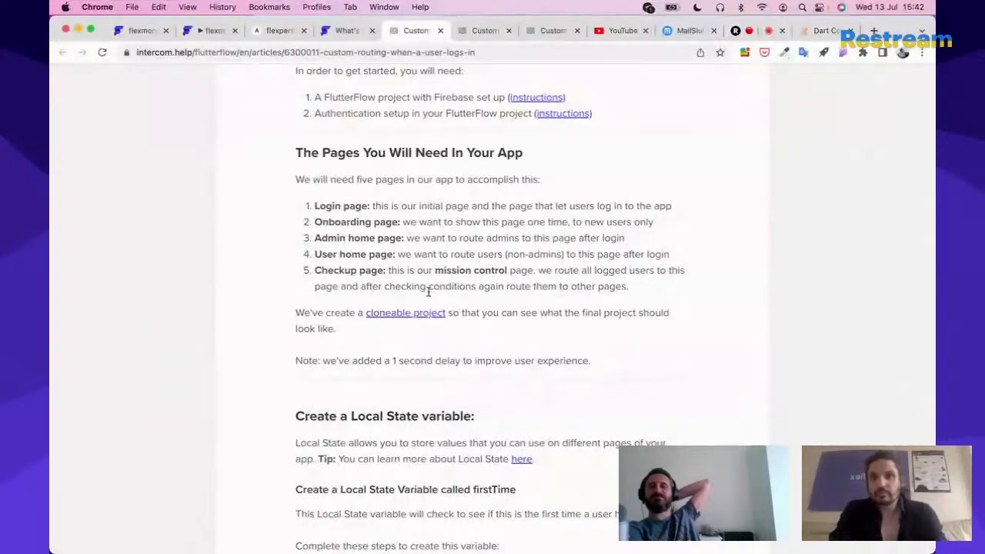
scroll(429, 291, "up", 1)
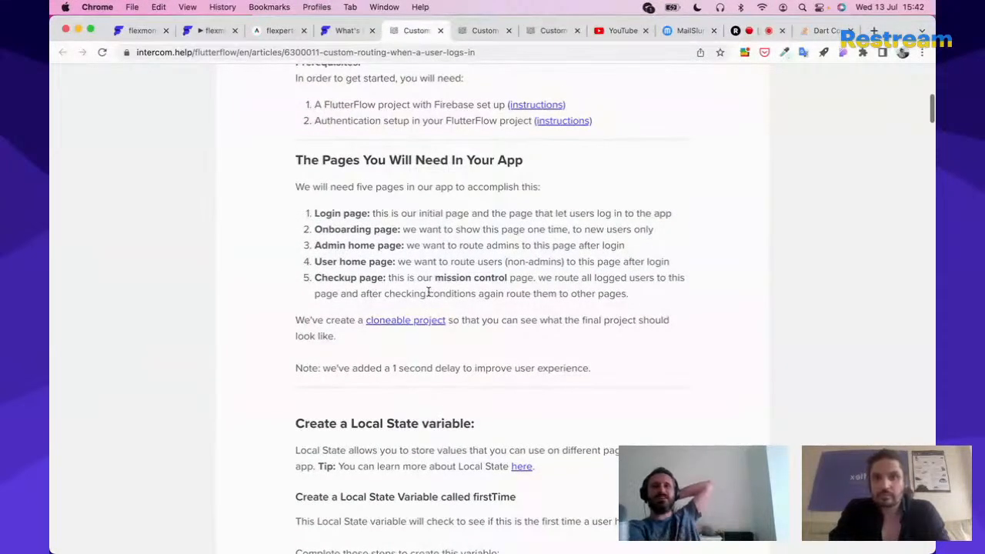
scroll(428, 292, "up", 10)
scroll(429, 294, "down", 9)
scroll(429, 296, "up", 10)
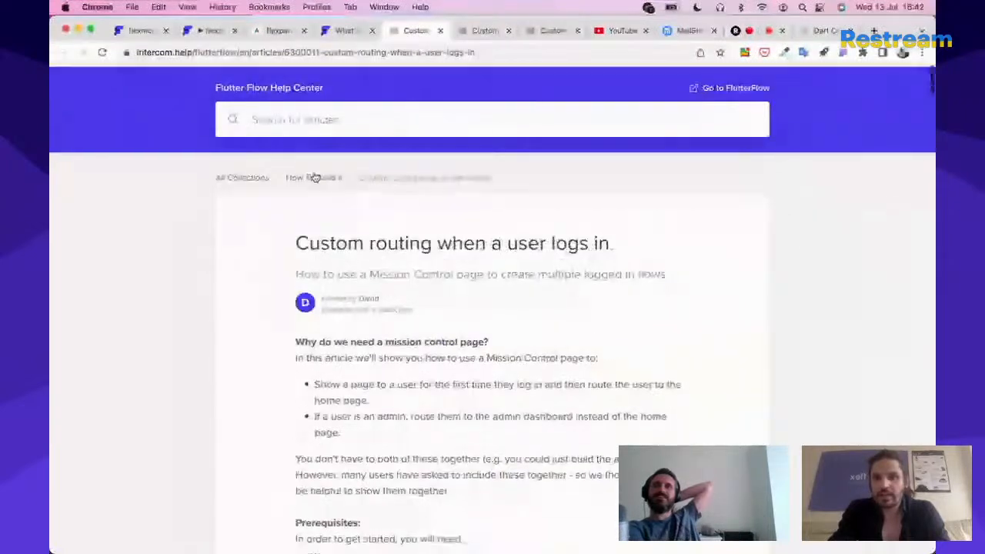
Browse the Help Center's How To Build It collection, open the "How to make a custom NavBar" article and skim its principles
left_click(244, 176)
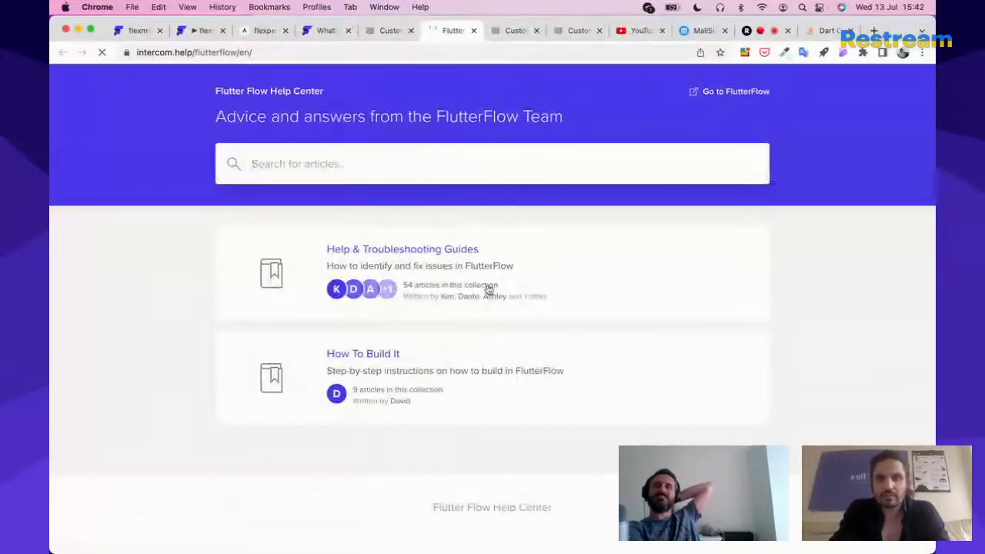
left_click(365, 356)
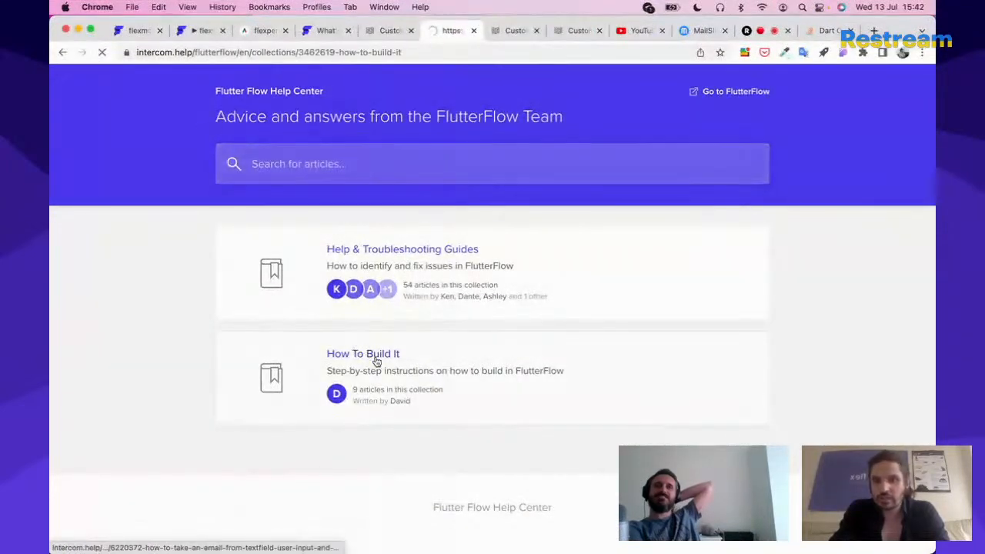
scroll(387, 369, "down", 4)
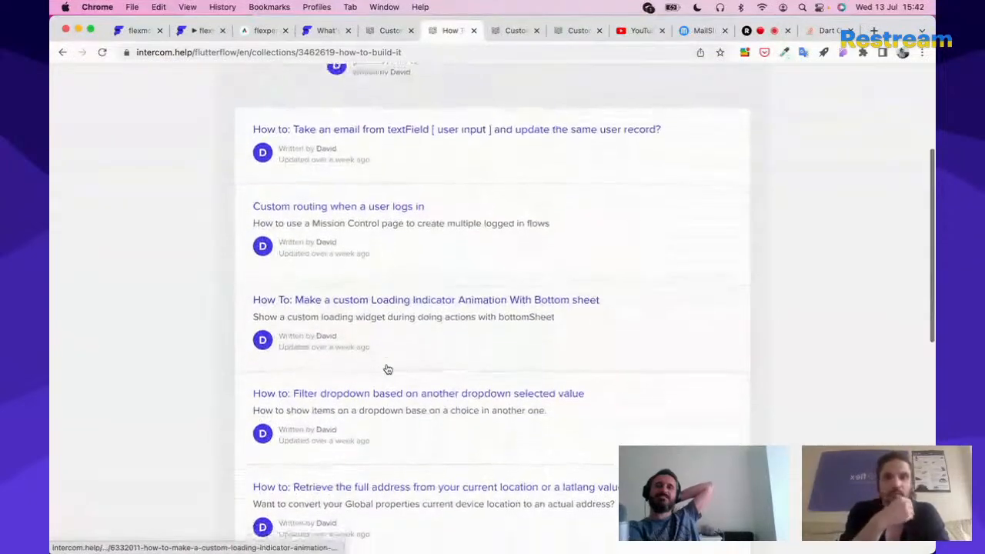
scroll(387, 369, "down", 5)
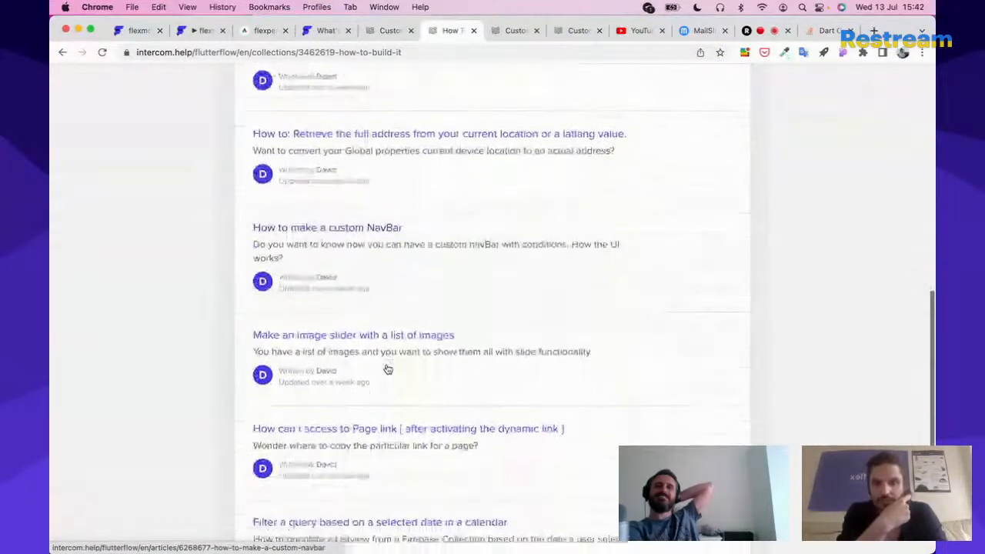
left_click(370, 228)
scroll(398, 306, "down", 6)
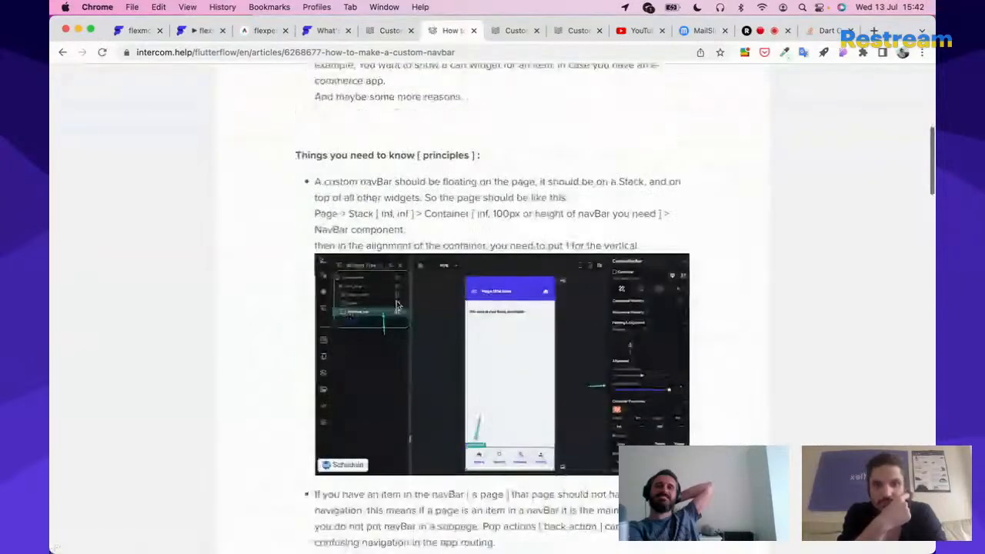
Skim the rest of the custom NavBar article, return to the How To Build It collection and browse its list of articles
scroll(397, 306, "down", 10)
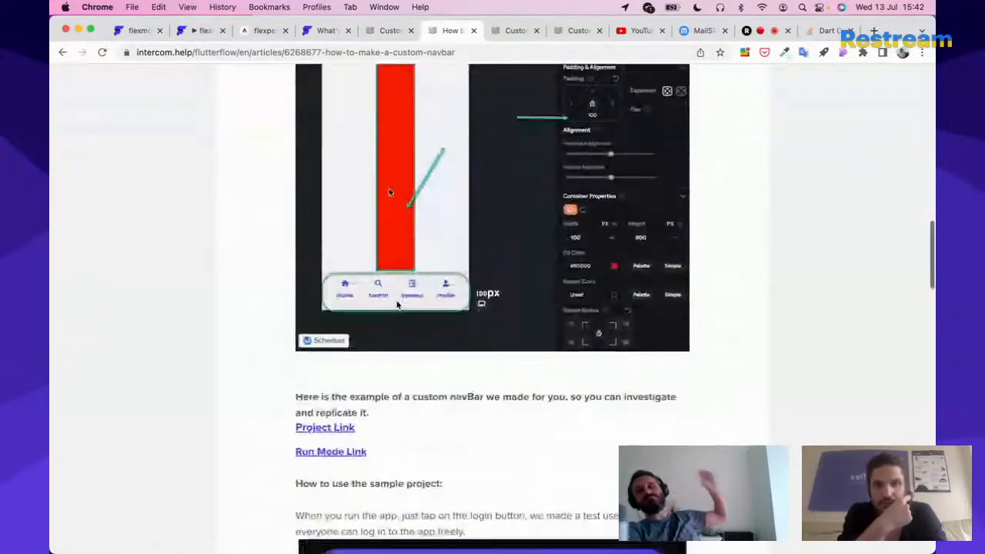
scroll(398, 305, "up", 20)
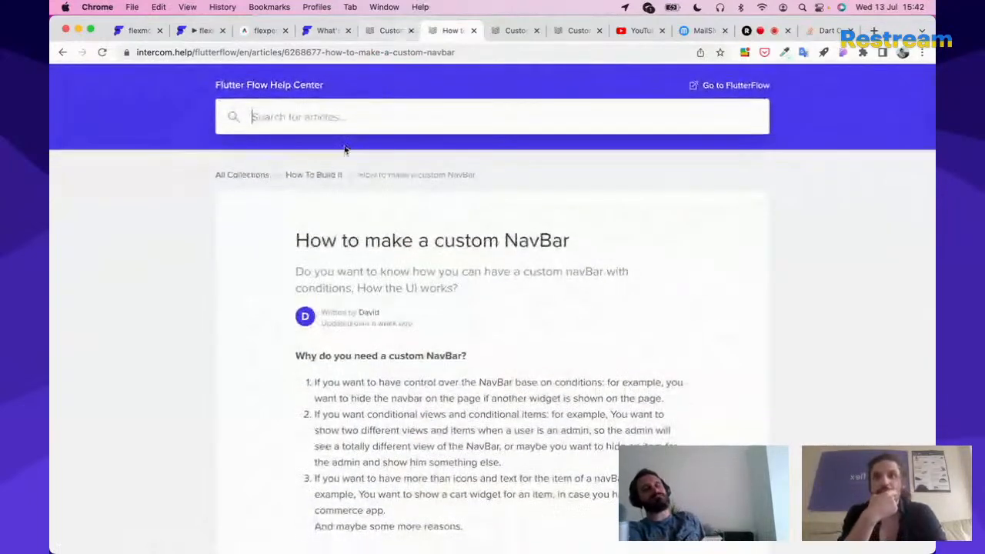
left_click(315, 175)
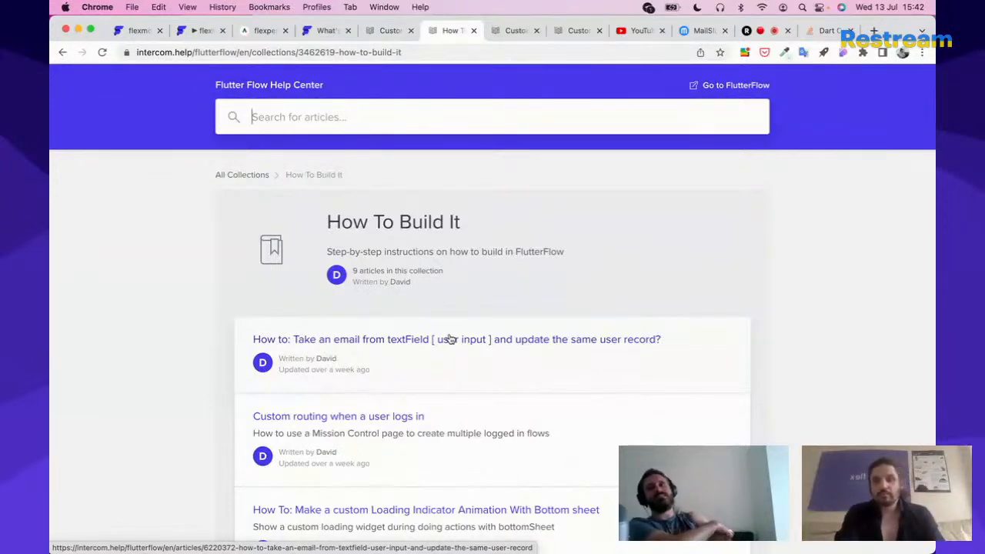
scroll(451, 339, "down", 10)
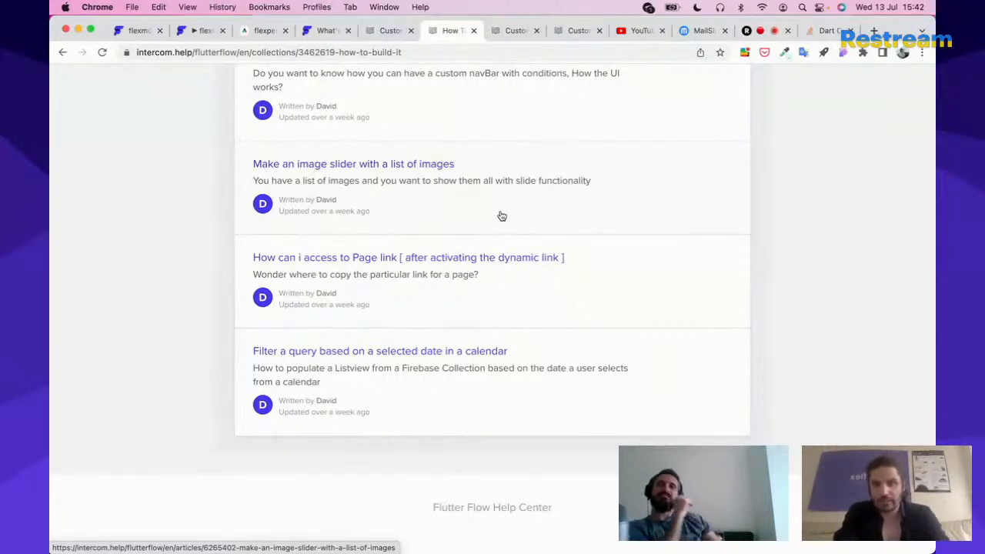
scroll(501, 216, "up", 1)
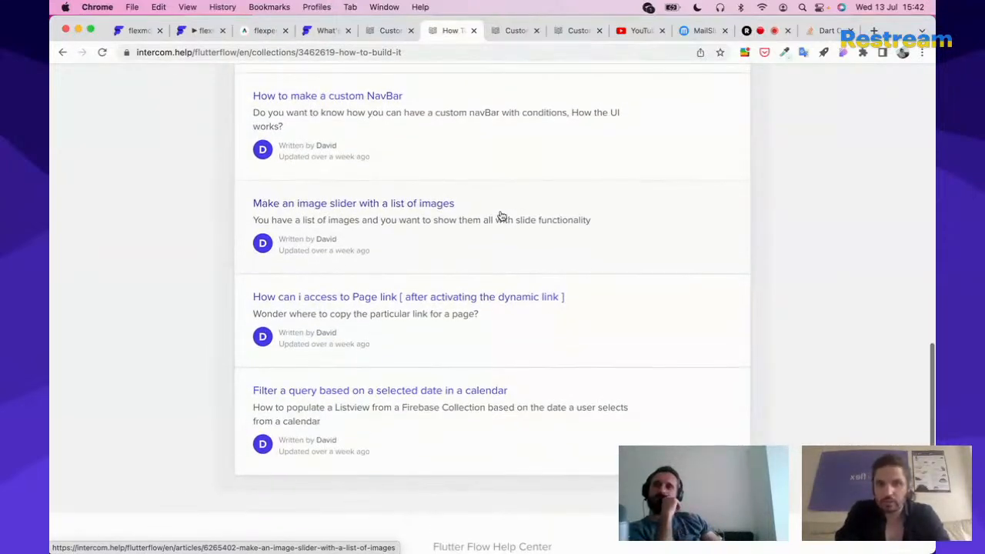
scroll(501, 216, "up", 2)
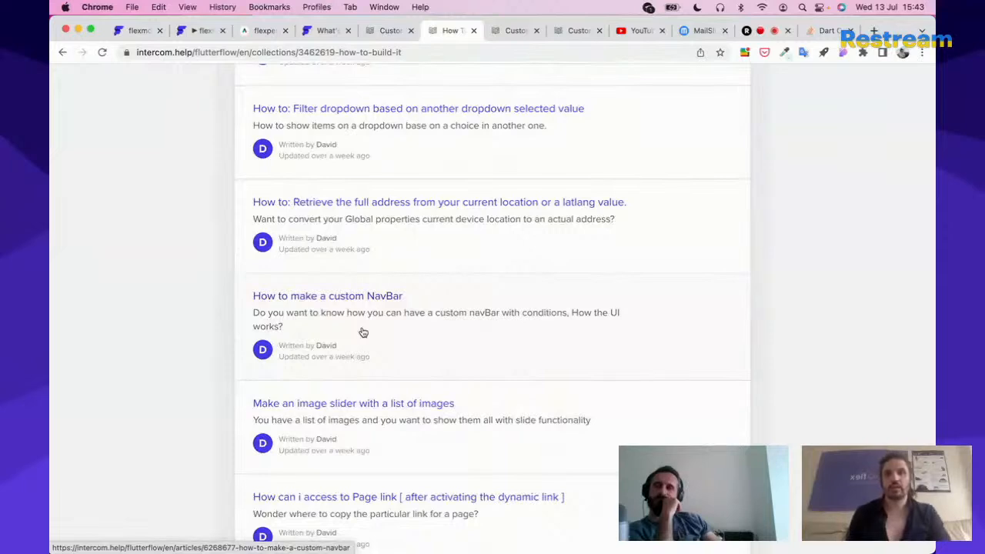
scroll(363, 332, "up", 5)
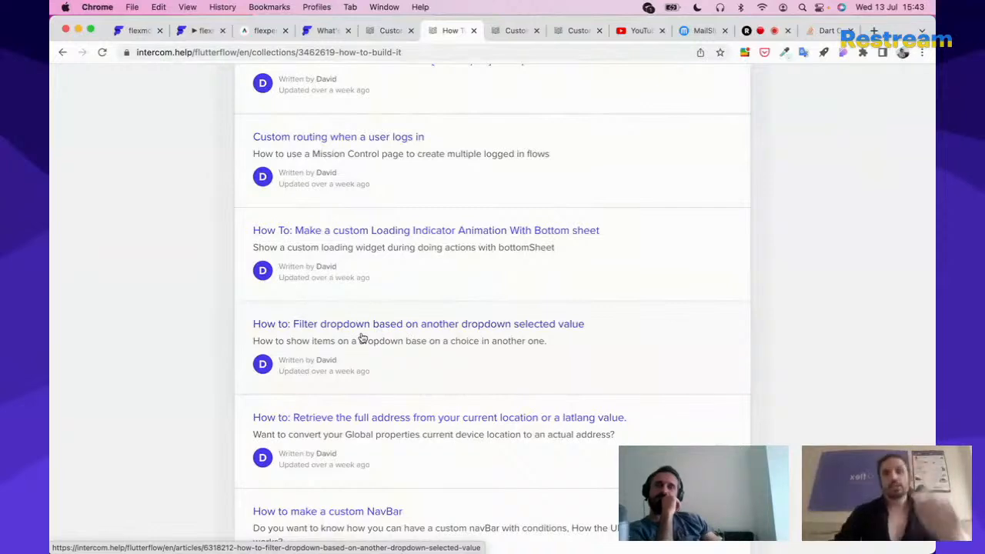
scroll(363, 339, "up", 1)
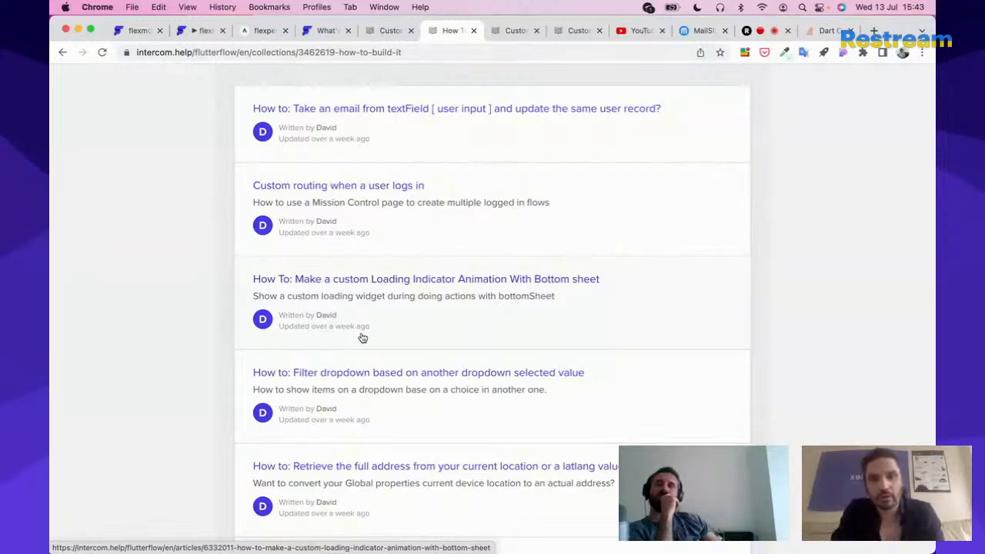
Open the "Custom routing when a user logs in" article, highlight the required pages section and open its cloneable project in a new tab
left_click(334, 187)
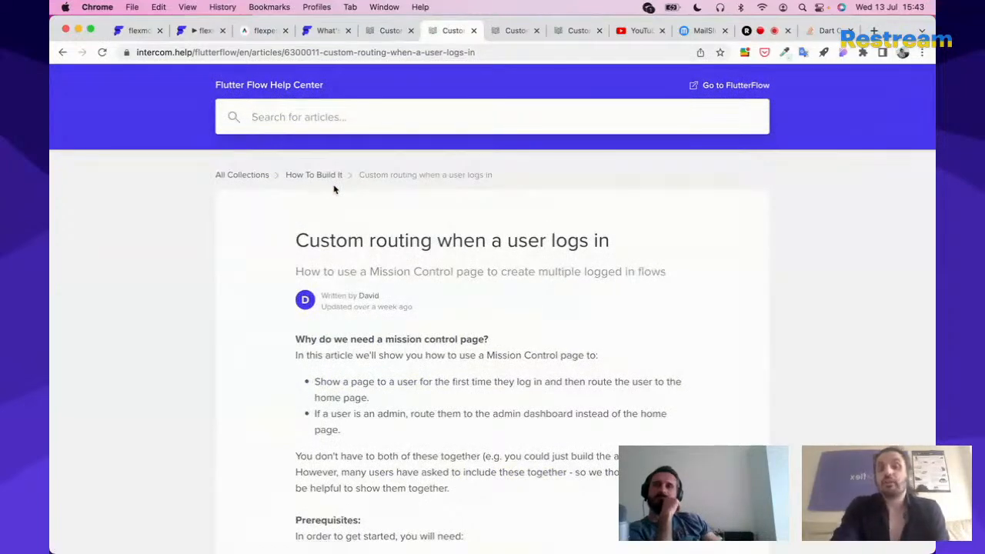
scroll(334, 189, "down", 5)
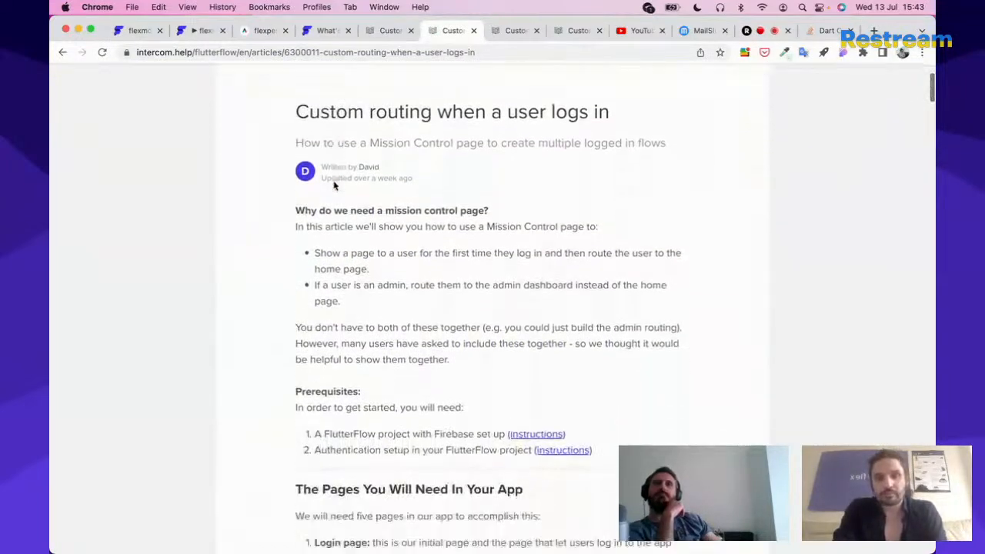
scroll(334, 182, "down", 5)
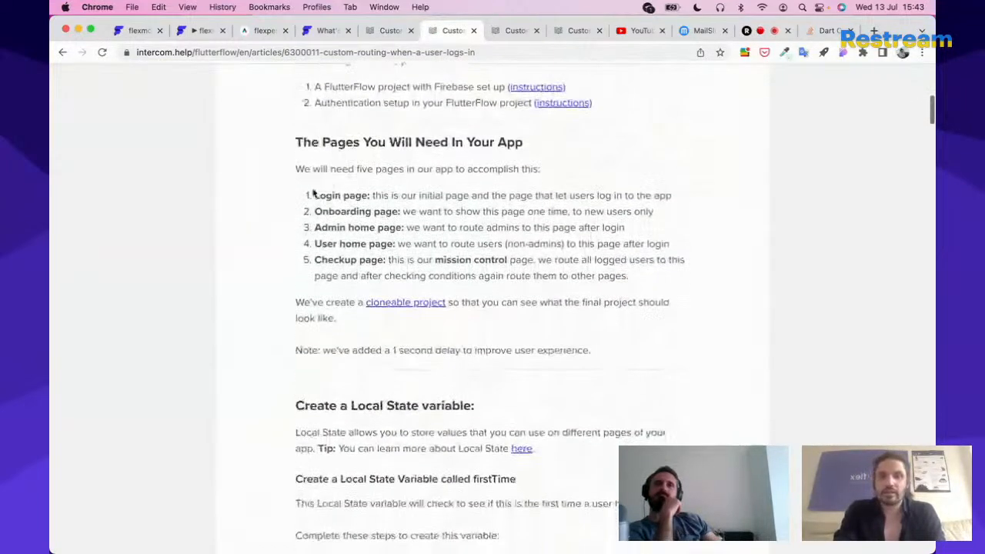
left_click_drag(287, 143, 648, 352)
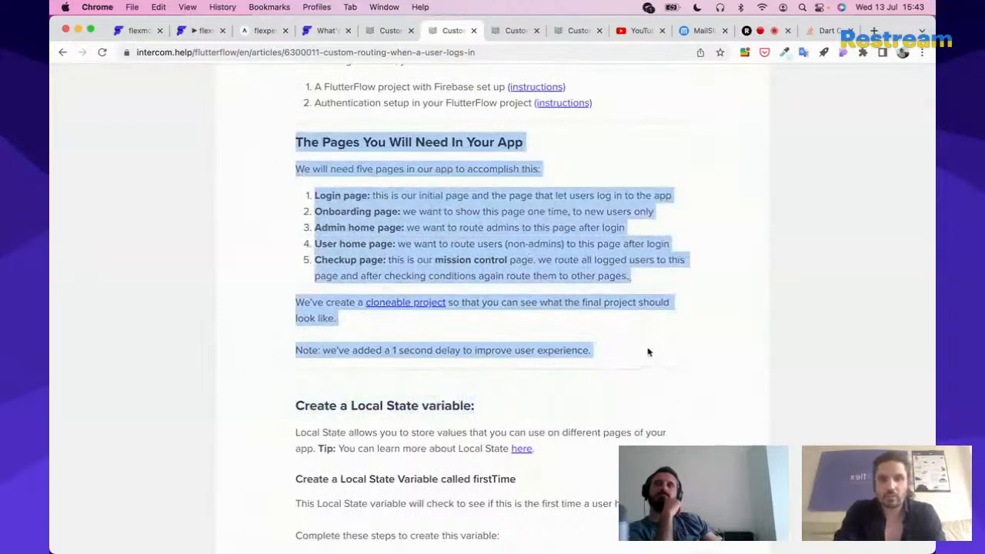
left_click(438, 298, "super")
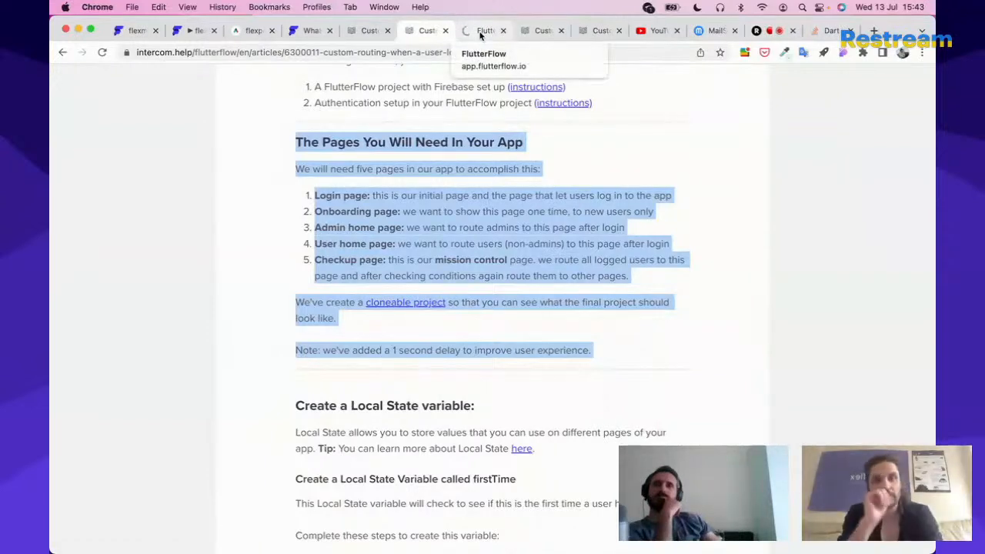
left_click(568, 221)
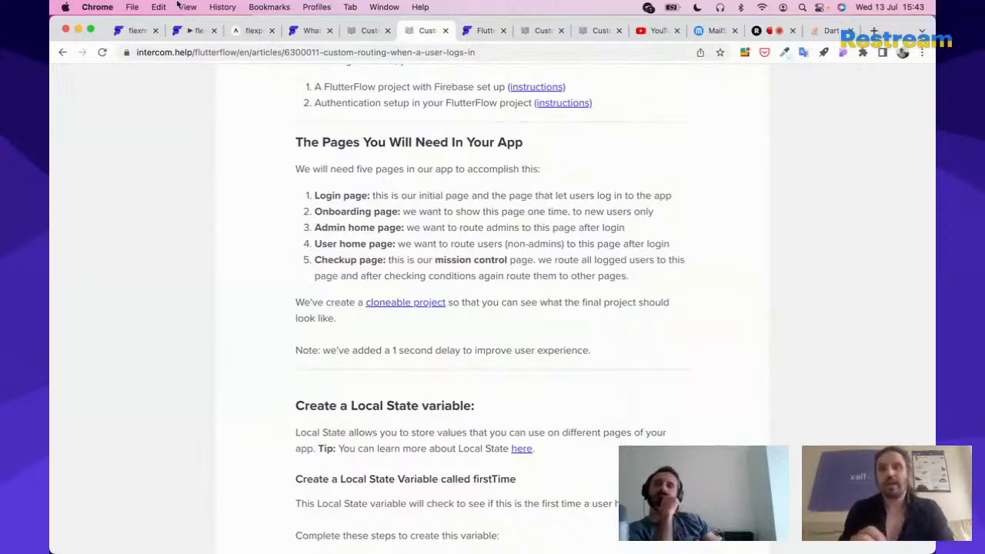
Switch to the flexmoney-dev project and view the entry page and logged in page settings in its App Details
left_click(131, 31)
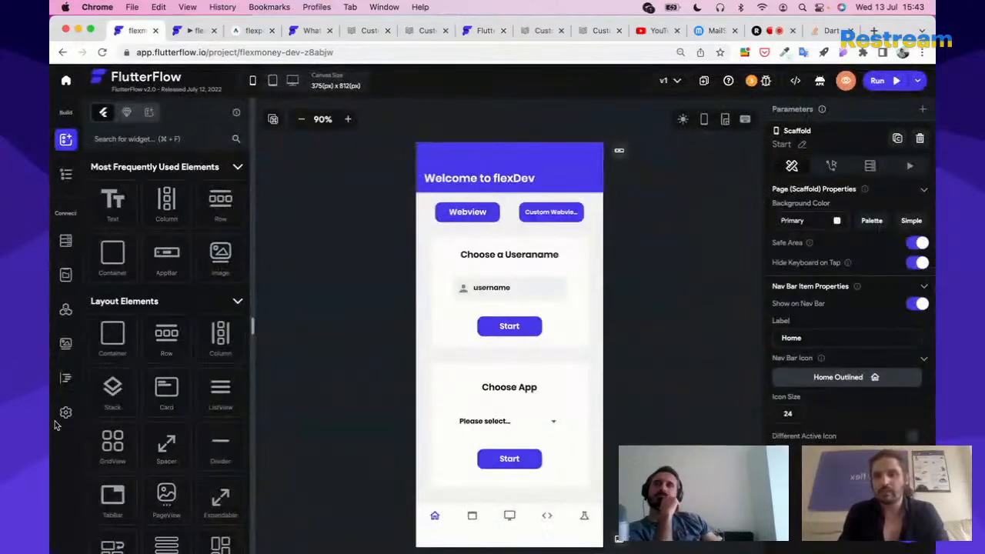
left_click(65, 414)
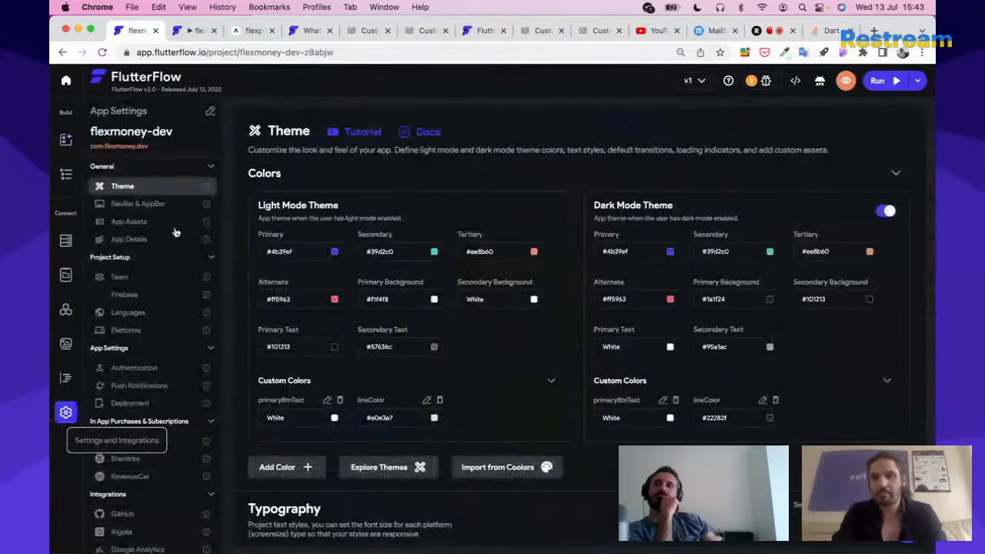
left_click(166, 240)
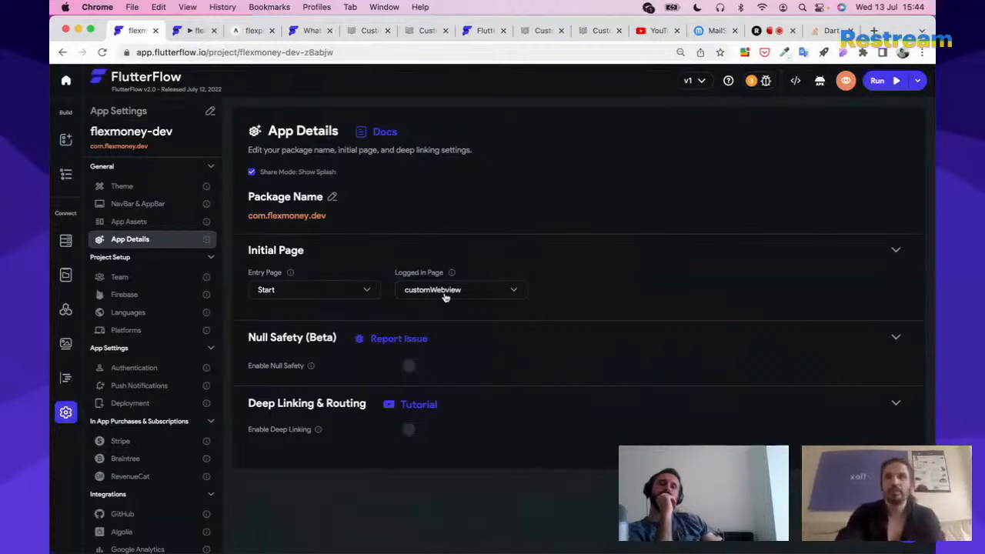
Switch to the cloneable onboarding project and view its signup and login pages
left_click(474, 31)
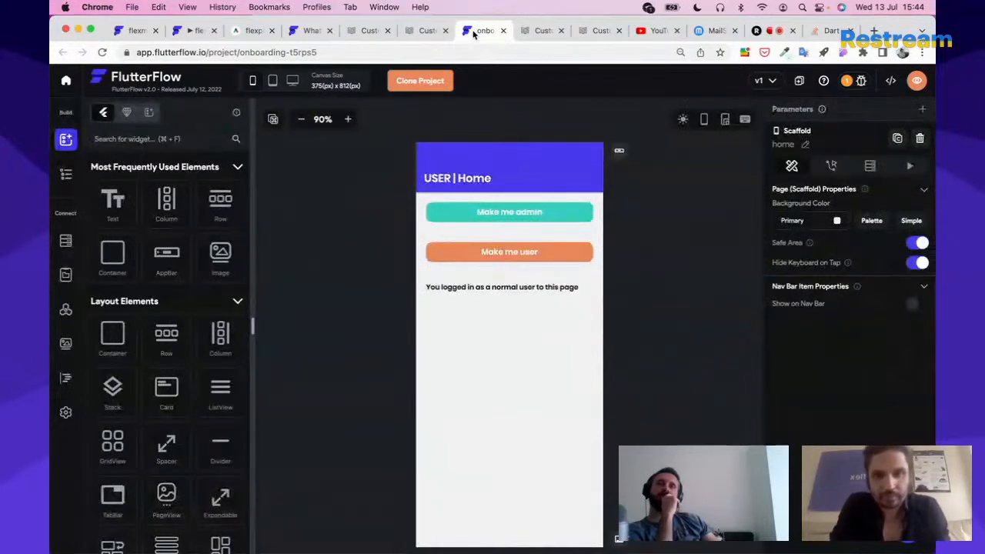
left_click(66, 178)
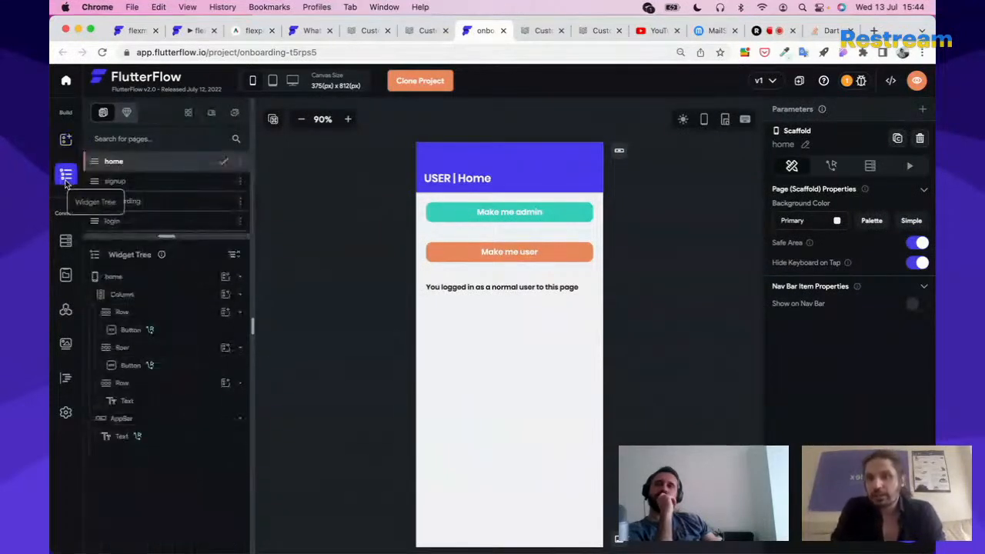
left_click(162, 184)
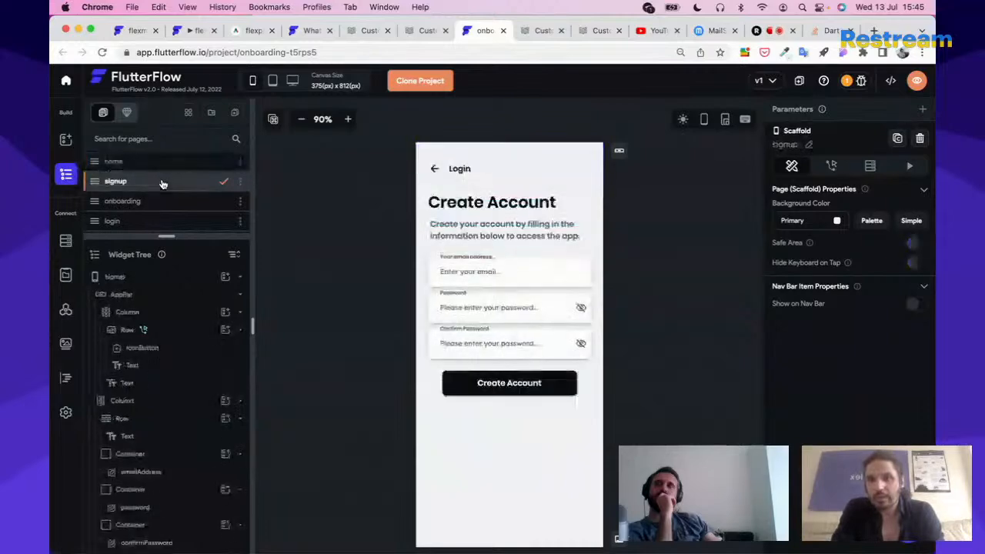
left_click(149, 223)
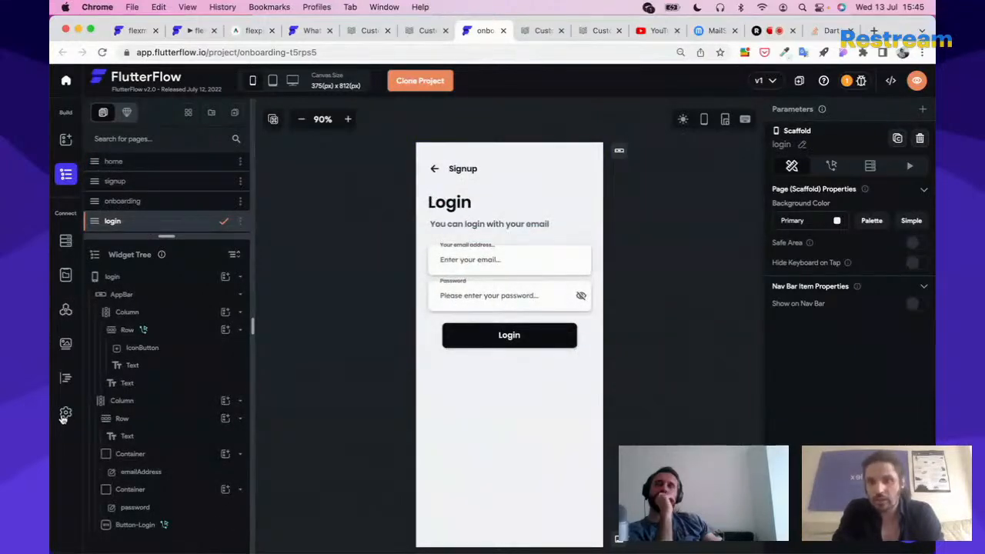
Check the initial page settings in the onboarding project's App Details, and open the checkup page
left_click(65, 415)
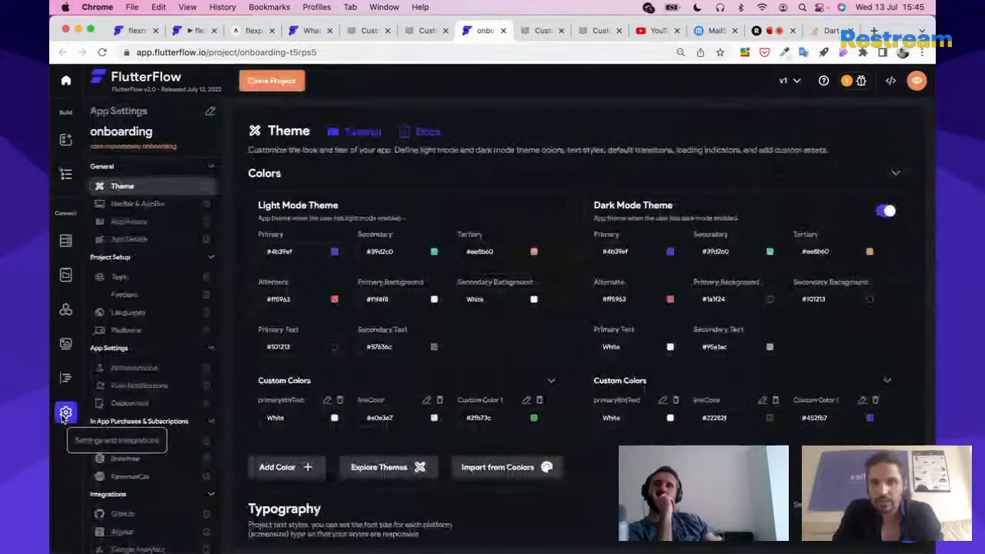
left_click(133, 240)
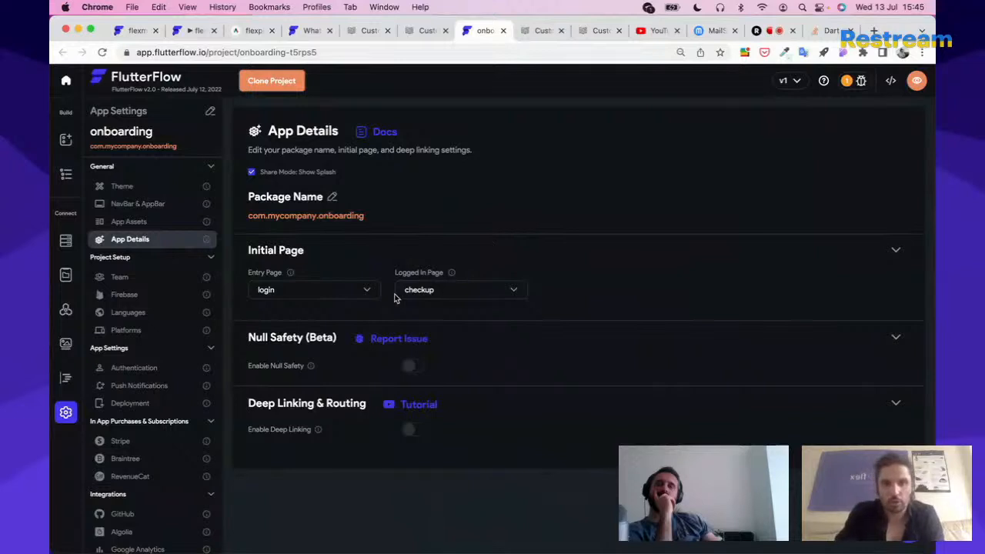
left_click(67, 178)
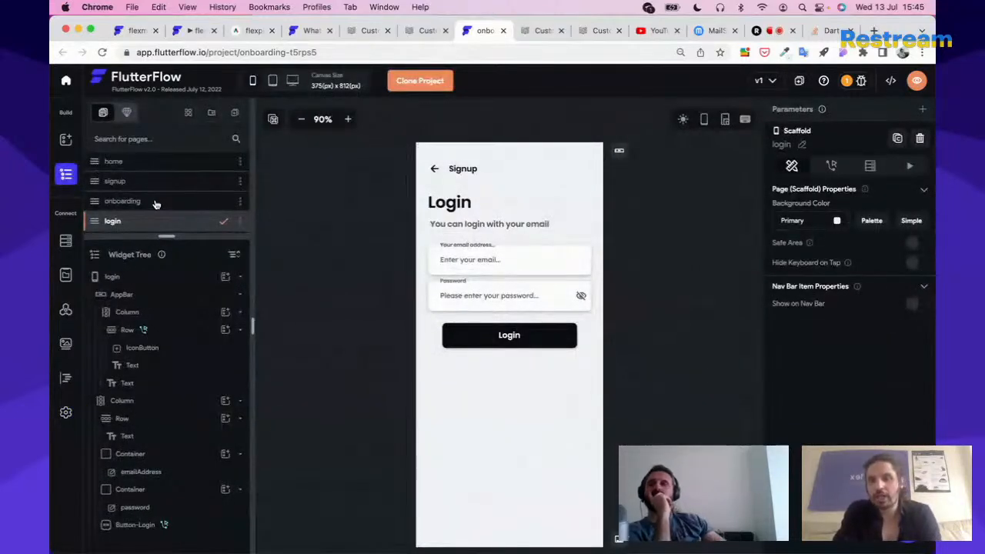
scroll(156, 204, "down", 2)
left_click(190, 204)
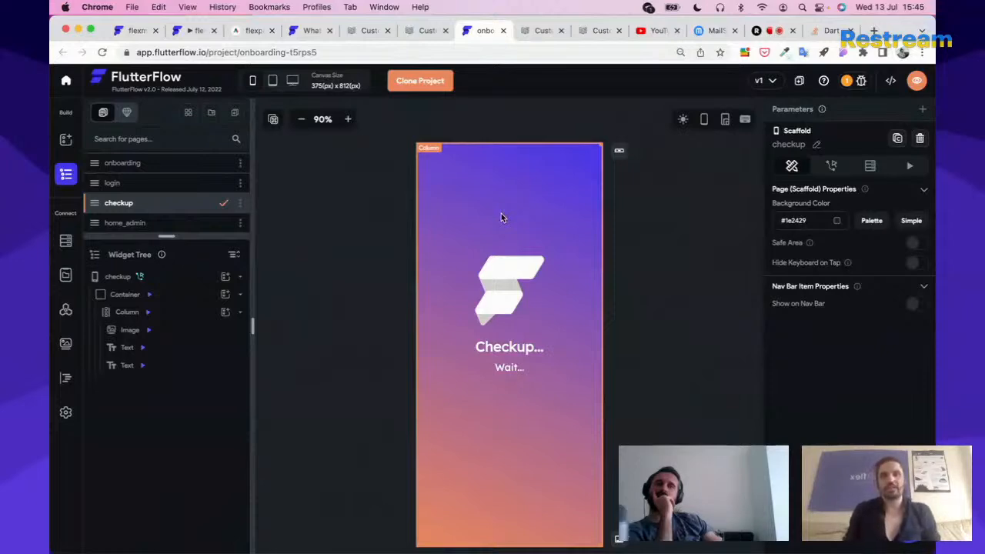
left_click(312, 31)
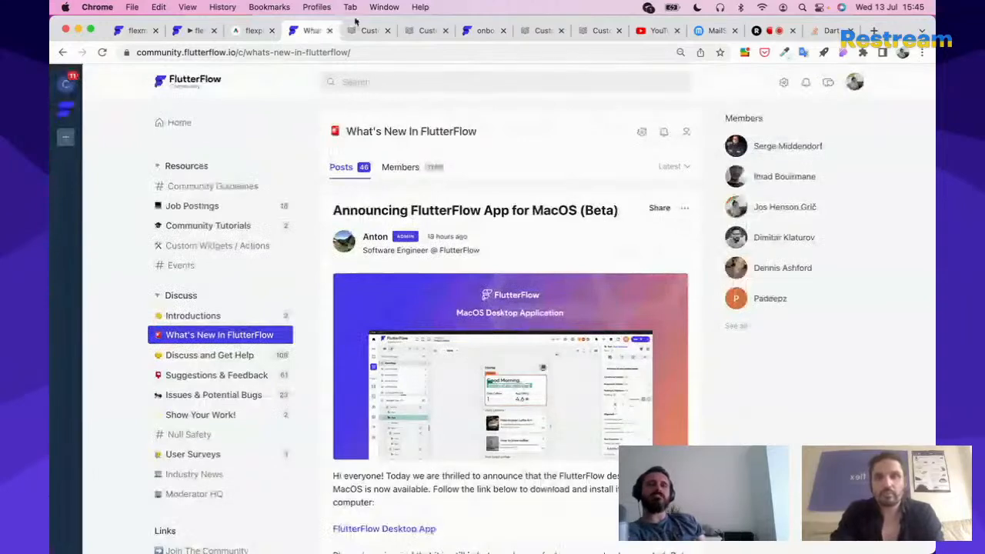
left_click(472, 30)
left_click(422, 31)
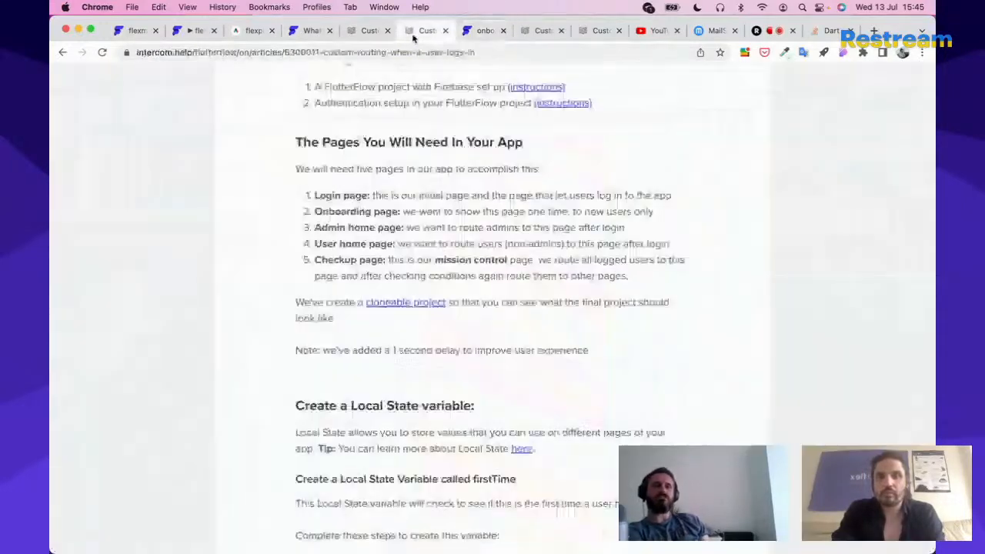
scroll(410, 258, "down", 10)
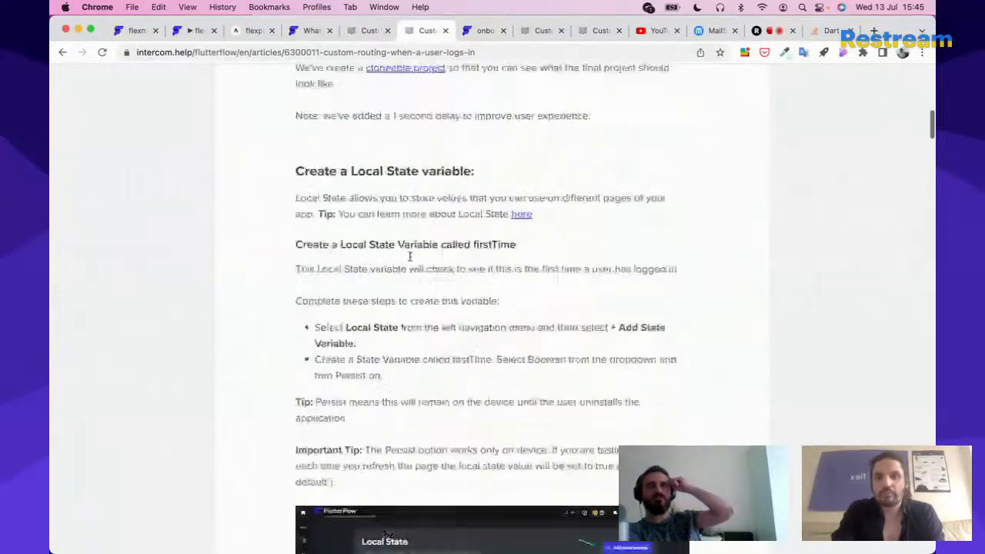
left_click(193, 31)
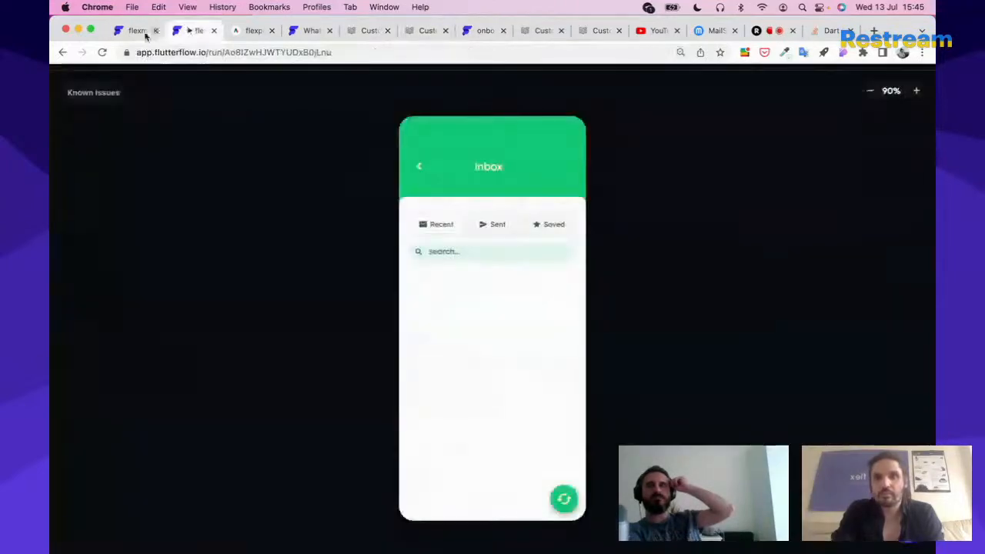
left_click(139, 32)
left_click(316, 30)
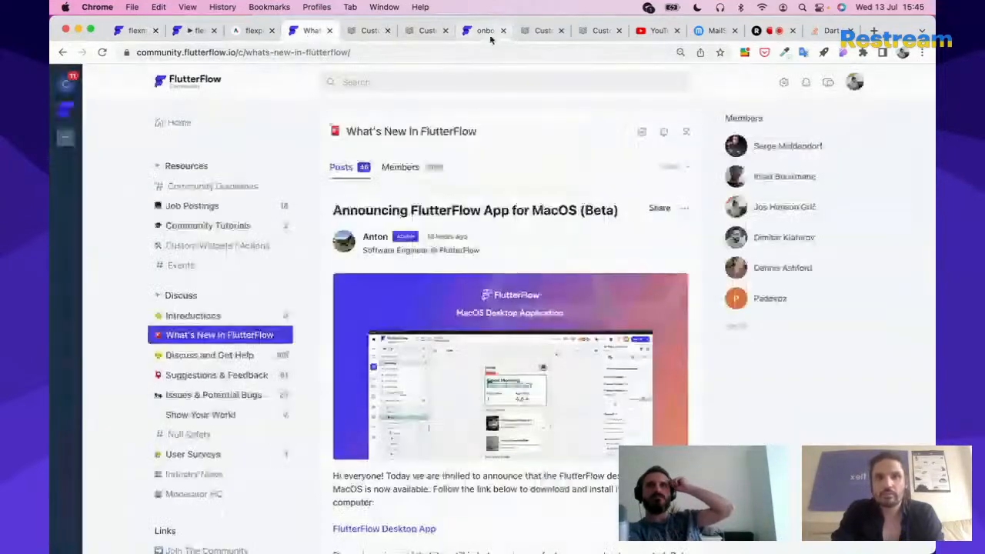
Return to the onboarding project, open the checkup page's action flow and inspect the variable behind the Is User Logged In condition
left_click(485, 31)
left_click(834, 167)
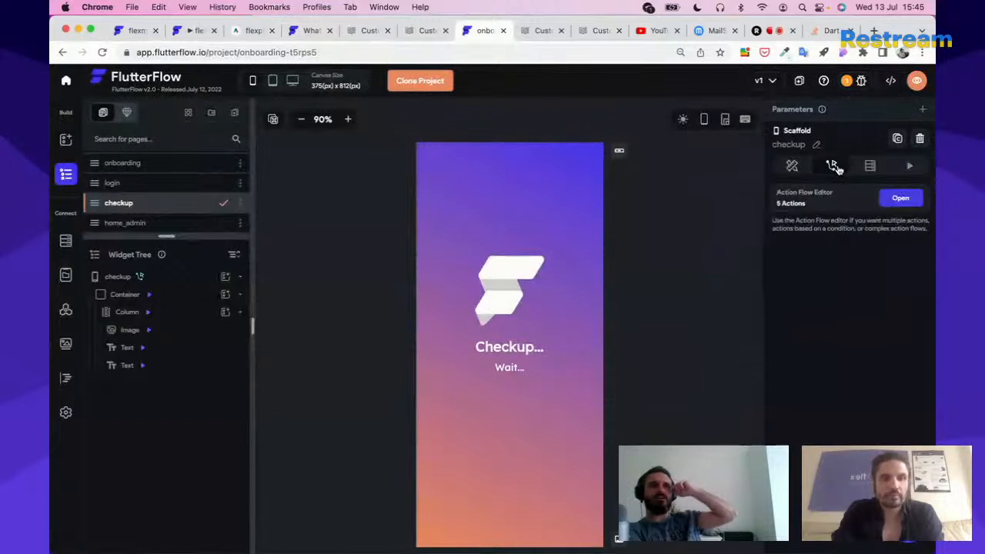
left_click(888, 202)
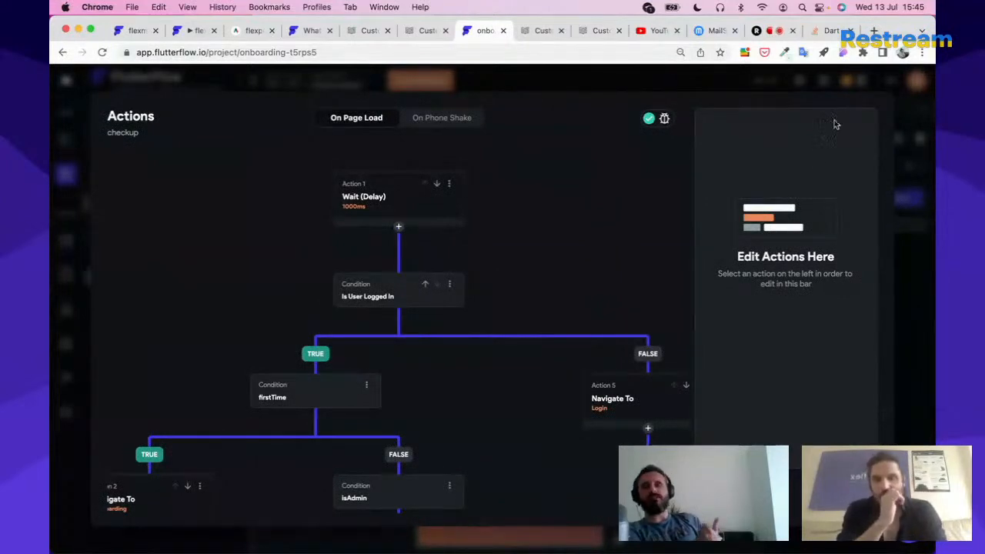
mouse_move(542, 186)
left_mouse_down()
mouse_move(542, 195)
mouse_move(553, 181)
left_mouse_up()
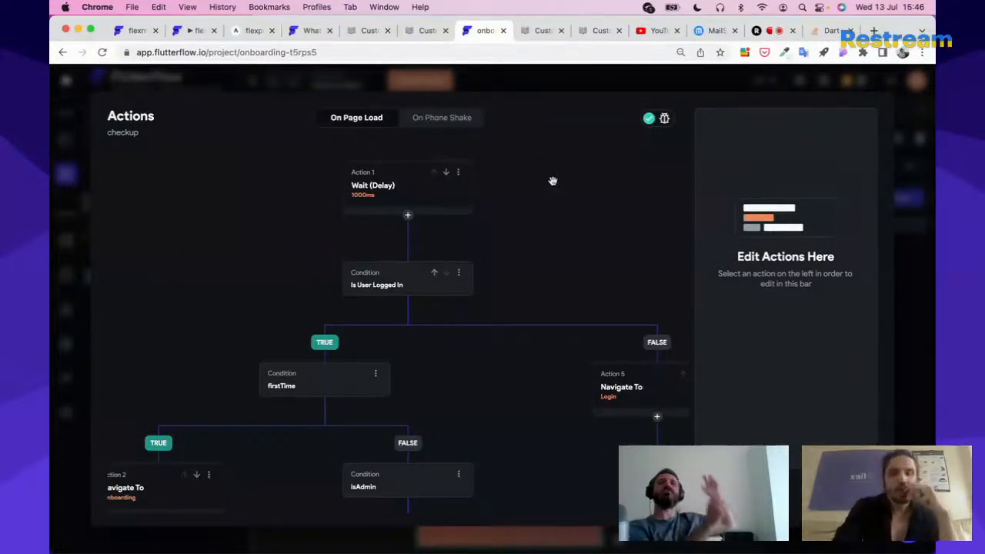
left_click(389, 279)
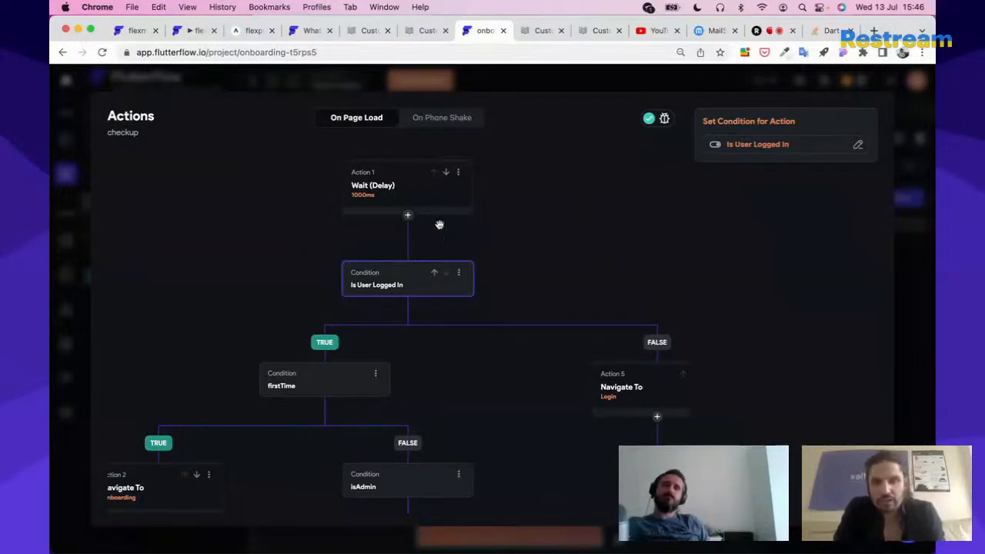
left_click(759, 149)
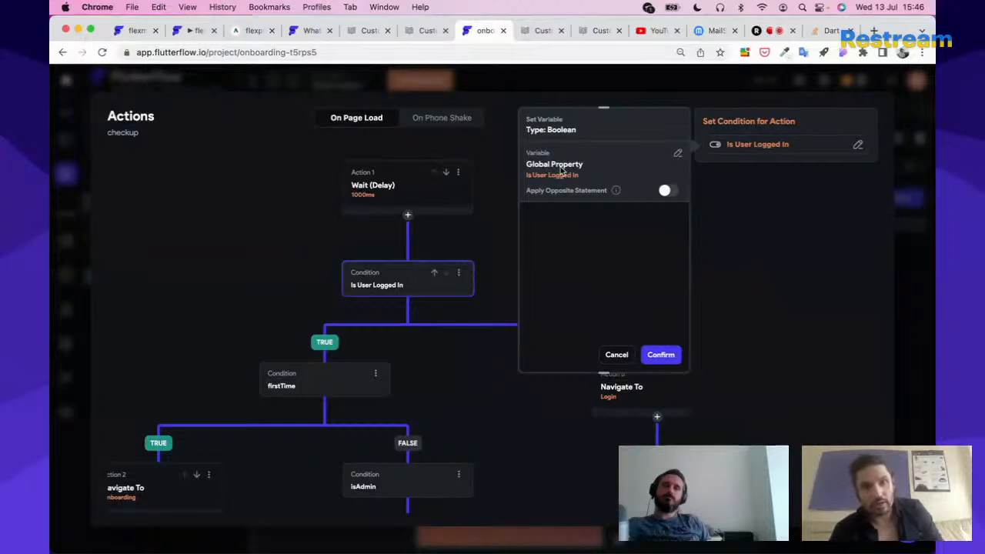
Close the Is User Logged In variable without changes and inspect the variable behind the firstTime condition
left_click(620, 355)
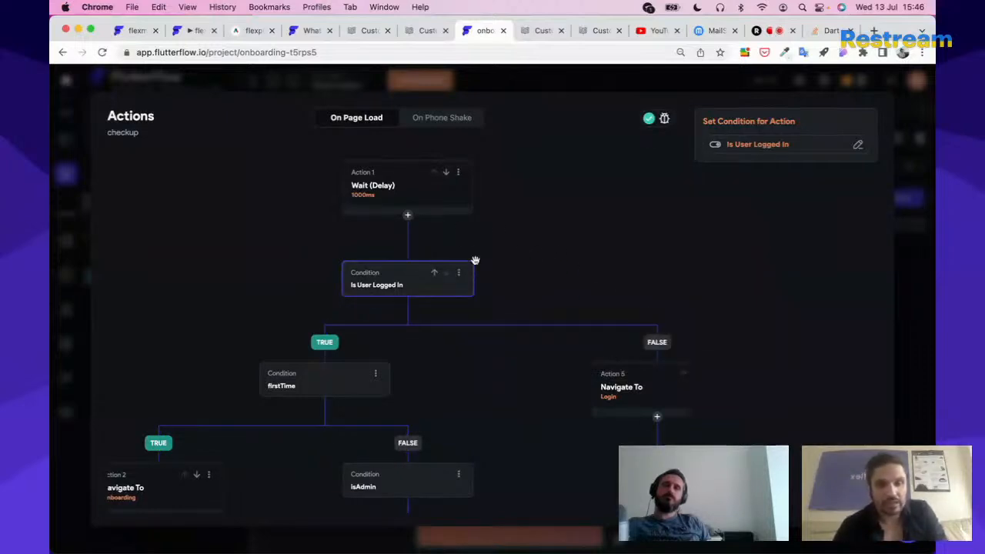
scroll(670, 177, "down", 1)
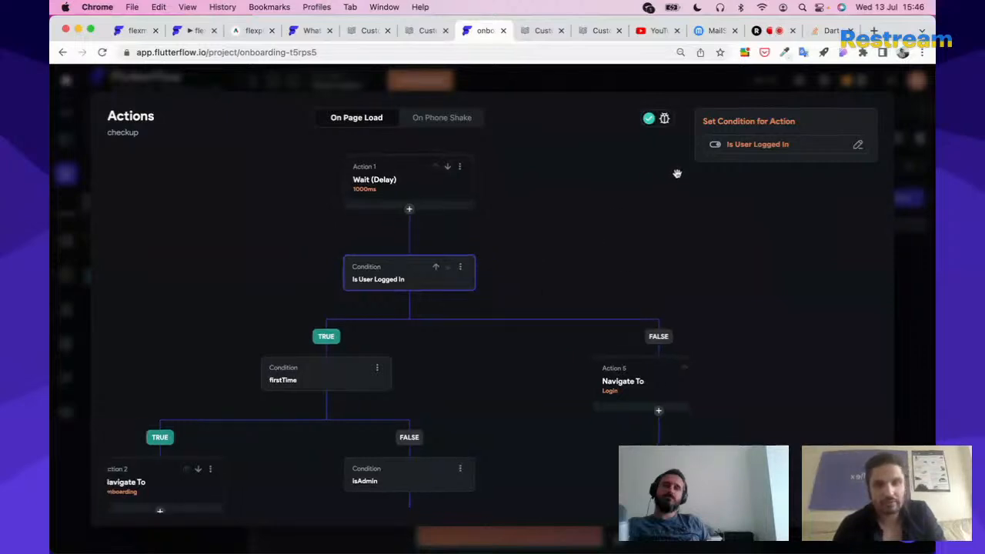
scroll(654, 185, "down", 2)
scroll(654, 185, "left", 2)
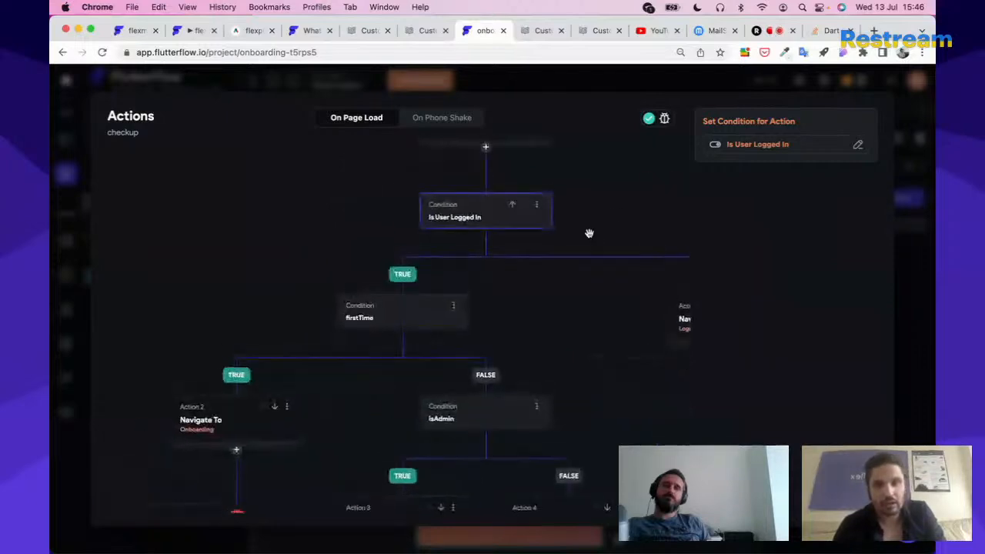
left_click(389, 318)
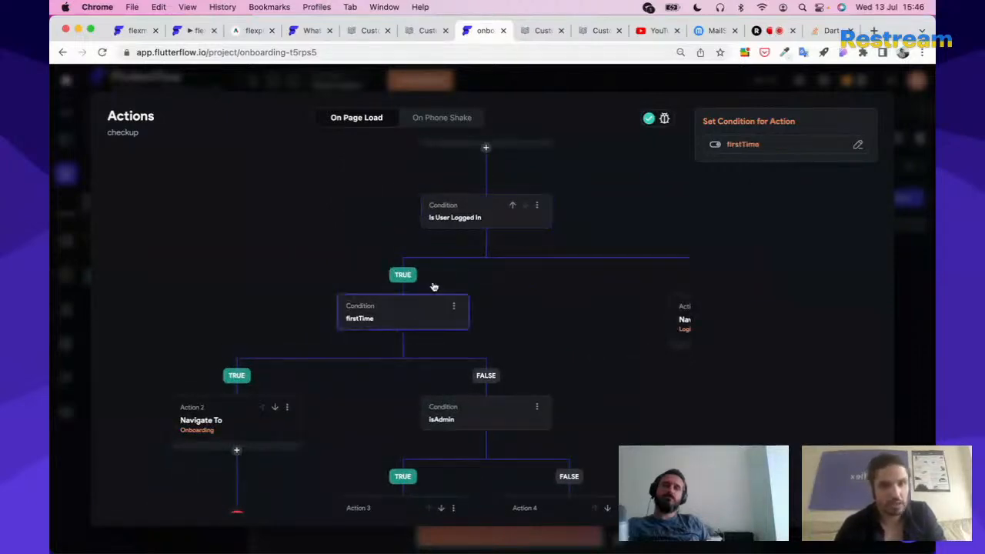
left_click(743, 145)
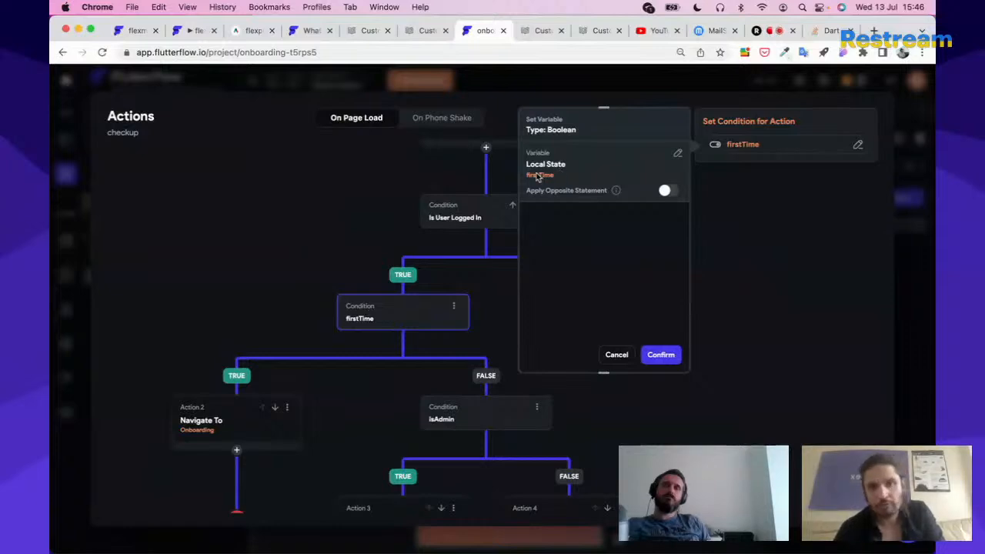
Leave the checkup page's action flow and view the project's Local State variables
left_click(926, 257)
left_click(917, 259)
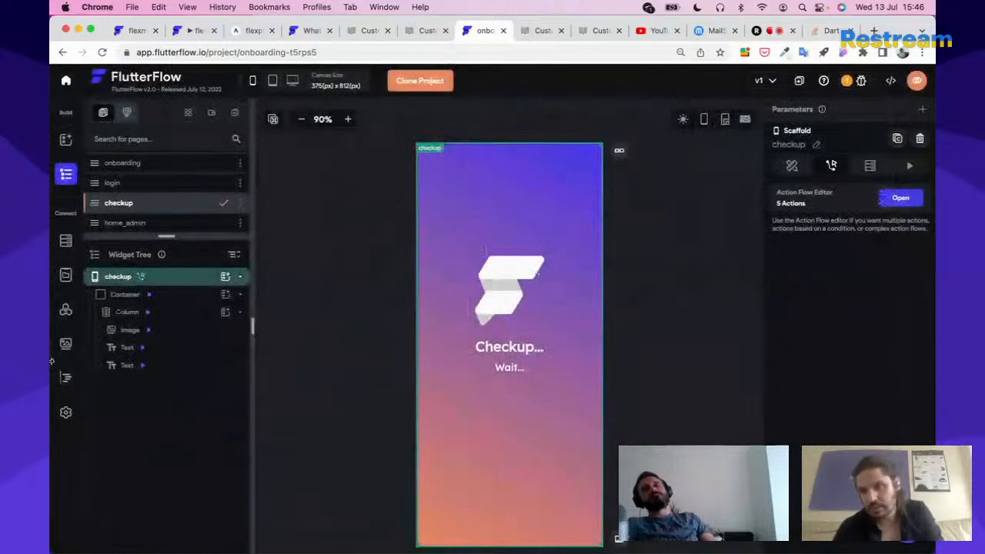
left_click(63, 310)
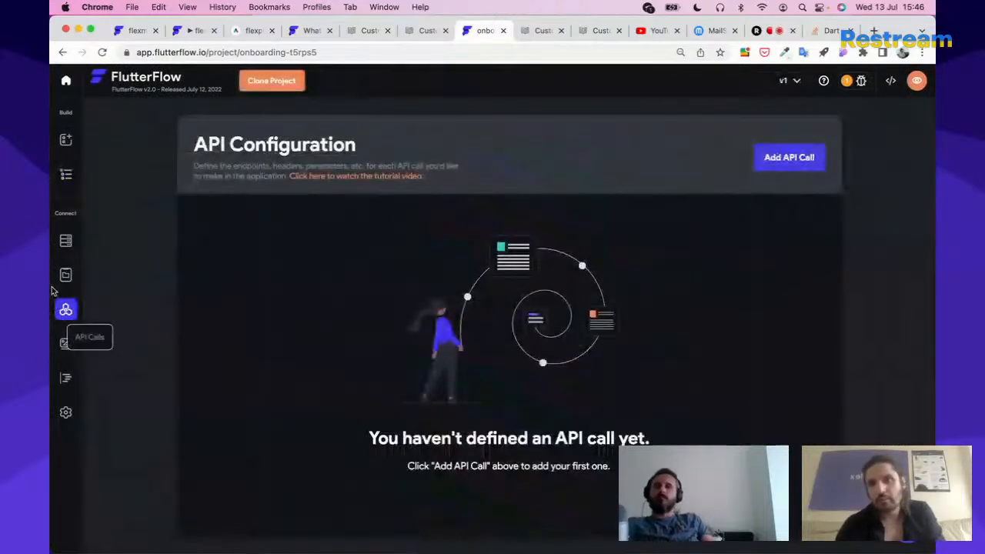
left_click(67, 275)
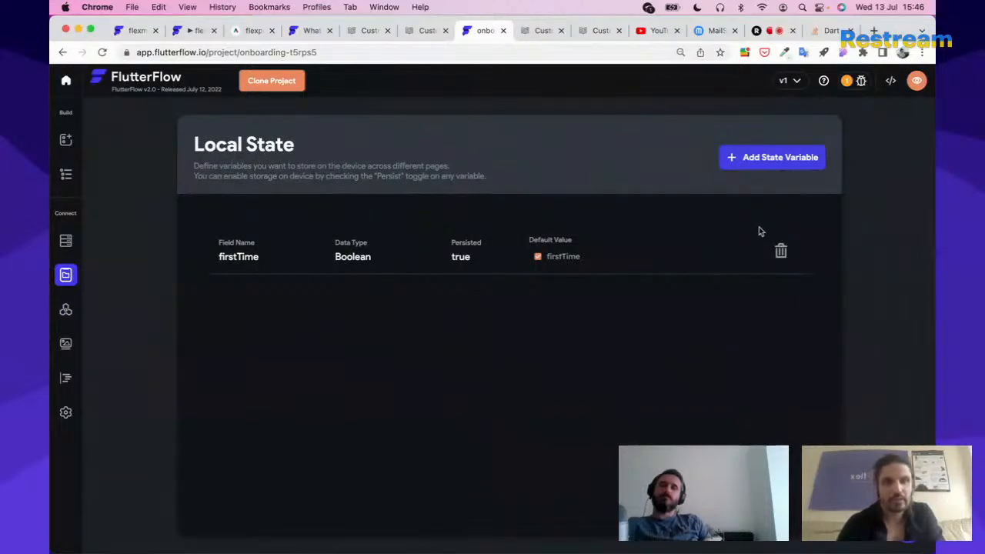
Try out a new state variable with Persisted enabled and the Boolean data type, and cancel its creation
left_click(772, 157)
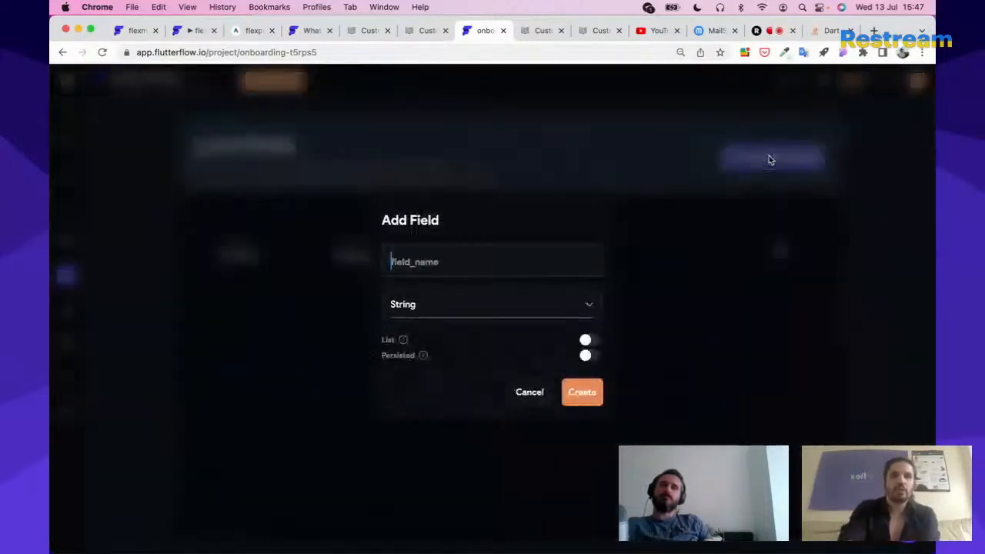
left_click(587, 356)
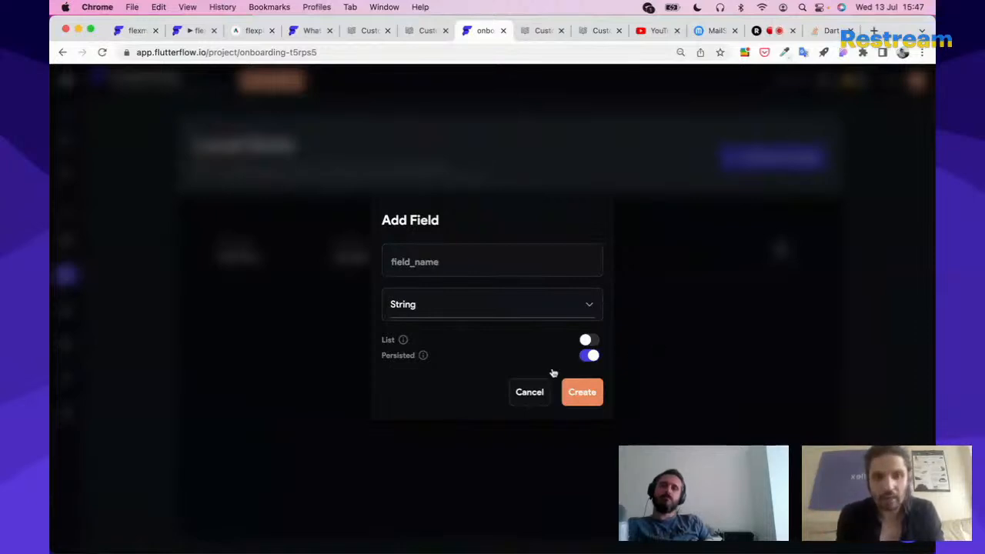
left_click(508, 304)
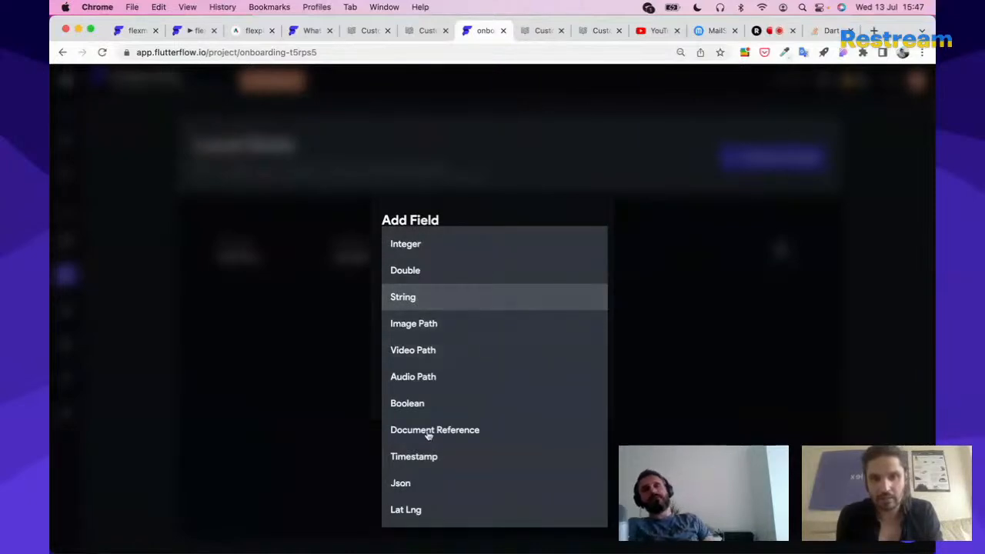
left_click(424, 405)
left_click(516, 395)
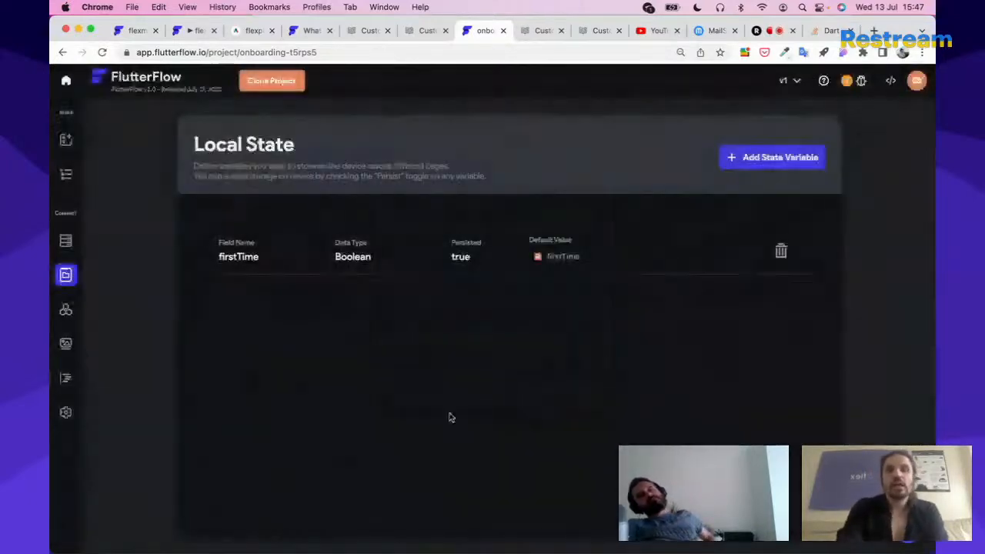
Return to the checkup page, reopen its action flow and examine the branches of the On Page Load logic
left_click(66, 169)
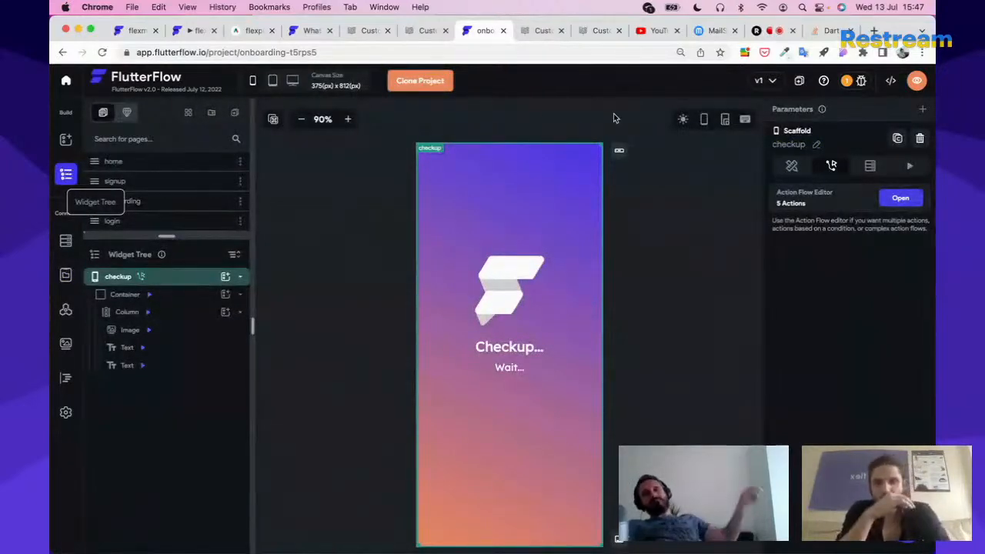
left_click(885, 201)
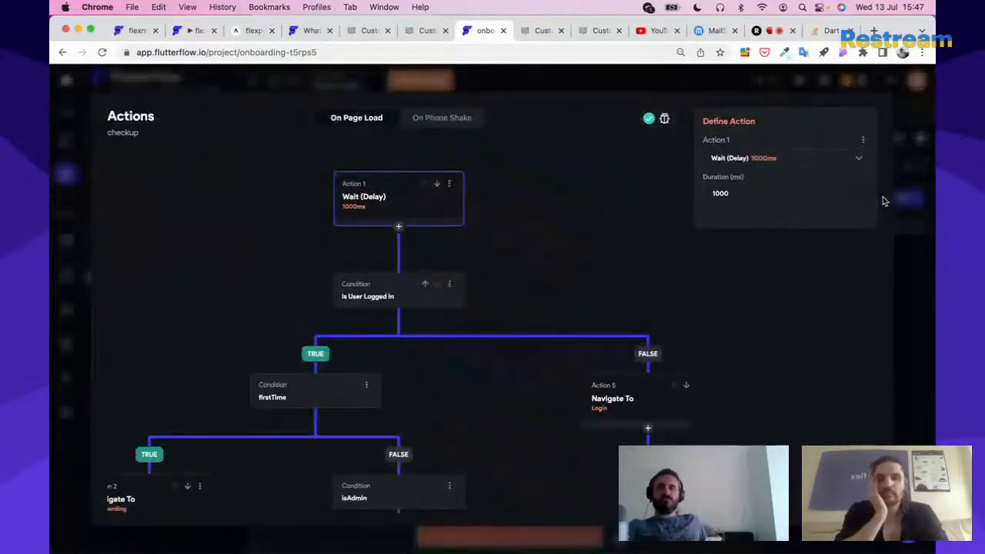
scroll(543, 313, "down", 3)
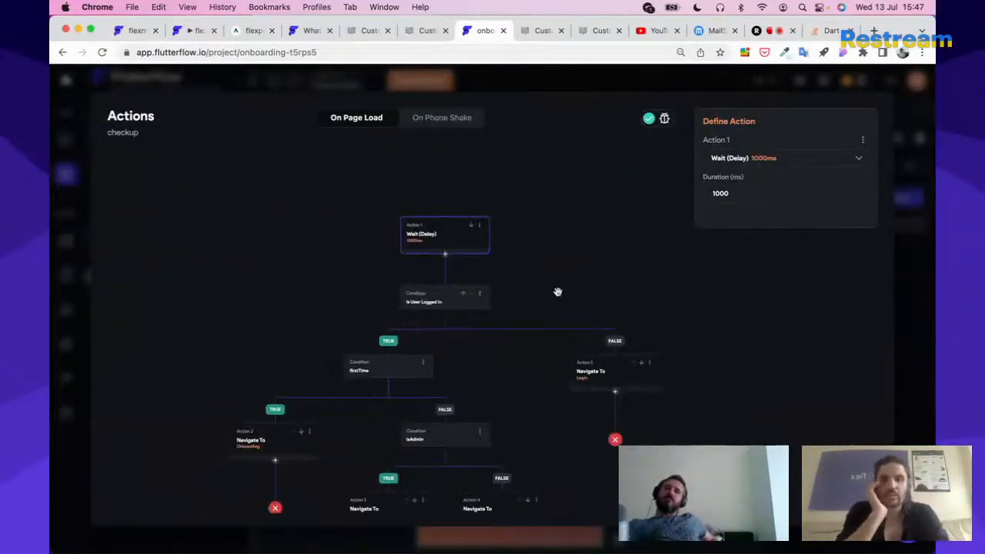
scroll(583, 244, "down", 3)
scroll(583, 244, "left", 2)
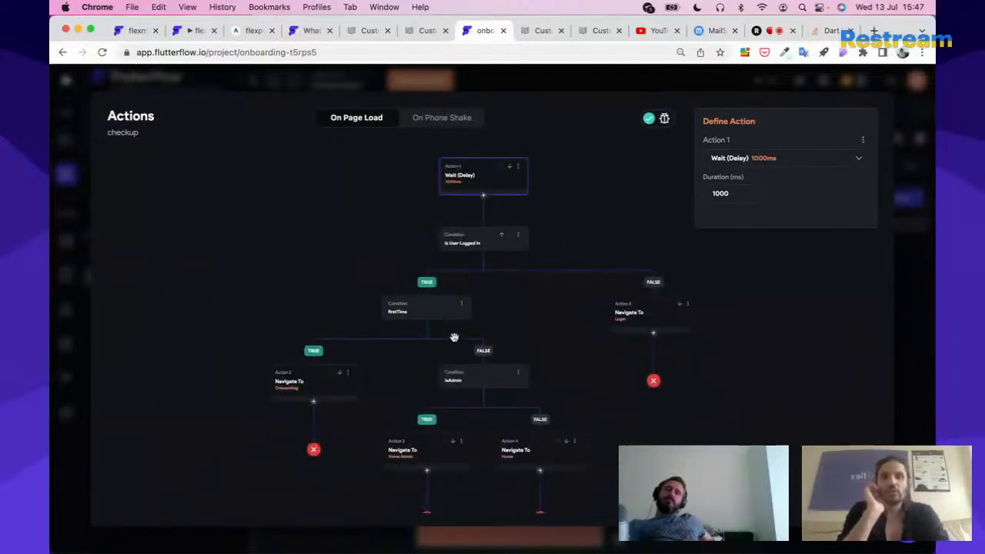
scroll(455, 342, "up", 3)
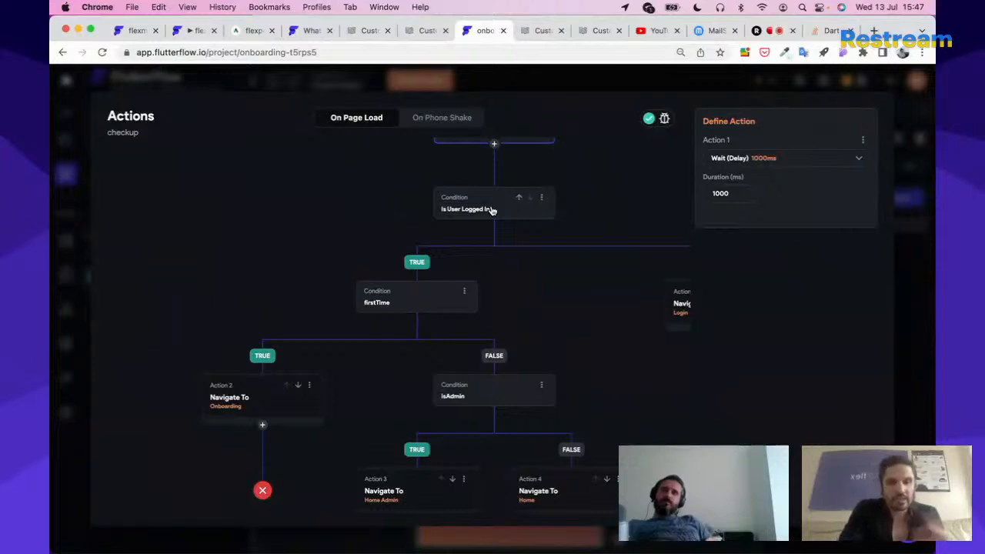
Inspect the firstTime condition and its Navigate To Onboarding action, and close the action flow
left_click(407, 305)
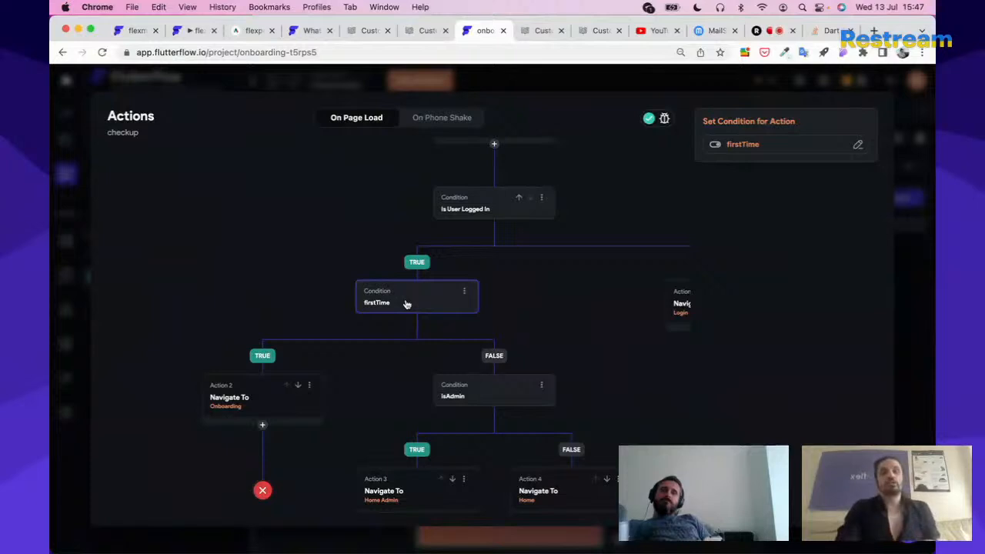
scroll(616, 246, "down", 3)
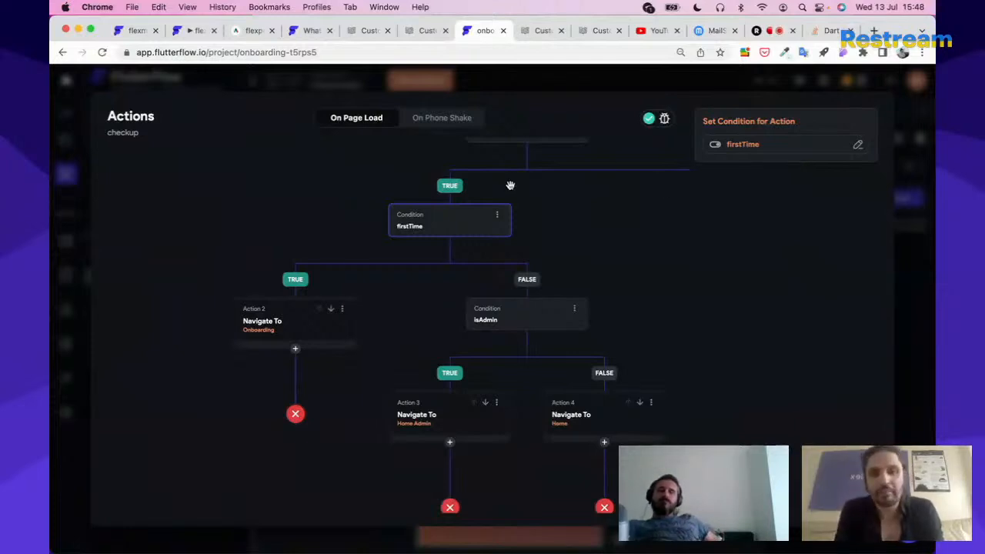
left_click(272, 311)
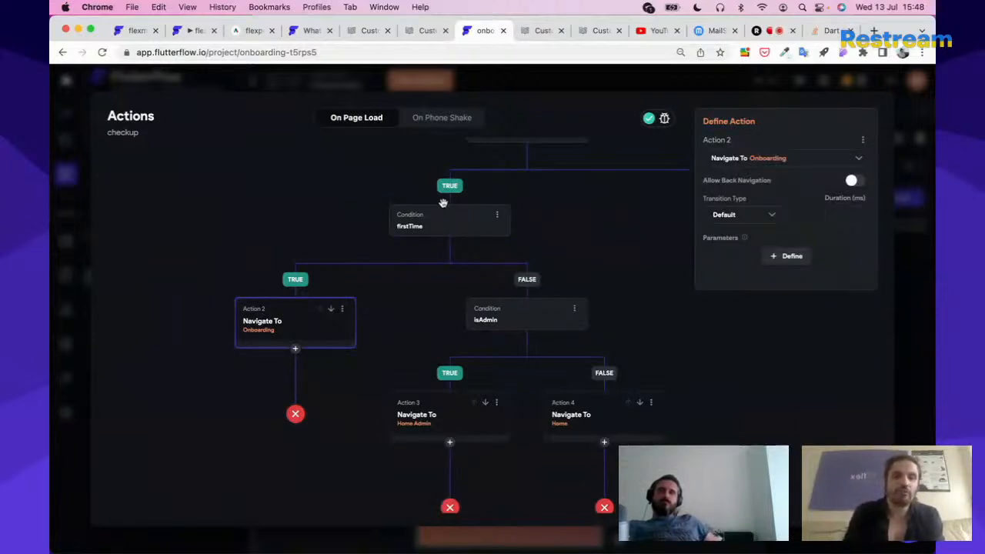
left_click(910, 274)
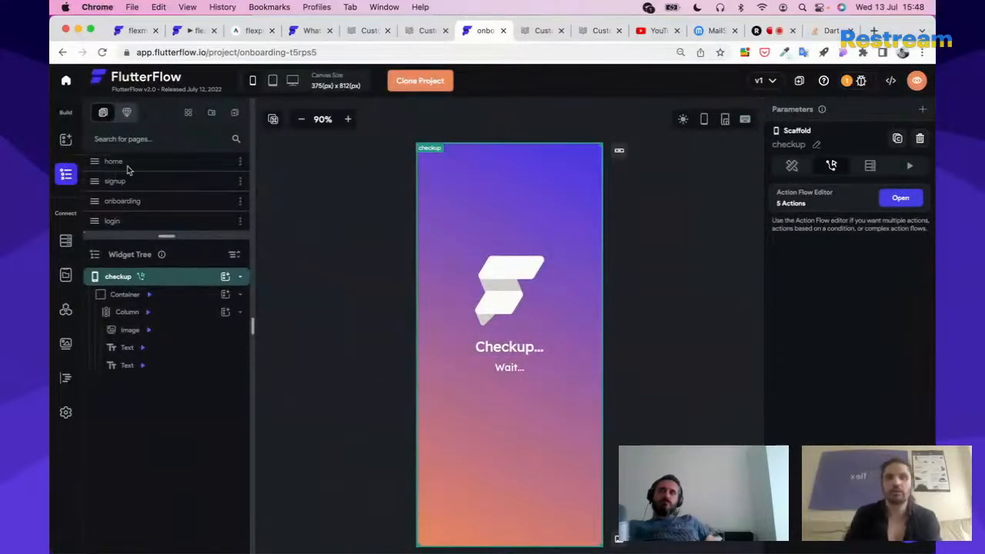
Open the onboarding page, view its welcome slides through Header Three and select the Start button
left_click(121, 201)
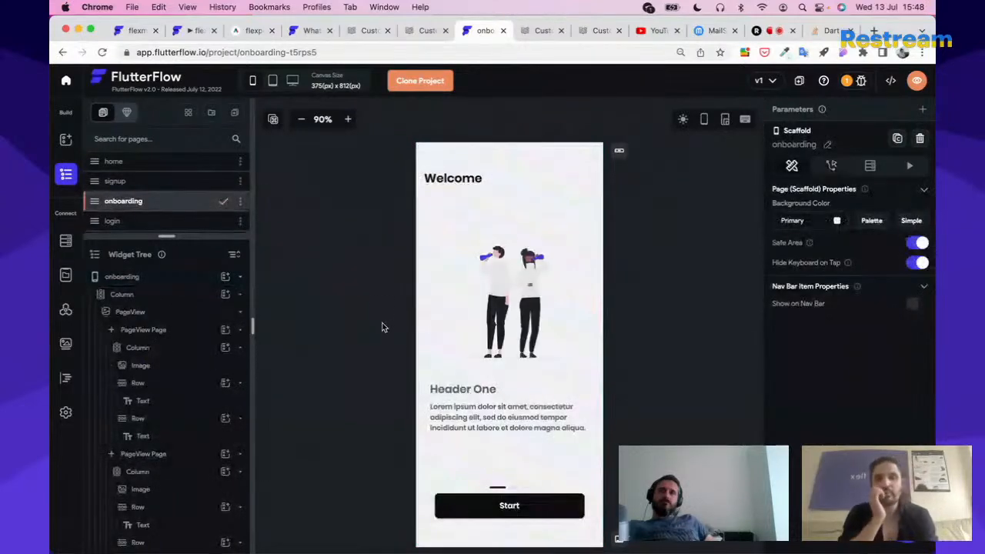
scroll(504, 408, "right", 5)
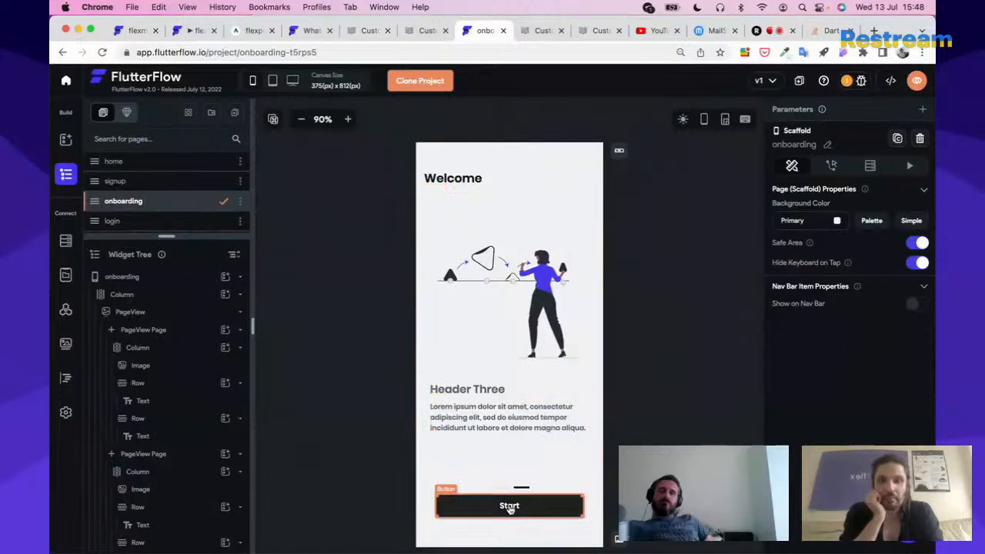
scroll(228, 428, "down", 2)
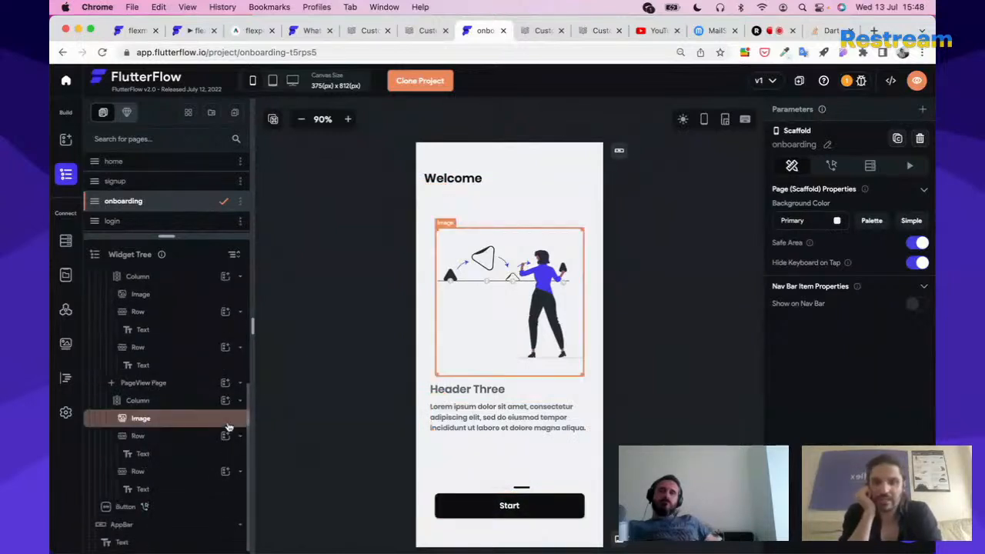
left_click(192, 506)
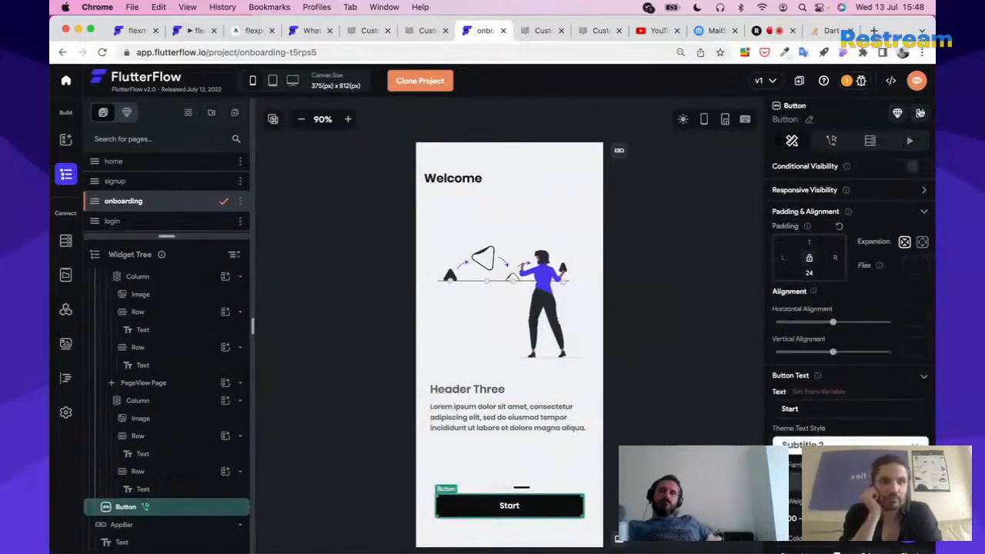
Inspect the Update Local State and Navigate To Checkup actions in the Start button's action flow, and close it
left_click(831, 147)
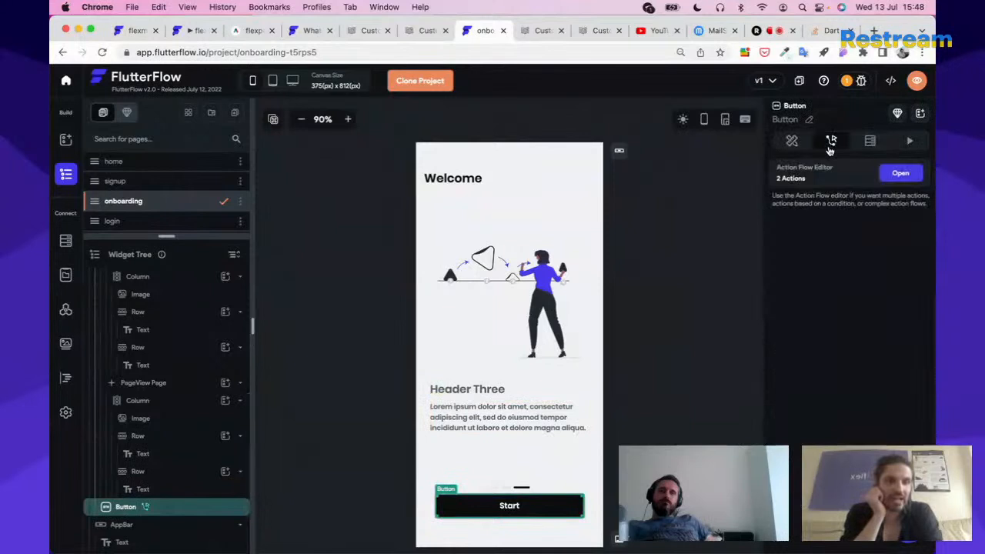
left_click(900, 172)
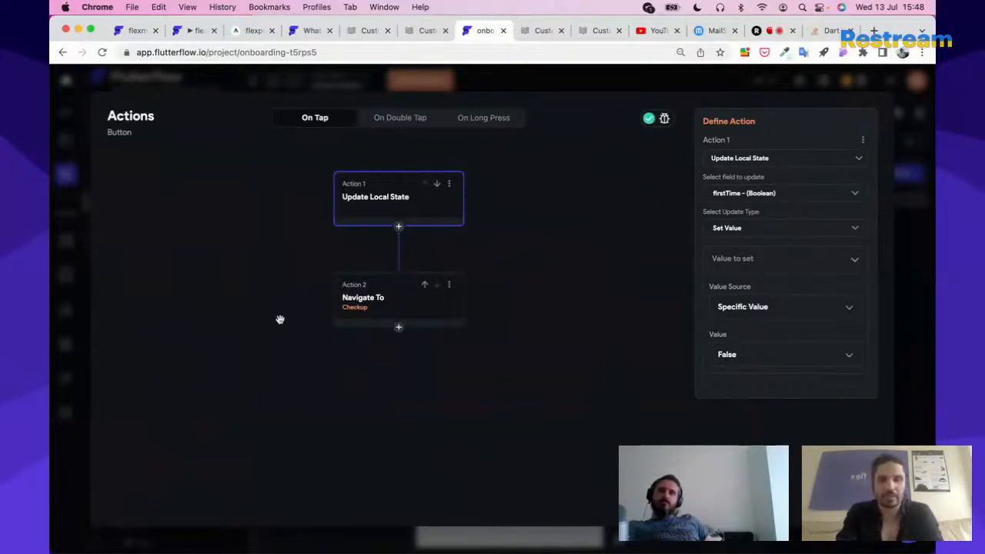
left_click(375, 303)
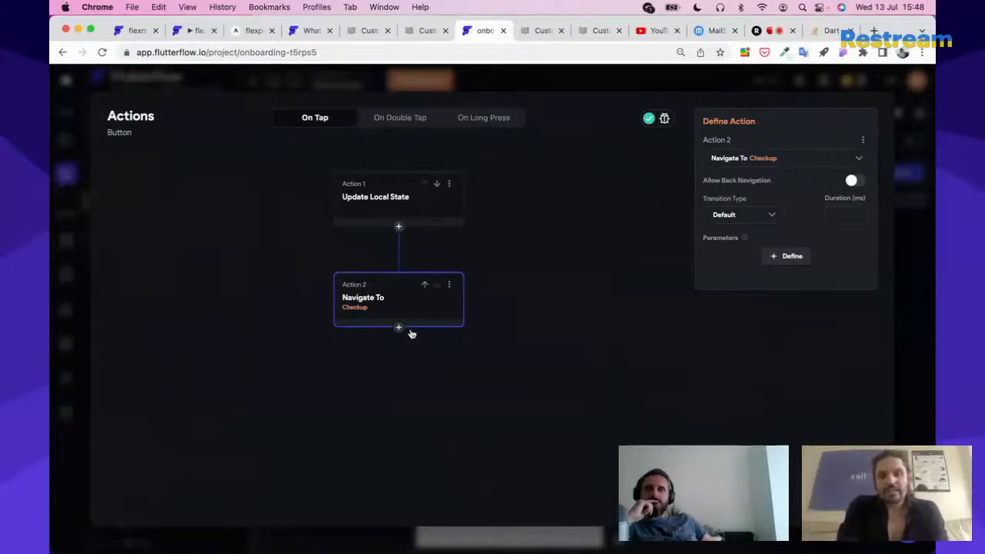
left_click(916, 212)
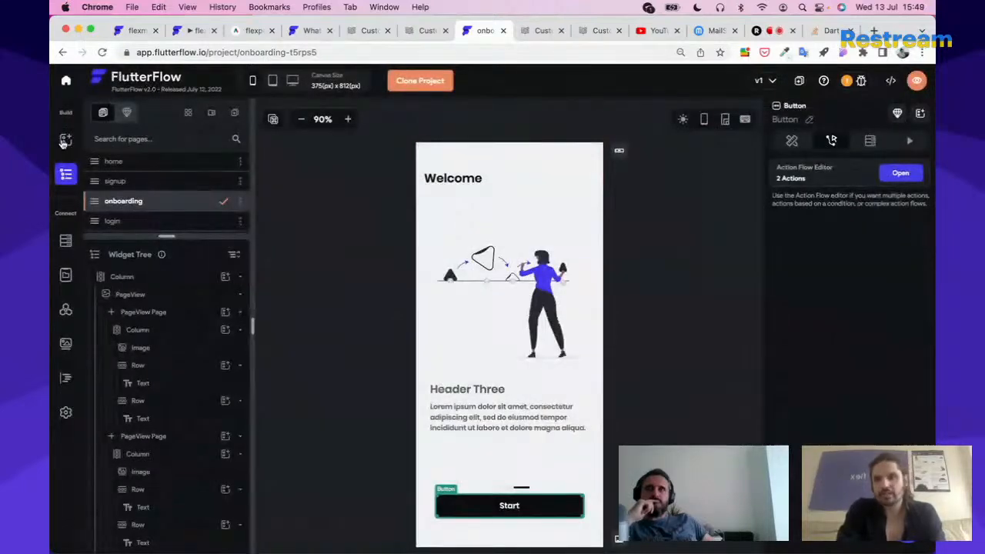
Return to the widget tree and open the checkup page
left_click(65, 140)
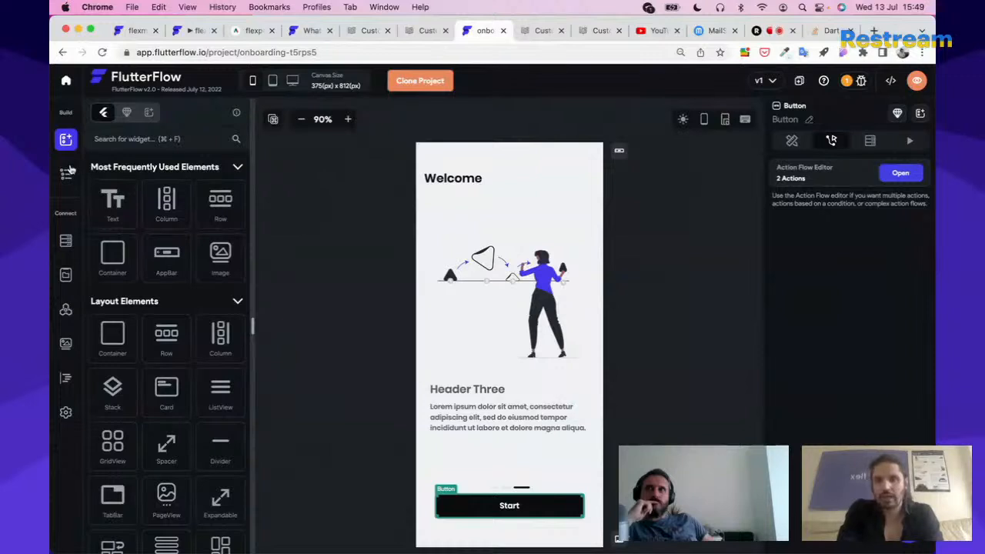
left_click(67, 172)
scroll(173, 206, "down", 1)
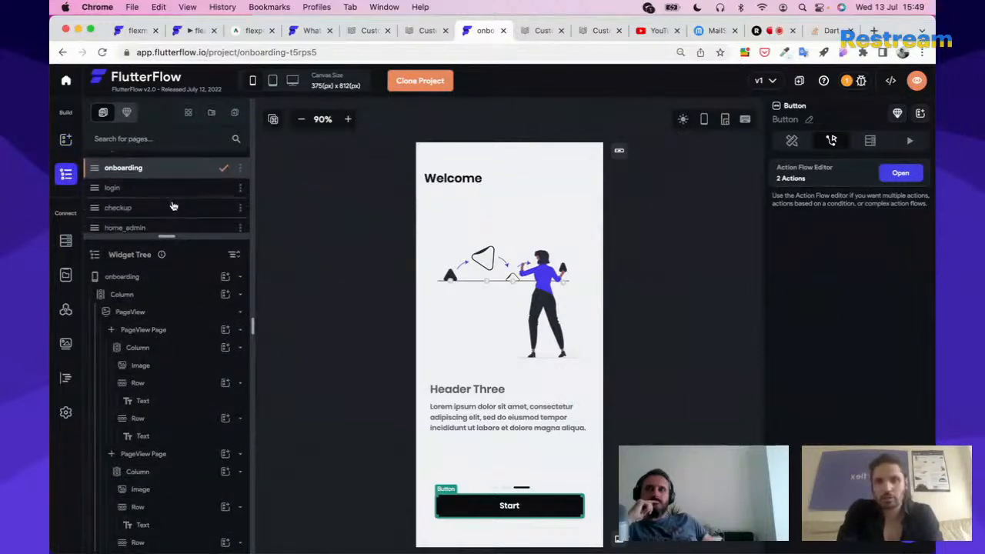
scroll(174, 207, "down", 1)
left_click(173, 204)
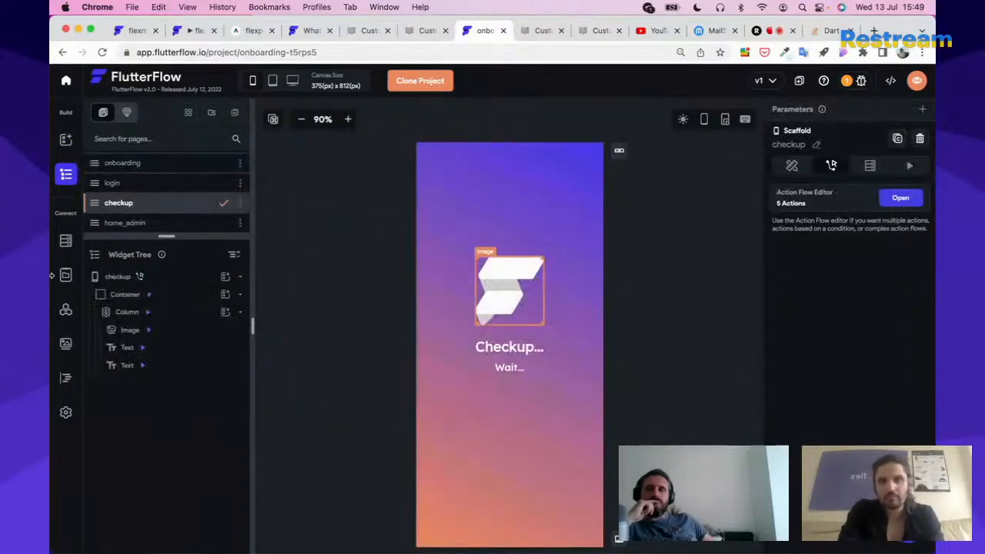
Open the checkup page's action flow and examine its Is User Logged In and isAdmin conditions
left_click(902, 198)
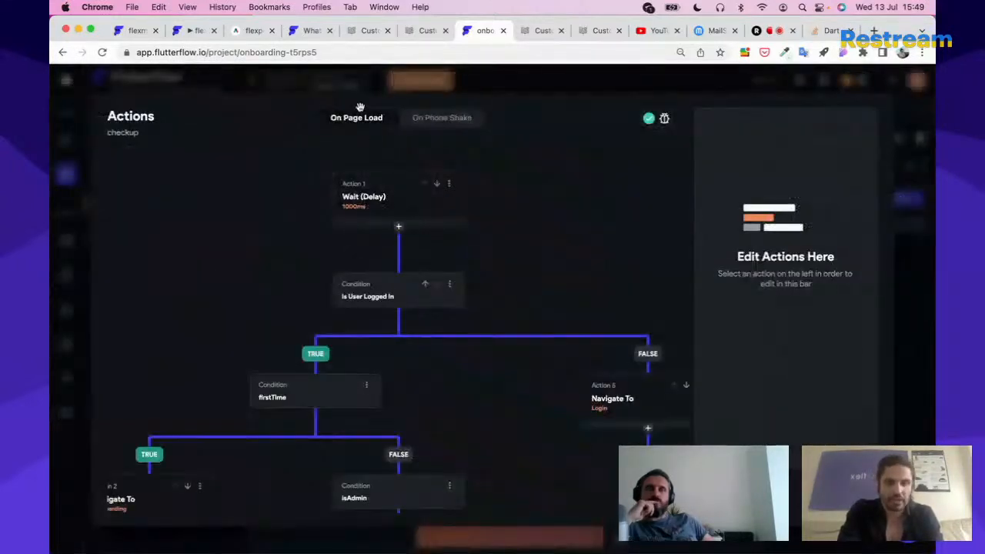
left_click(384, 302)
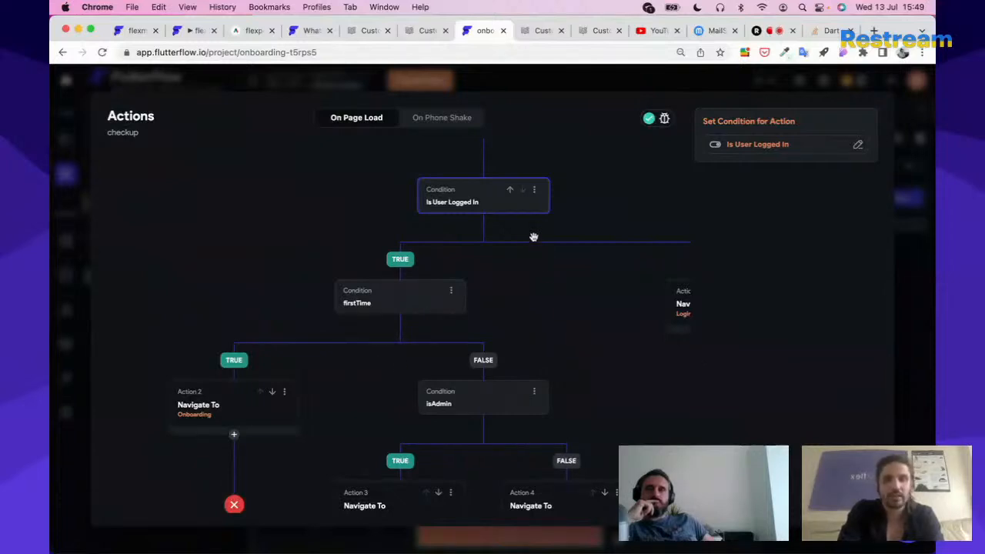
scroll(534, 237, "down", 3)
left_click(428, 298)
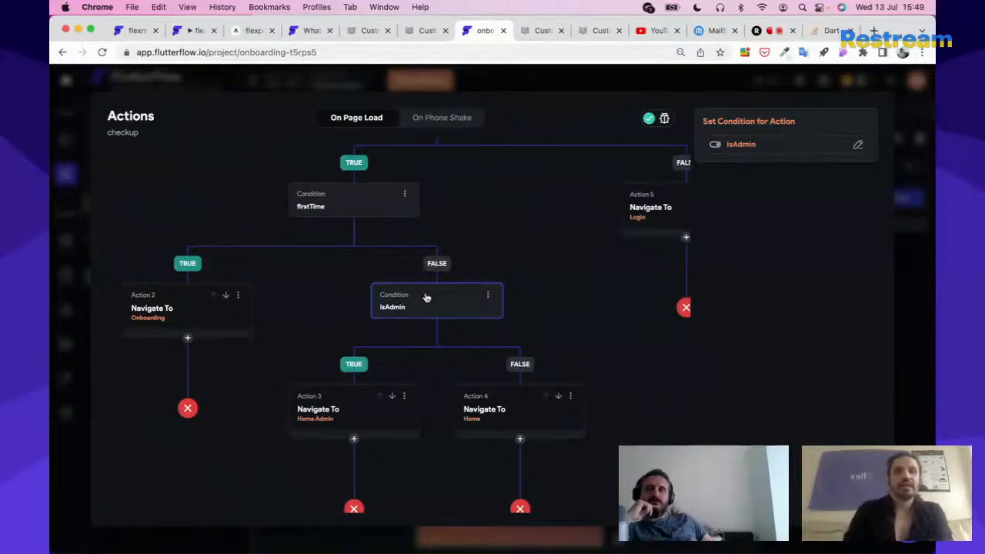
Inspect the isAdmin condition's variable, close the action flow, and view the users collection's schema
left_click(752, 150)
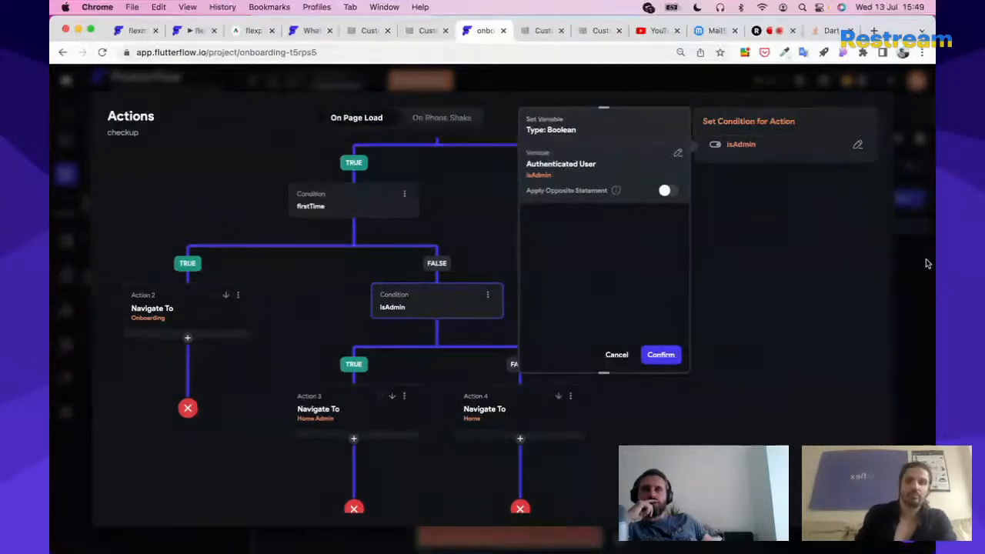
left_click(57, 318)
left_click(59, 310)
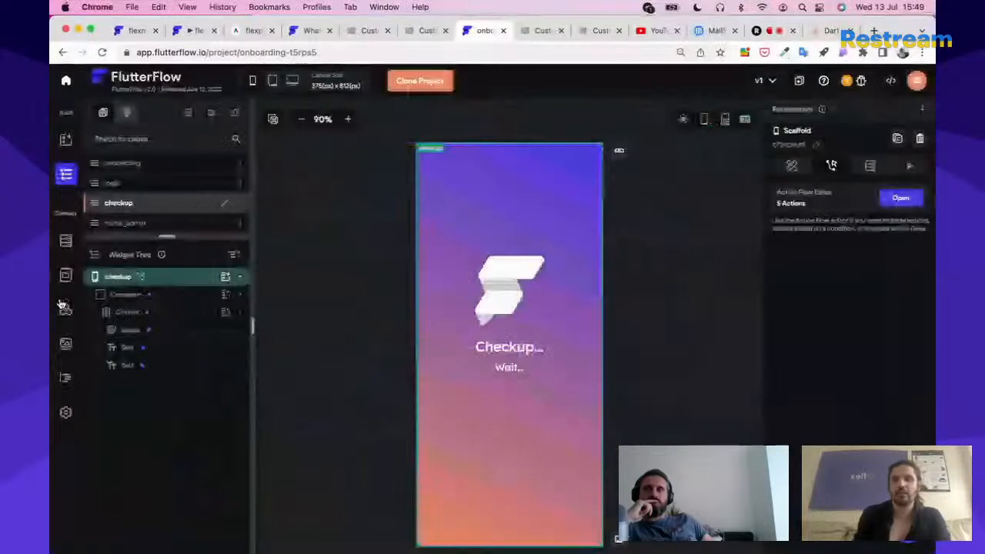
left_click(66, 241)
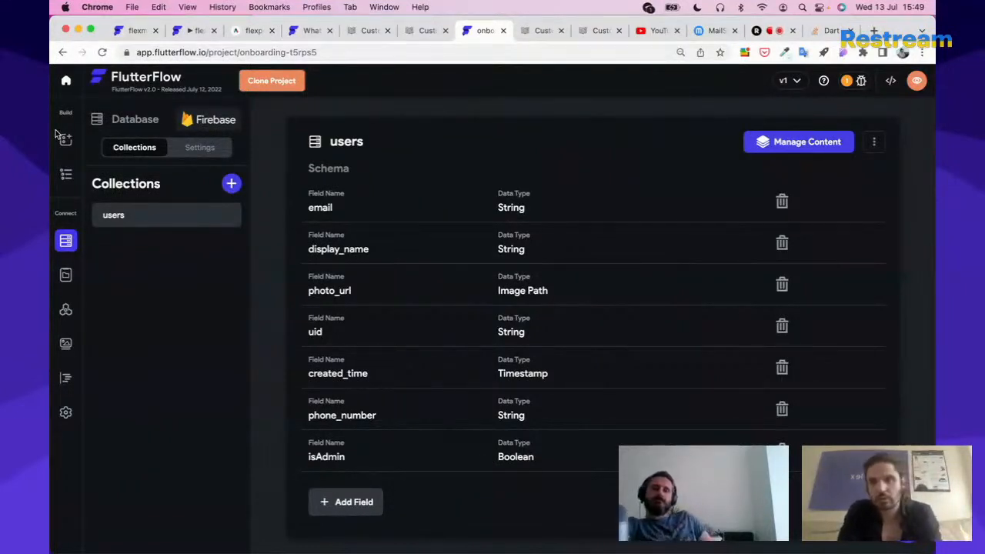
Return to the checkup page and review its On Page Load action flow down to the Home Admin and Home branches
left_click(65, 175)
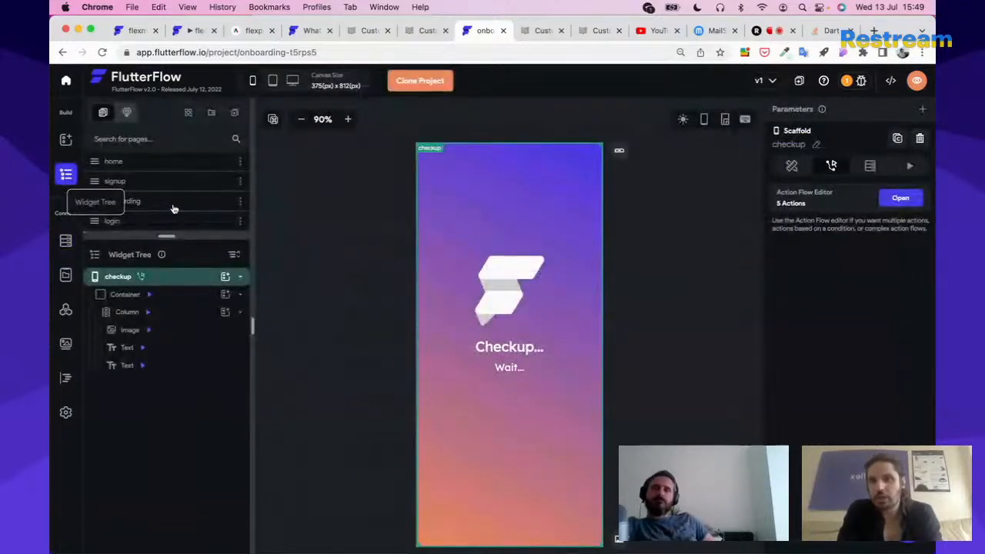
scroll(160, 207, "down", 1)
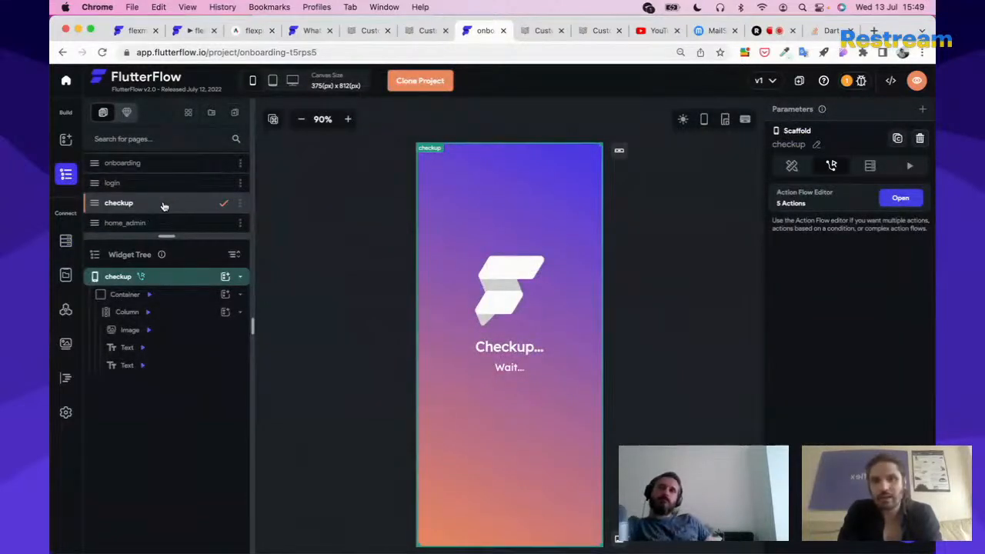
left_click(901, 198)
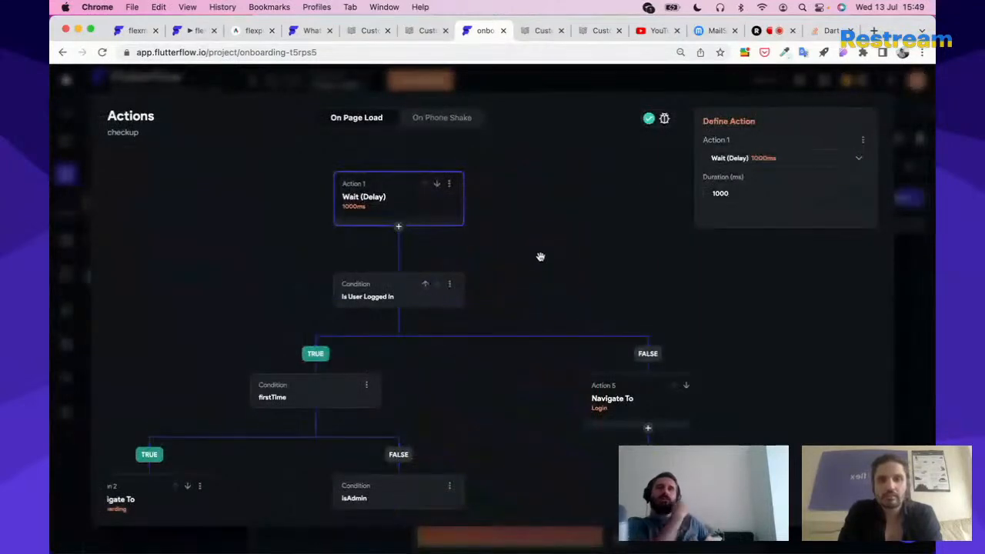
left_click_drag(541, 257, 539, 182)
left_click_drag(539, 428, 546, 310)
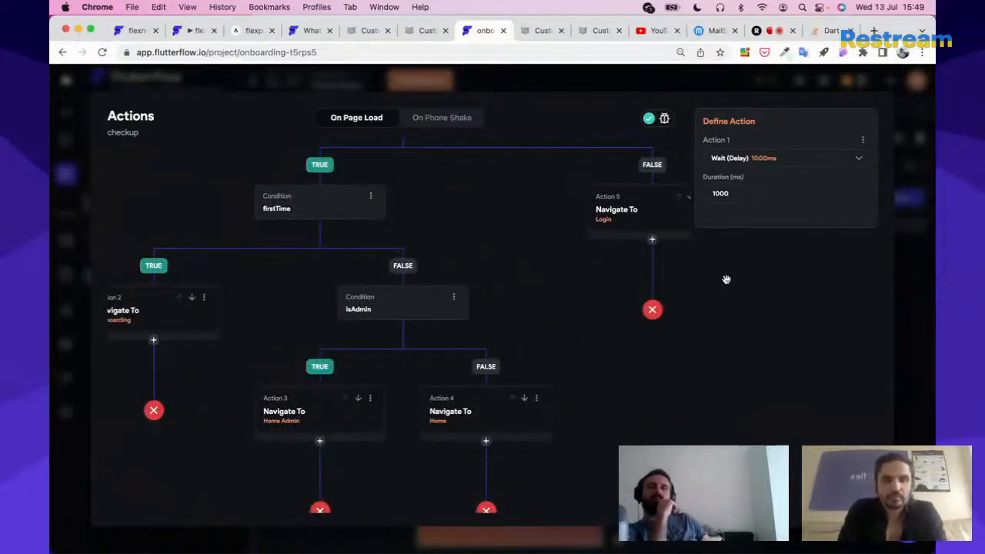
left_click(917, 318)
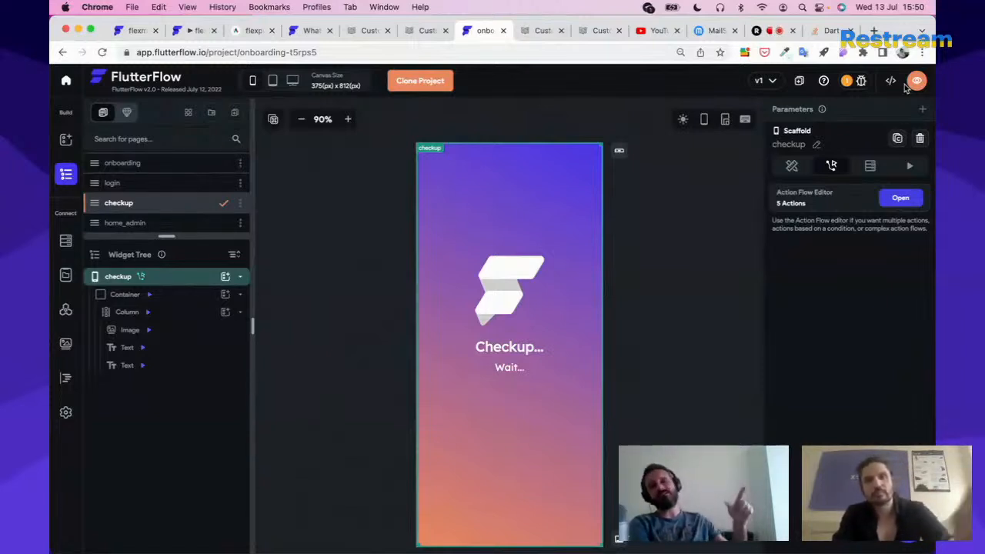
Open the content manager for the users collection after checking the app's initial page settings, and close the manager's tab
left_click(67, 414)
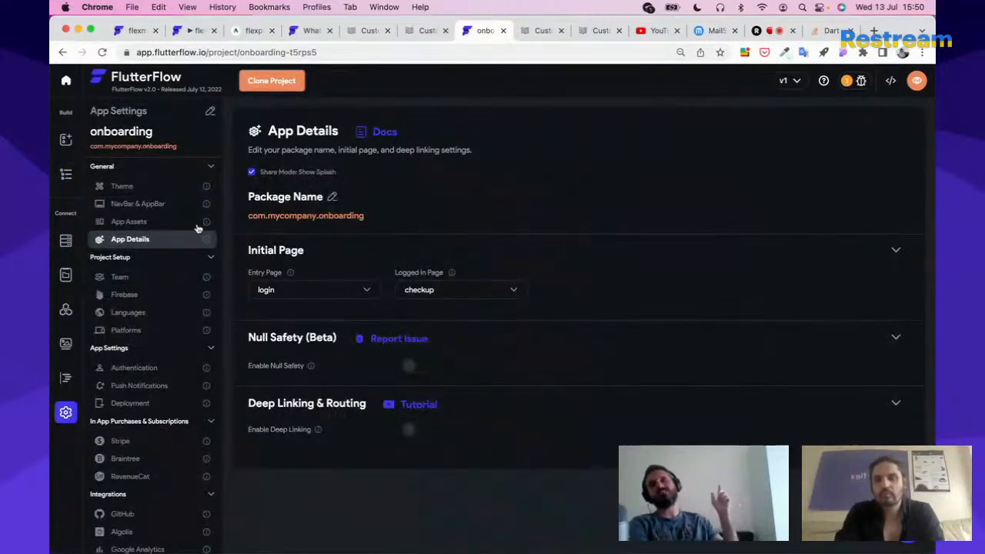
left_click(66, 243)
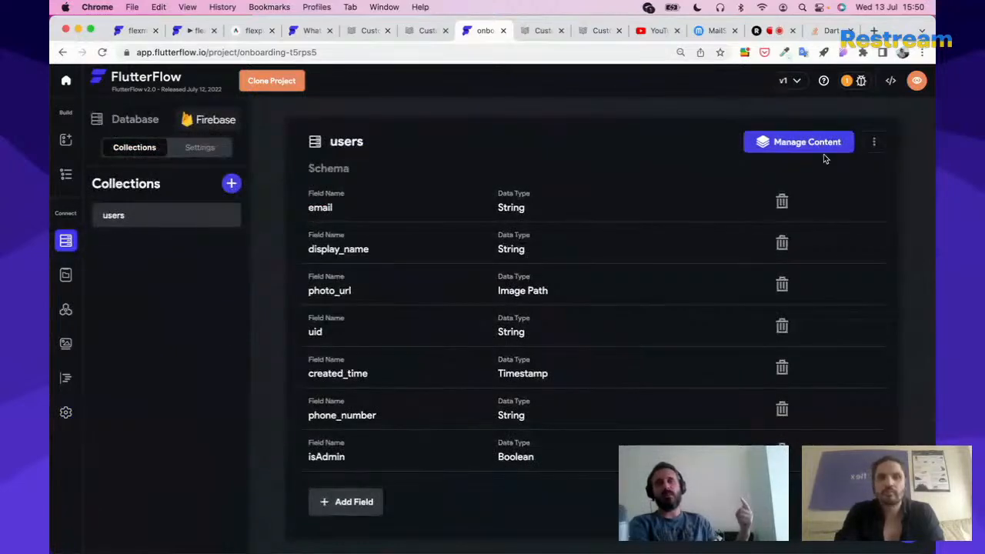
left_click(817, 146)
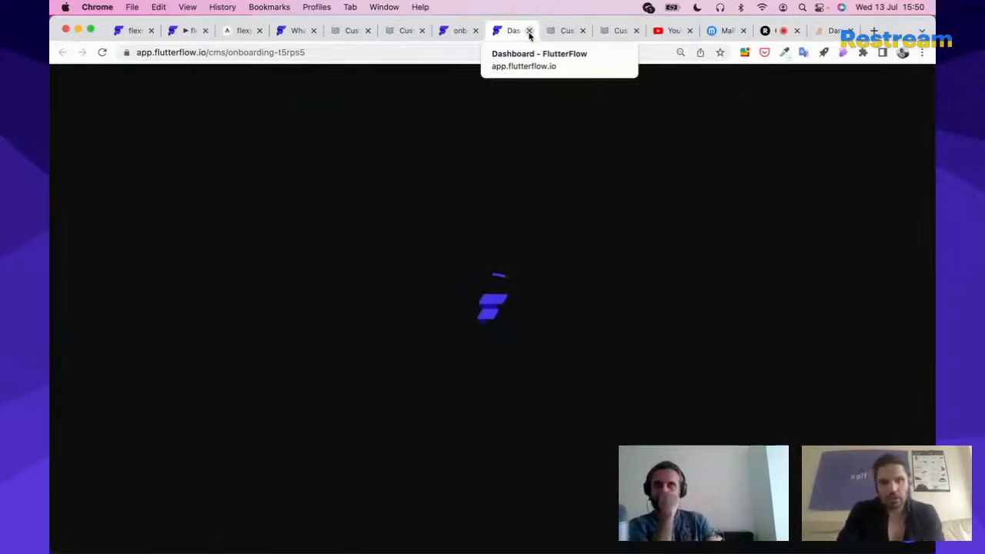
left_click(458, 30)
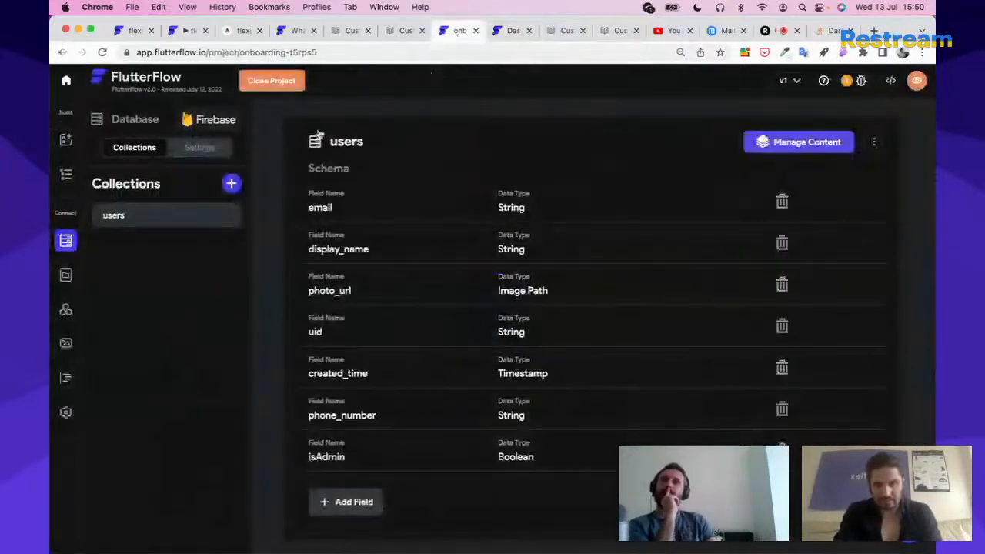
left_click(511, 31)
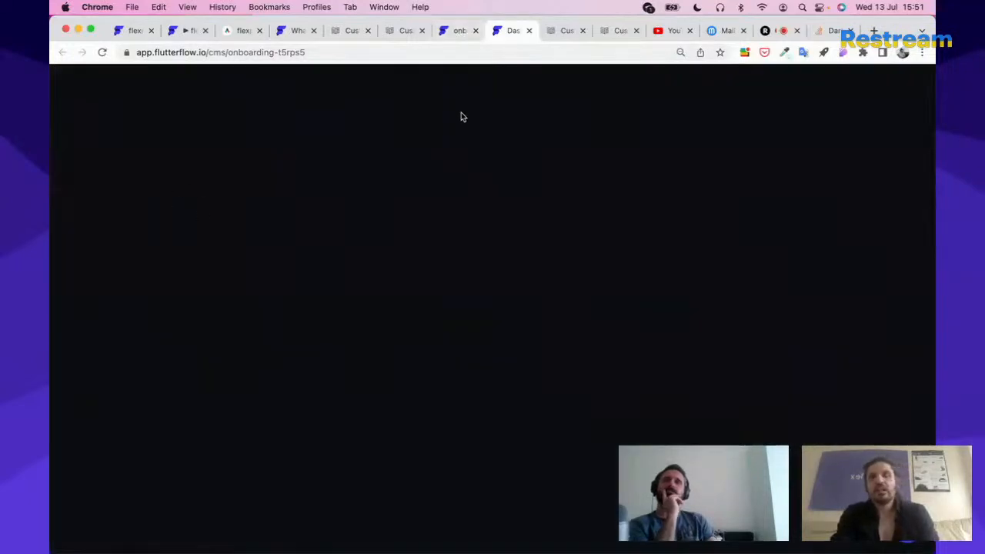
left_click(529, 30)
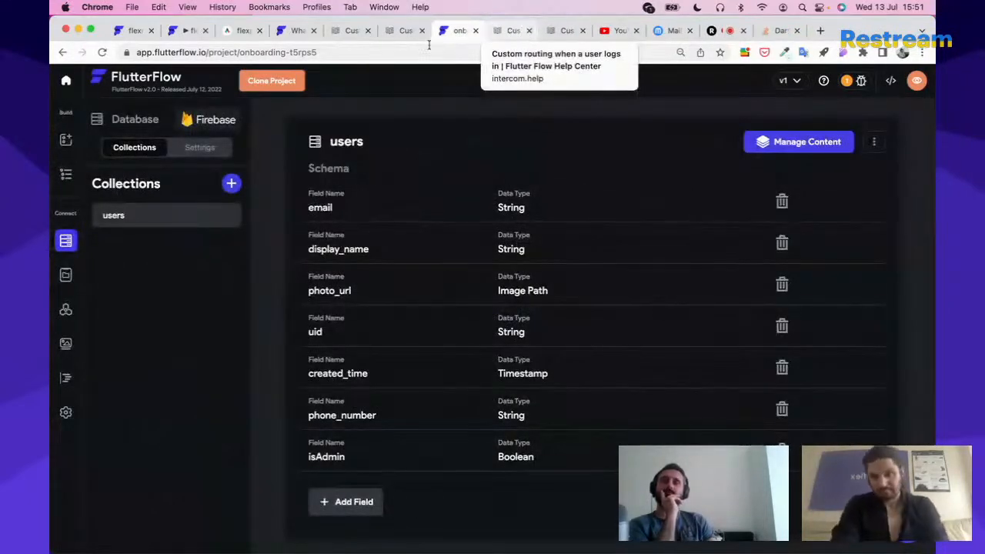
Reopen the checkup page's action flow, inspect the Navigate To Home Admin action under isAdmin, and close the flow
left_click(66, 176)
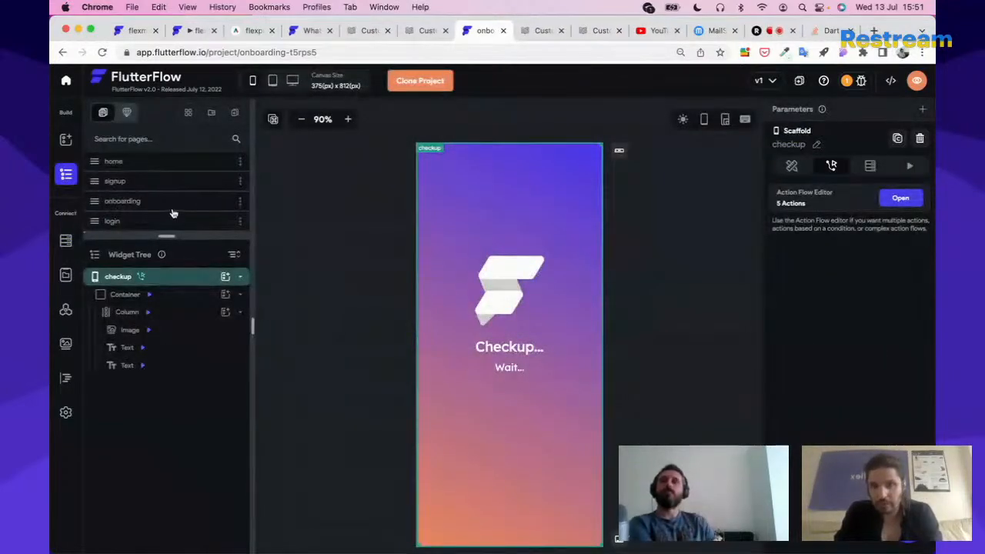
scroll(176, 212, "down", 1)
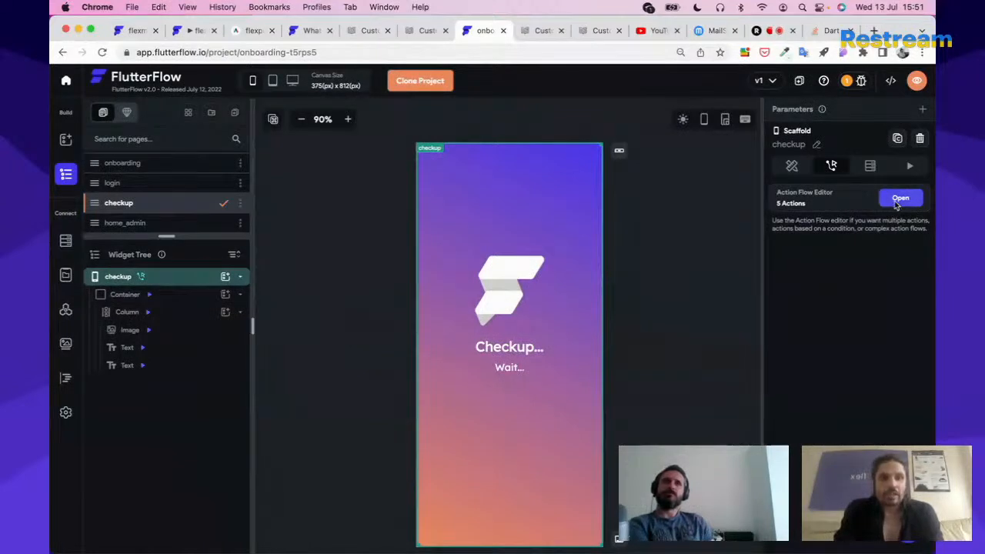
left_click(899, 199)
scroll(471, 270, "down", 4)
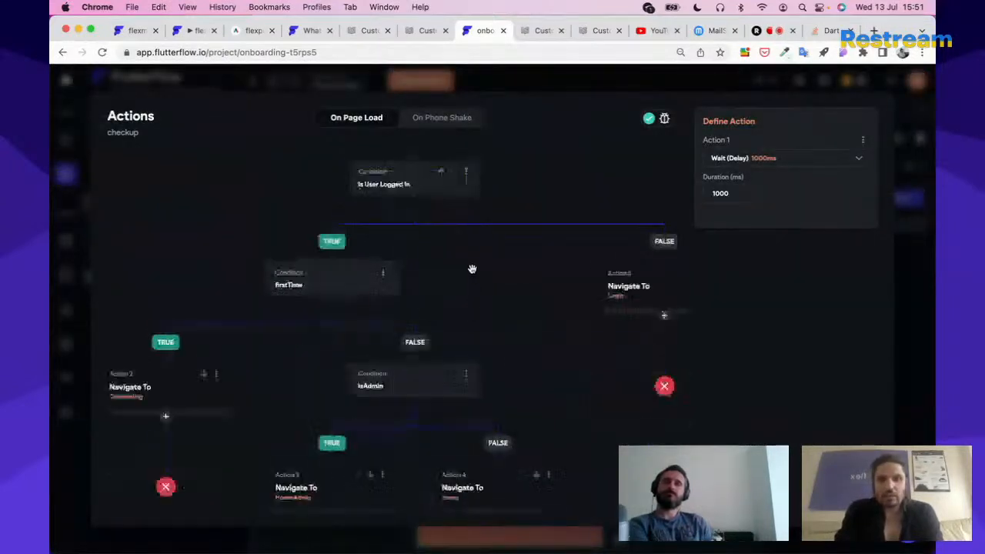
scroll(501, 275, "down", 3)
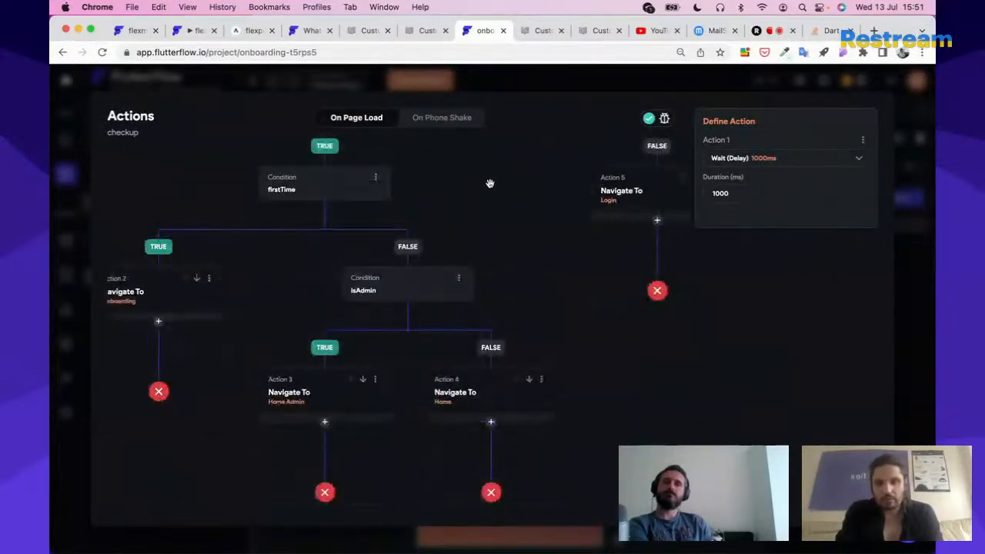
left_click(300, 388)
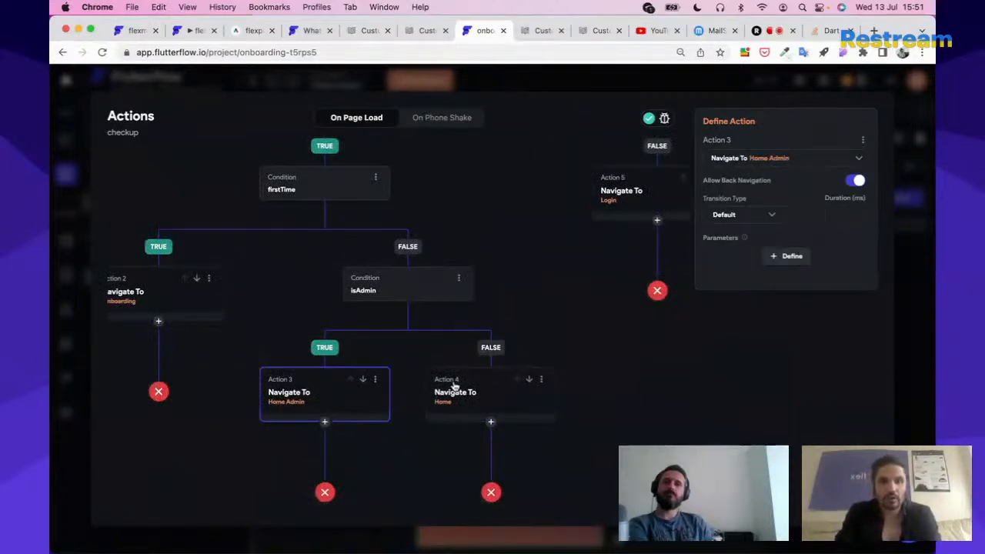
left_click(907, 307)
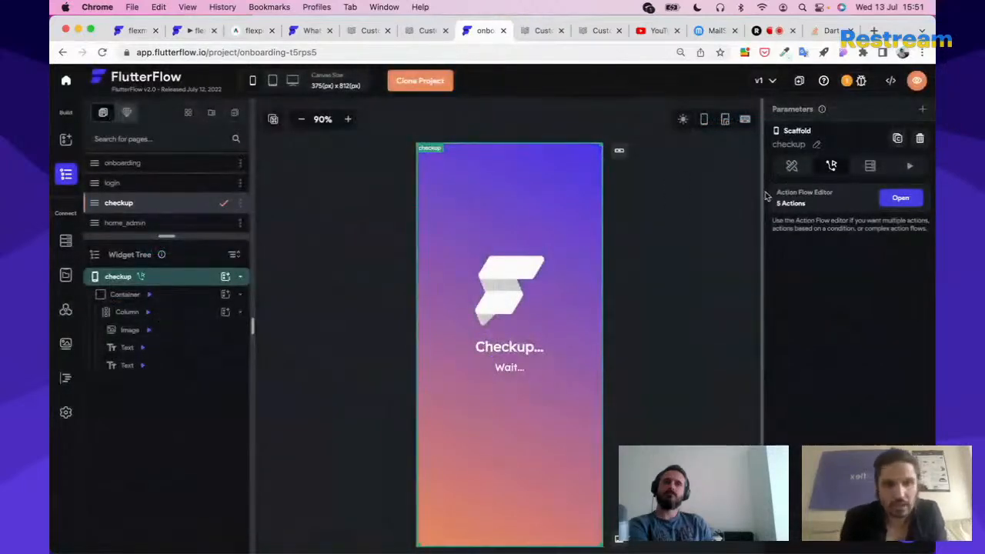
Try Show Nav Bar in the NavBar & AppBar settings, turn it off again, and return to App Details
left_click(65, 413)
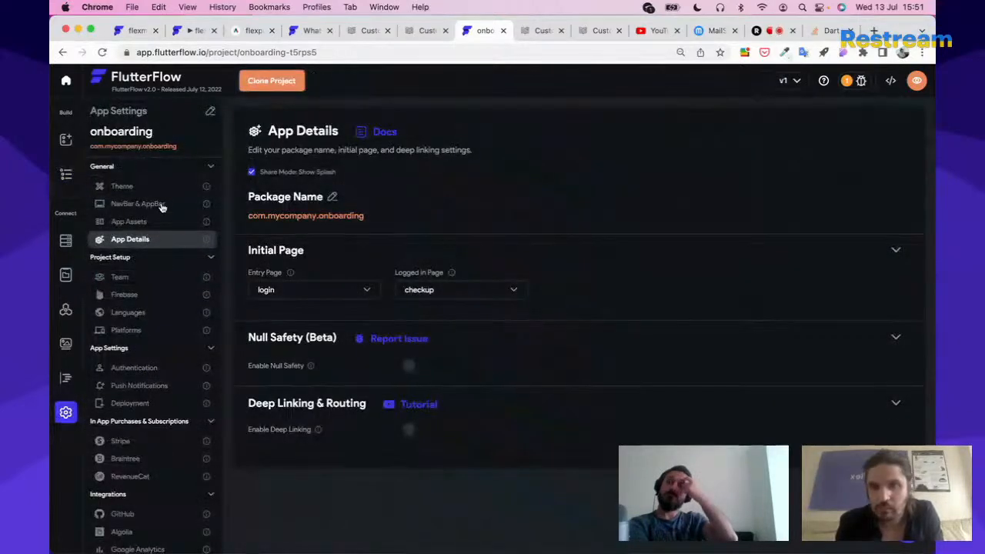
left_click(158, 204)
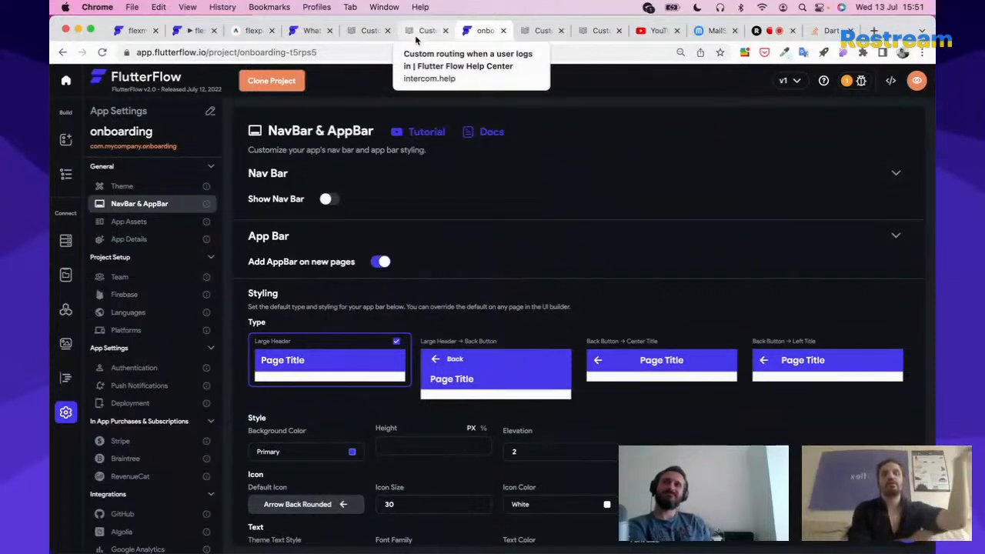
left_click(328, 200)
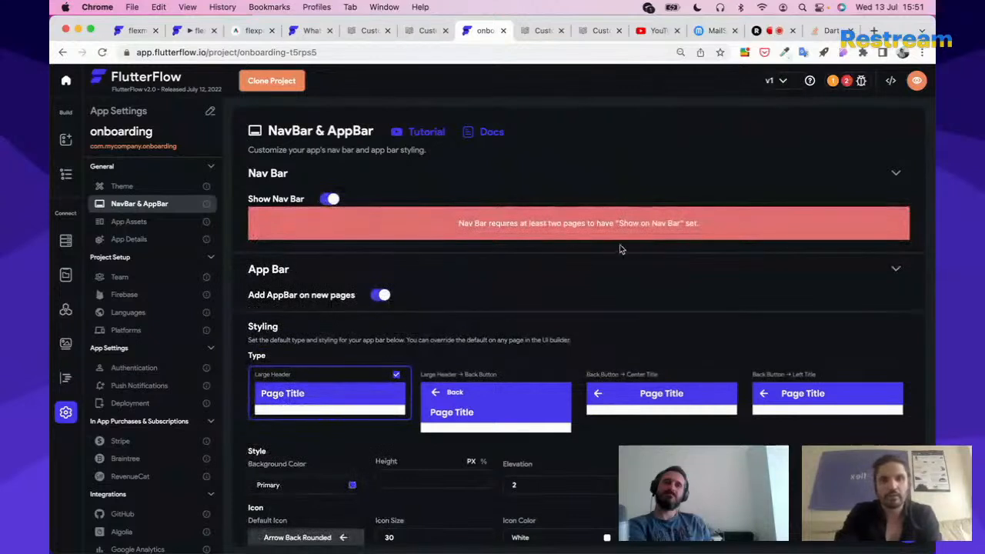
left_click(331, 202)
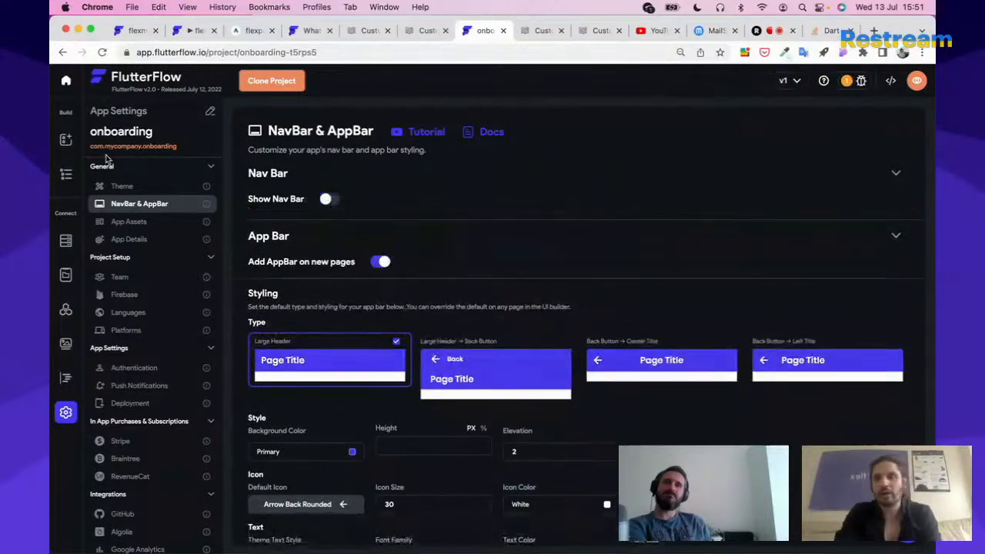
left_click(131, 240)
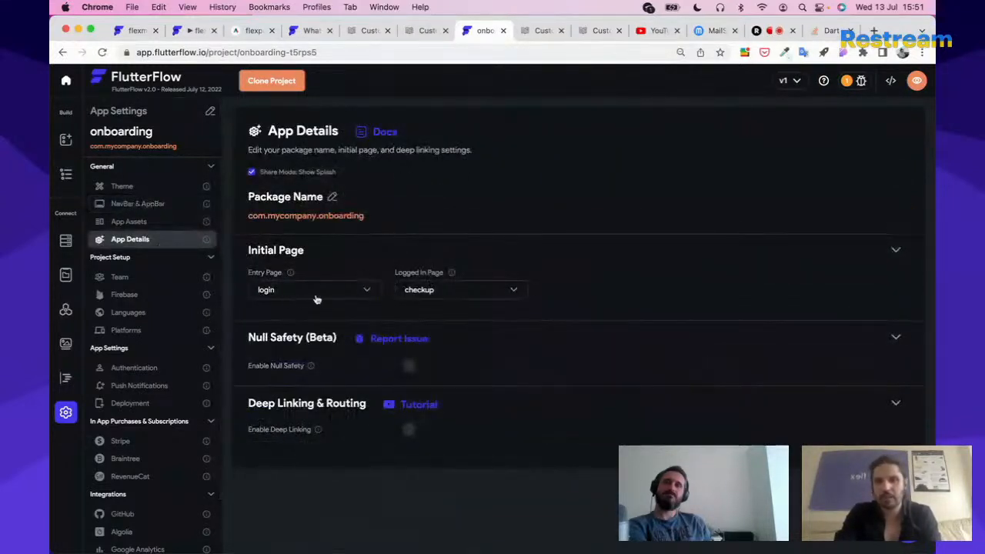
Browse the Help Center's How To Build It collection and open the article How to make a custom NavBar
left_click(423, 37)
left_click(366, 32)
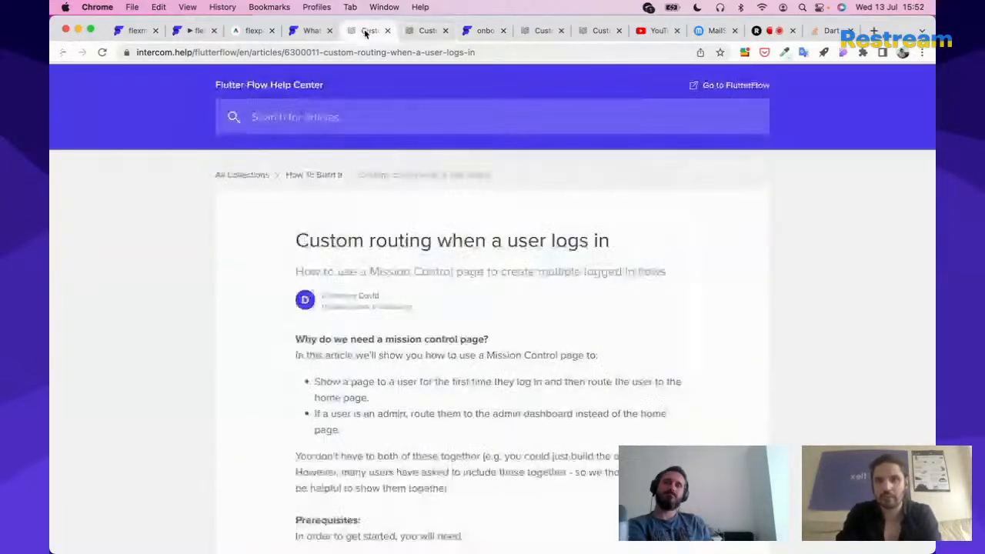
left_click(326, 181)
scroll(400, 395, "down", 3)
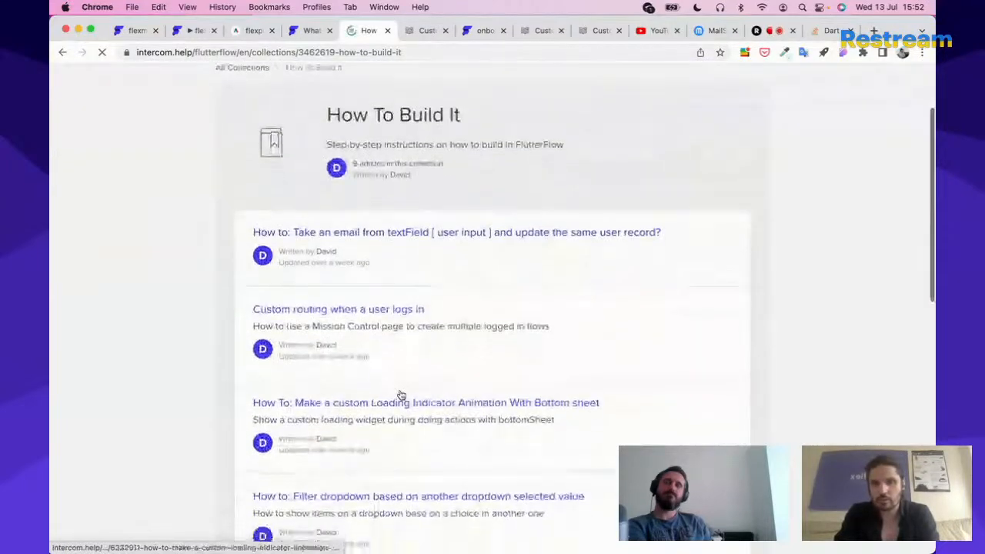
scroll(399, 385, "down", 4)
scroll(420, 392, "down", 2)
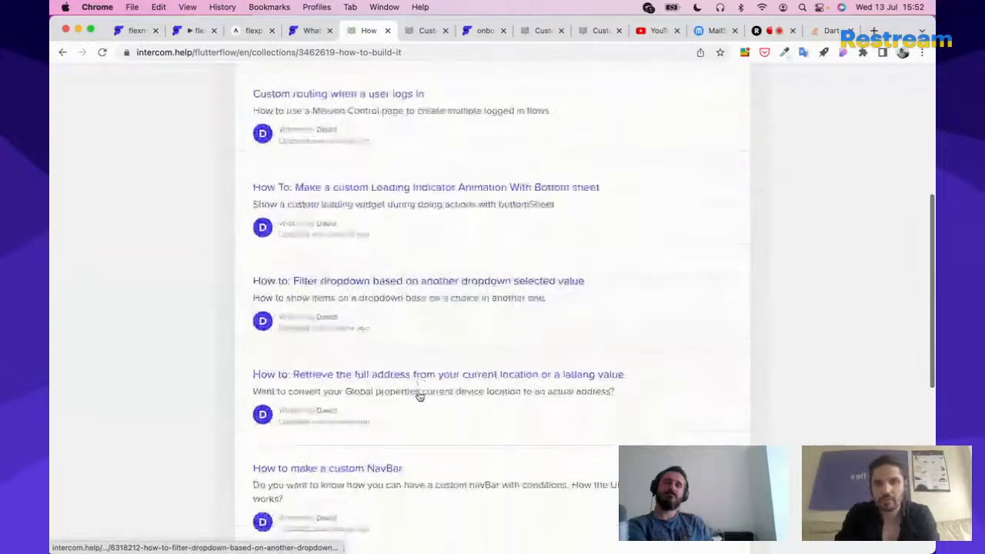
scroll(422, 362, "down", 2)
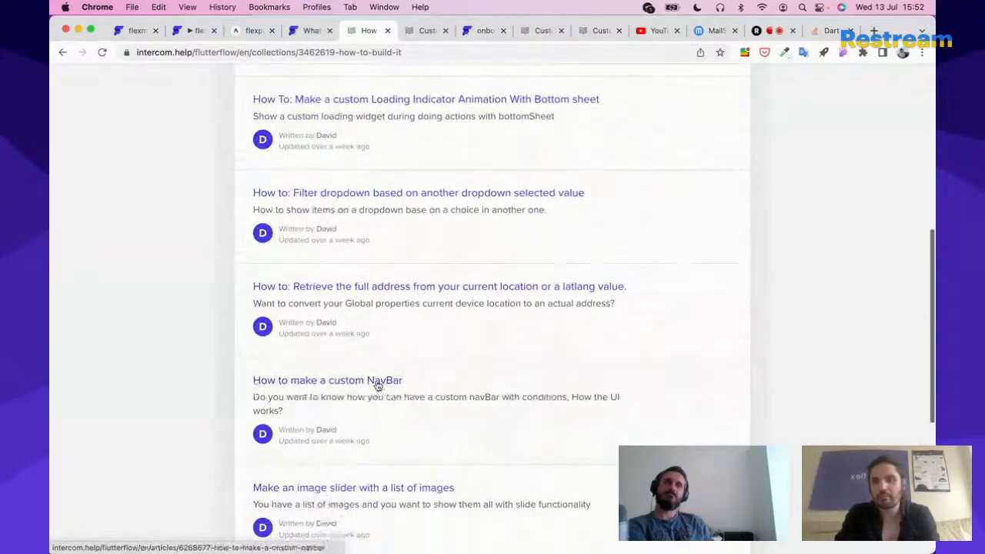
left_click(378, 382)
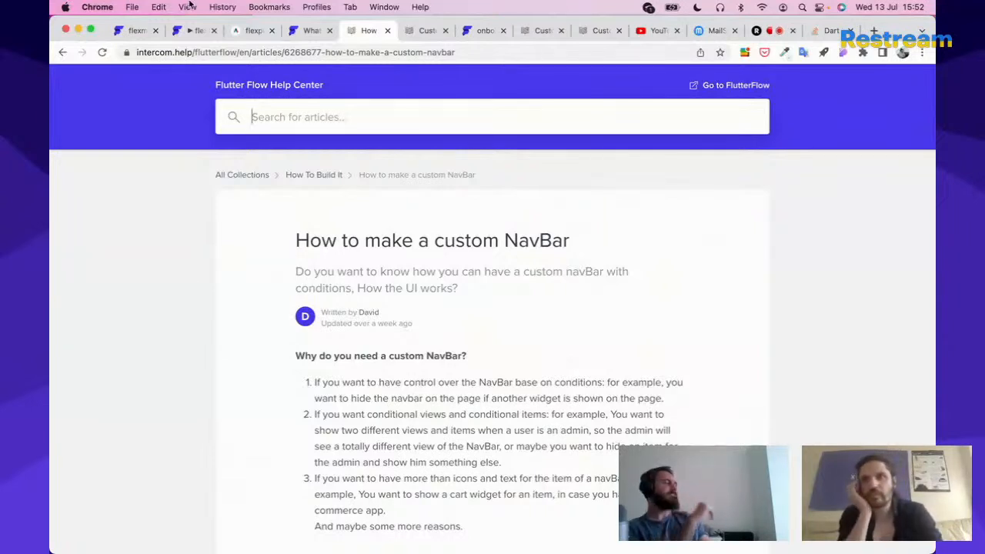
Open the FlutterFlow Desktop App page from the community's MacOS (Beta) announcement and download the macOS app
left_click(143, 34)
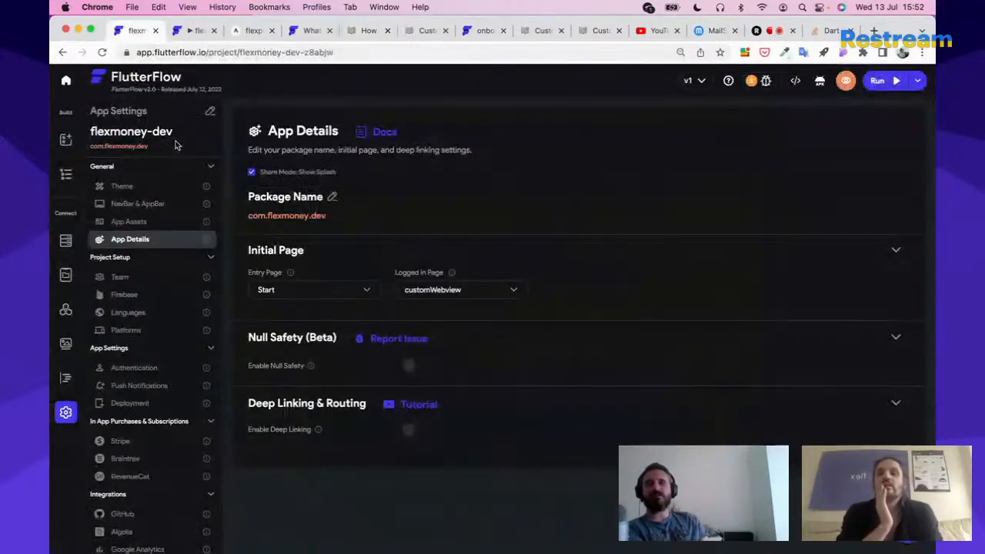
left_click(312, 31)
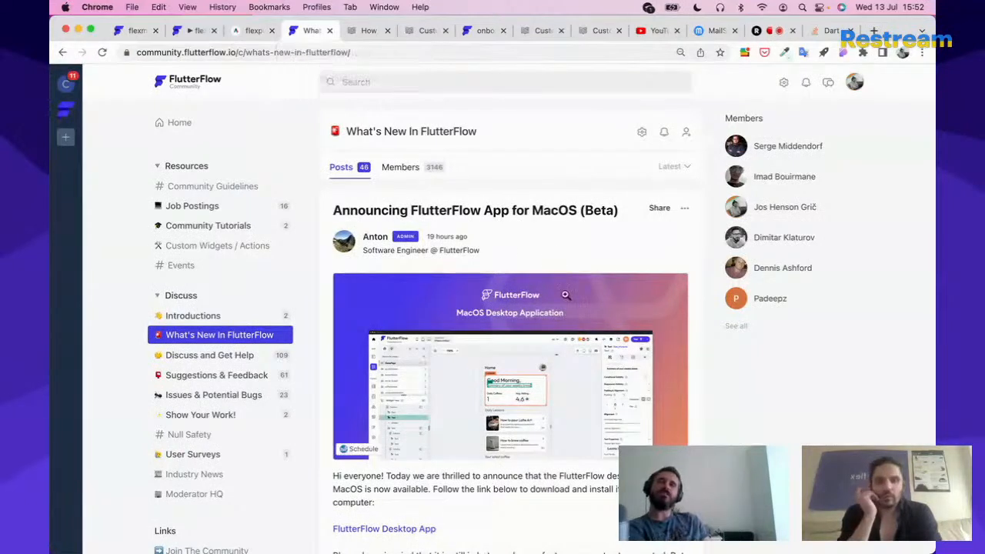
scroll(566, 279, "down", 1)
scroll(566, 280, "down", 3)
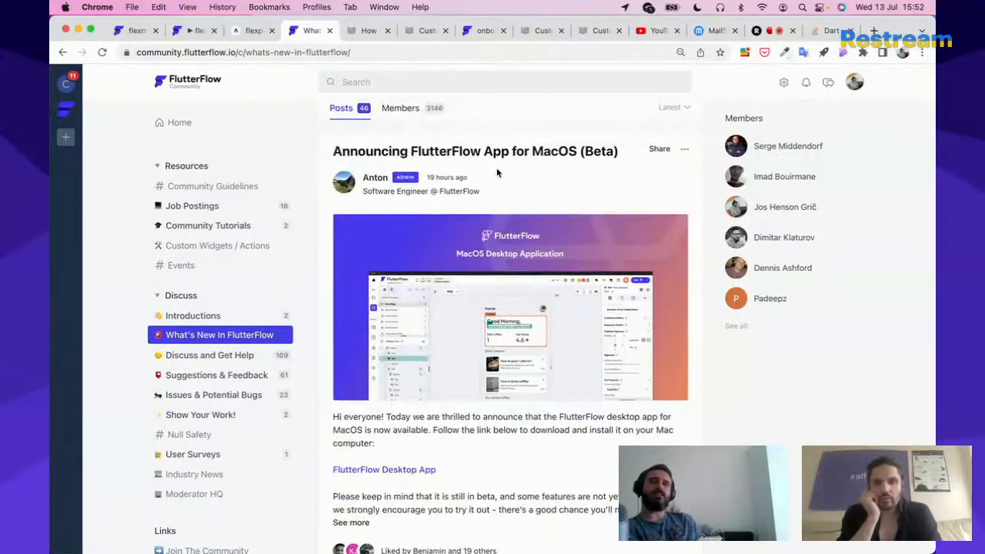
left_click(399, 474)
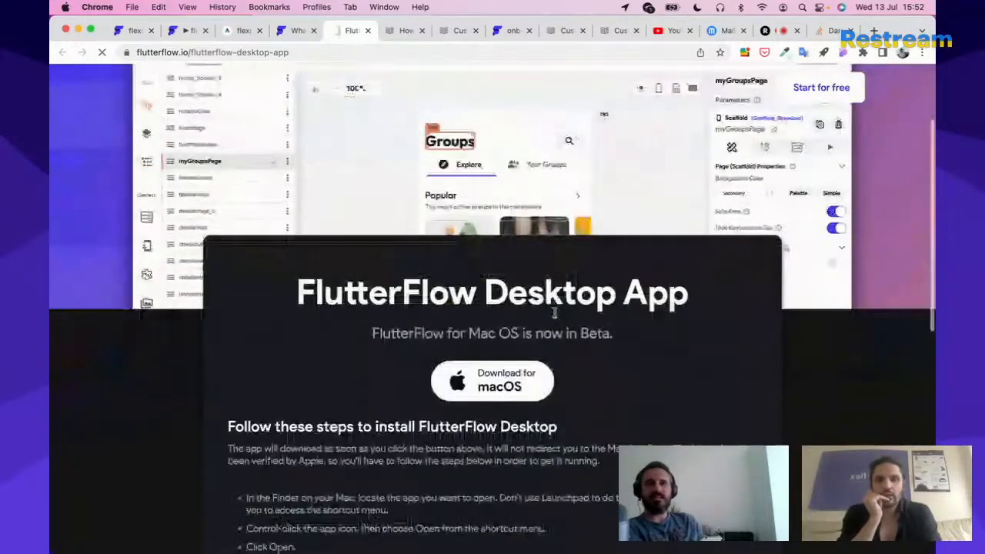
left_click(511, 385)
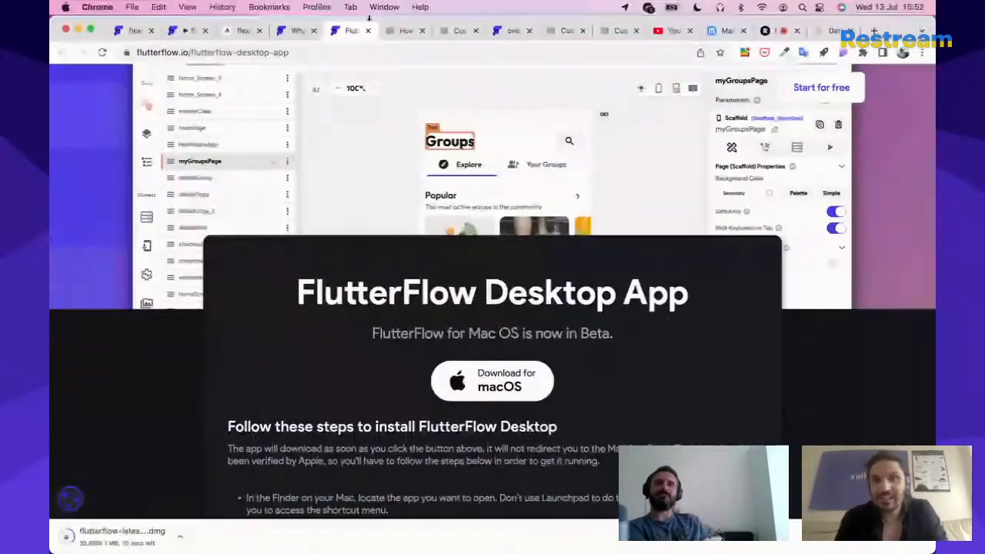
Open the full What's New In FlutterFlow | July 7th post from the community's What's New In FlutterFlow feed
left_click(306, 34)
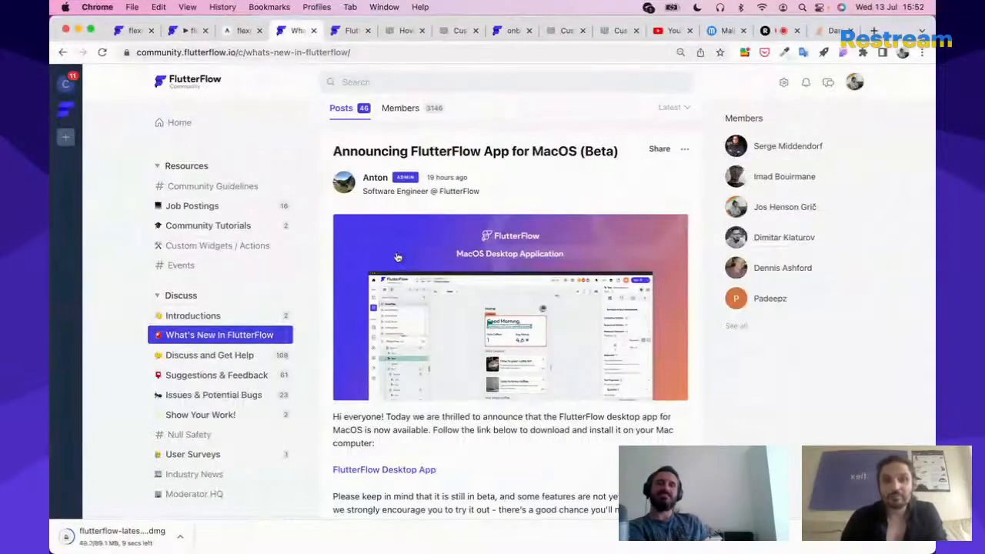
scroll(397, 257, "down", 5)
scroll(444, 351, "up", 3)
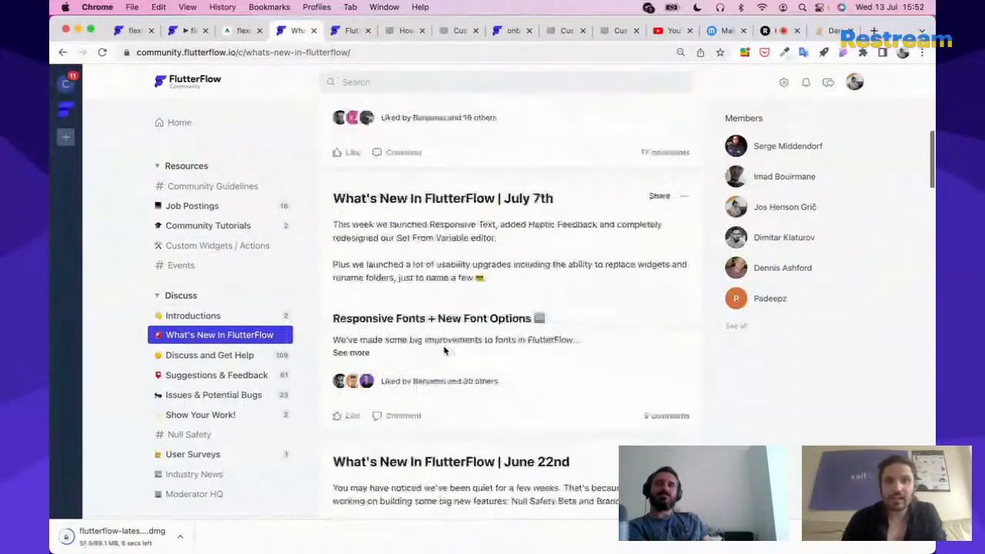
scroll(445, 352, "up", 2)
left_click(429, 353)
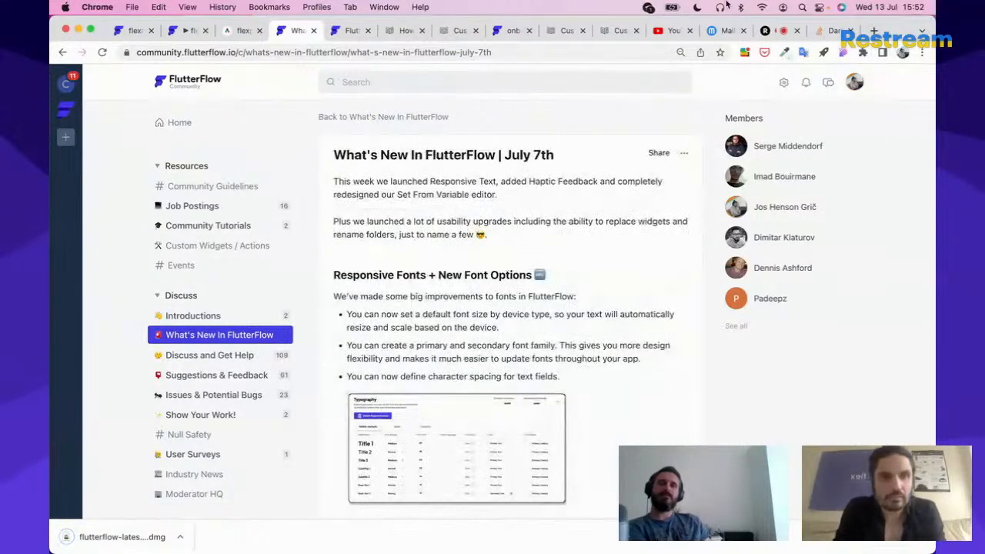
left_click(667, 31)
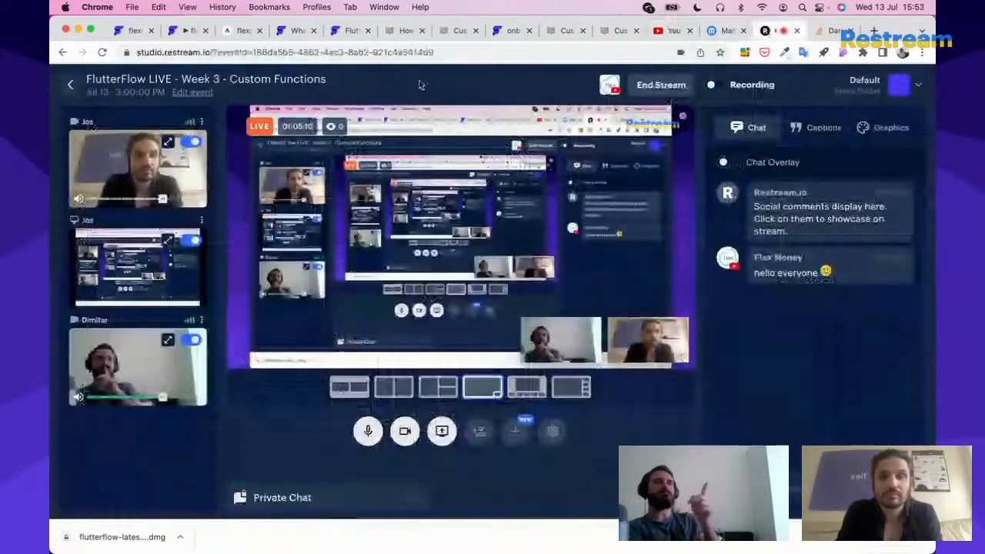
left_click(175, 29)
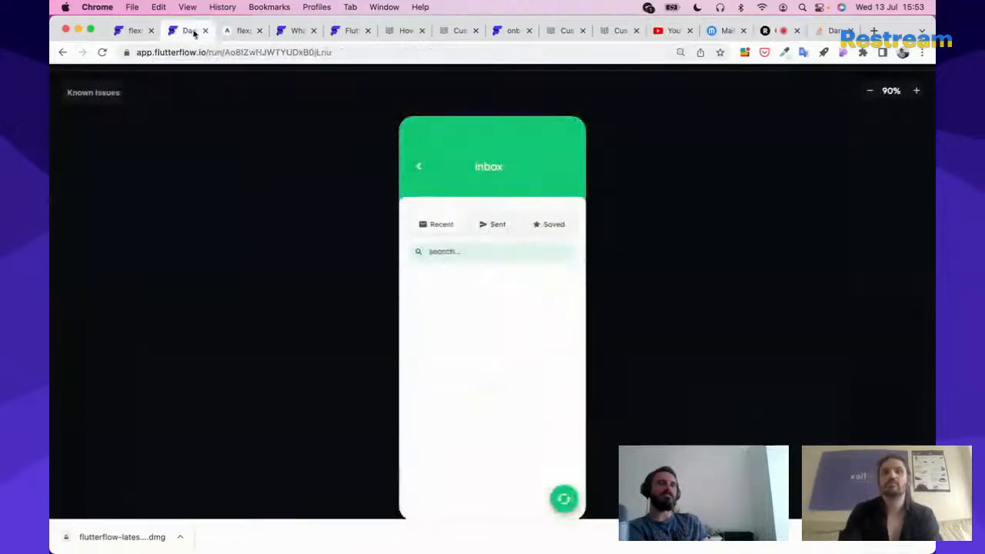
left_click(143, 31)
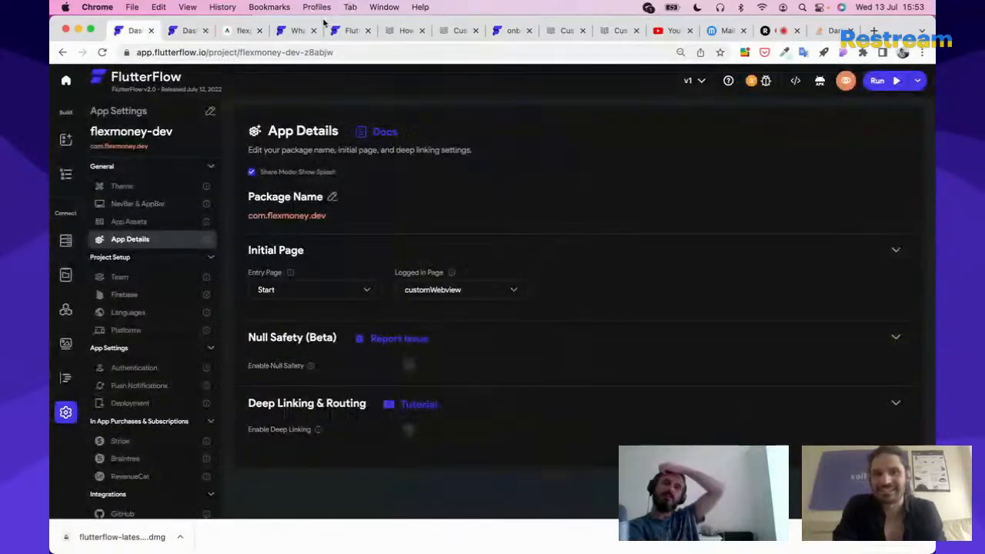
Read through the July 7th post from Responsive Fonts past Custom Routing On Login to the upcoming features and community videos
left_click(296, 30)
scroll(401, 270, "down", 8)
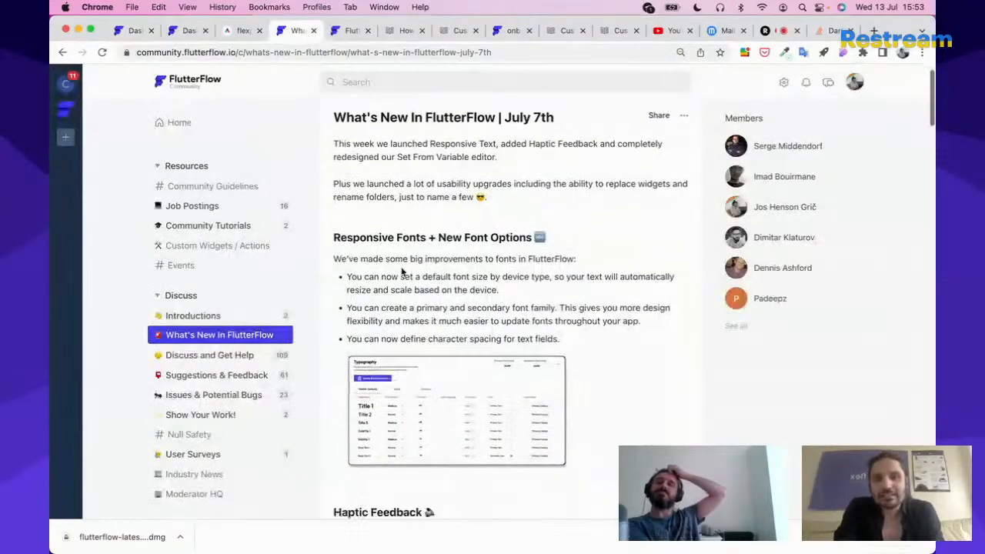
scroll(401, 268, "down", 6)
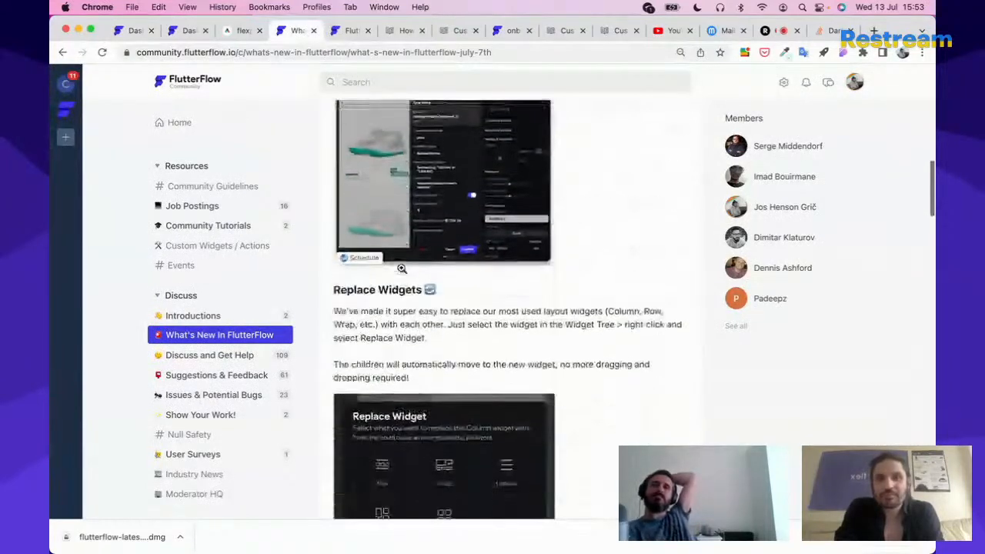
scroll(402, 269, "down", 3)
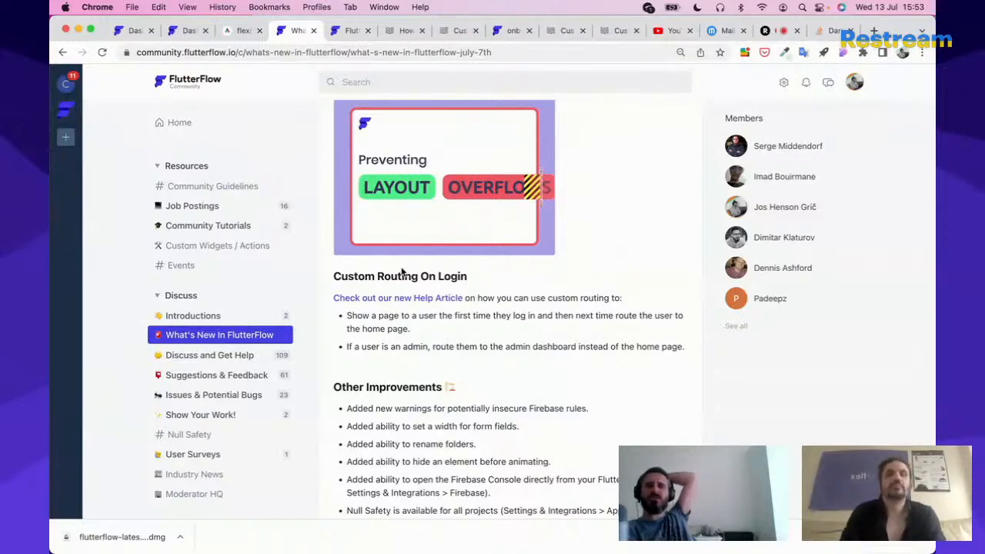
scroll(538, 331, "down", 2)
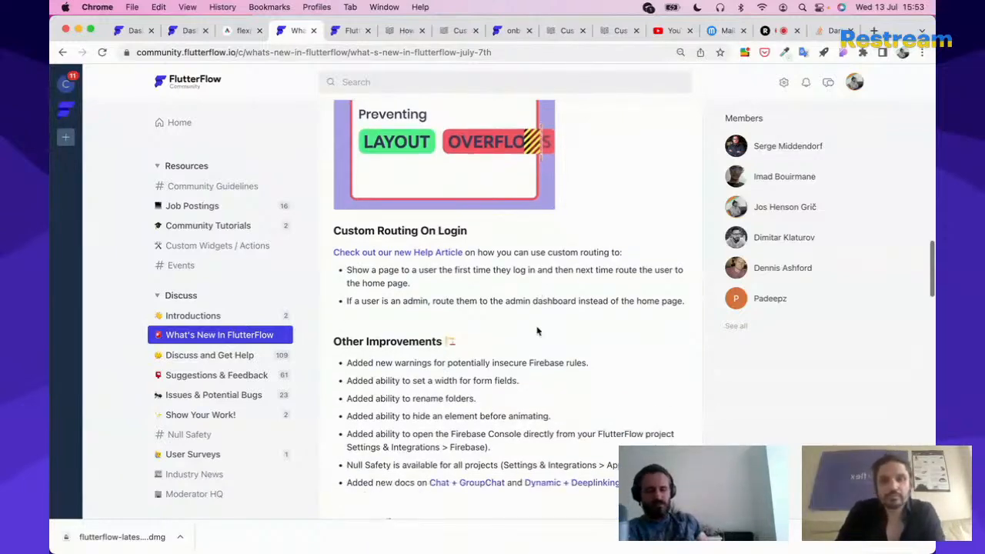
scroll(537, 331, "down", 10)
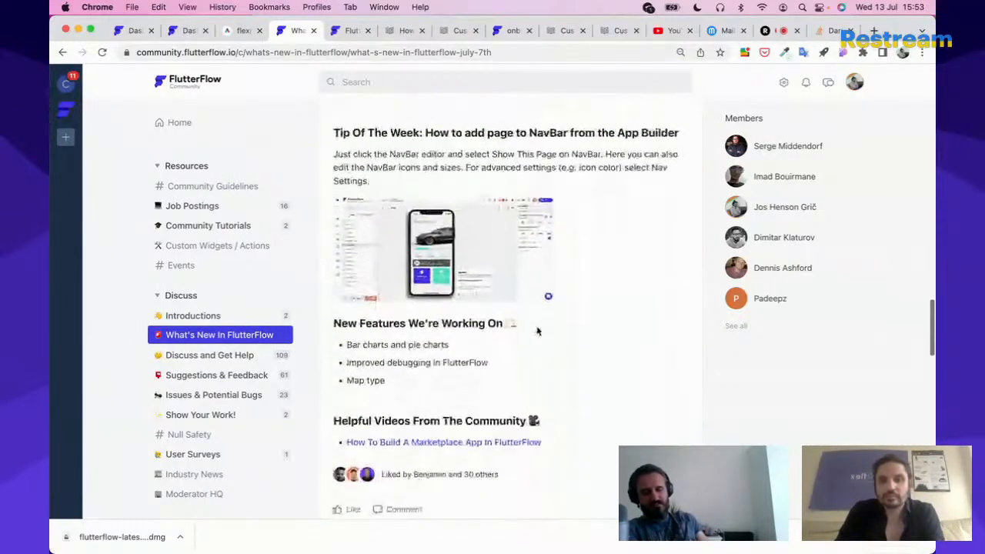
Return to the onboarding project's App Details and dismiss the browser's downloads bar
left_click(346, 29)
left_click(485, 32)
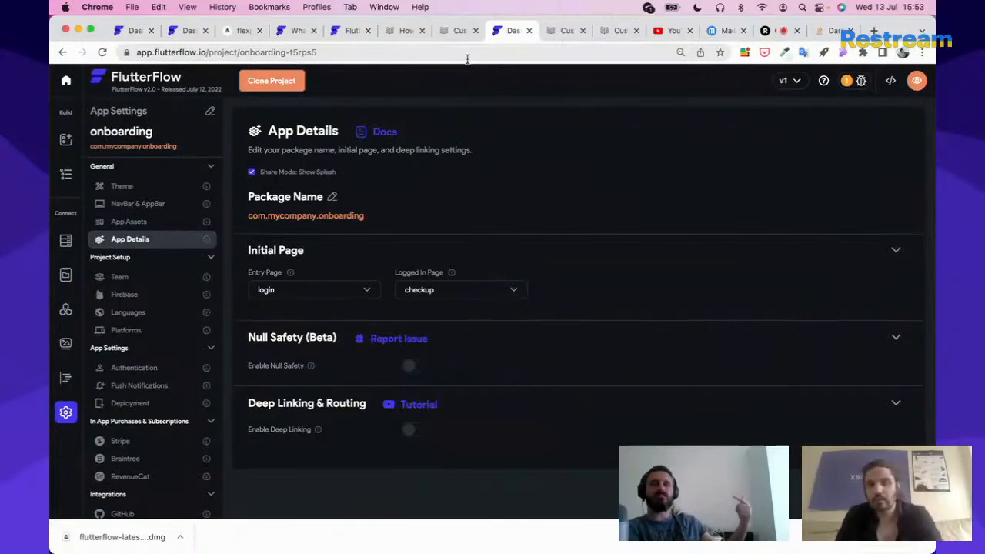
key("ctrl+Up")
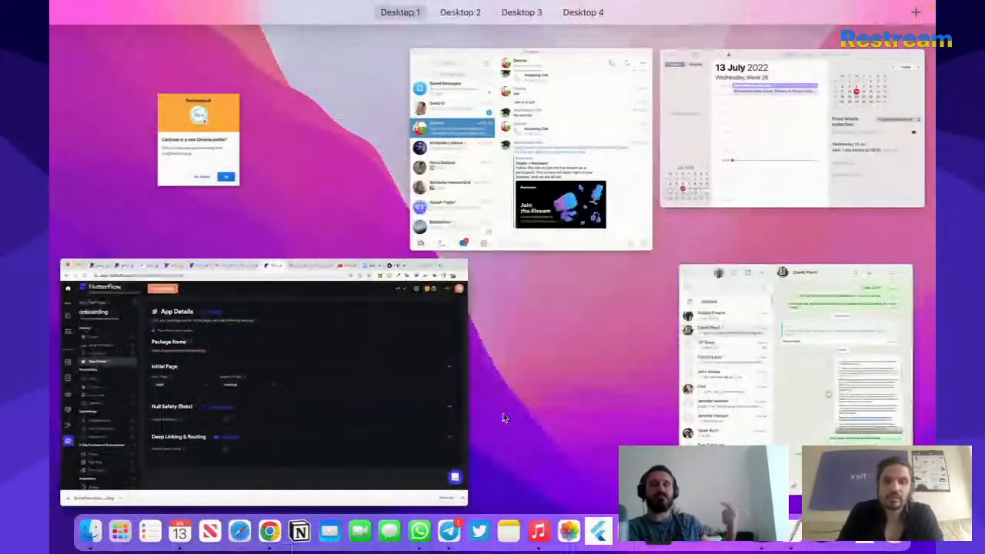
left_click(434, 423)
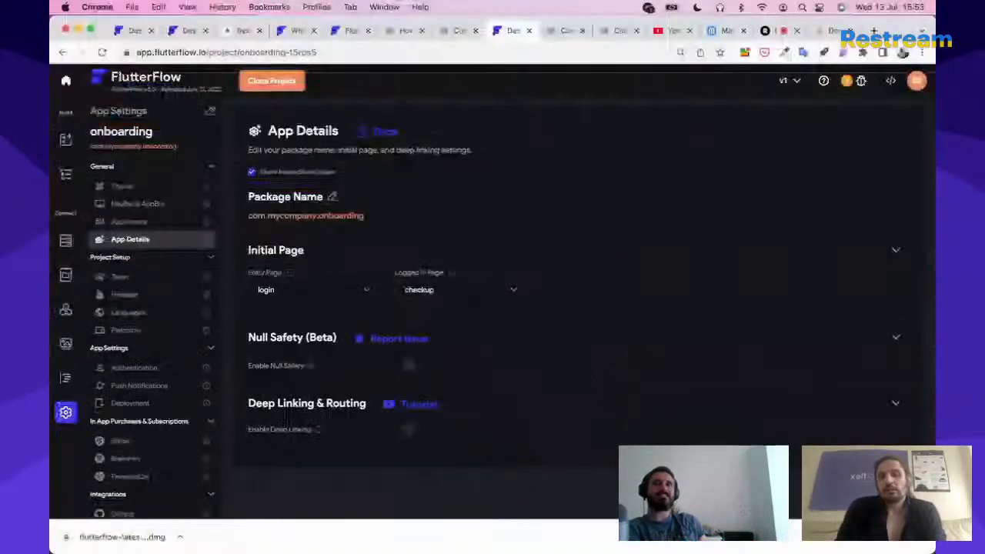
left_click(927, 543)
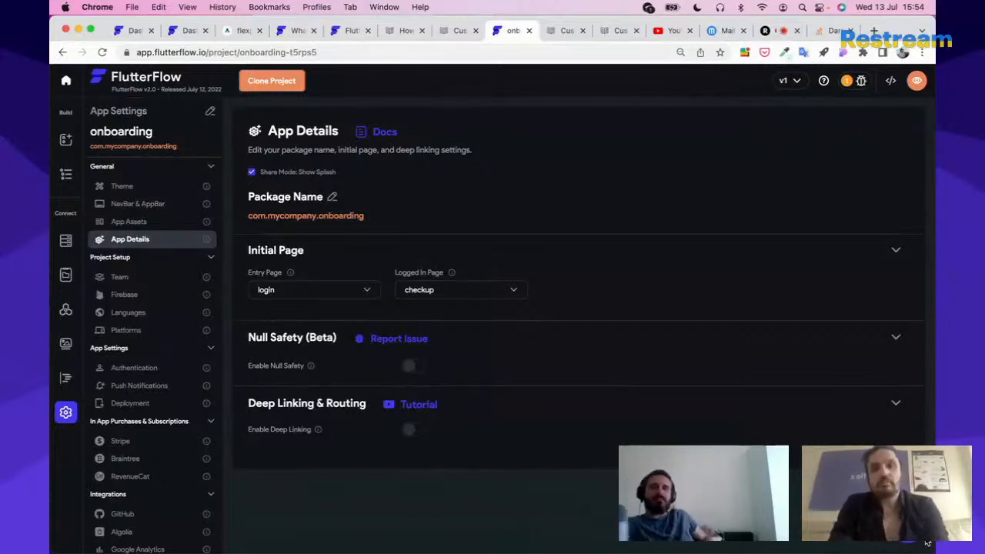
Return to the July 7th post and highlight the form field width entry under Other Improvements
left_click(296, 31)
scroll(429, 304, "down", 5)
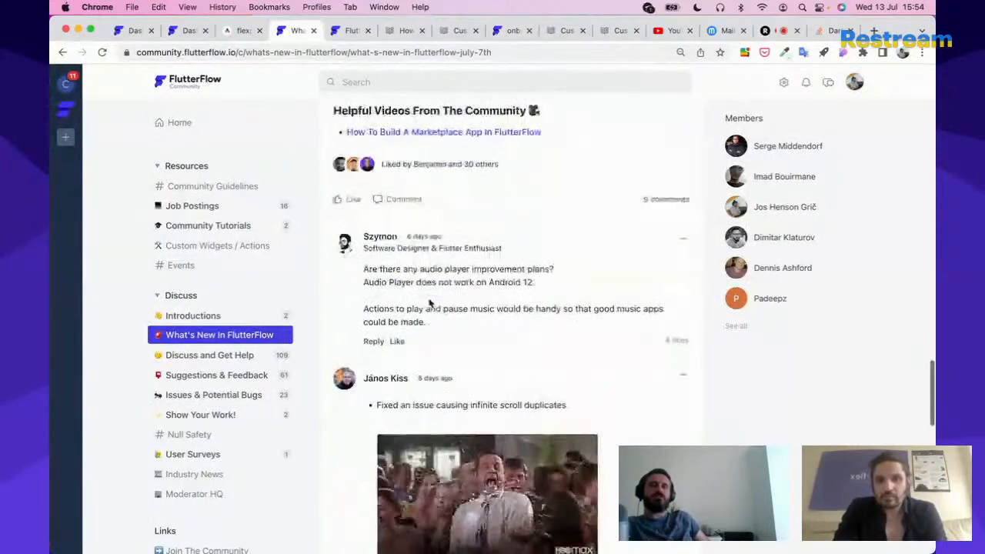
scroll(429, 304, "up", 4)
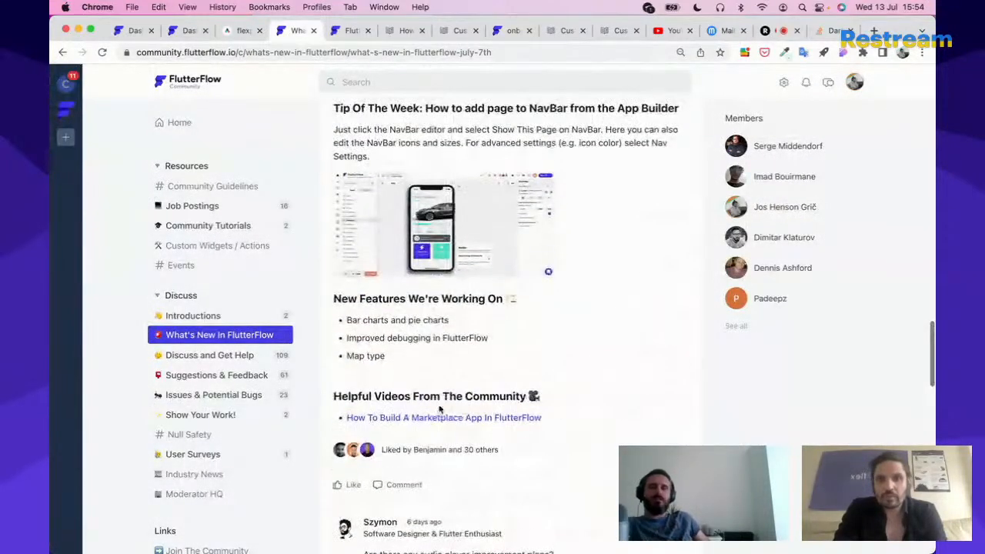
scroll(529, 314, "up", 5)
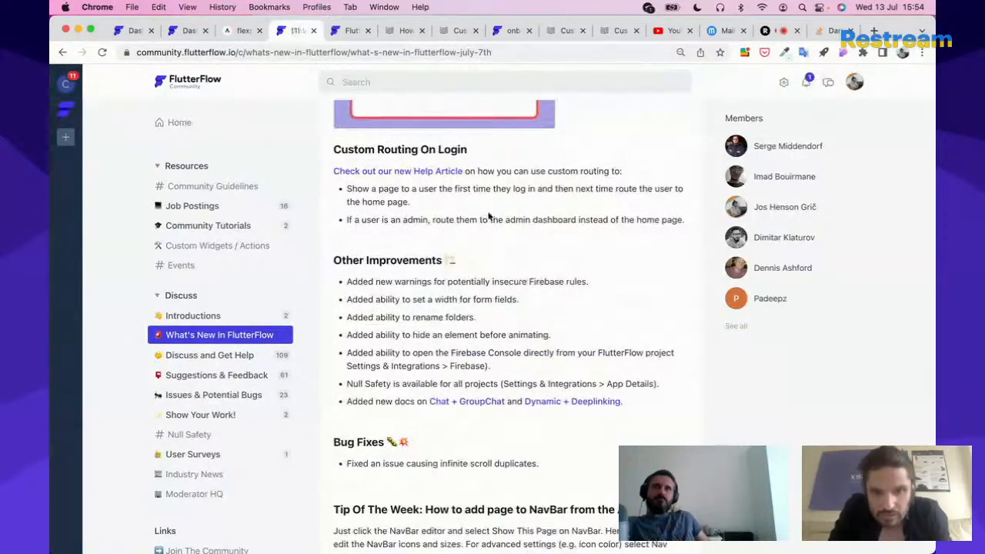
left_click_drag(520, 300, 397, 299)
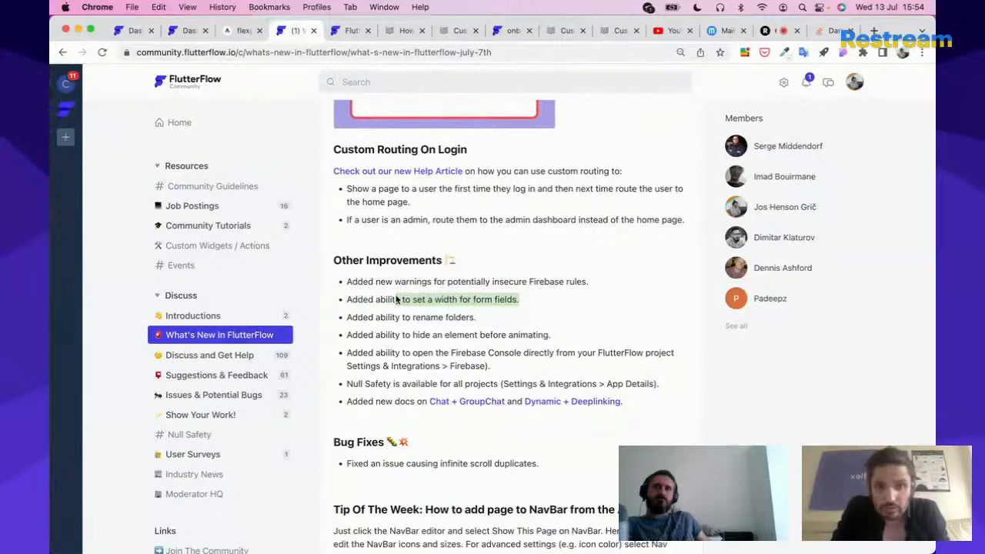
Review the post's Replace Widgets and Set From Variable 2.0 sections, and highlight the Haptic Feedback description
scroll(462, 284, "up", 5)
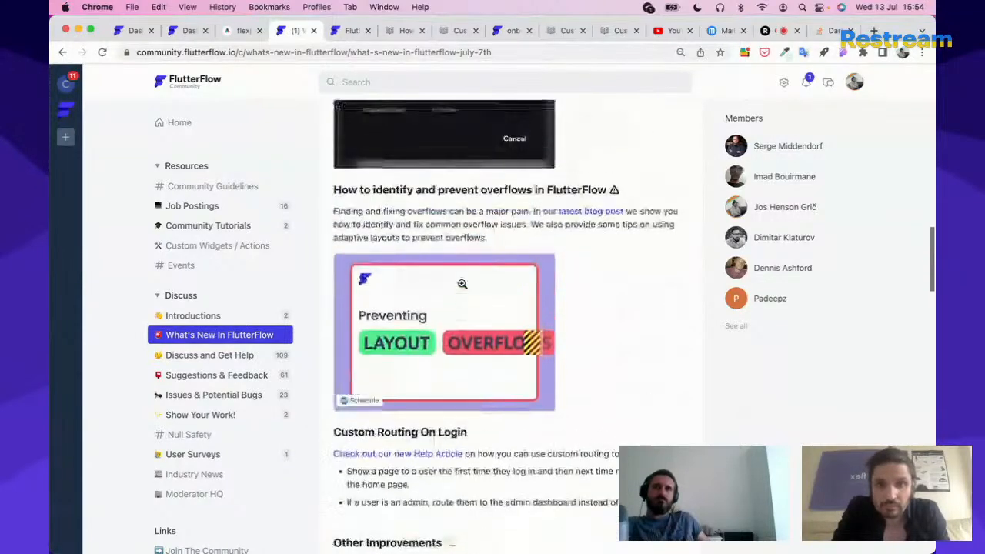
scroll(462, 284, "up", 6)
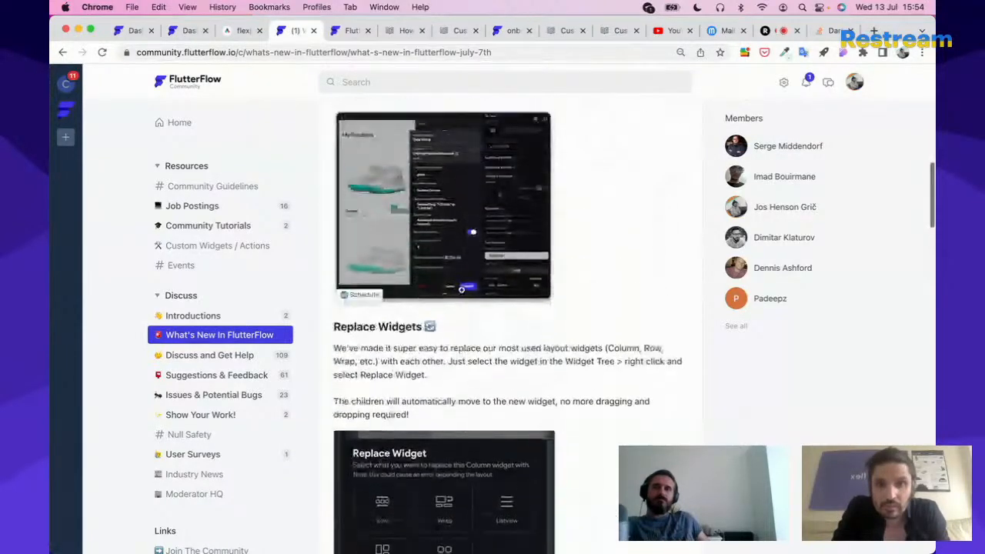
scroll(461, 289, "up", 3)
scroll(431, 369, "down", 2)
scroll(419, 402, "down", 1)
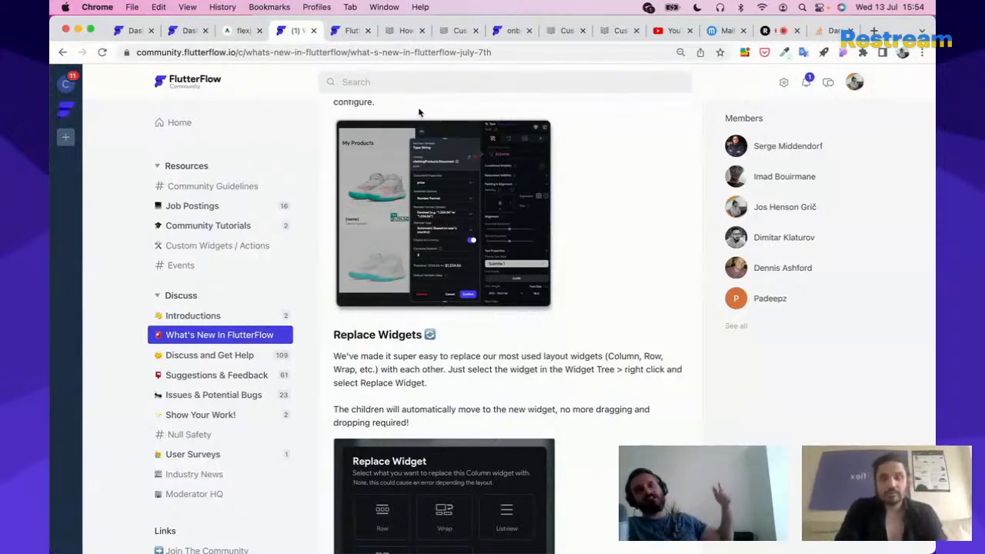
scroll(535, 90, "up", 10)
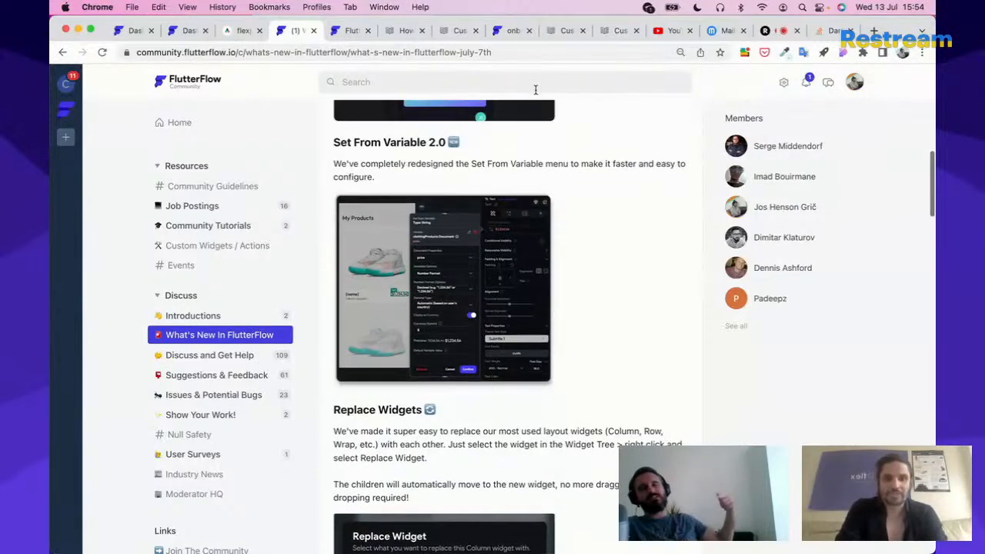
scroll(534, 90, "up", 1)
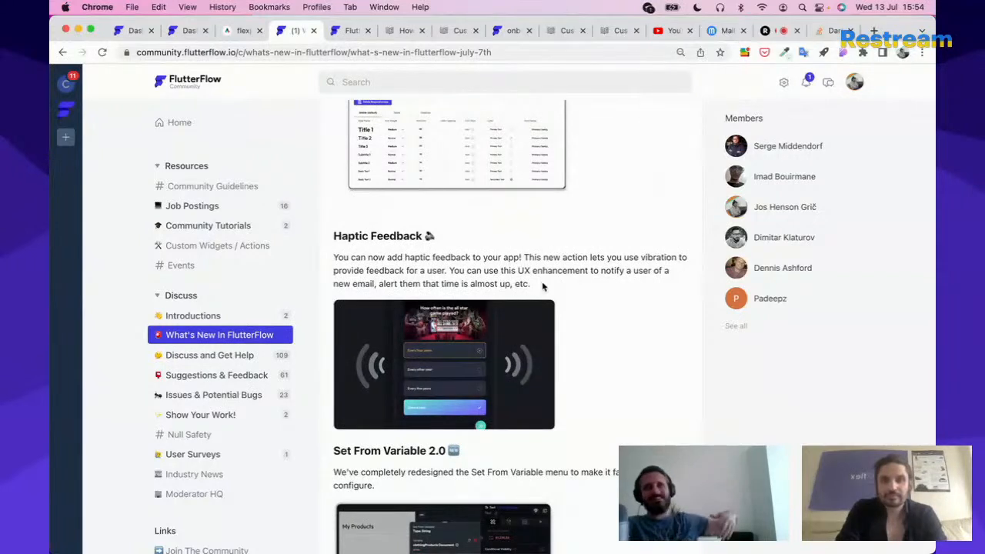
left_click_drag(544, 286, 329, 255)
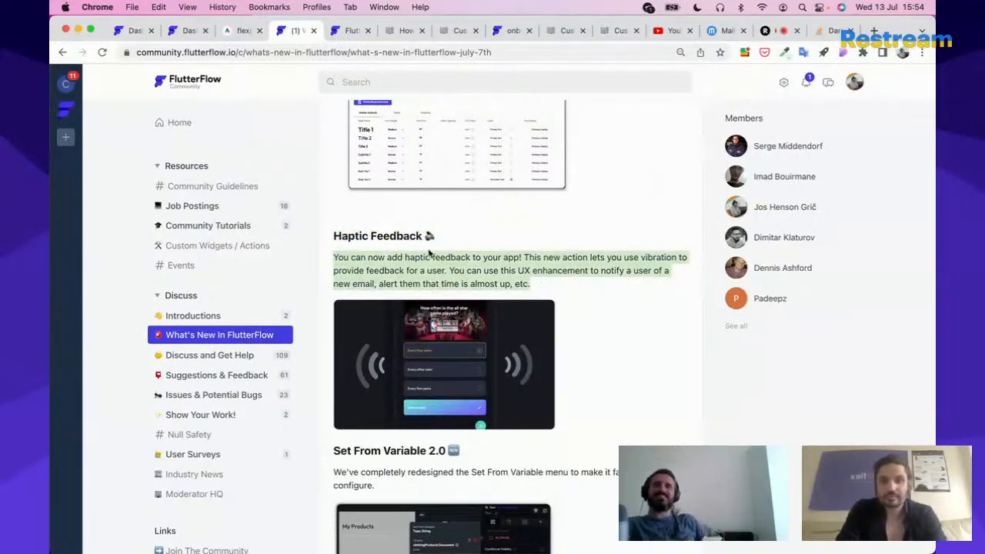
Highlight the post's Responsive Fonts + New Font Options section, and switch to the Restream studio
scroll(512, 249, "up", 1)
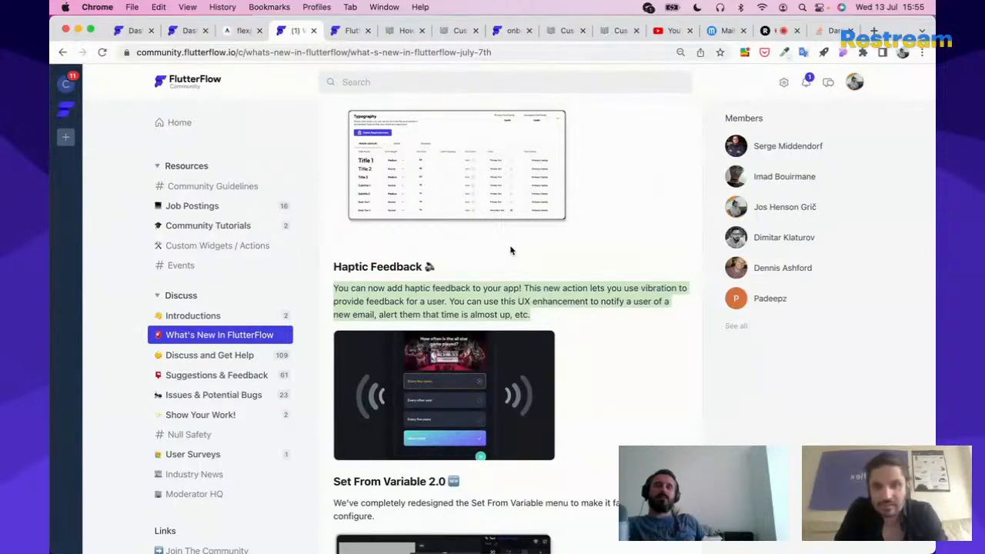
scroll(510, 250, "up", 2)
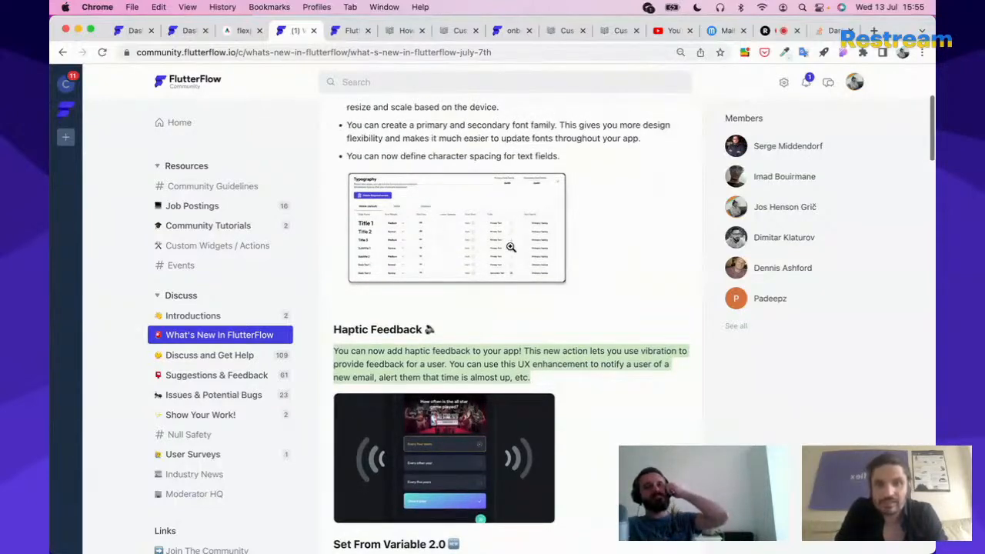
scroll(511, 246, "up", 5)
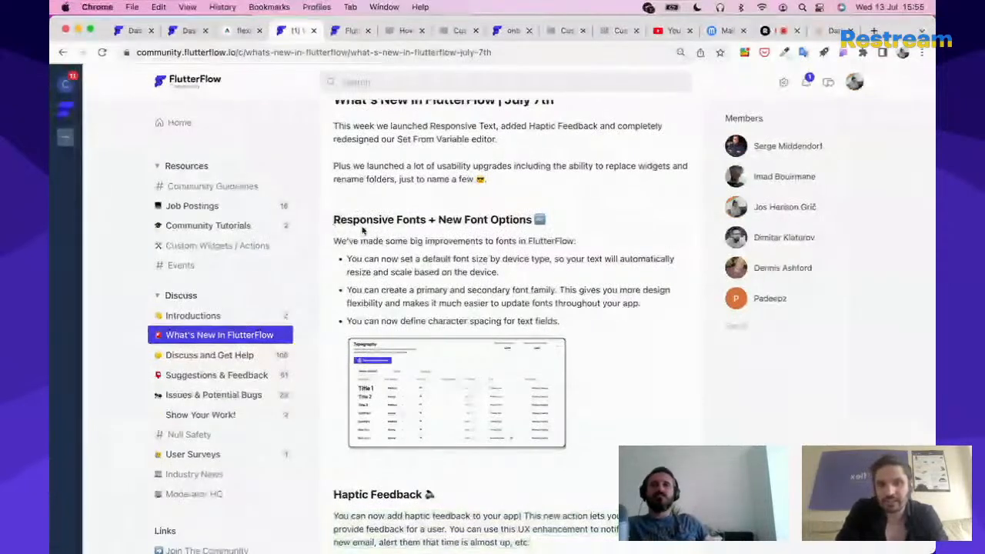
left_click_drag(334, 220, 610, 338)
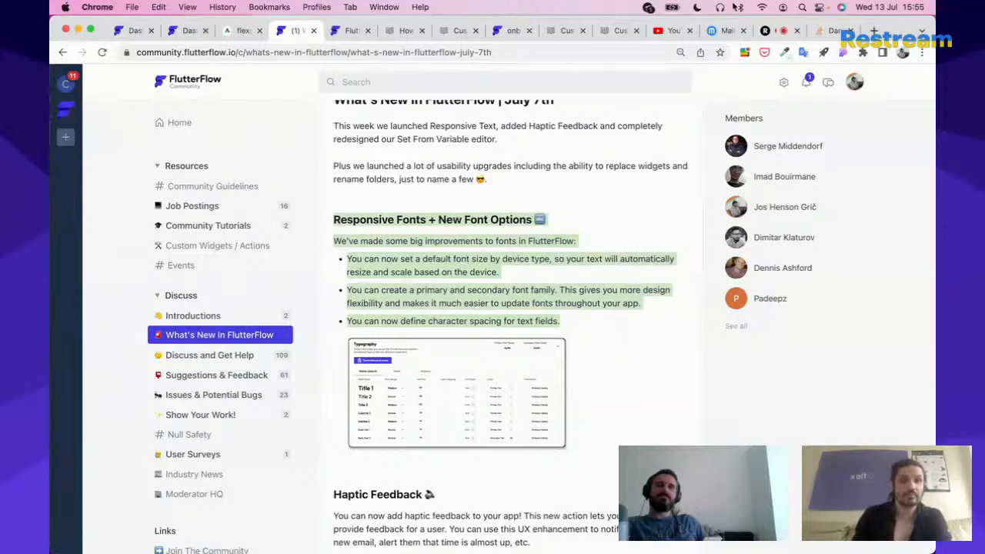
left_click(774, 31)
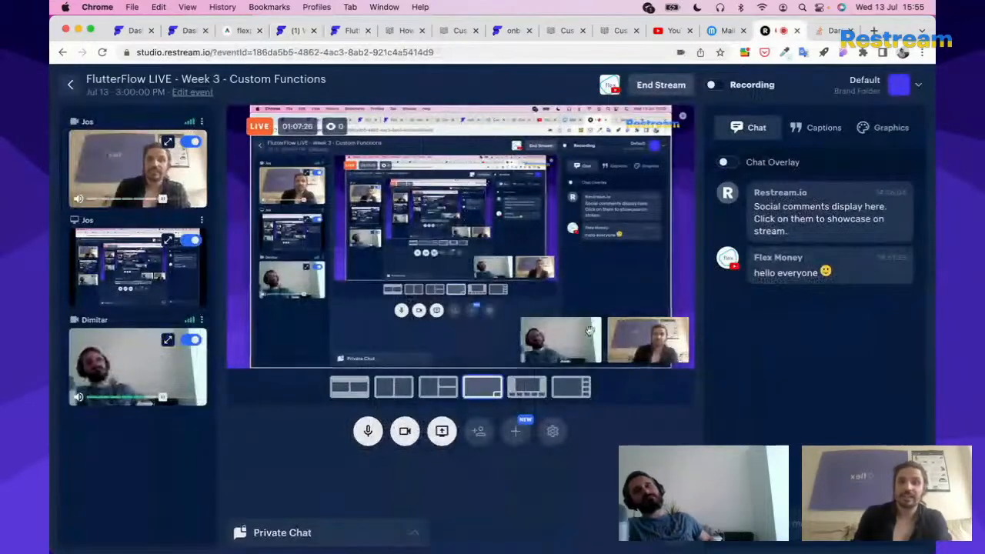